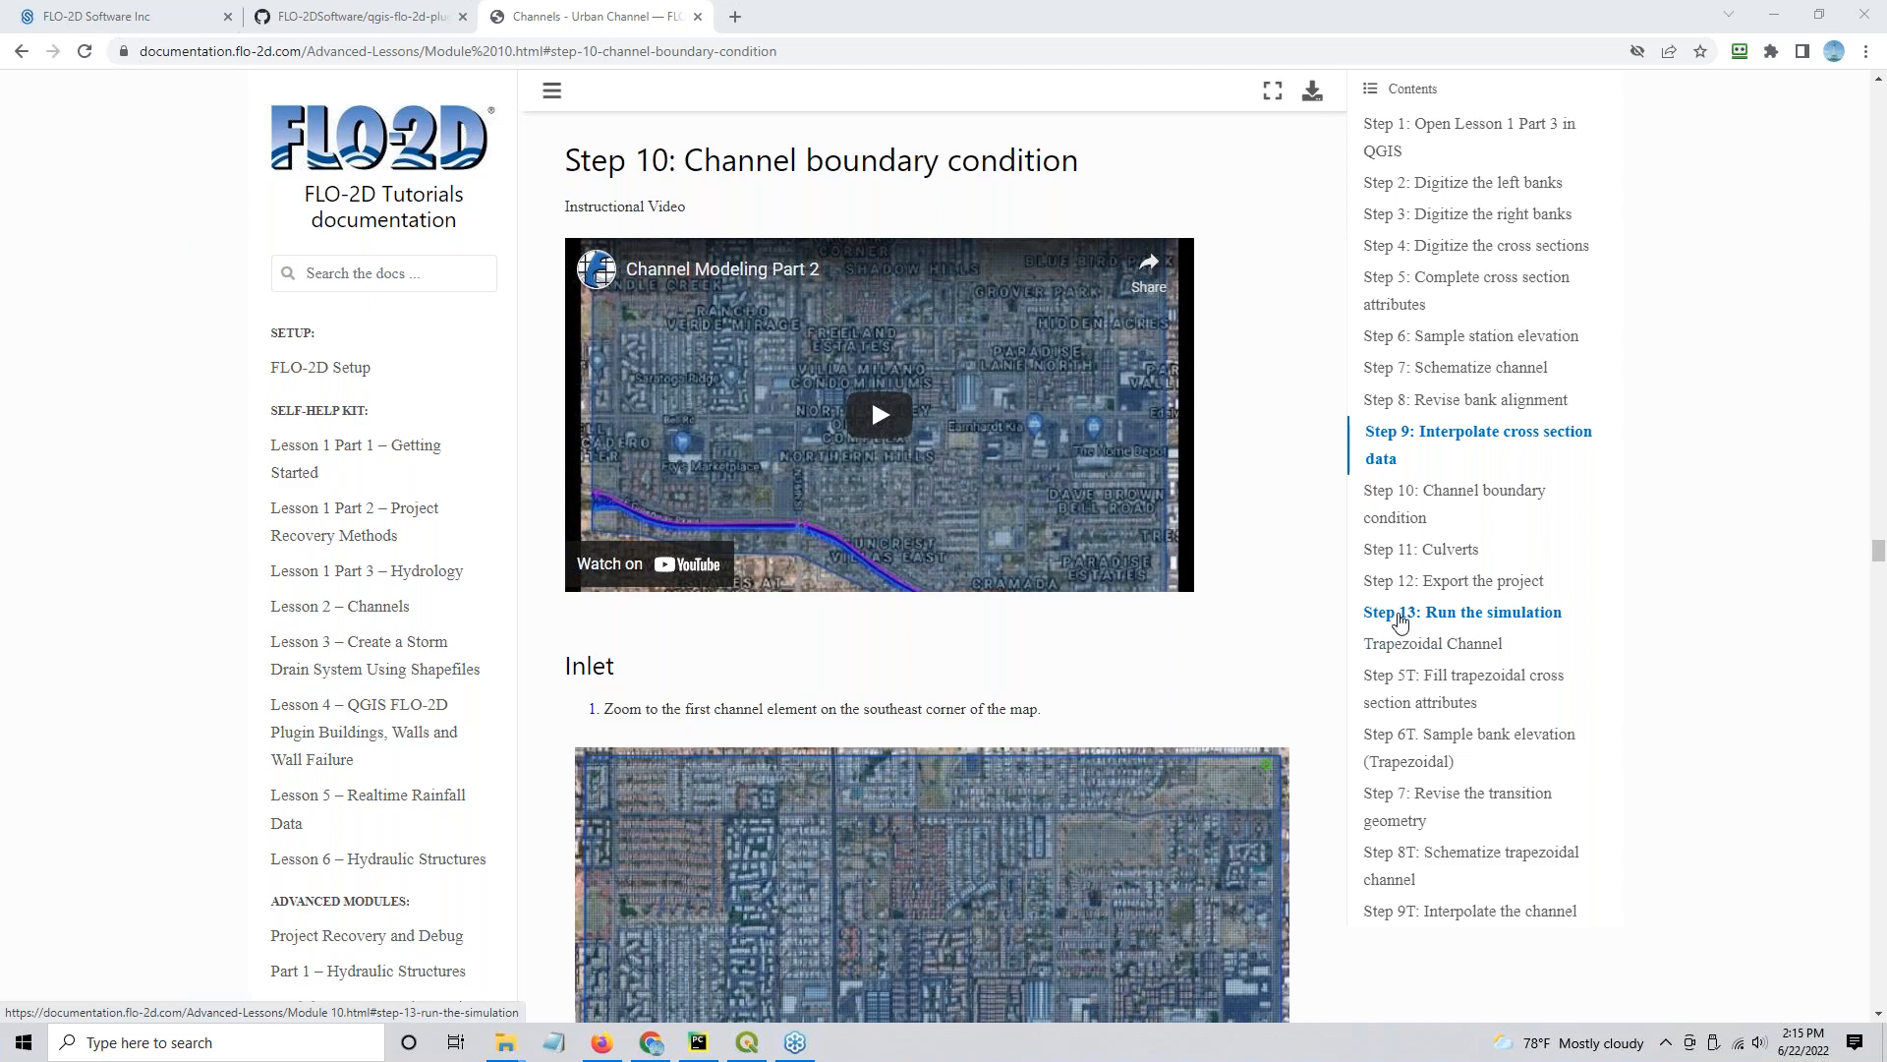
Step: Review the end of Step 13 and the Trapezoidal Channel instructions for filling cross section attributes
left_click(1433, 644)
scroll(922, 439, "up", 5)
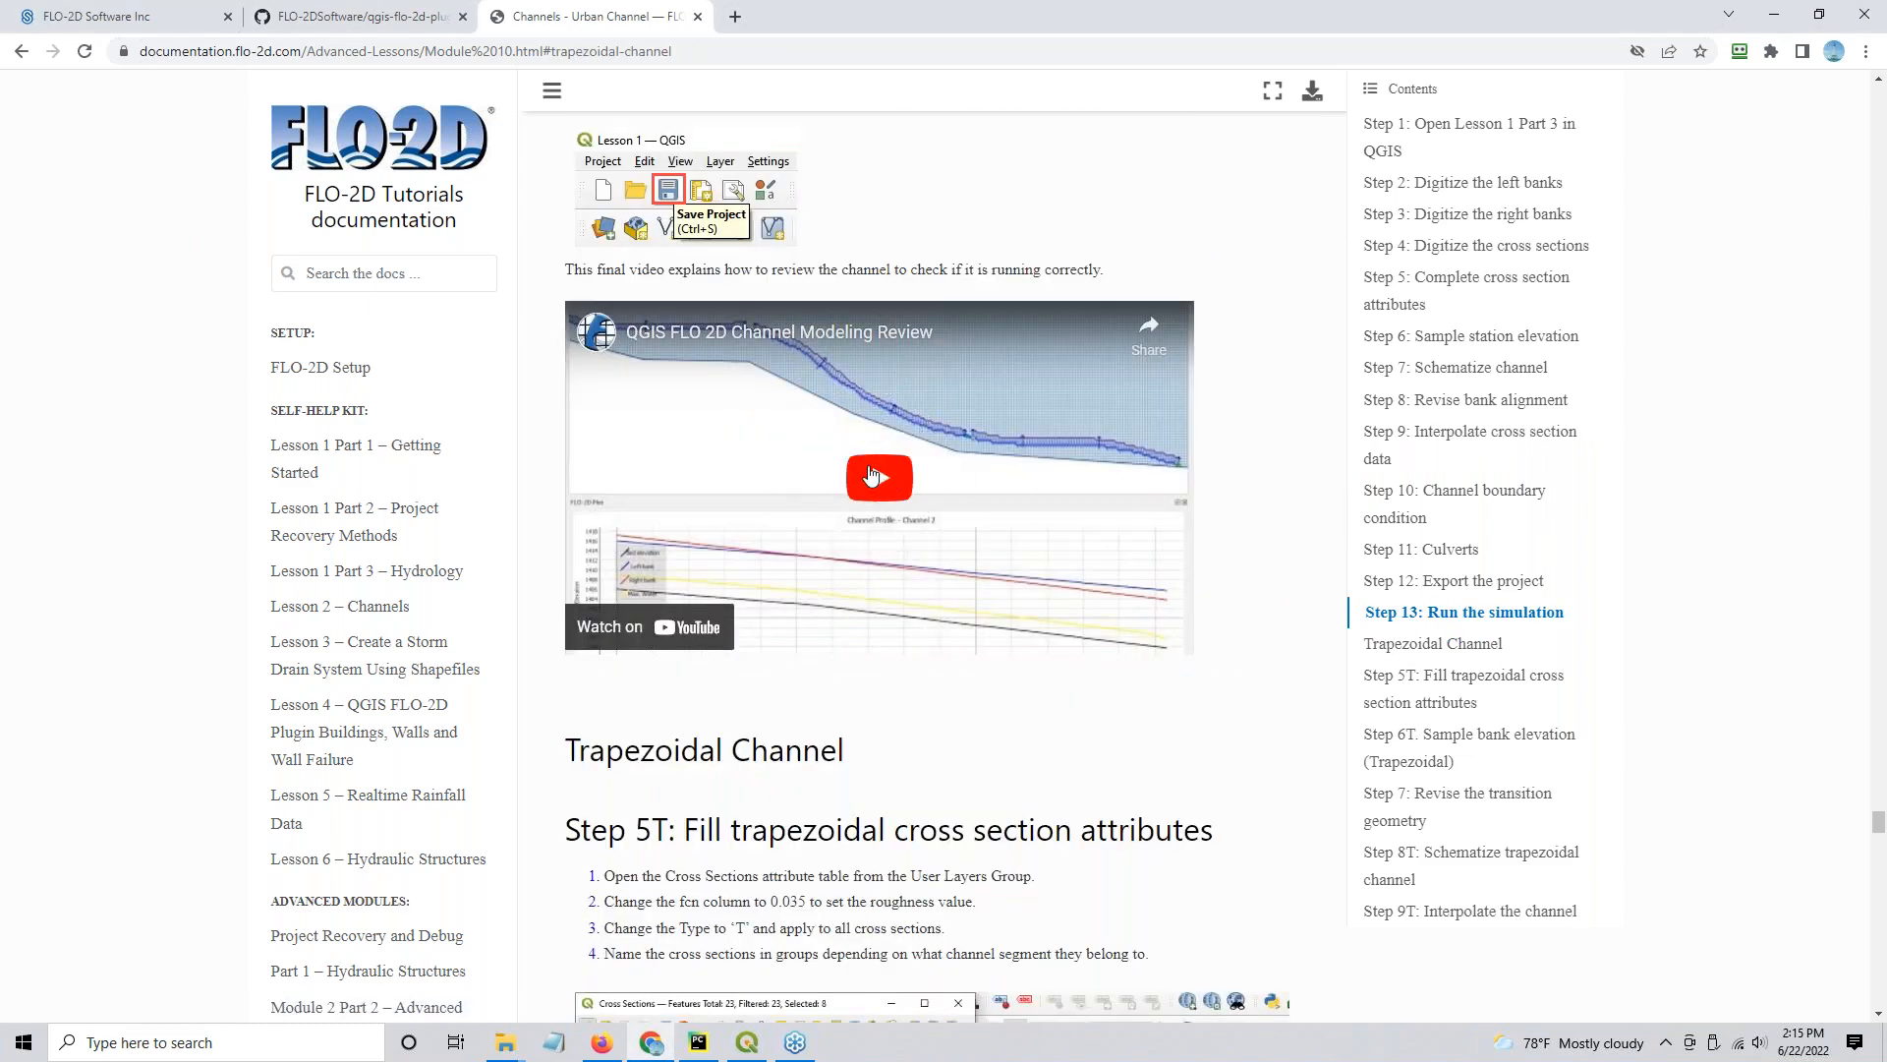
scroll(1044, 757, "down", 2)
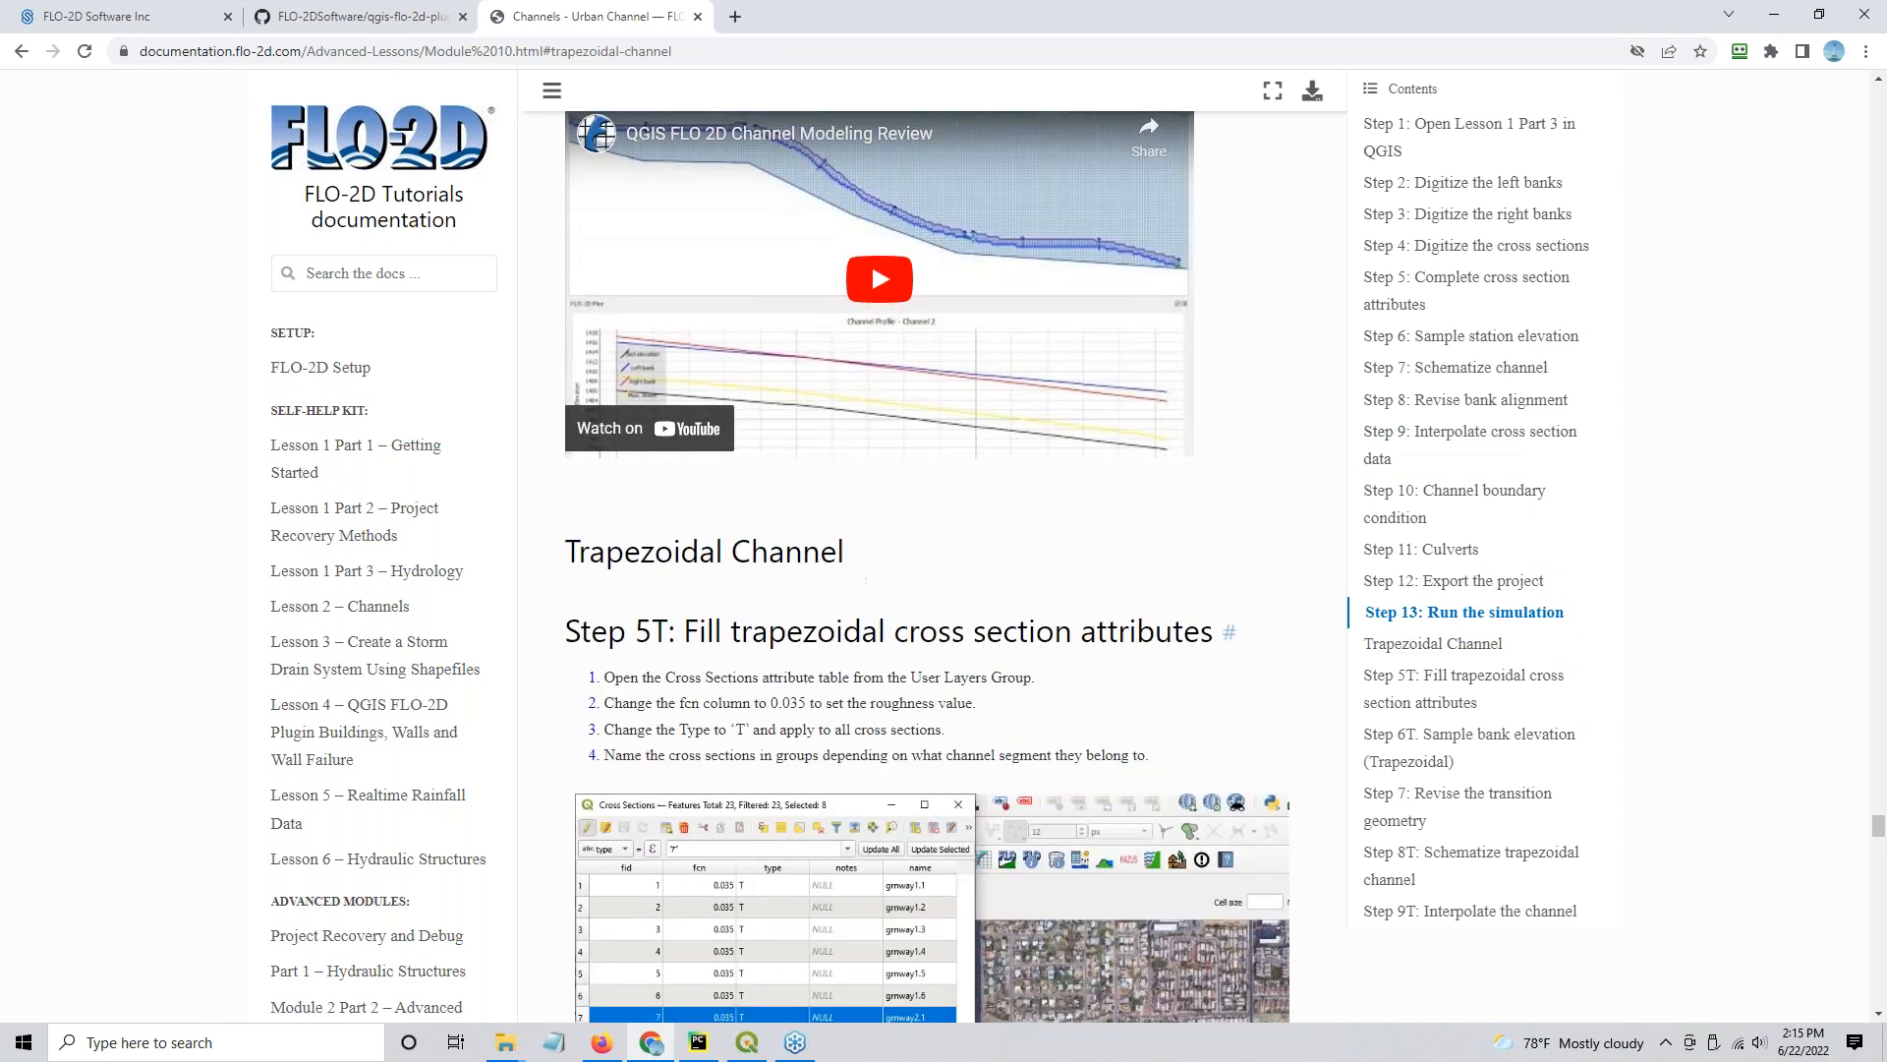
scroll(1207, 794, "down", 2)
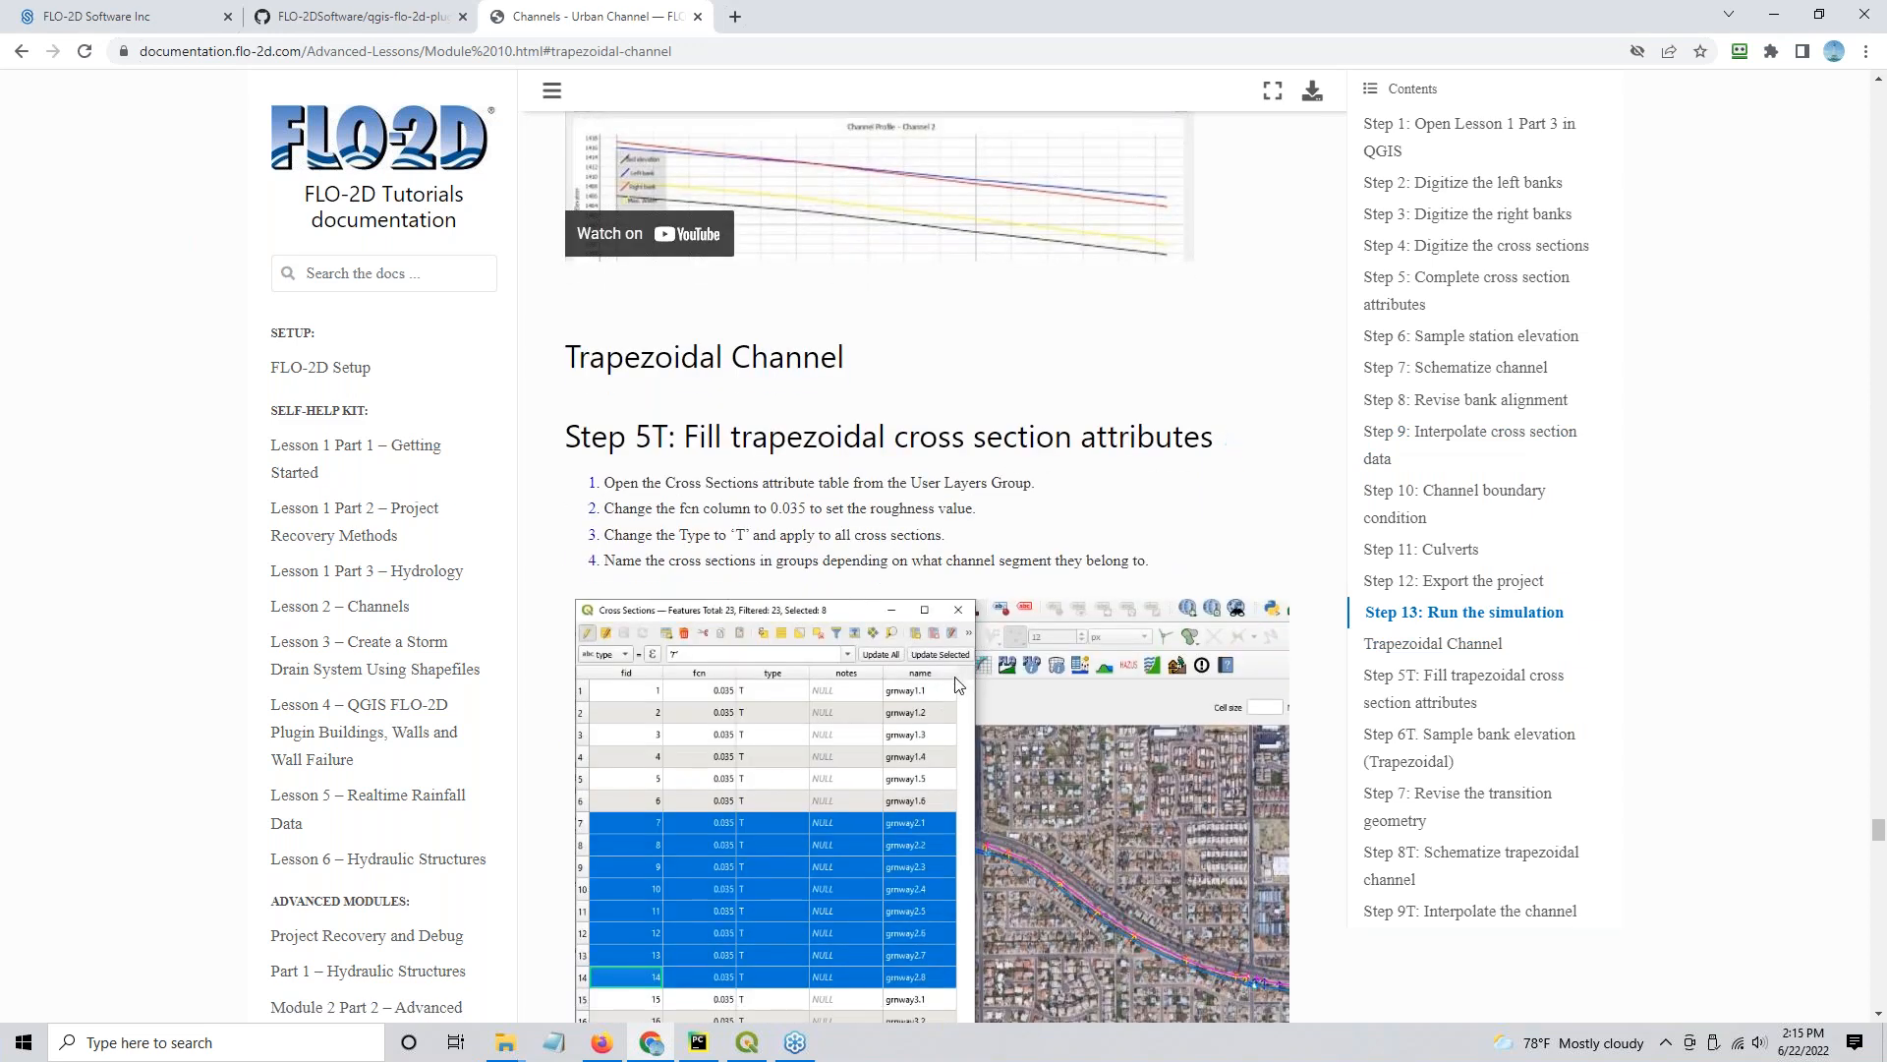
scroll(952, 515, "up", 1)
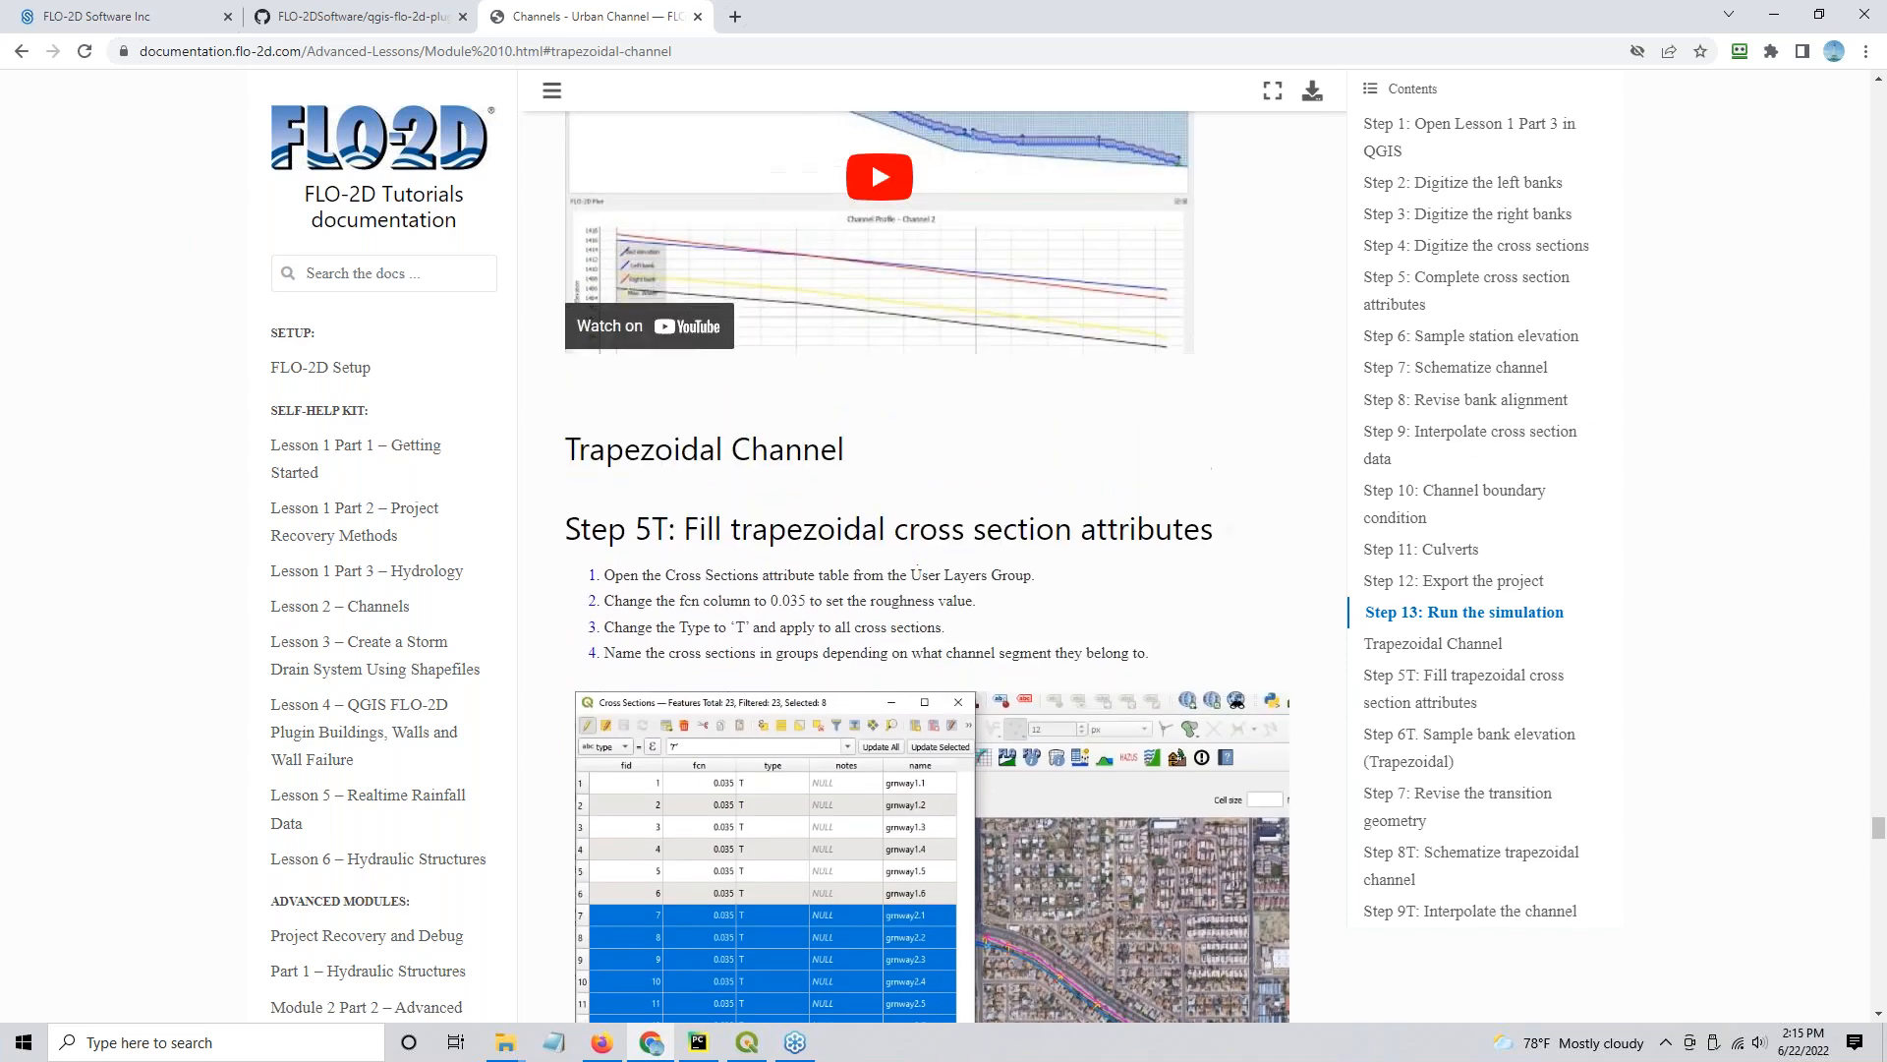
Step: Read through the Step 10 channel boundary condition and Step 11 culvert instructions in the tutorial
left_click(1425, 490)
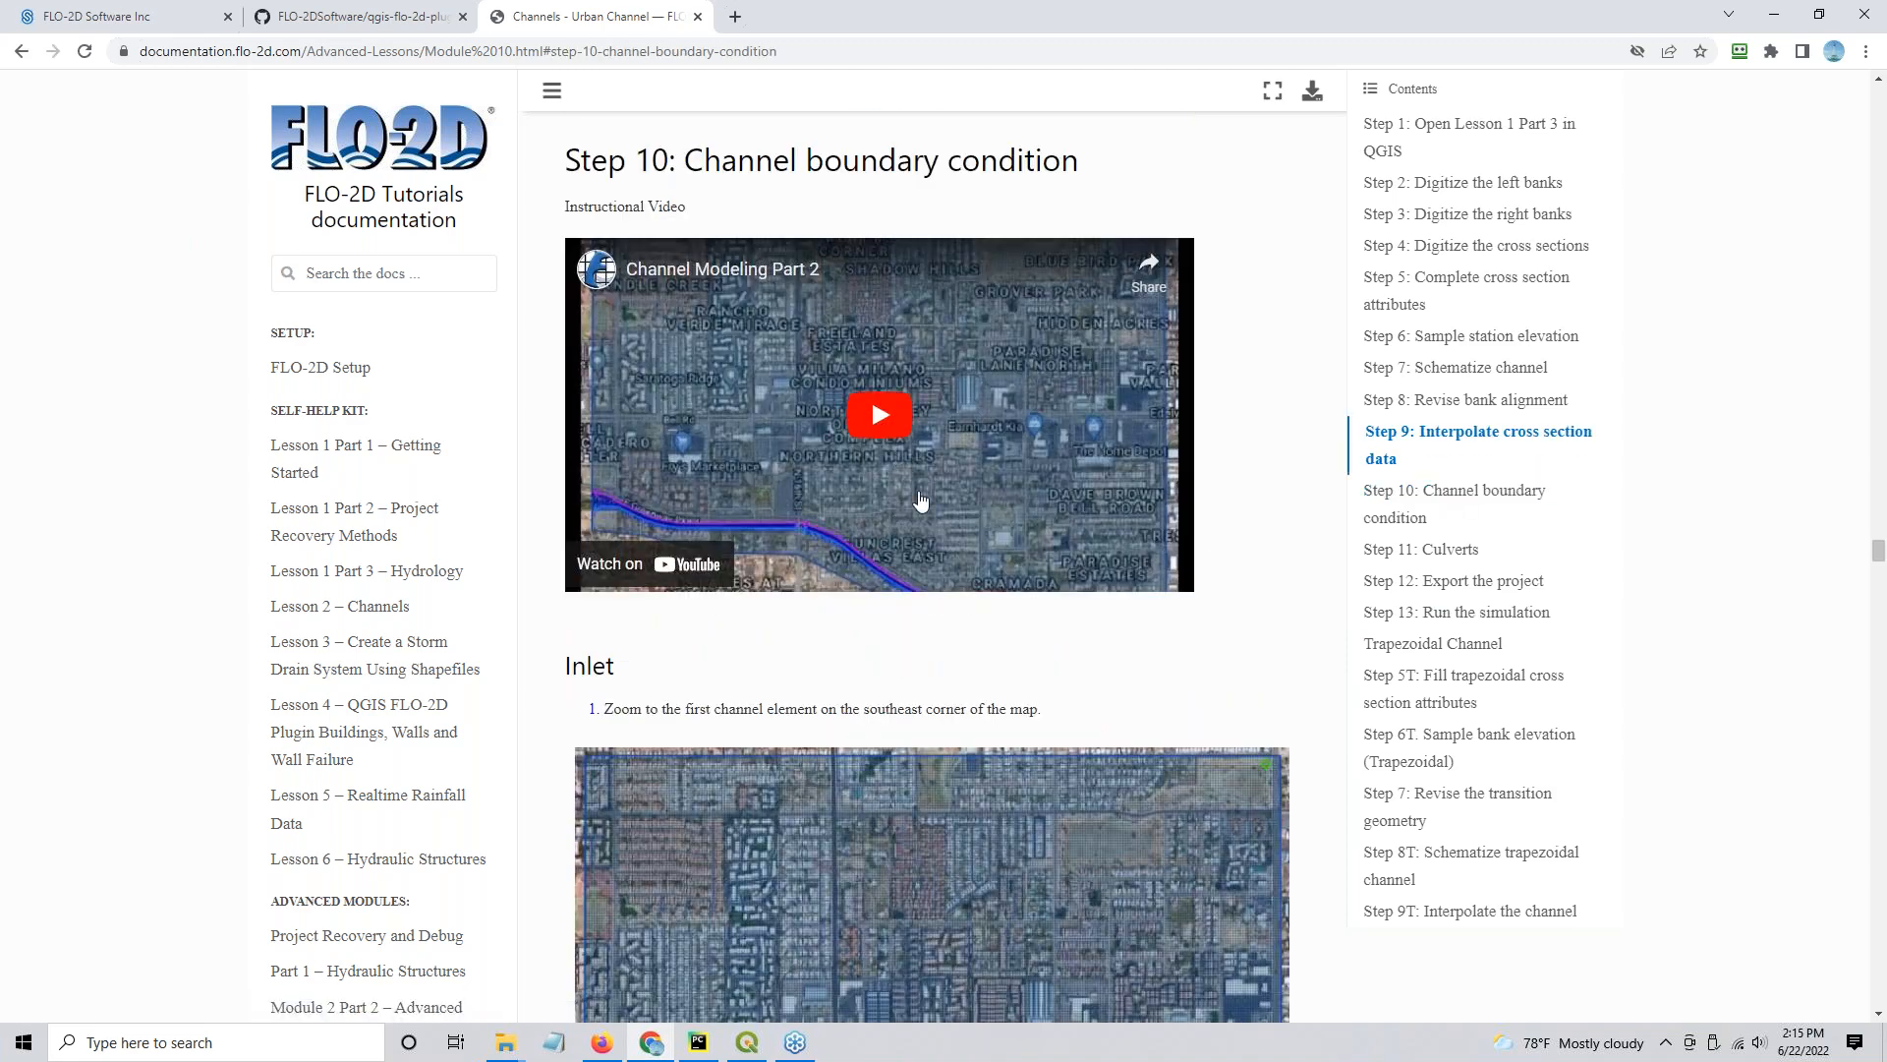
scroll(1104, 589, "down", 10)
scroll(1104, 589, "down", 20)
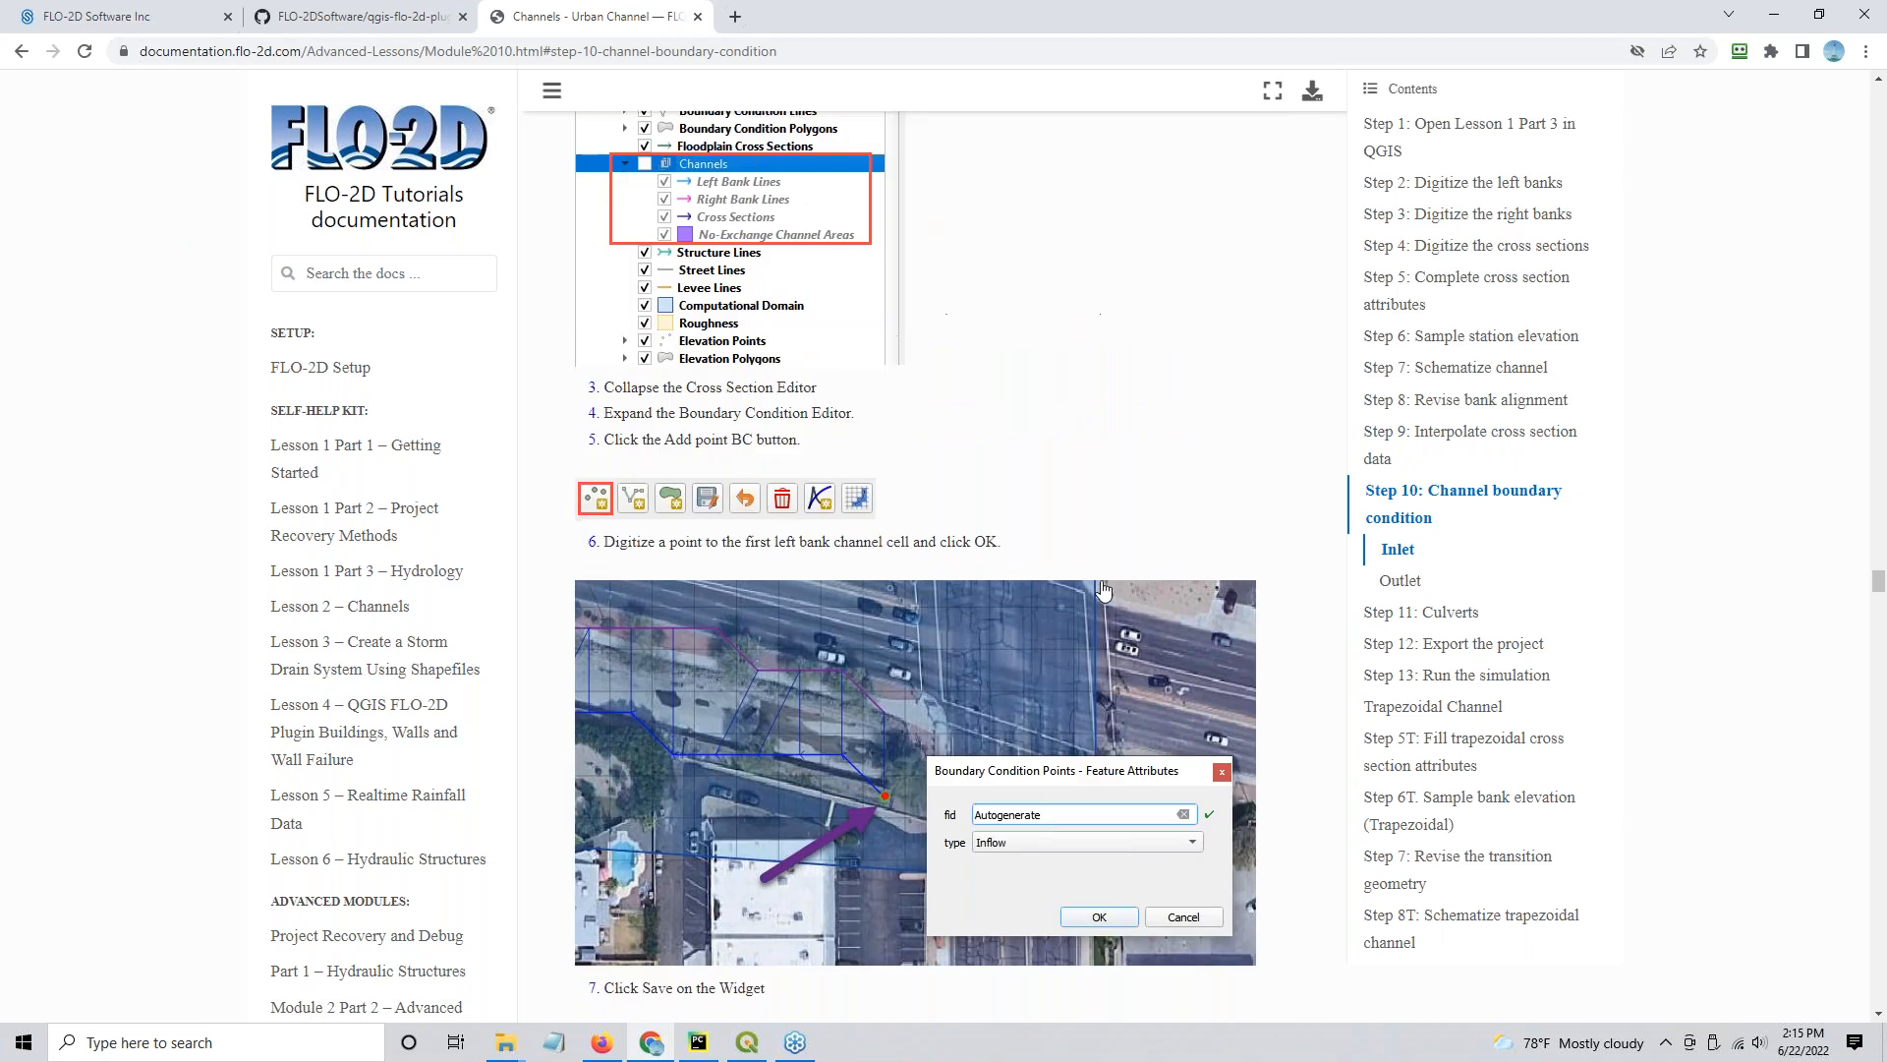
scroll(1103, 590, "down", 15)
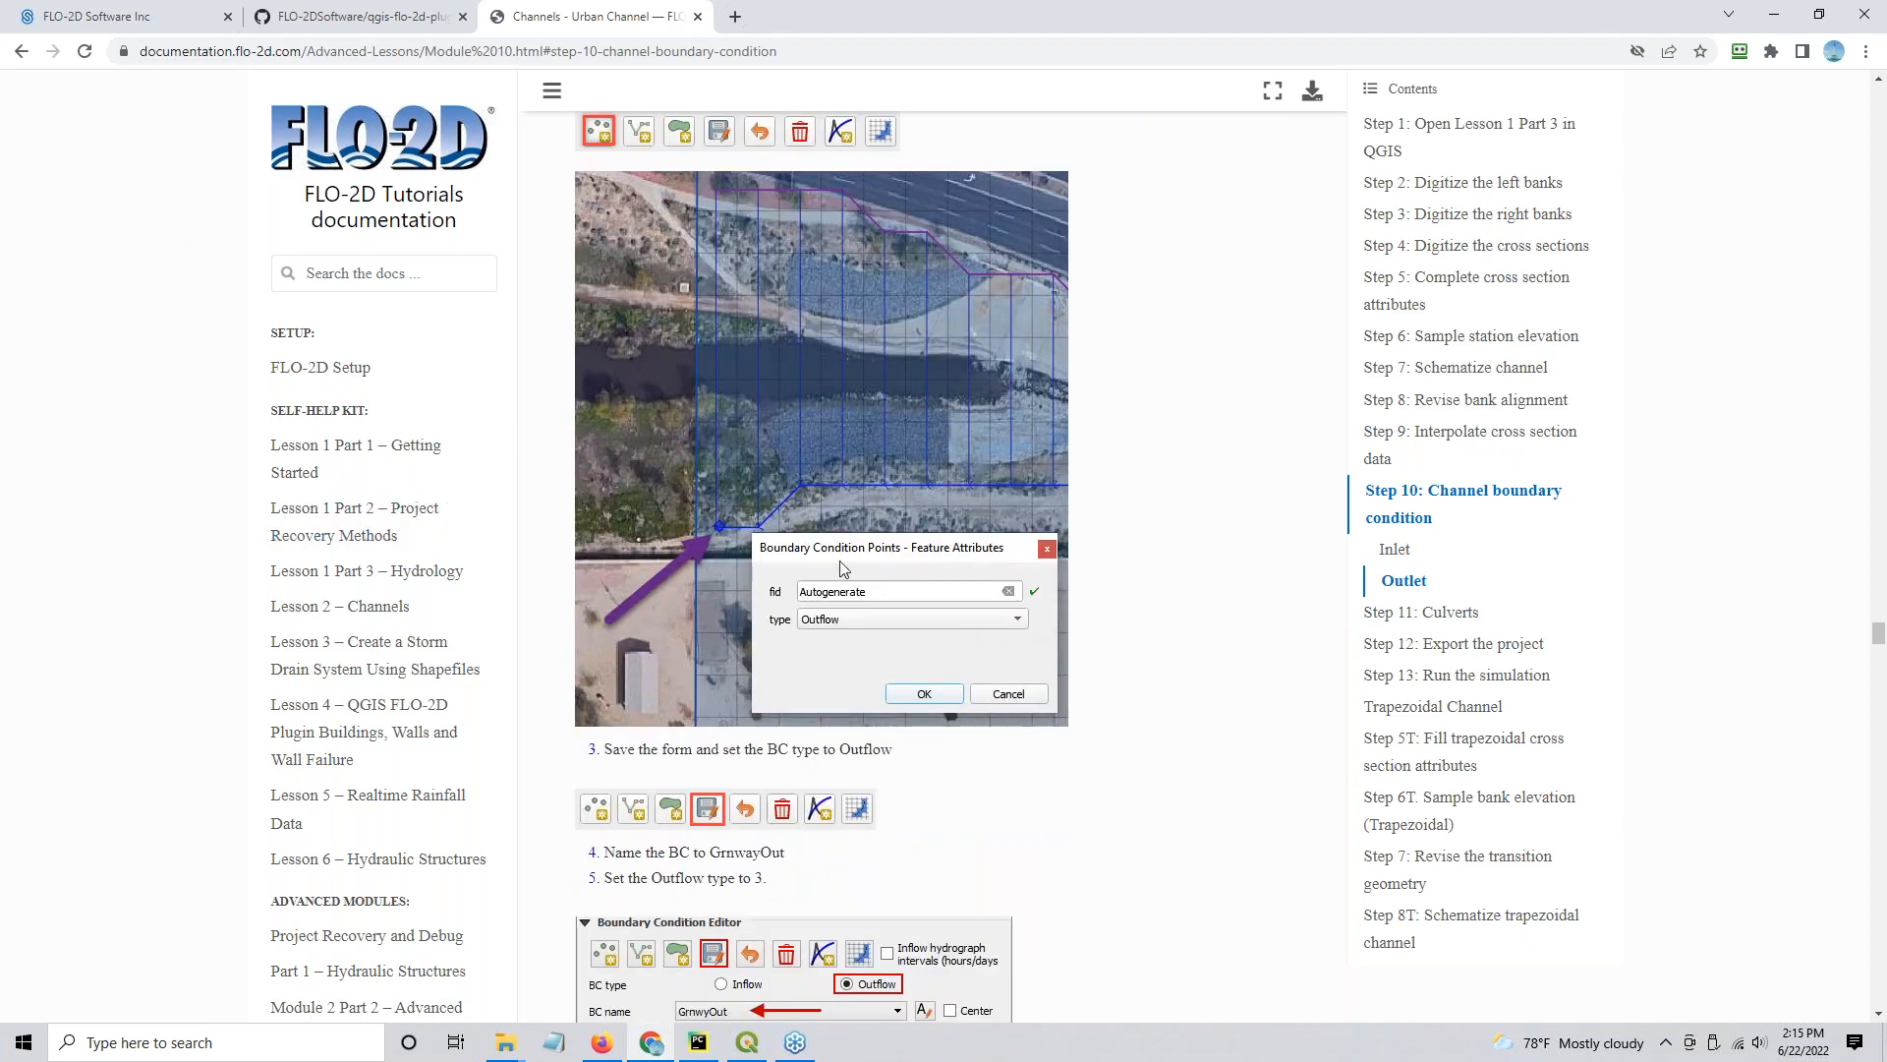
scroll(905, 510, "down", 7)
scroll(851, 557, "down", 5)
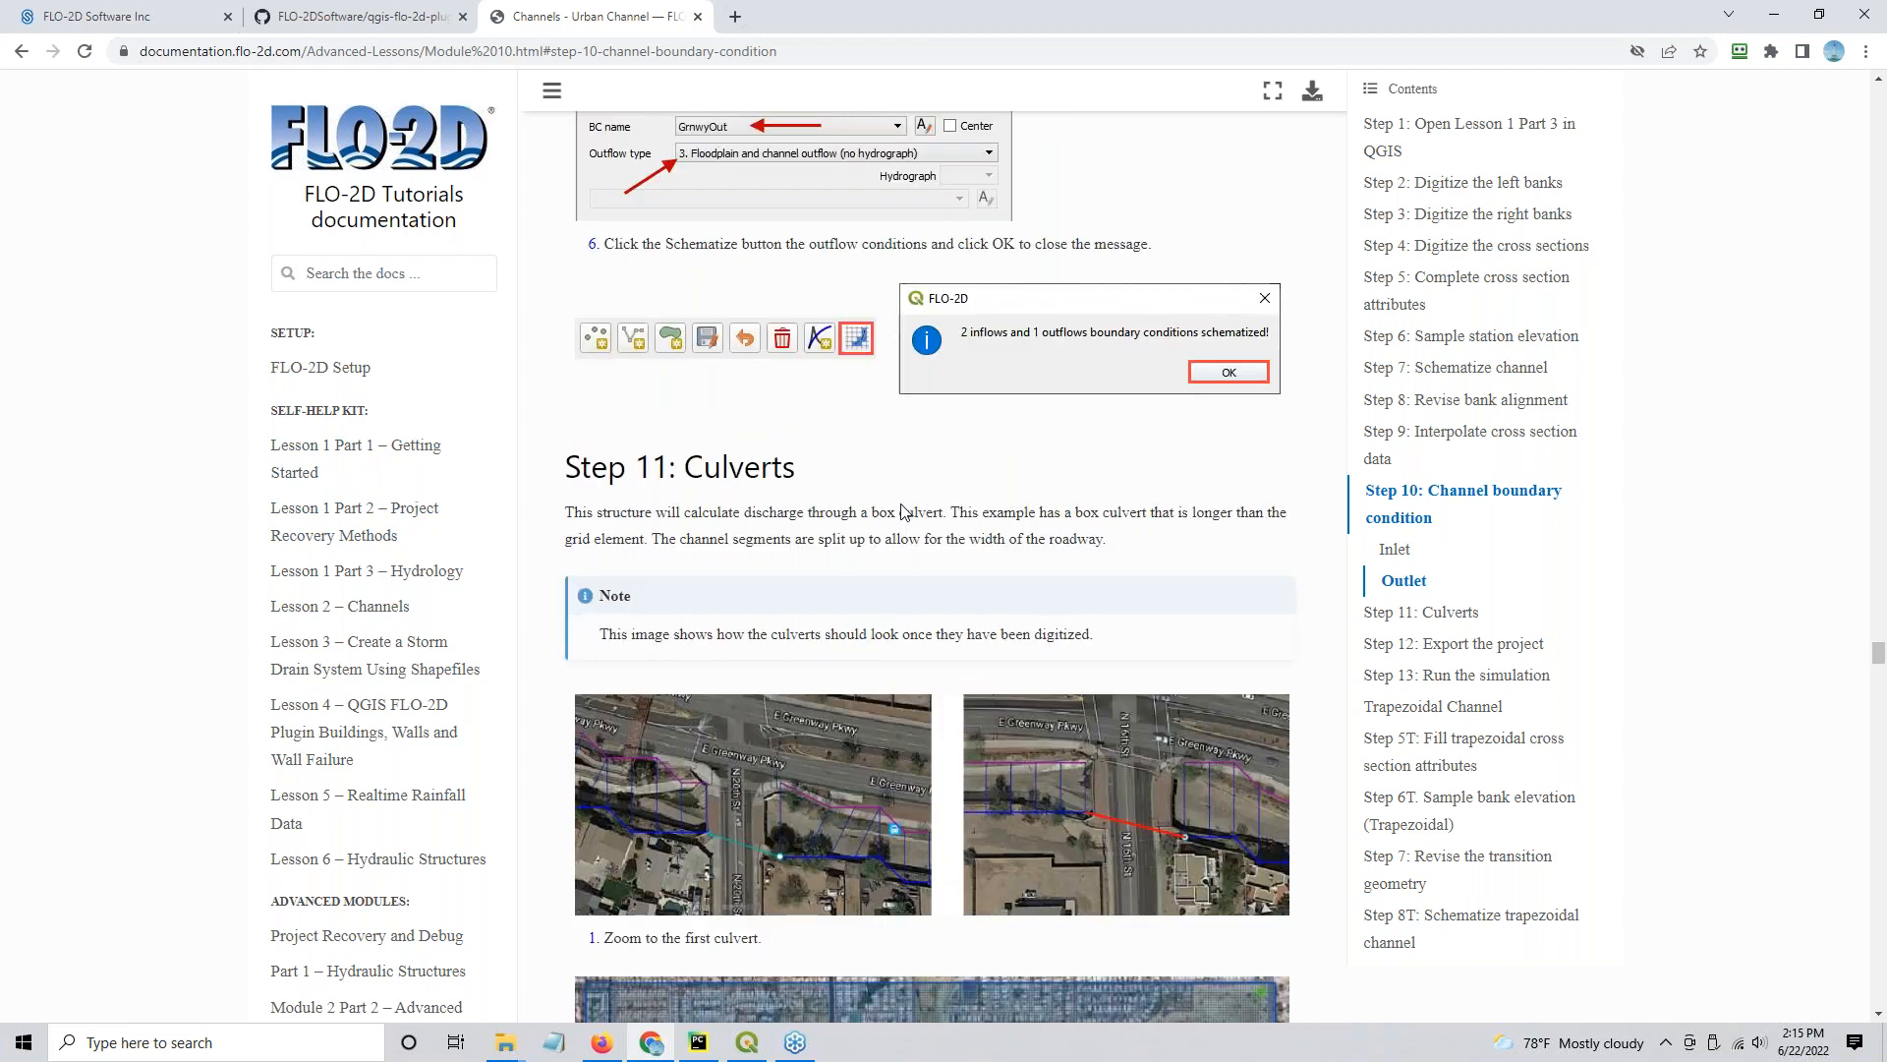
scroll(849, 550, "down", 10)
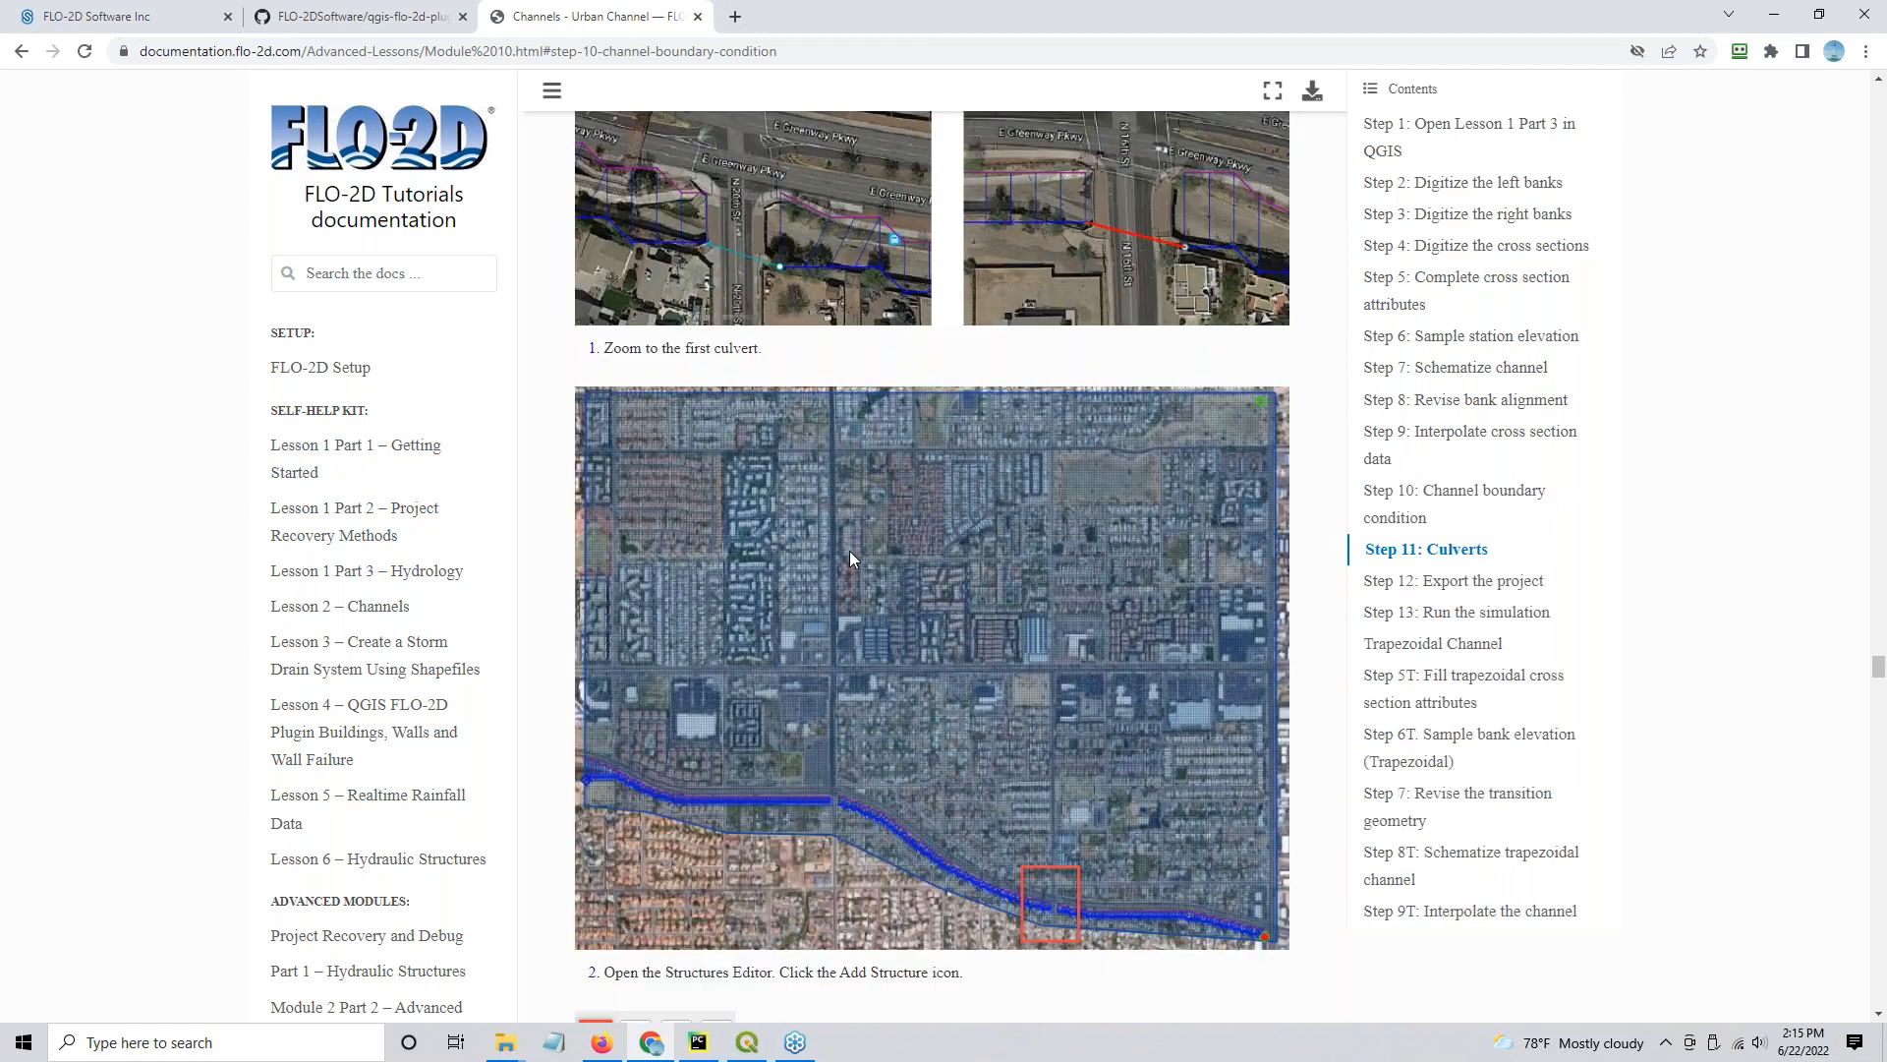
scroll(846, 552, "down", 7)
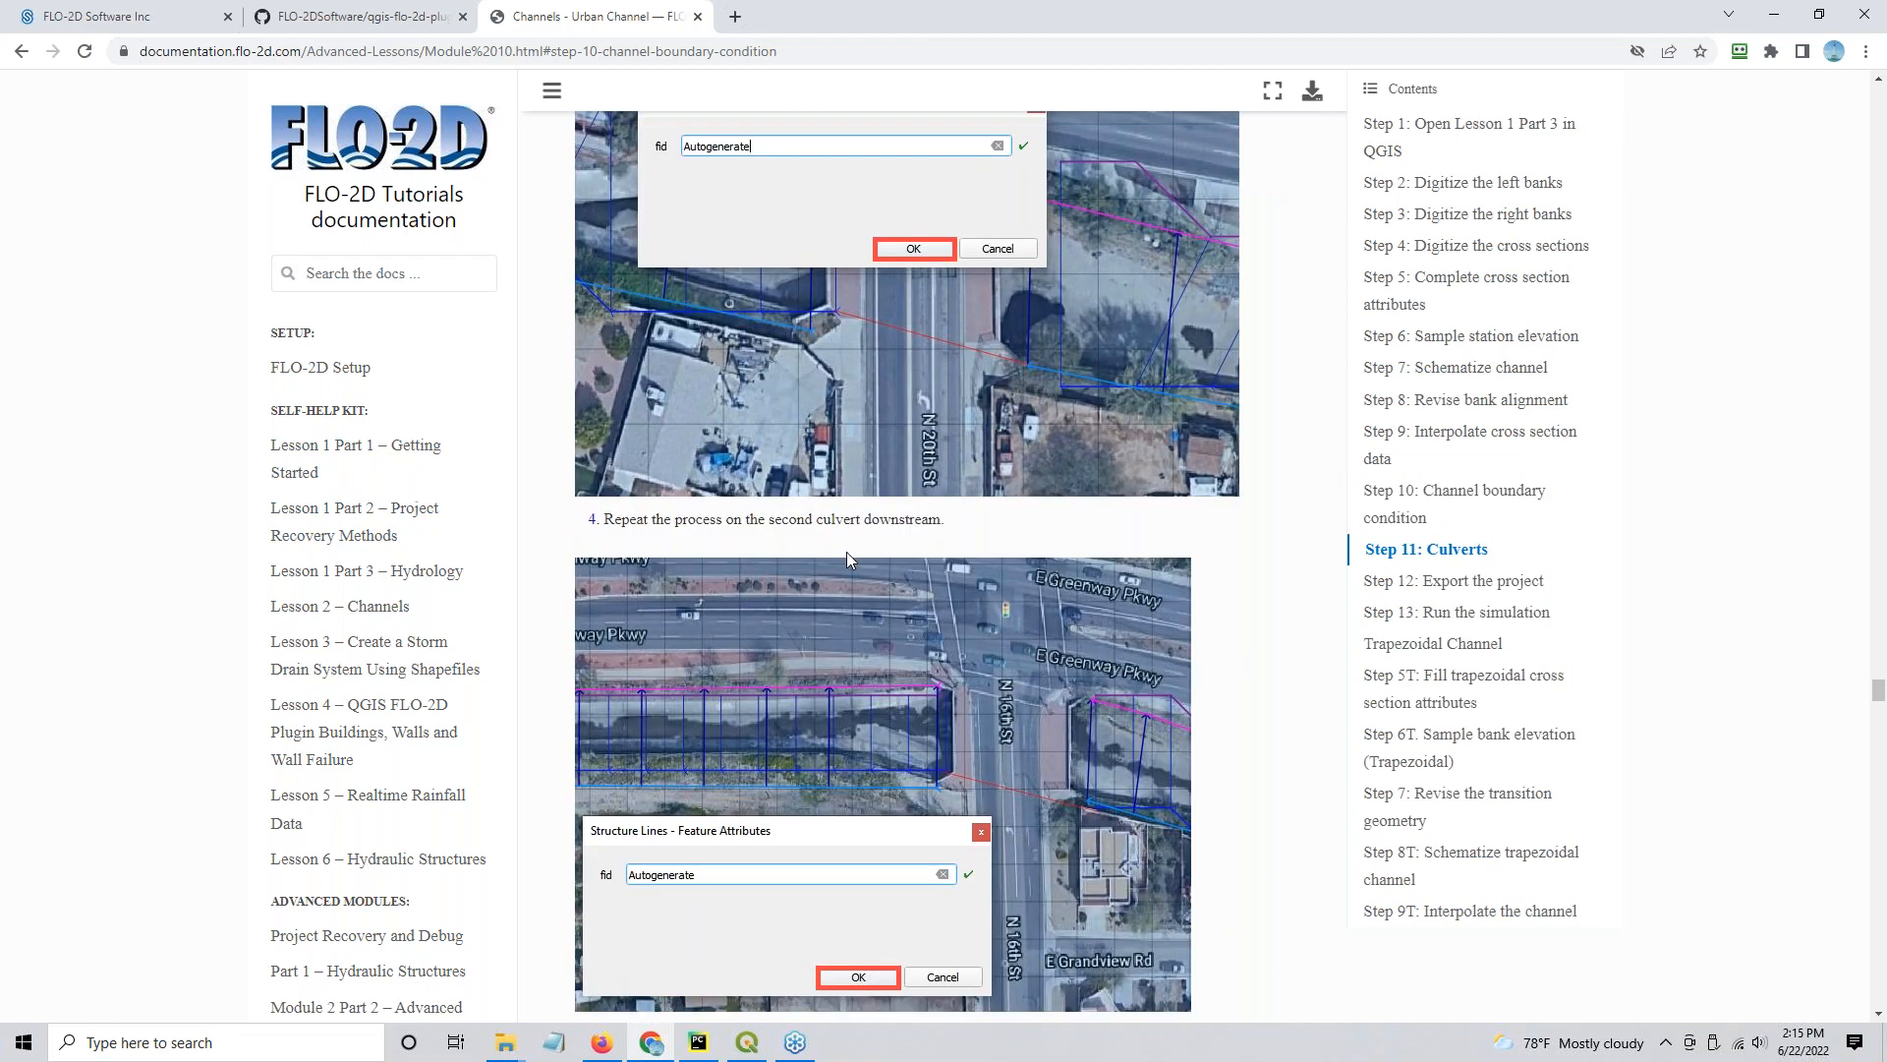
Step: Switch to QGIS, collapse all FLO-2D widget groups and expand only the Boundary Condition Editor
left_click(1774, 12)
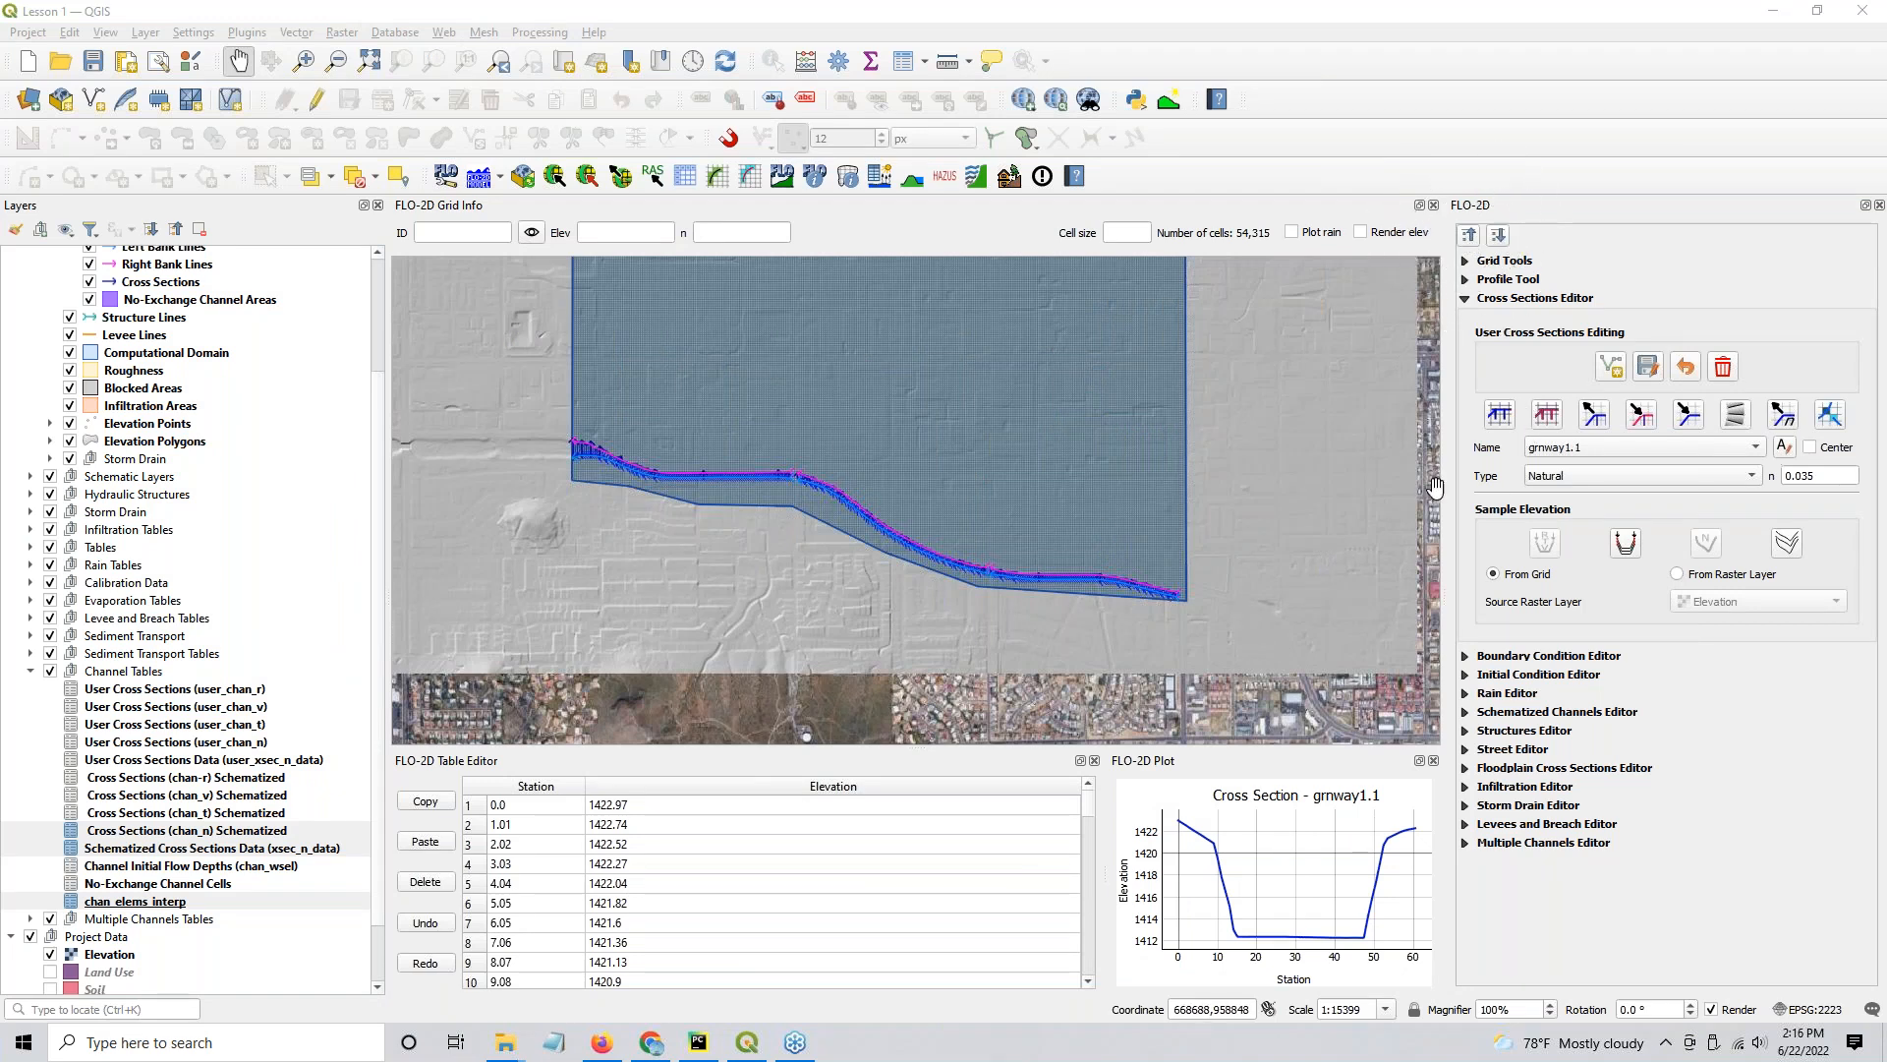
left_click(1469, 236)
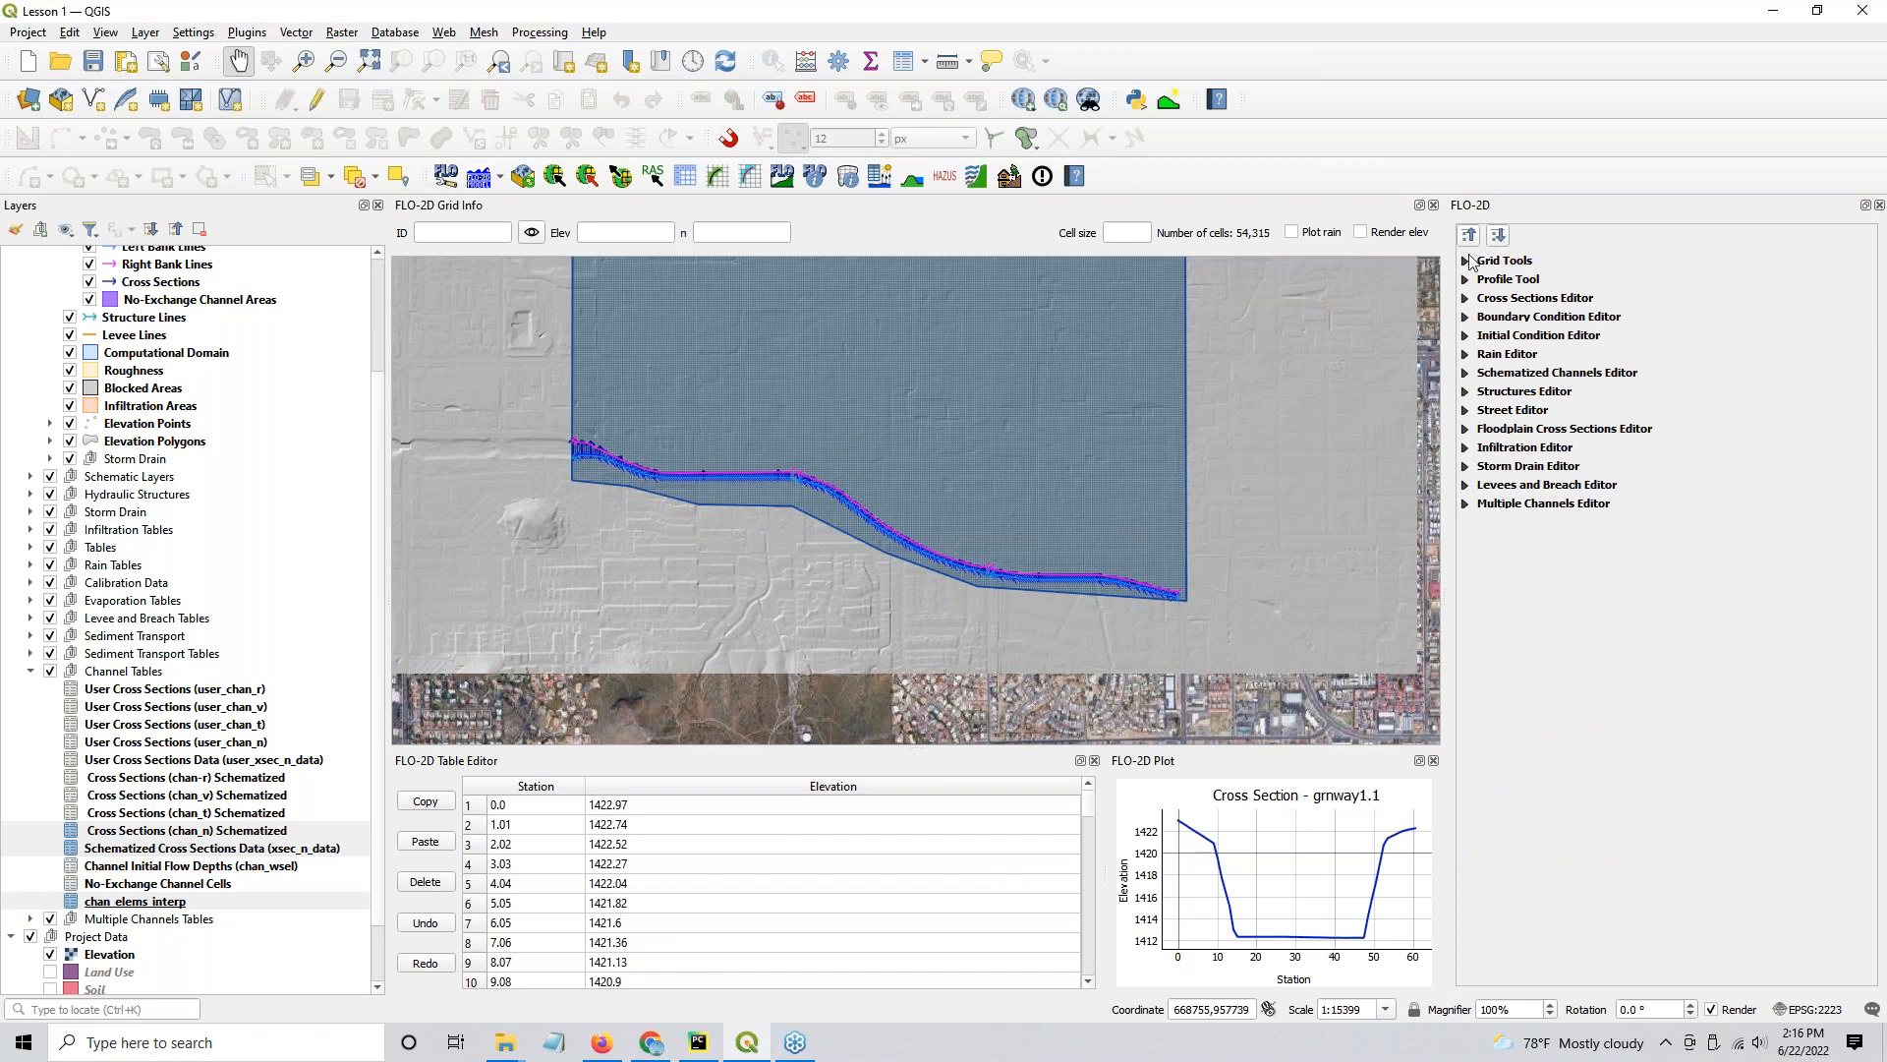
left_click(1465, 298)
left_click(1469, 240)
left_click(1464, 317)
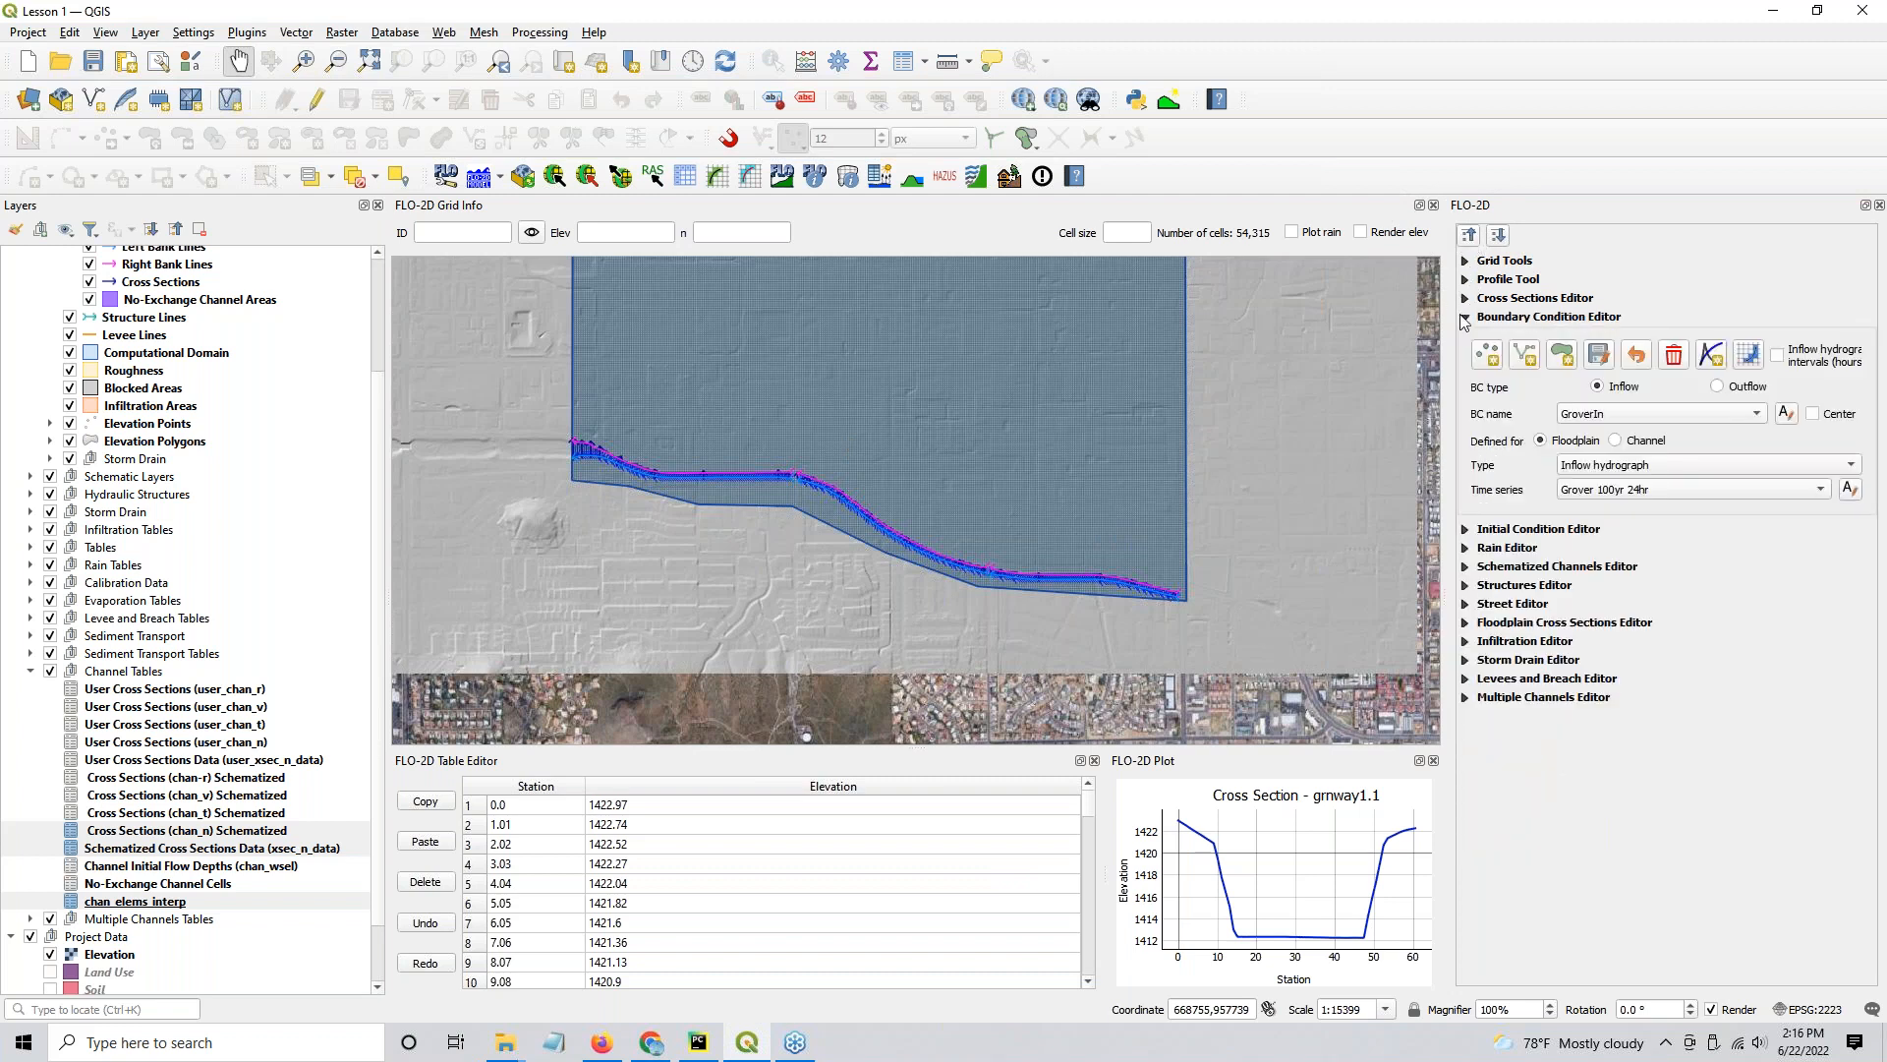
Step: Hide the Channels user layers and digitize an Inflow boundary condition point on the first left bank cell at the channel's southeast end
left_click(1484, 357)
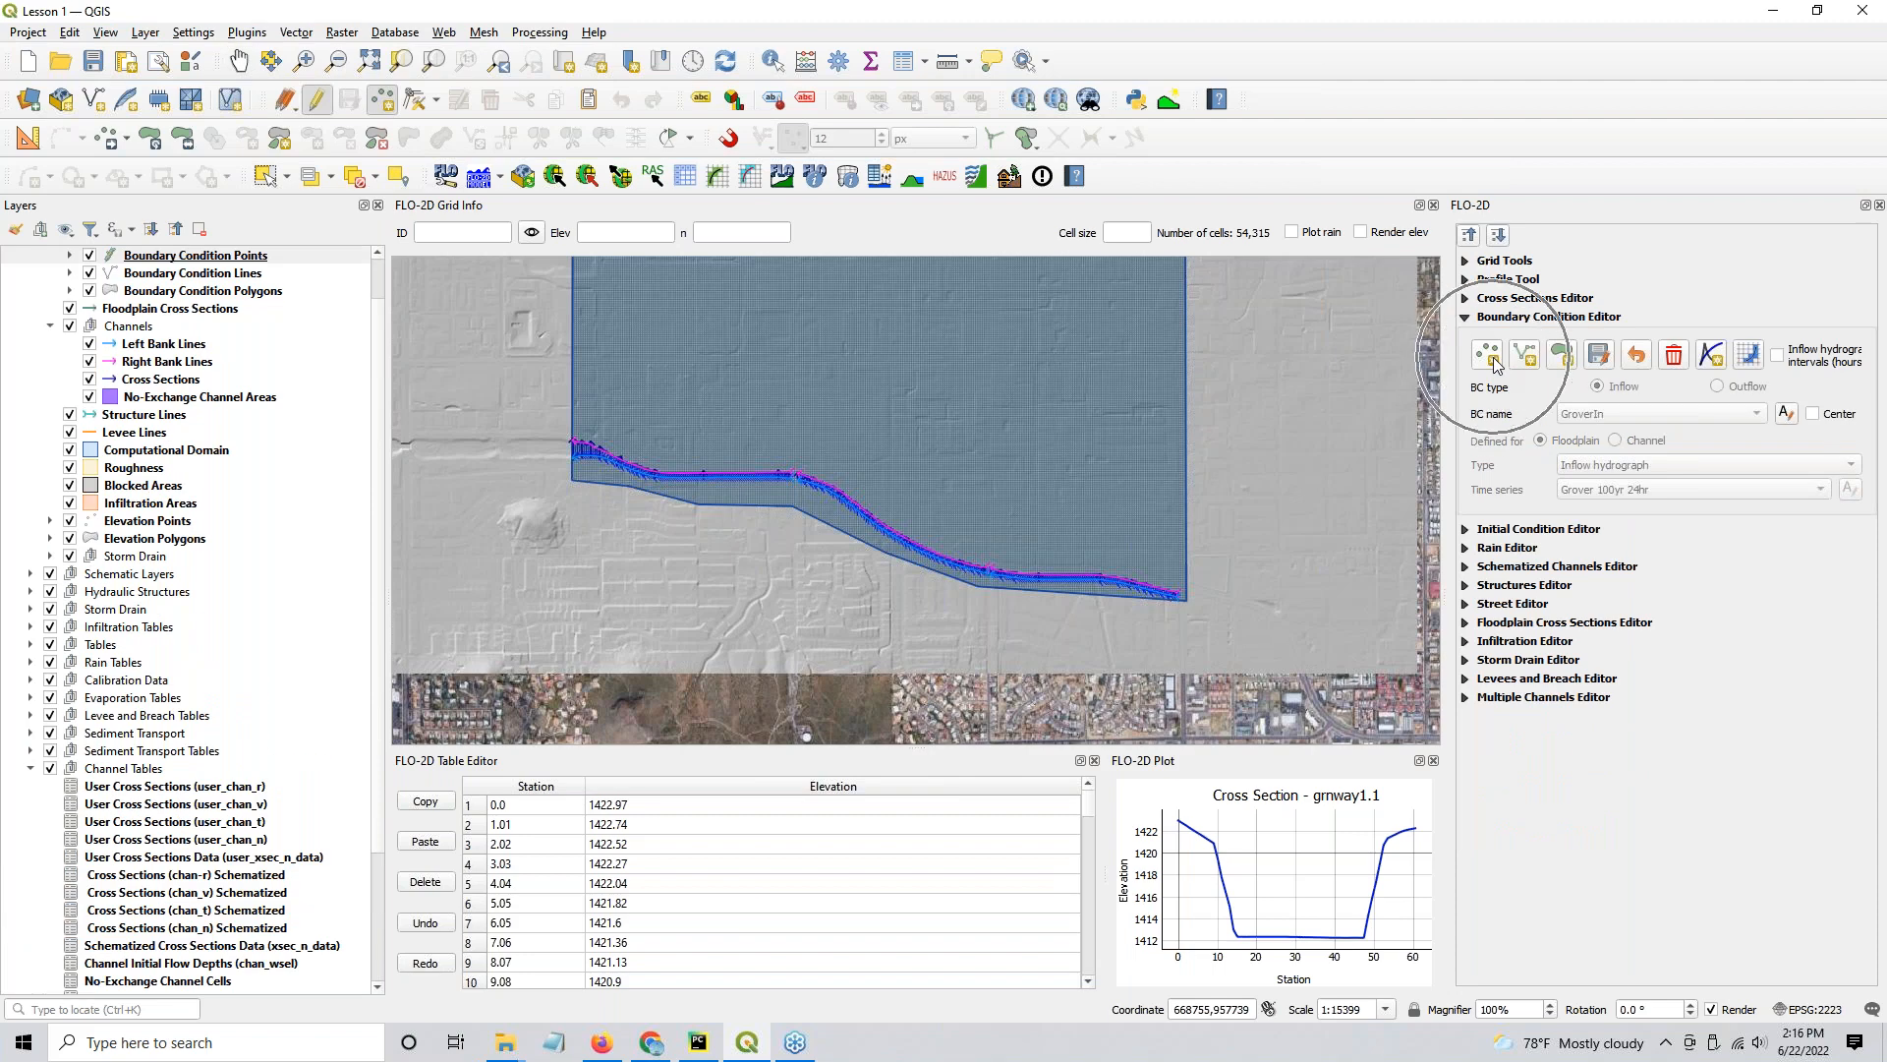
scroll(1236, 581, "up", 4)
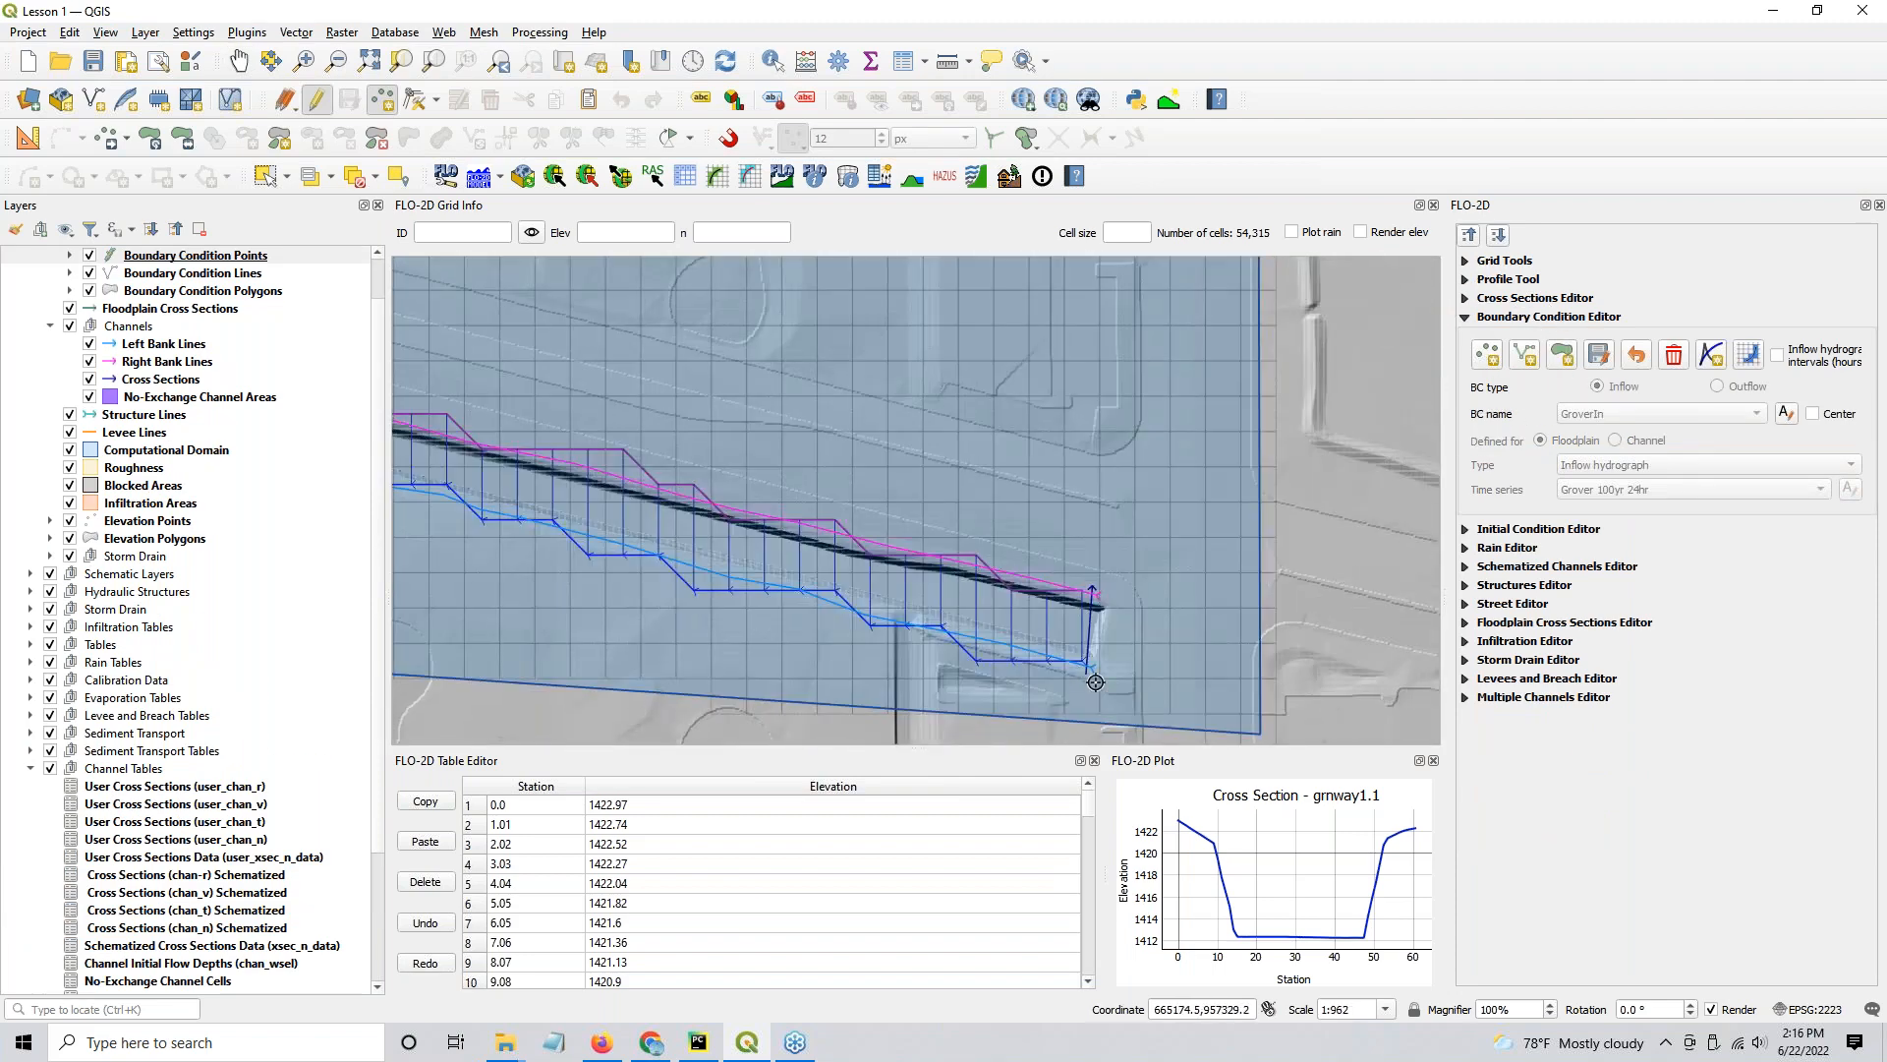
left_click(69, 325)
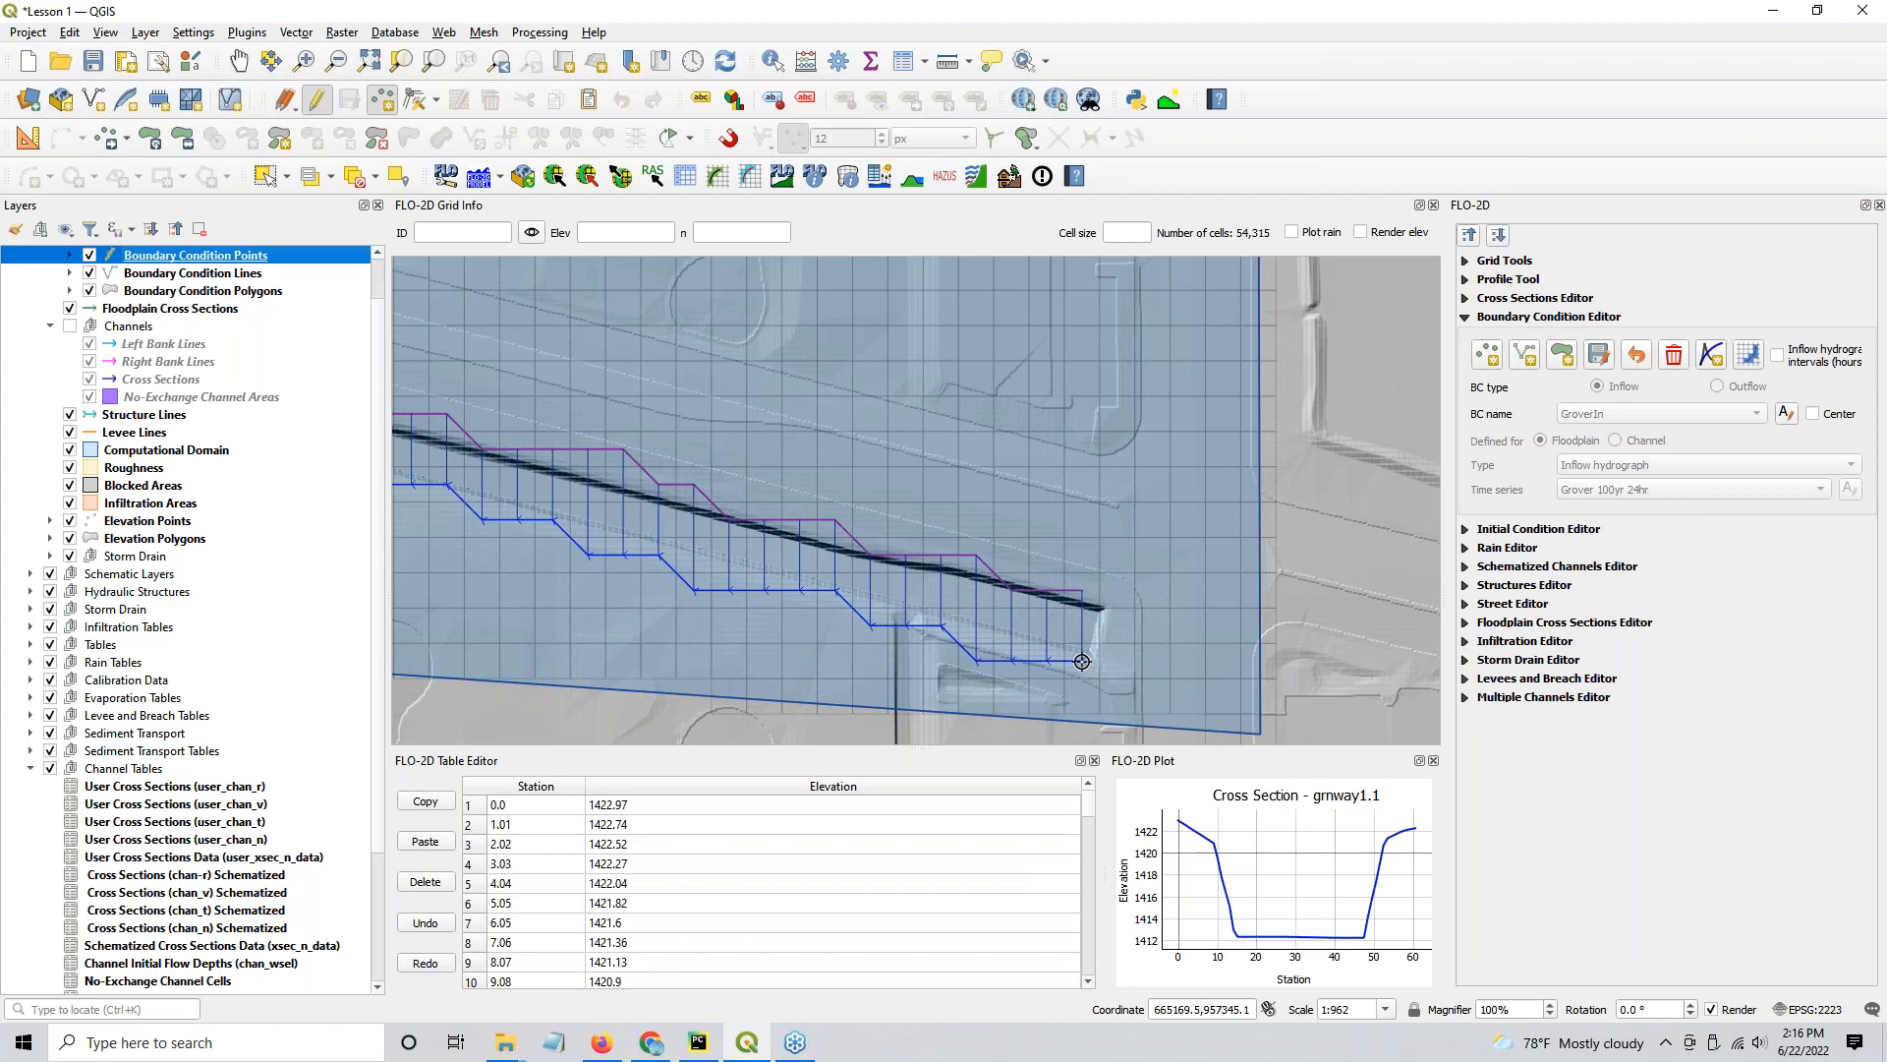
left_click(1082, 661)
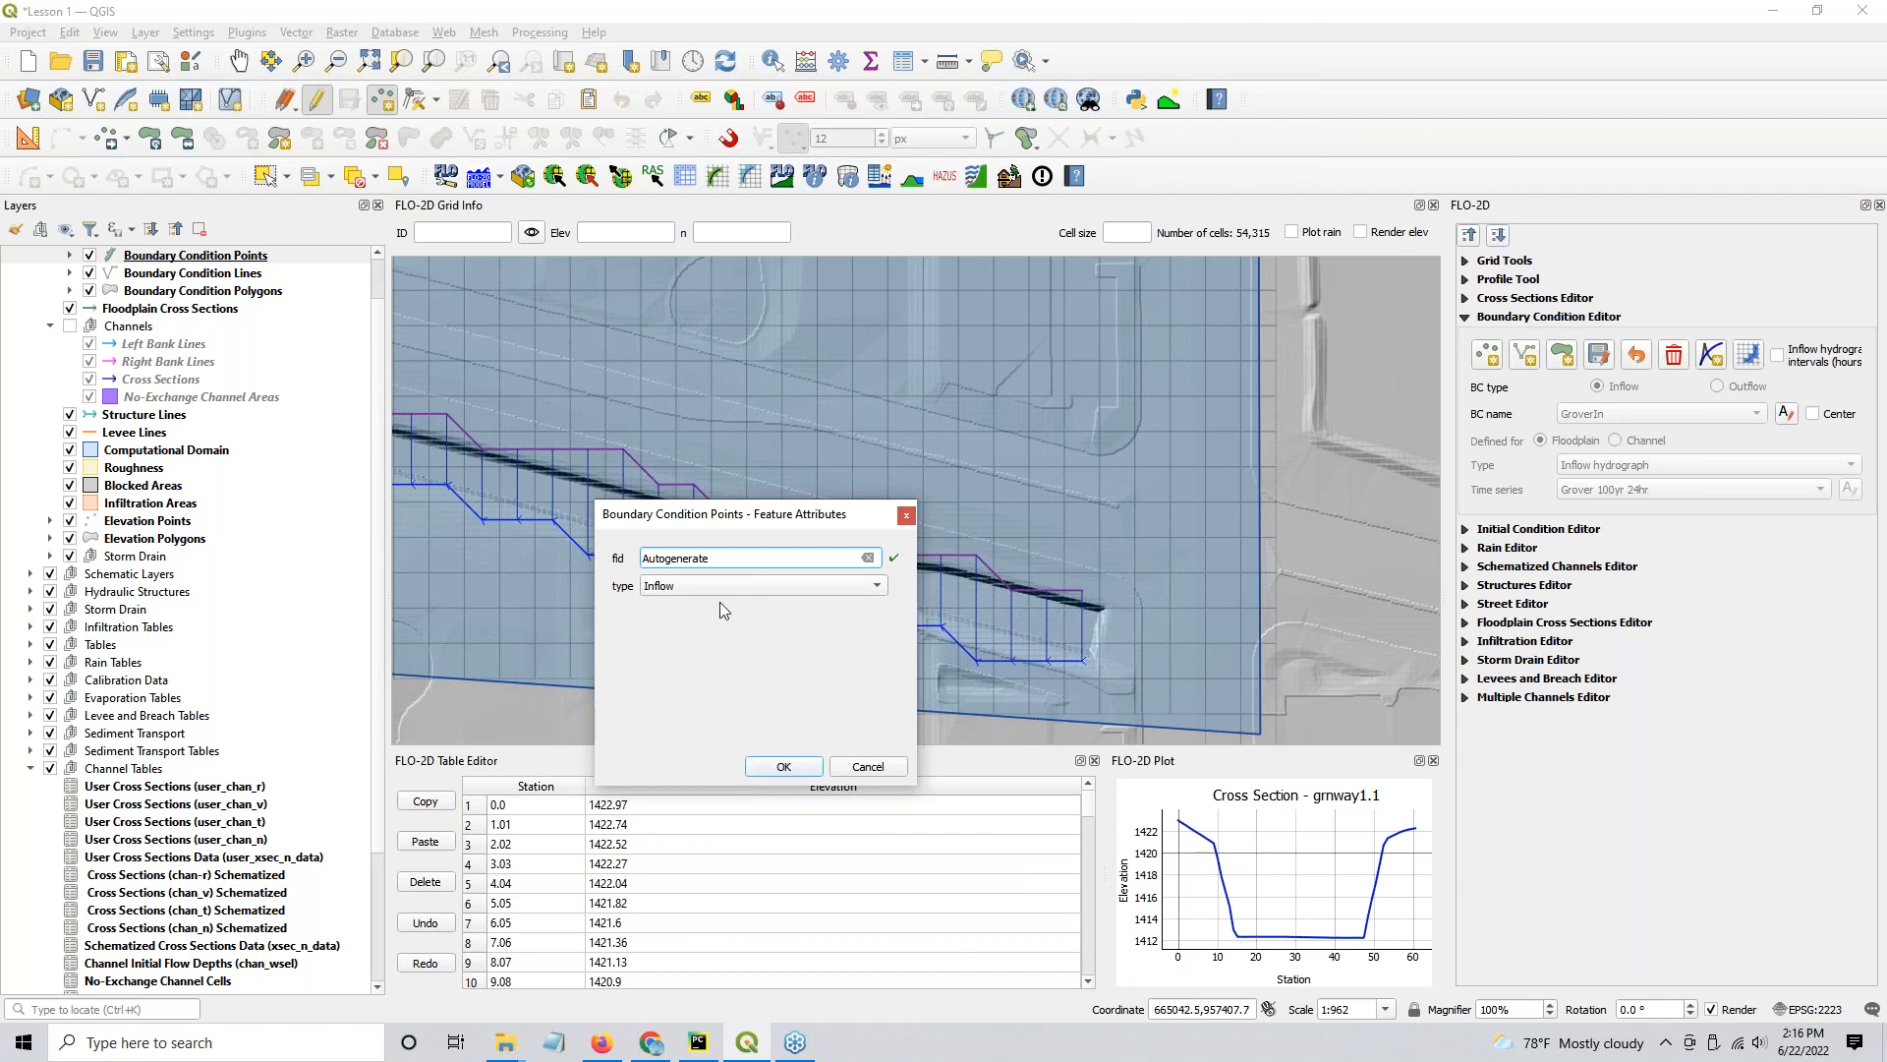
left_click(787, 764)
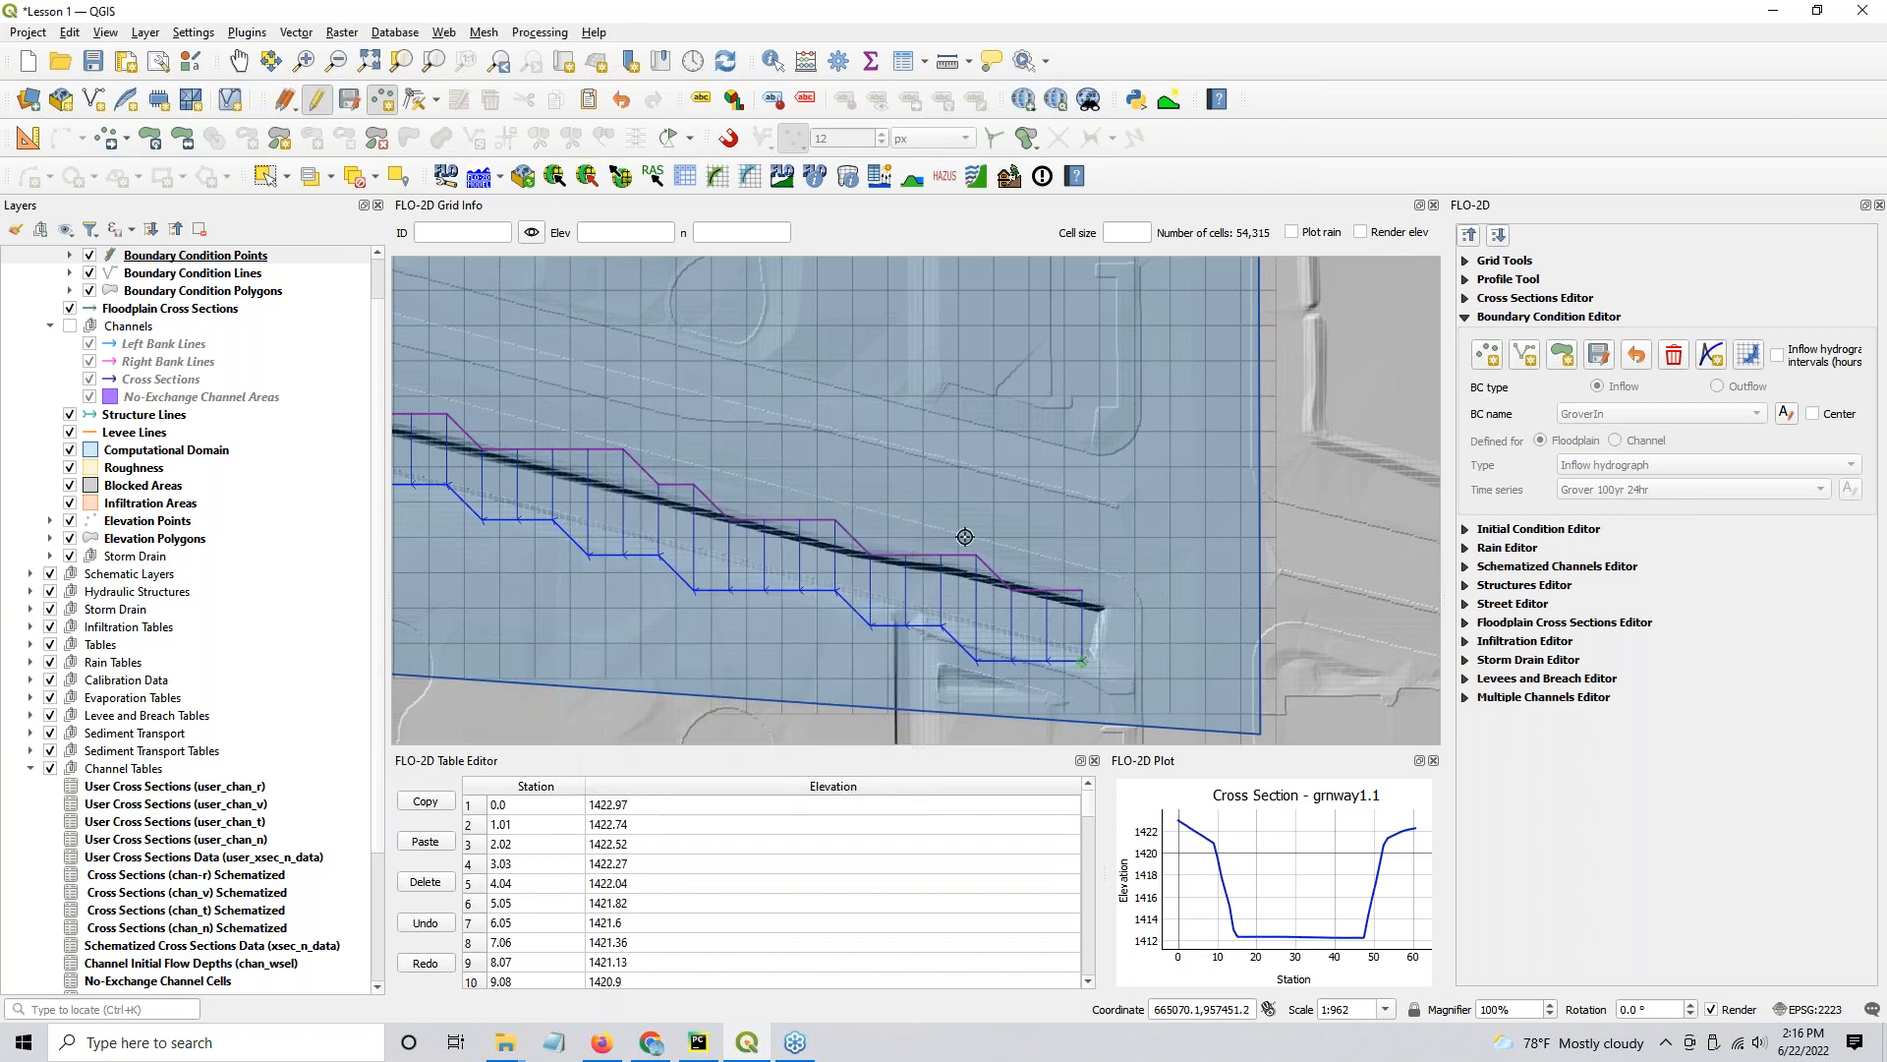
Step: Digitize an Outflow boundary condition point on the last left bank cell at the domain's west edge and save the boundary condition points
scroll(964, 537, "down", 2)
scroll(964, 536, "down", 2)
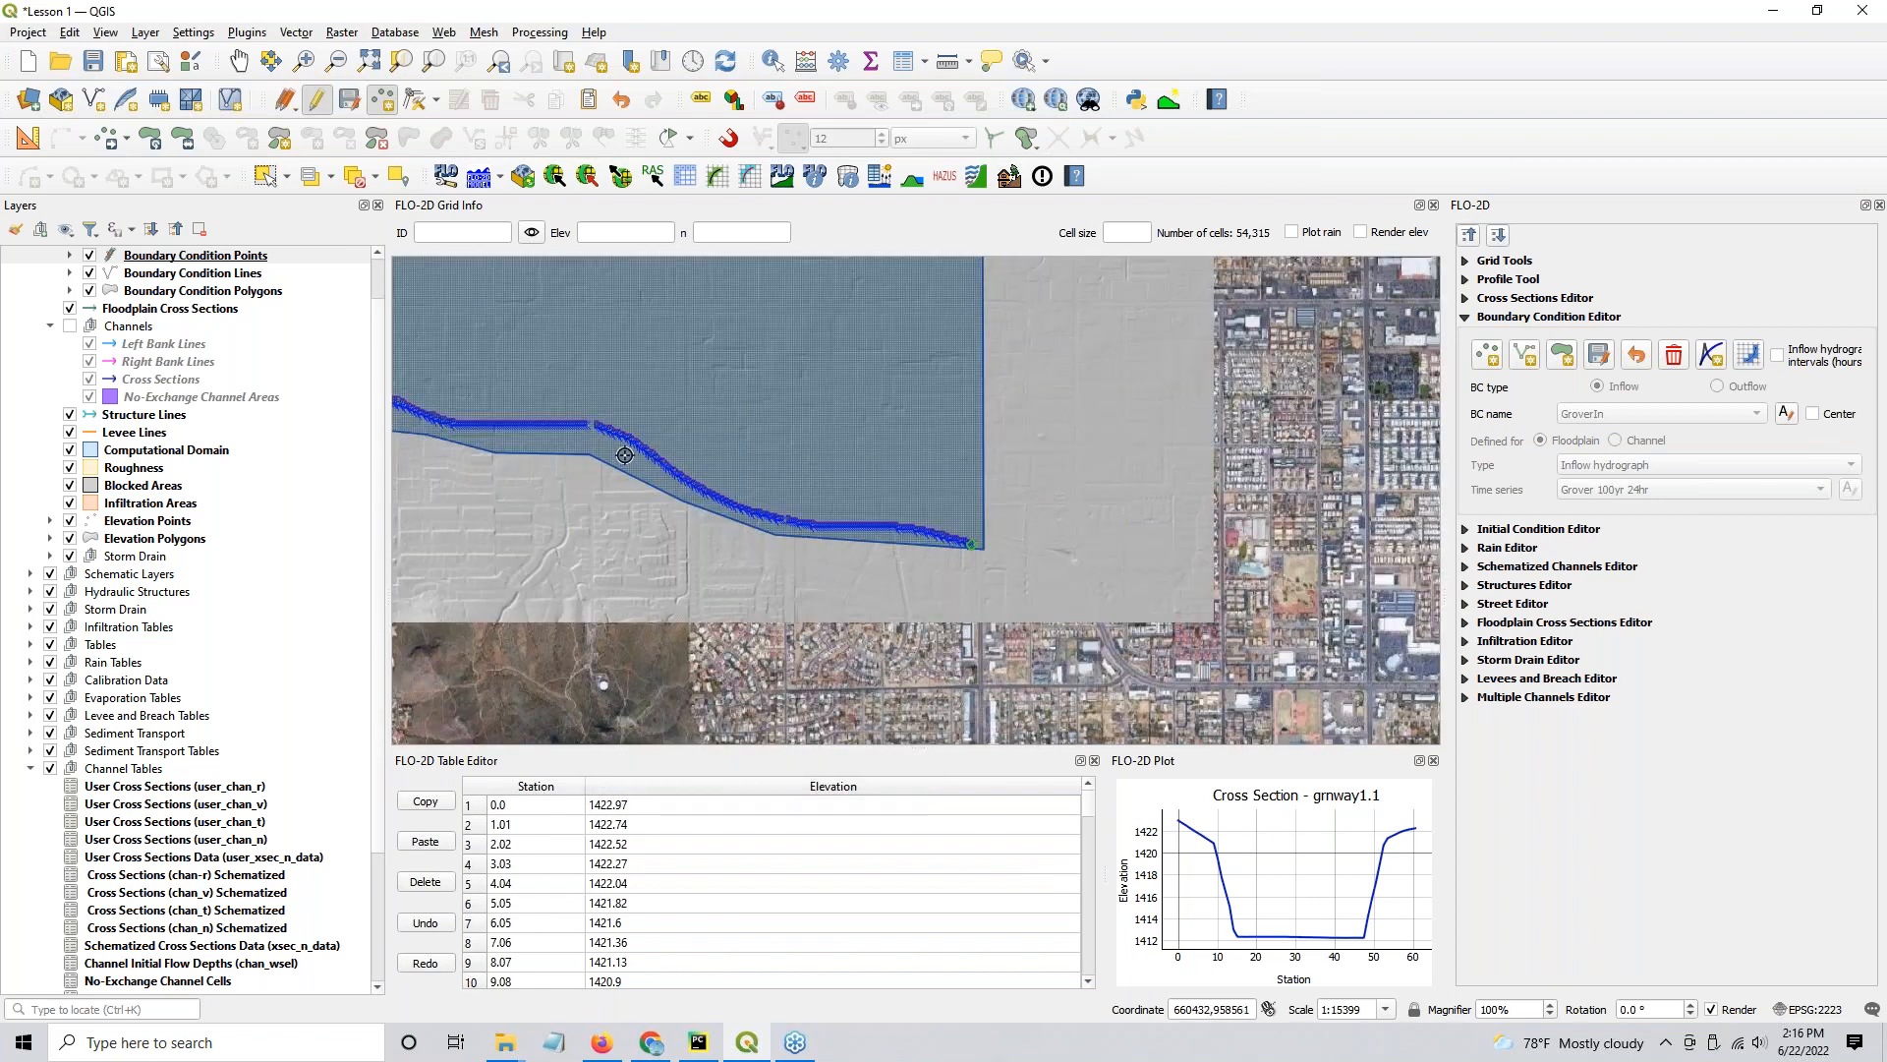
left_click_drag(750, 540, 1083, 643)
scroll(1011, 666, "up", 5)
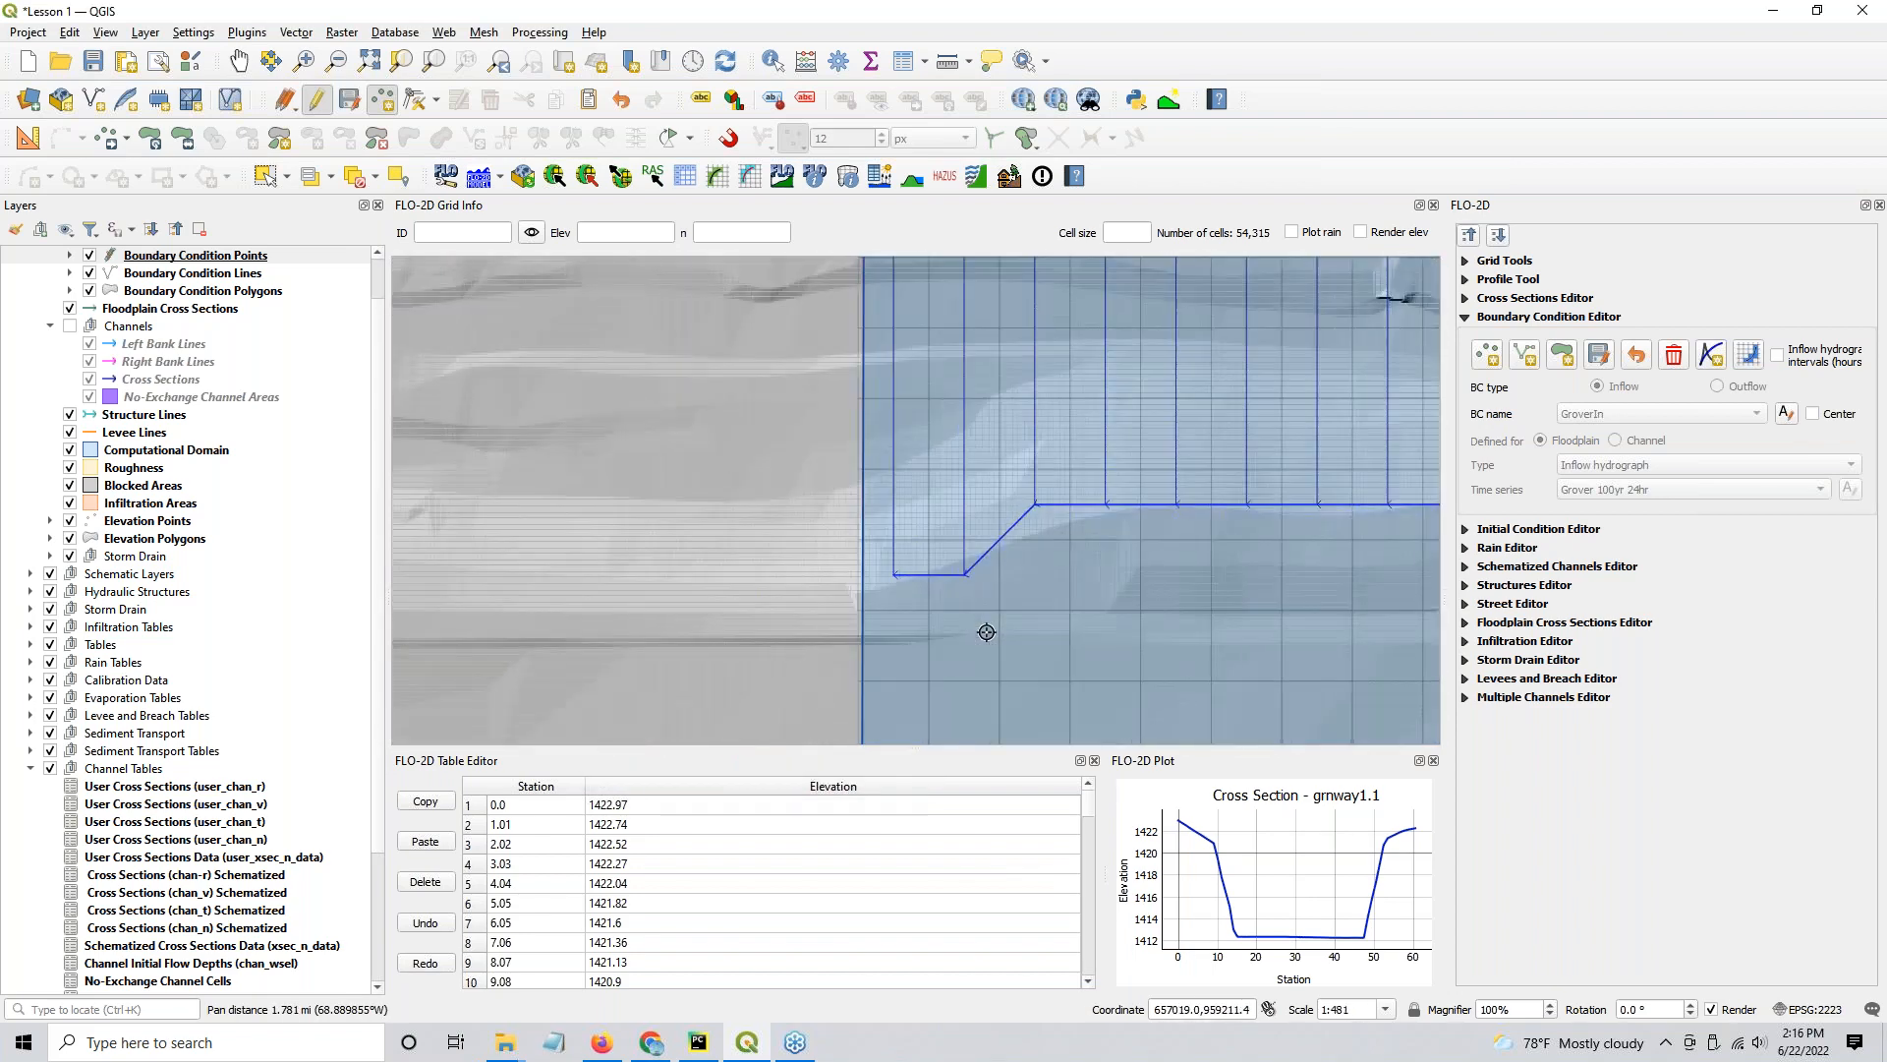
left_click_drag(901, 580, 737, 639)
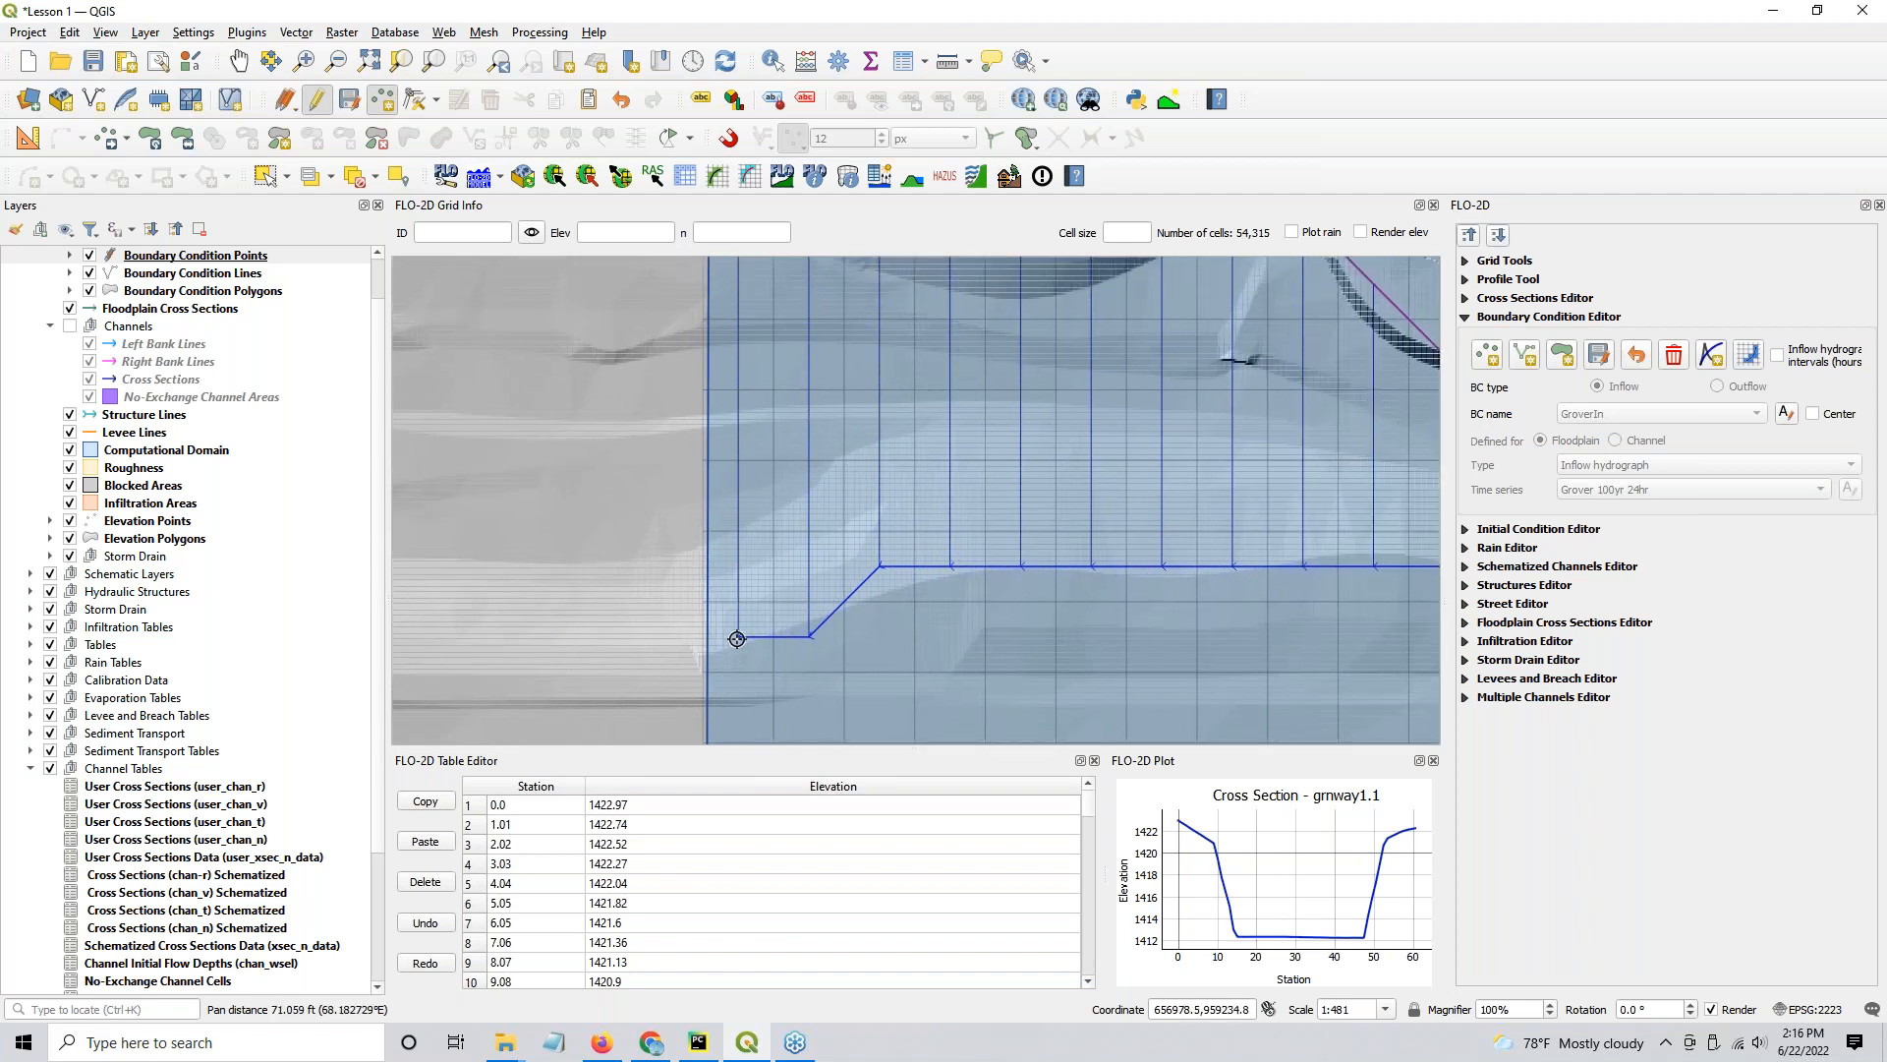
left_click(739, 639)
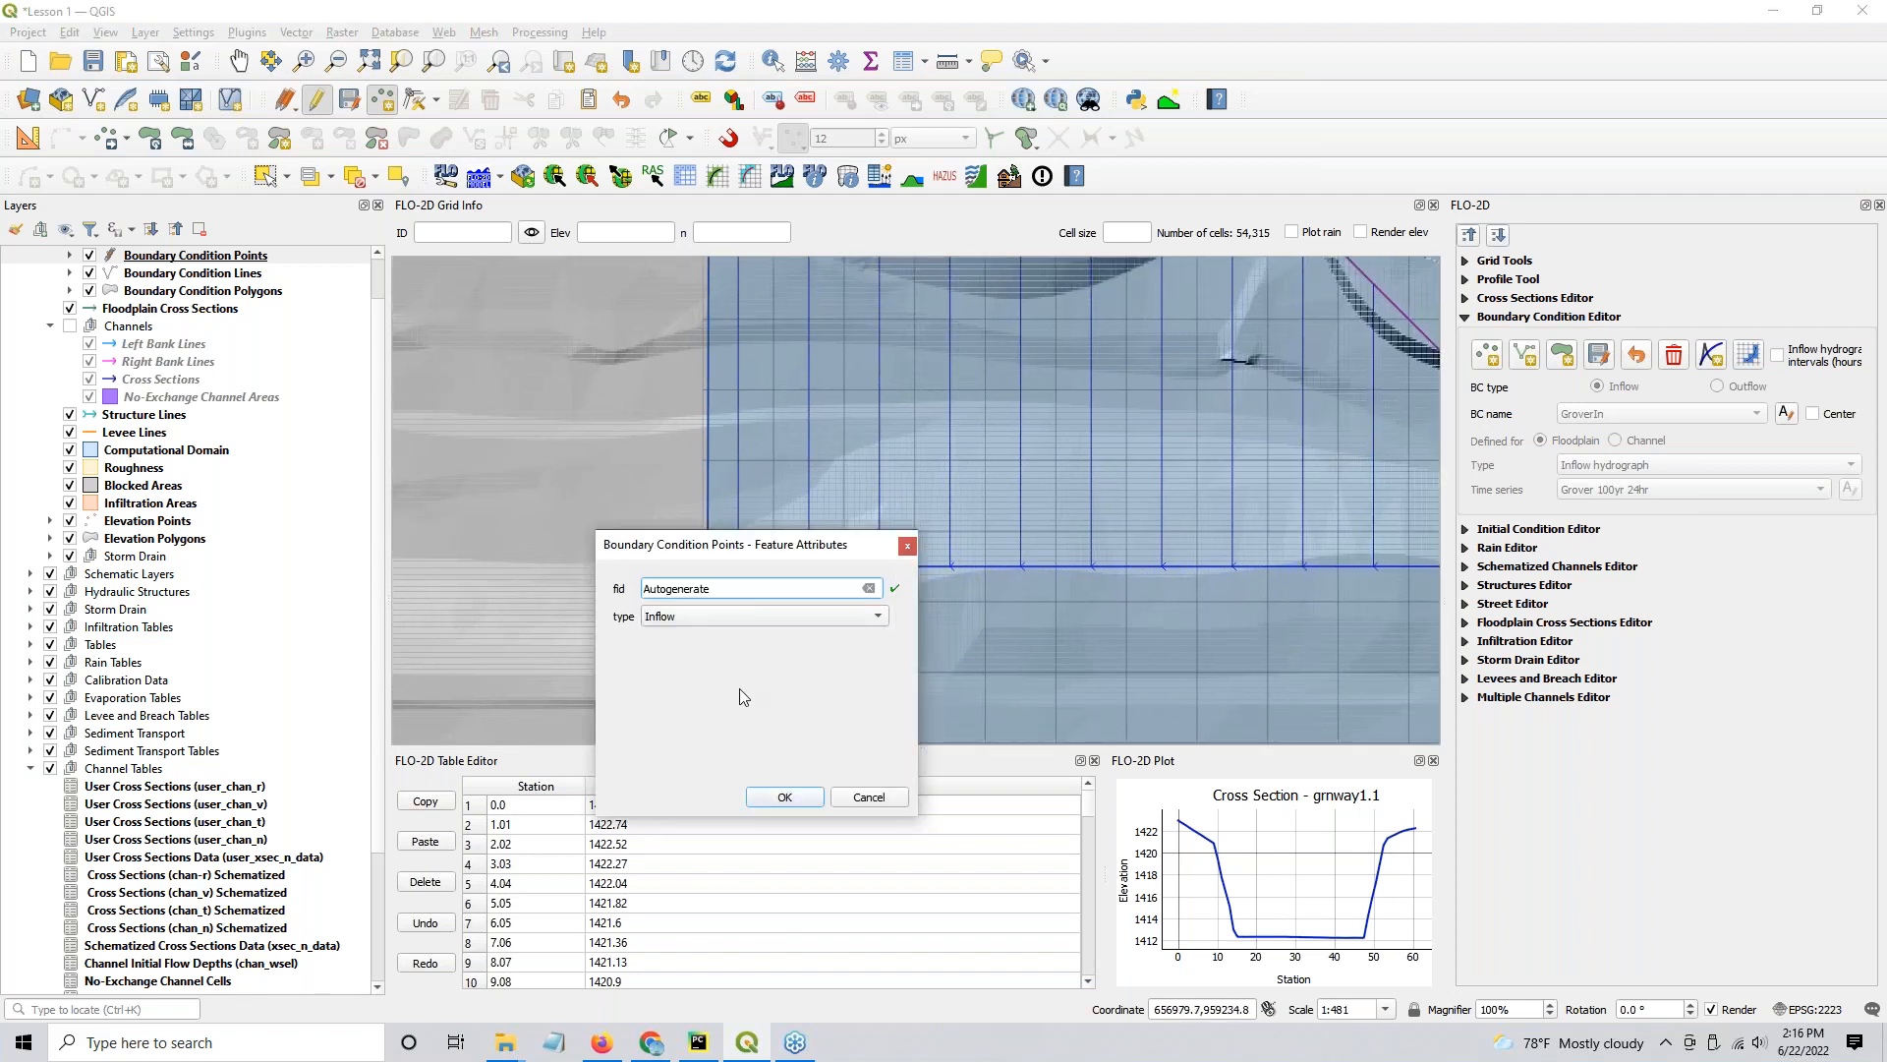
left_click(754, 621)
left_click(753, 639)
left_click(783, 797)
scroll(731, 543, "down", 1)
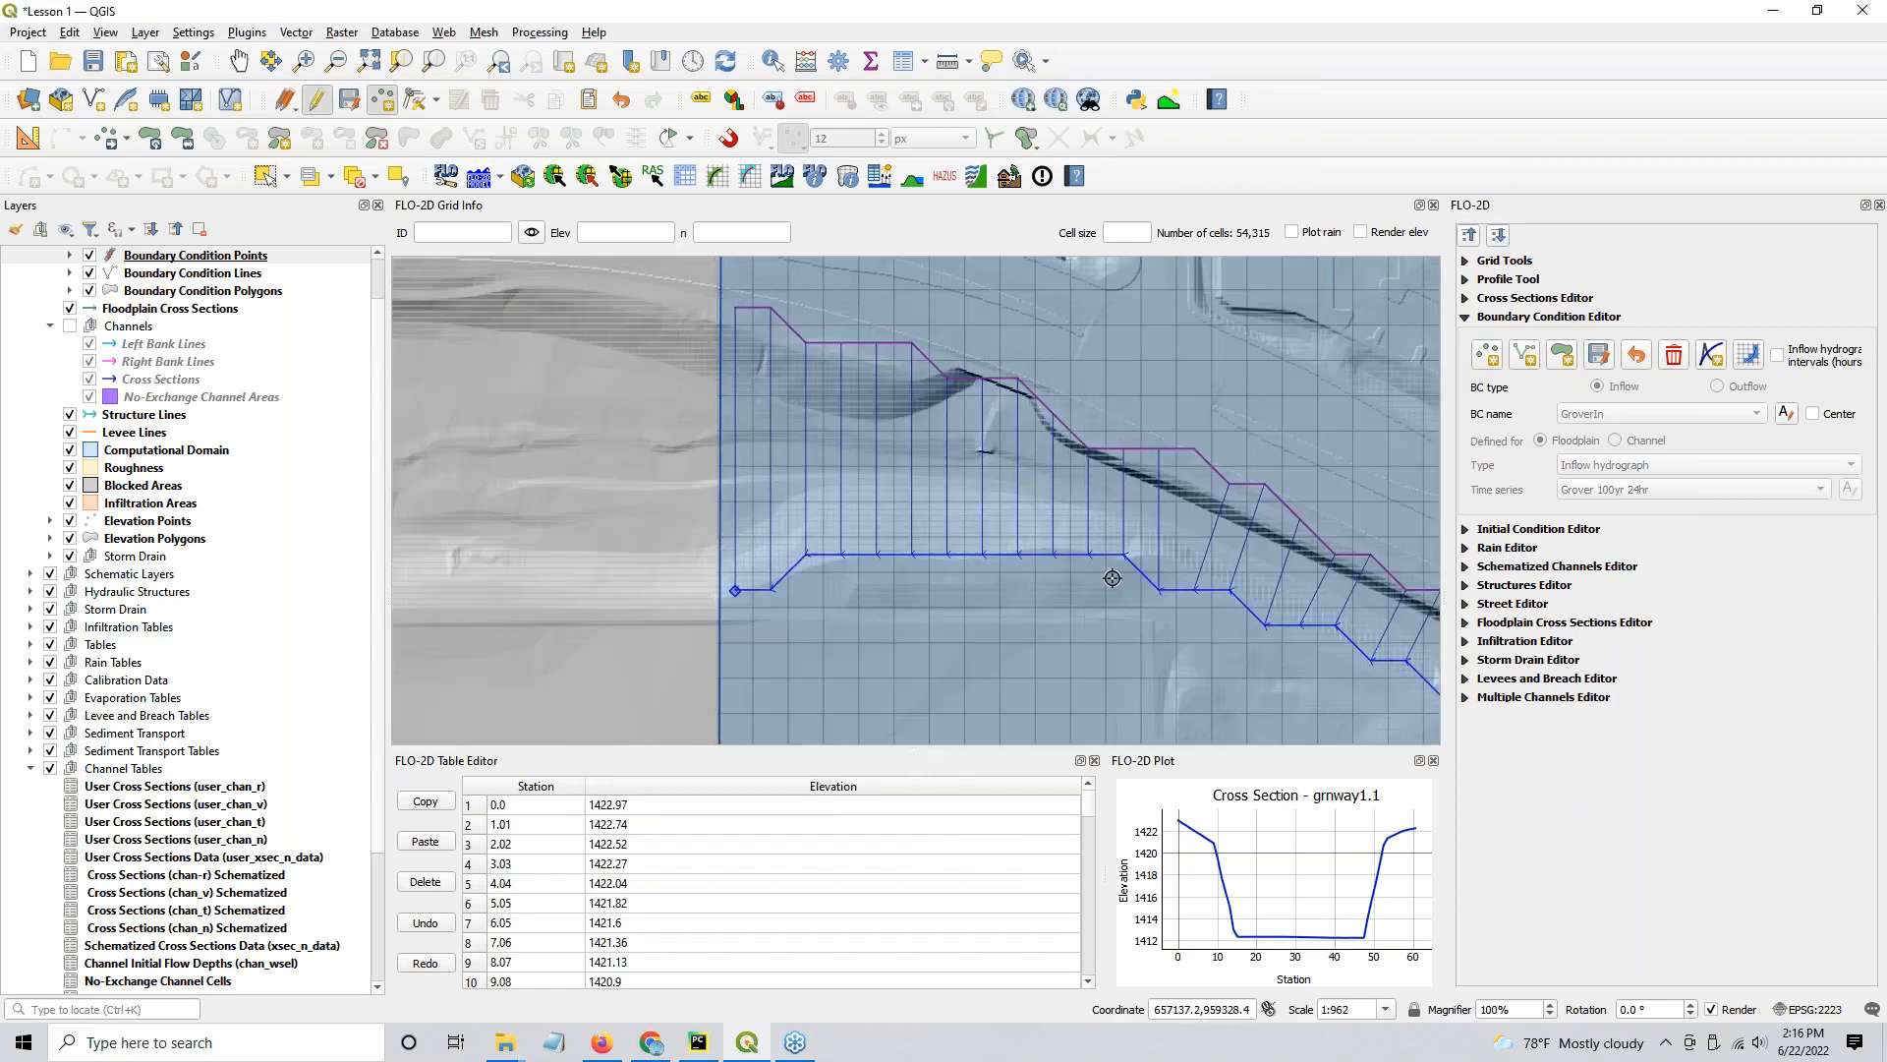
left_click(1599, 355)
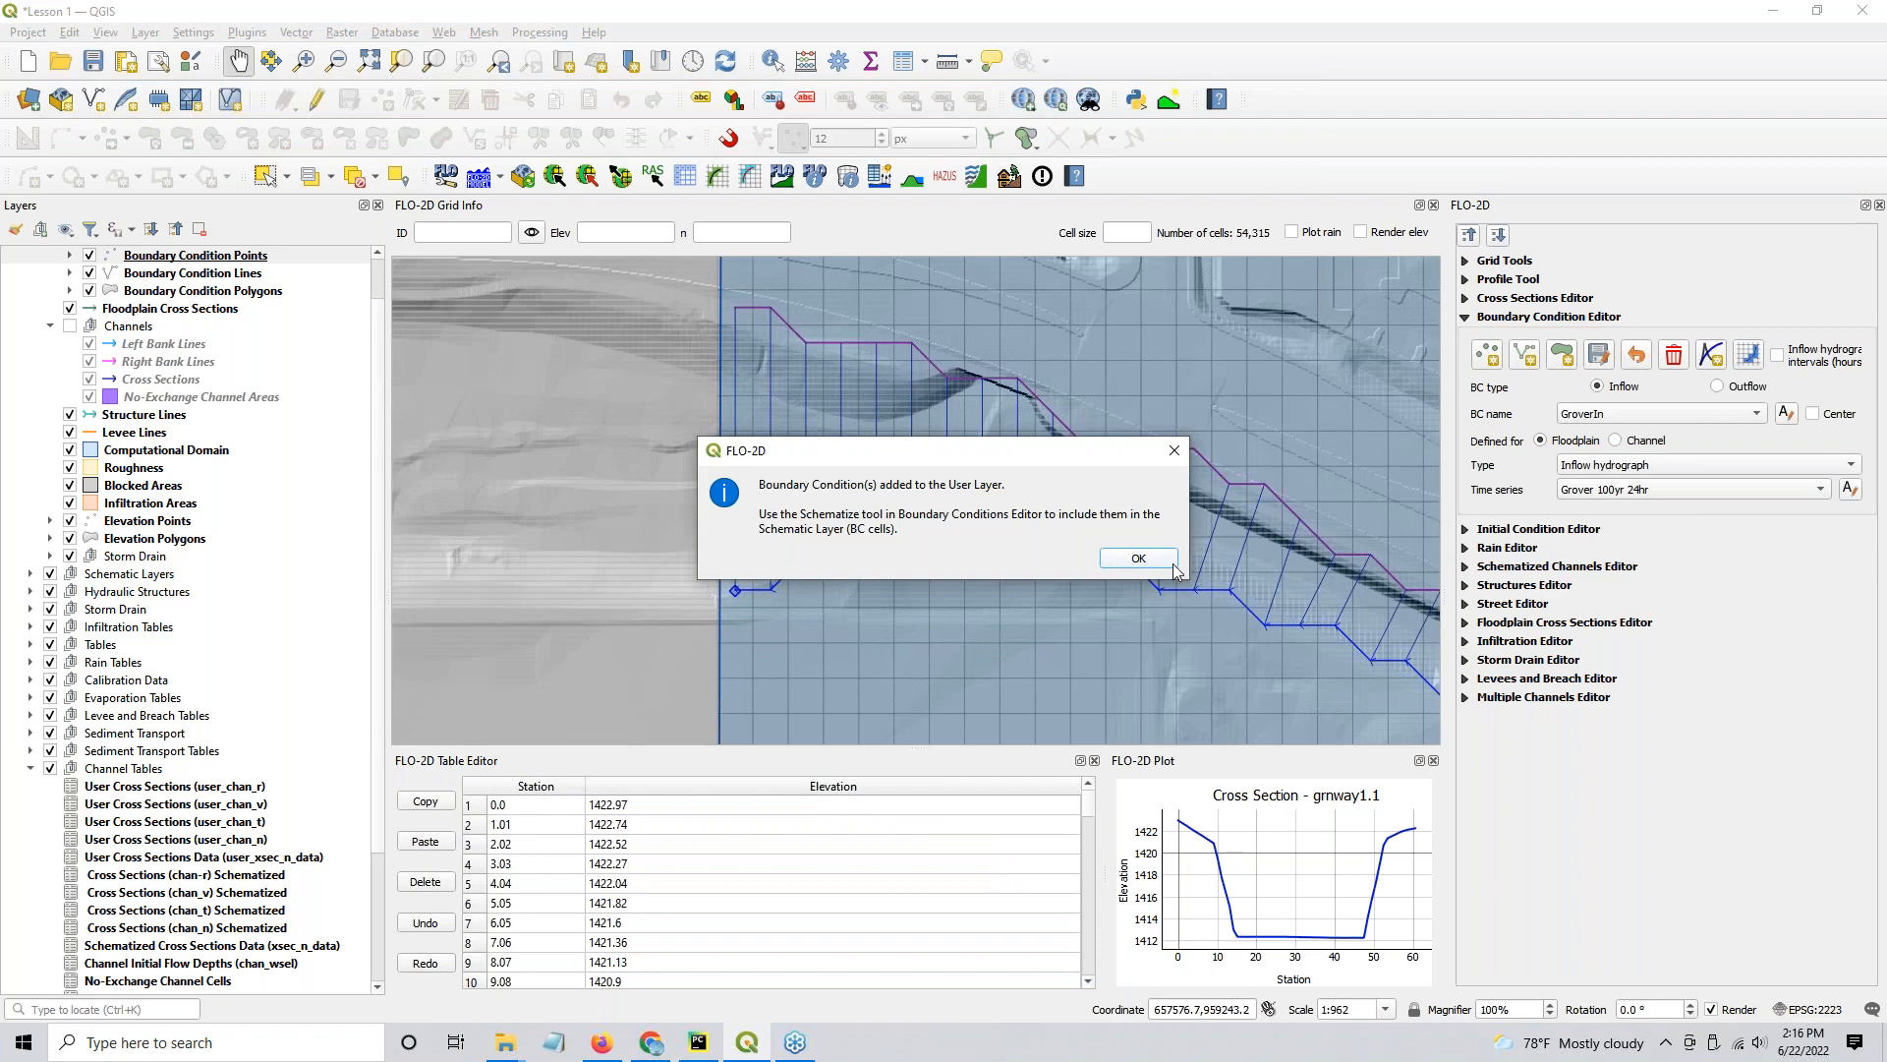
left_click(1162, 570)
Step: Enable centering in the Boundary Condition Editor and select the Inflow 2 boundary condition
left_click_drag(1187, 577, 737, 484)
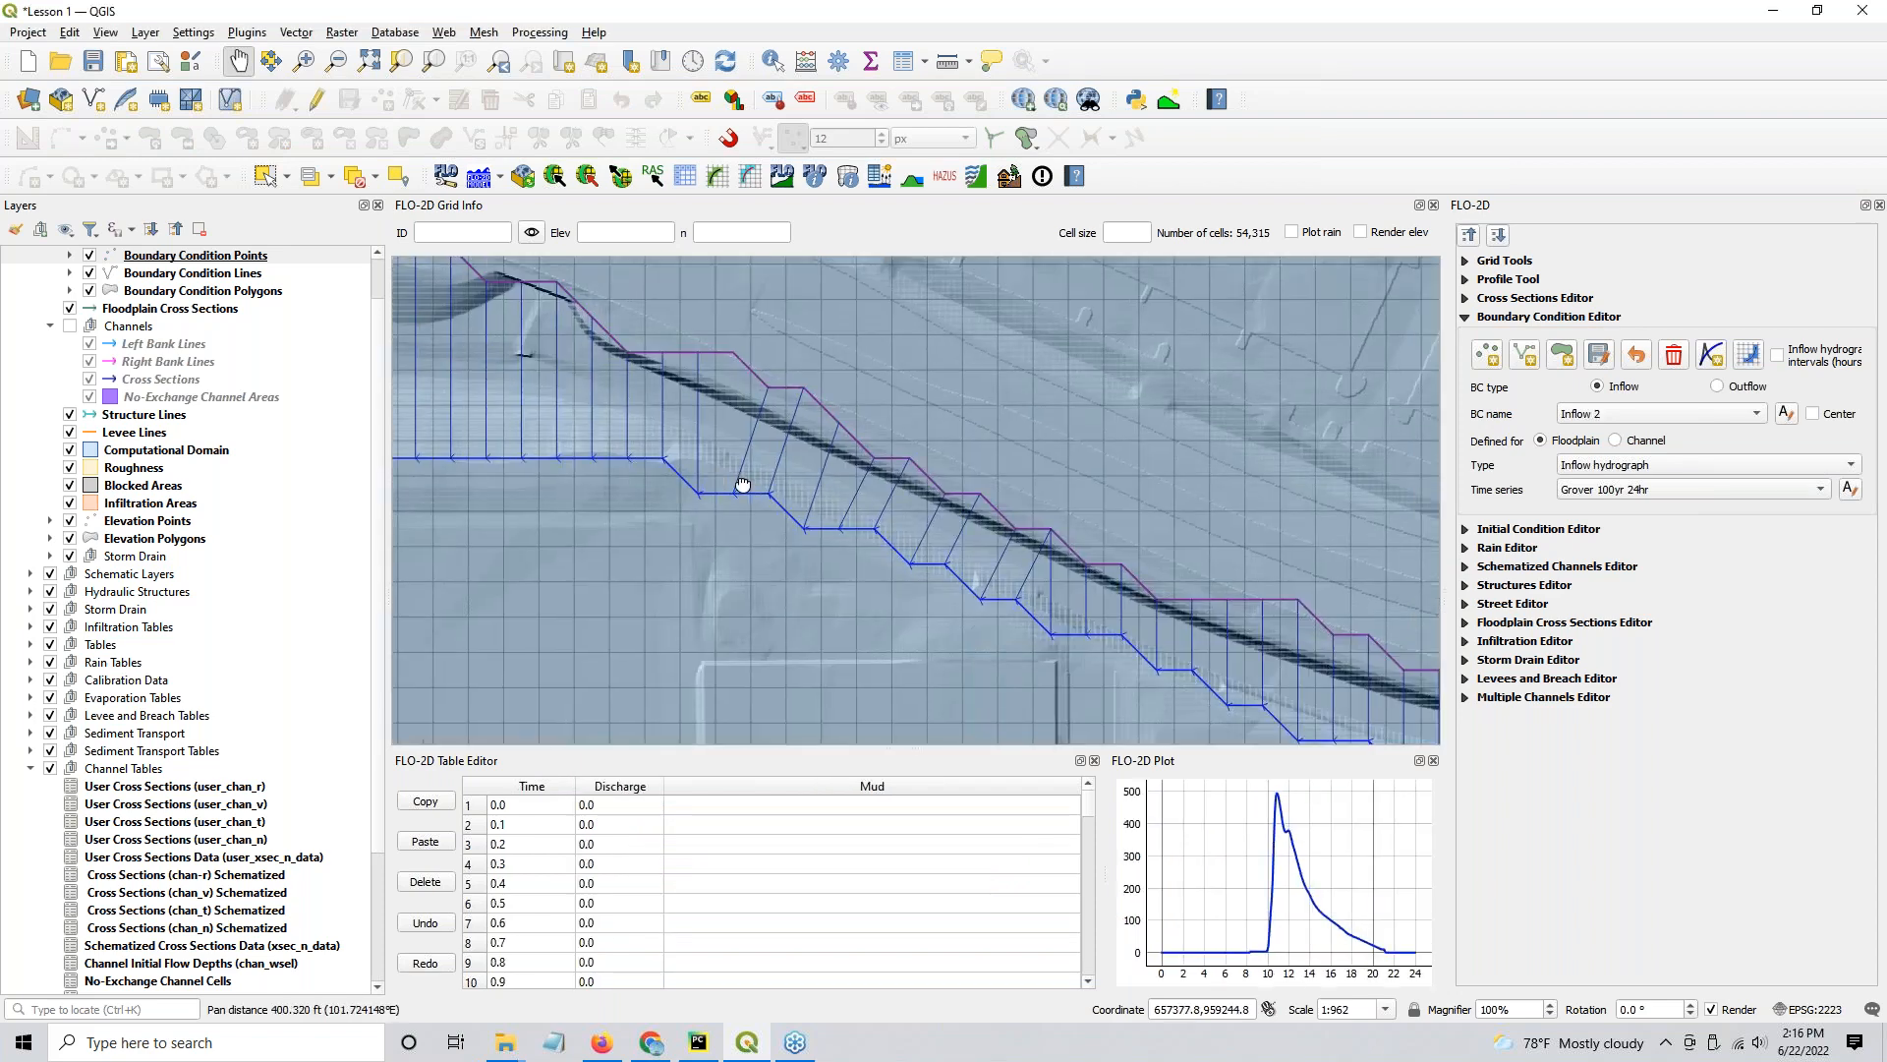
scroll(737, 485, "down", 2)
left_click_drag(1320, 586, 772, 550)
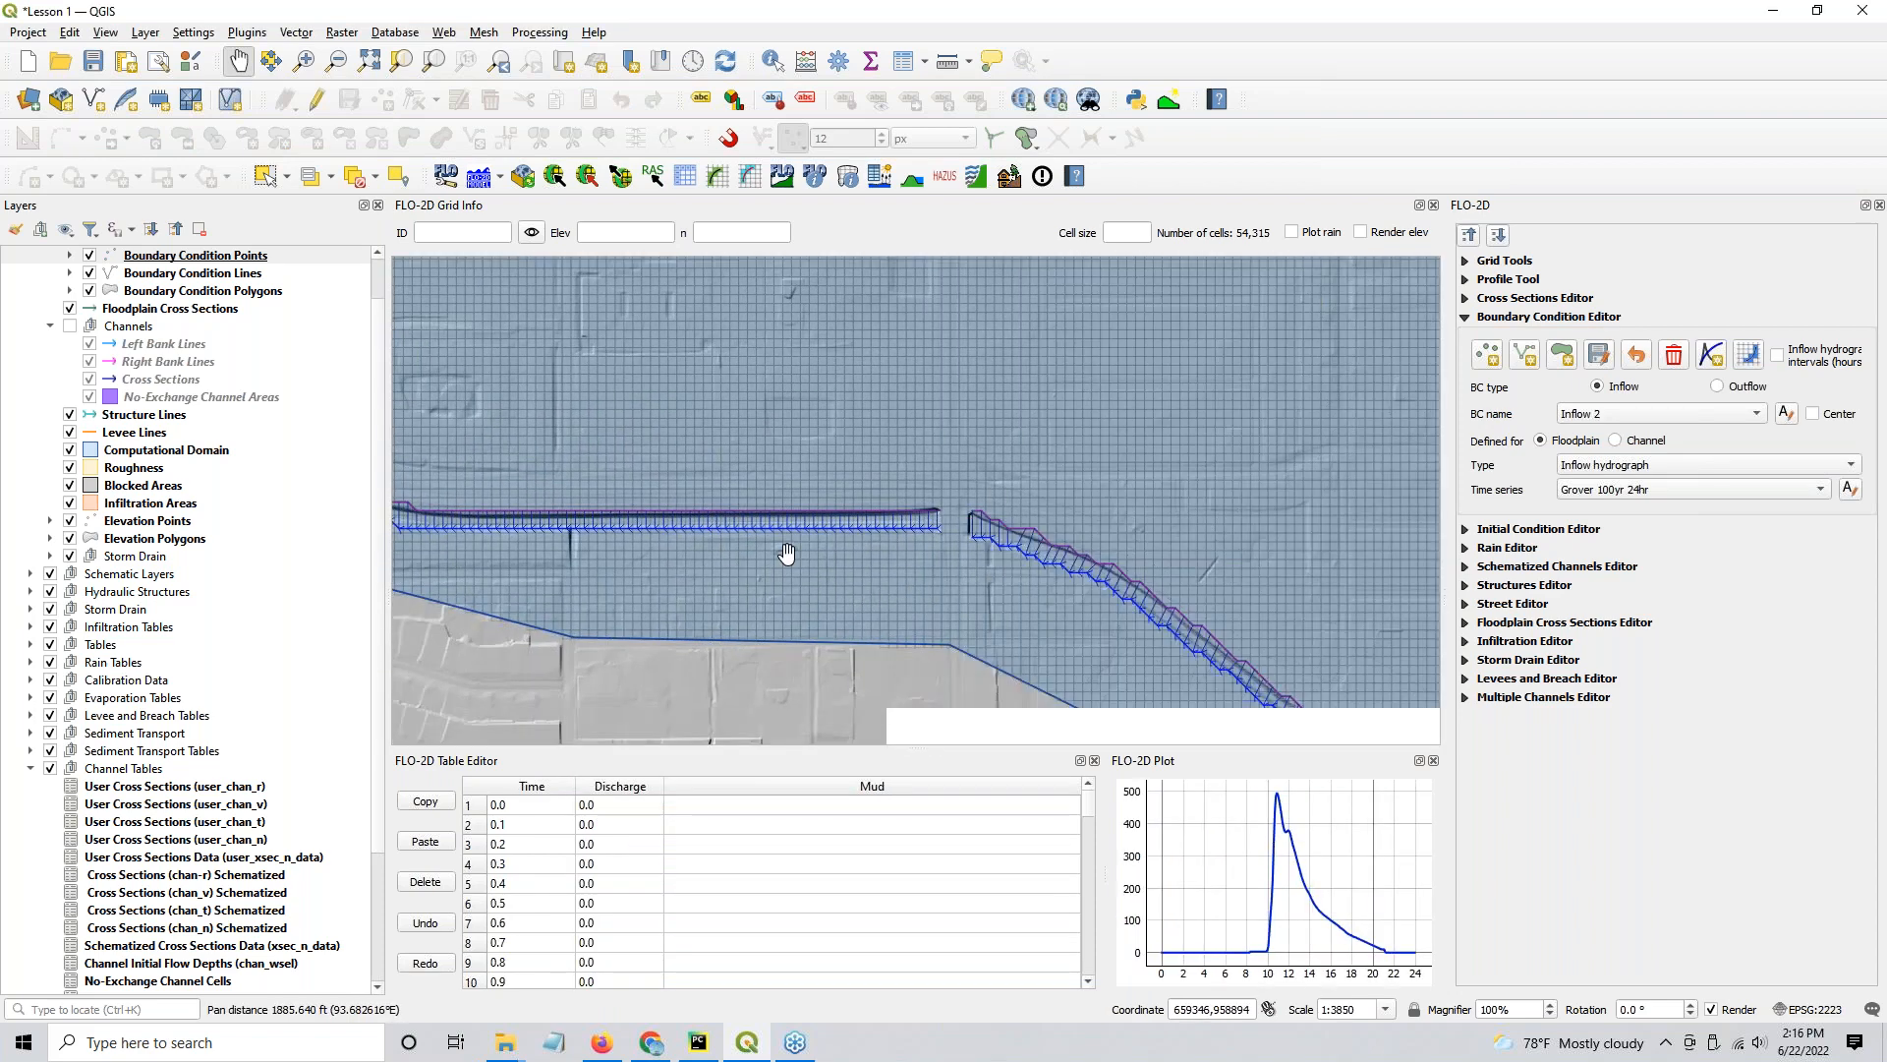
scroll(946, 567, "down", 1)
left_click_drag(1001, 587, 768, 428)
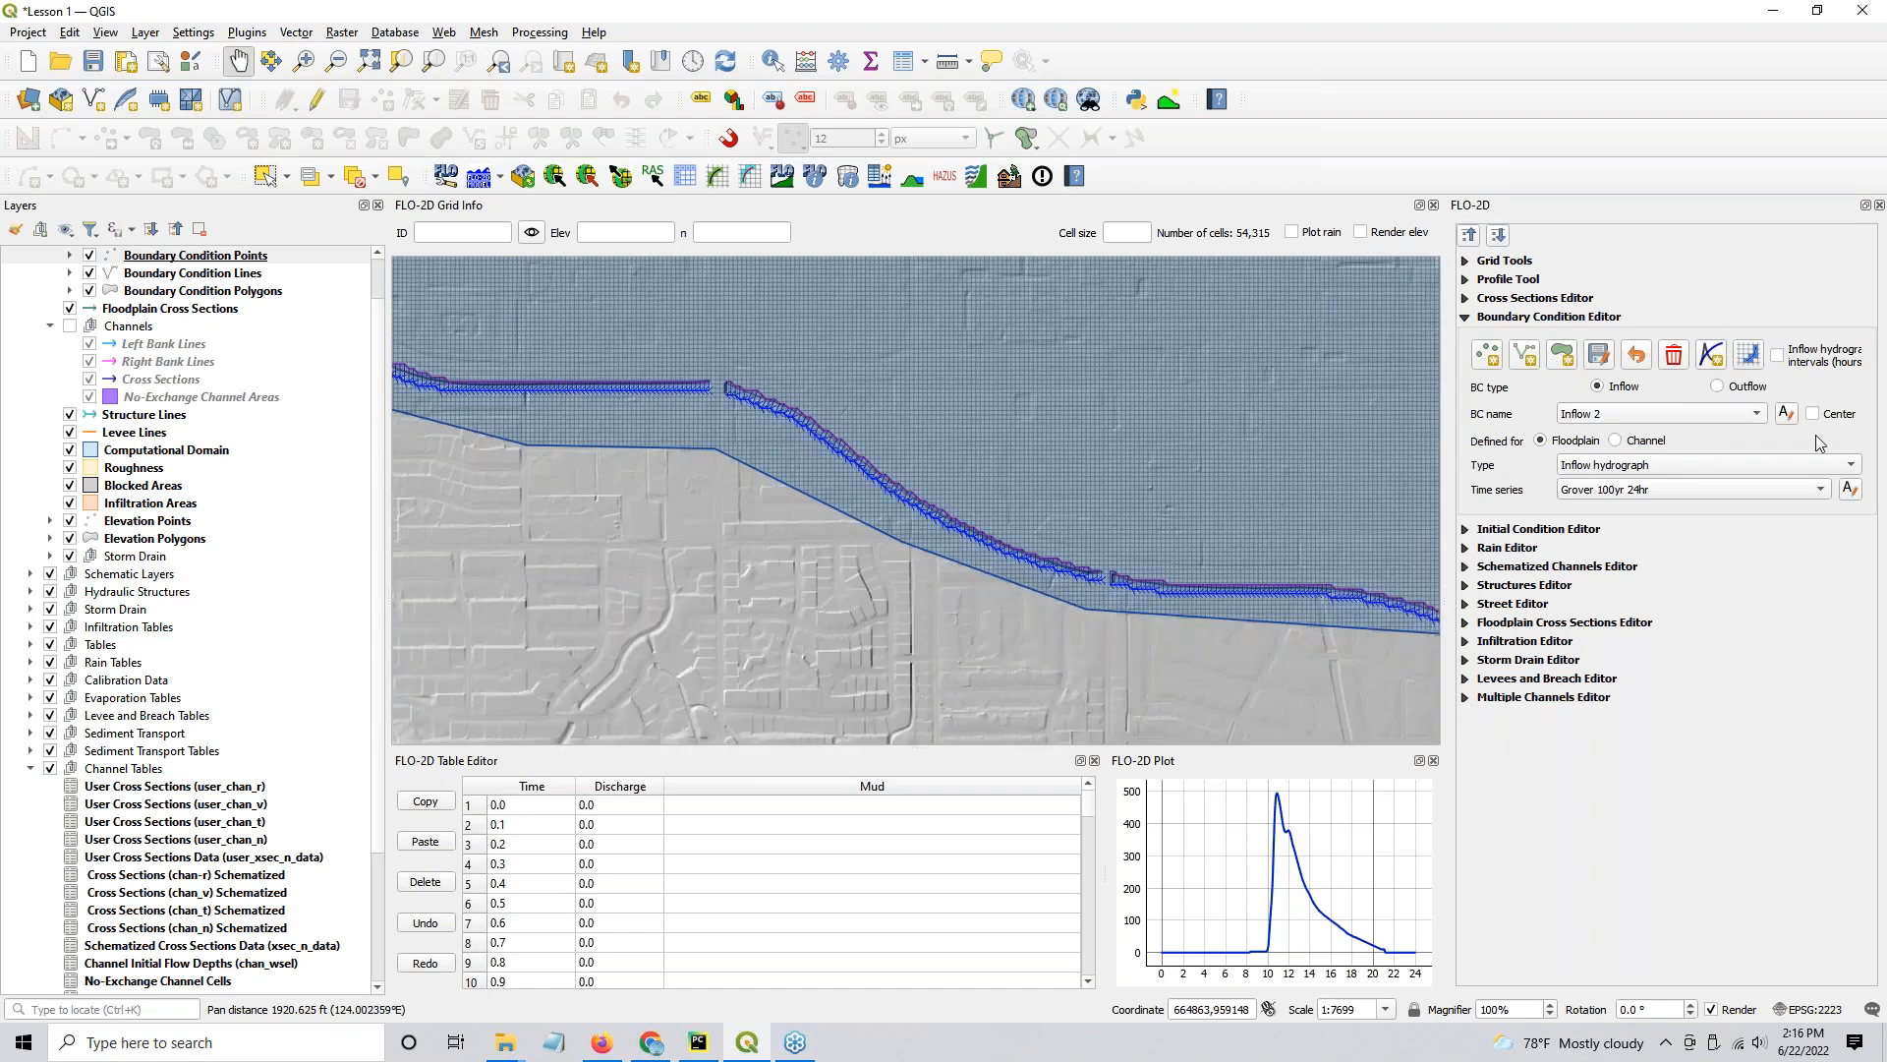
left_click(1813, 414)
left_click(1645, 413)
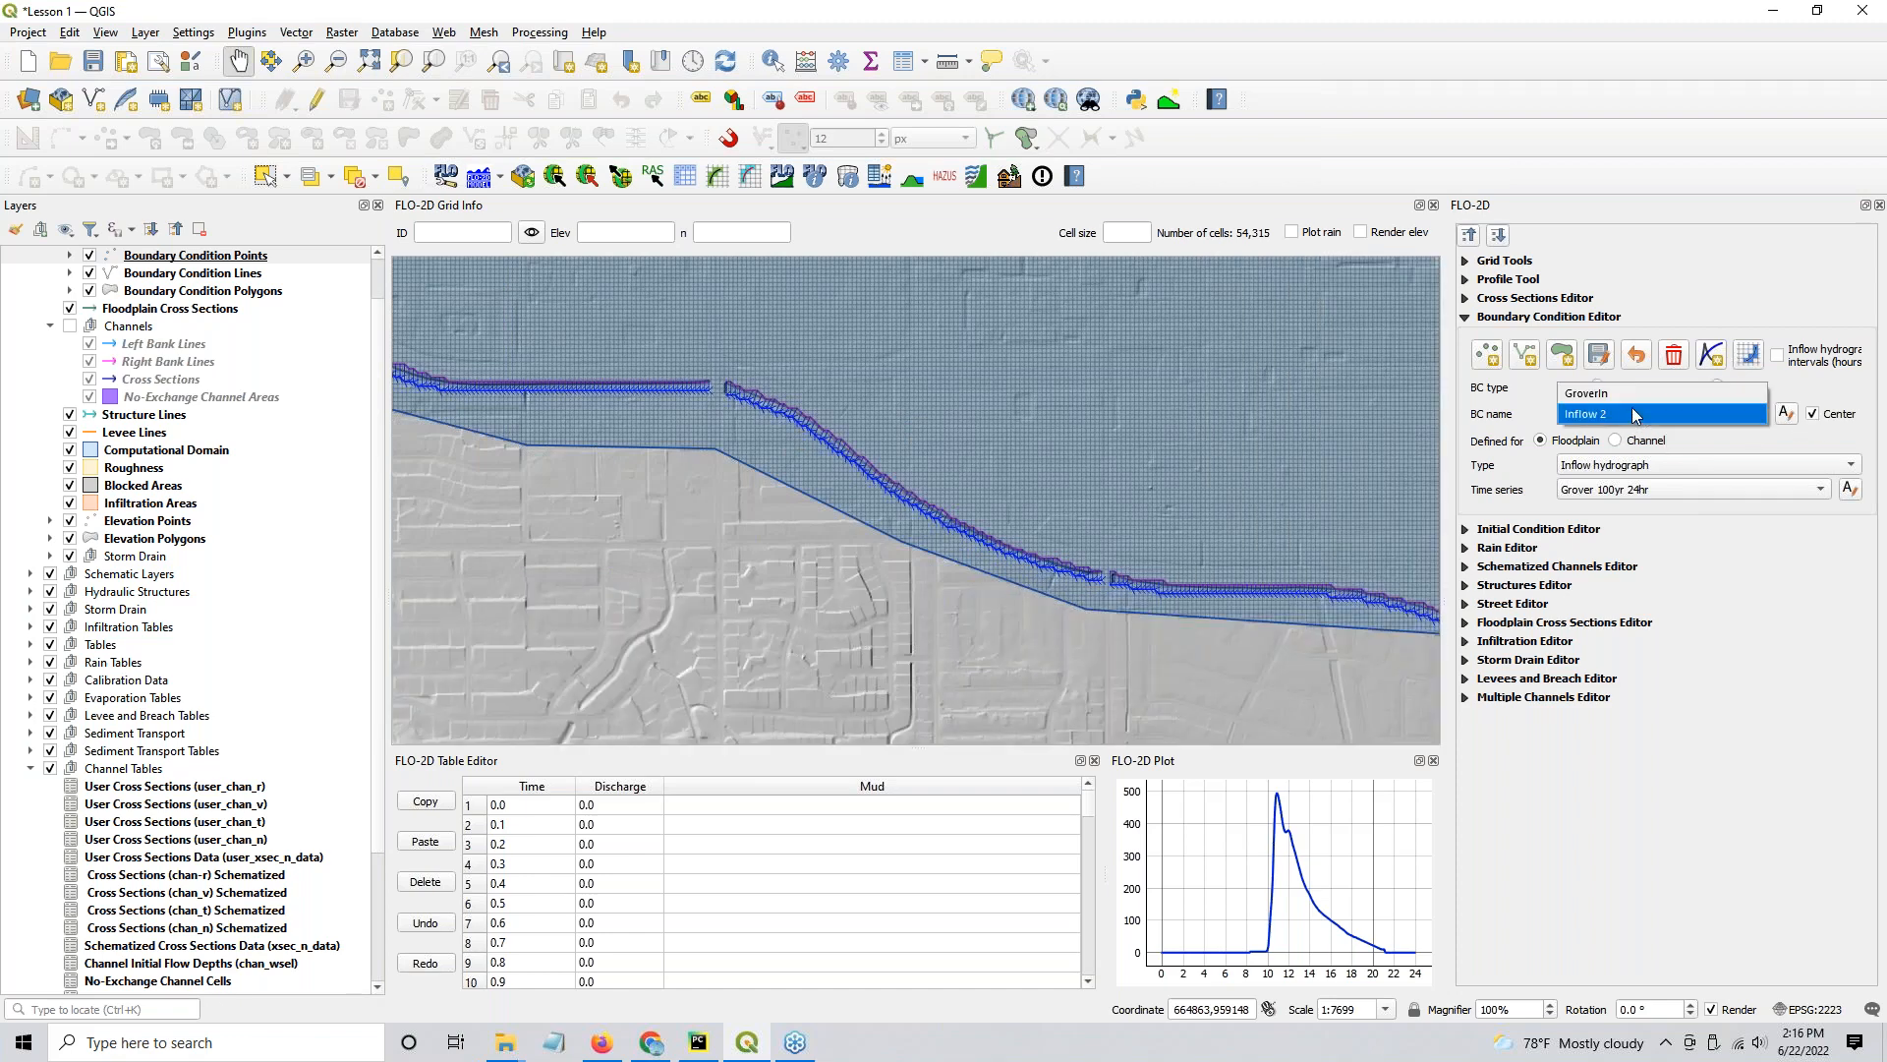
left_click(1635, 417)
scroll(1042, 512, "up", 2)
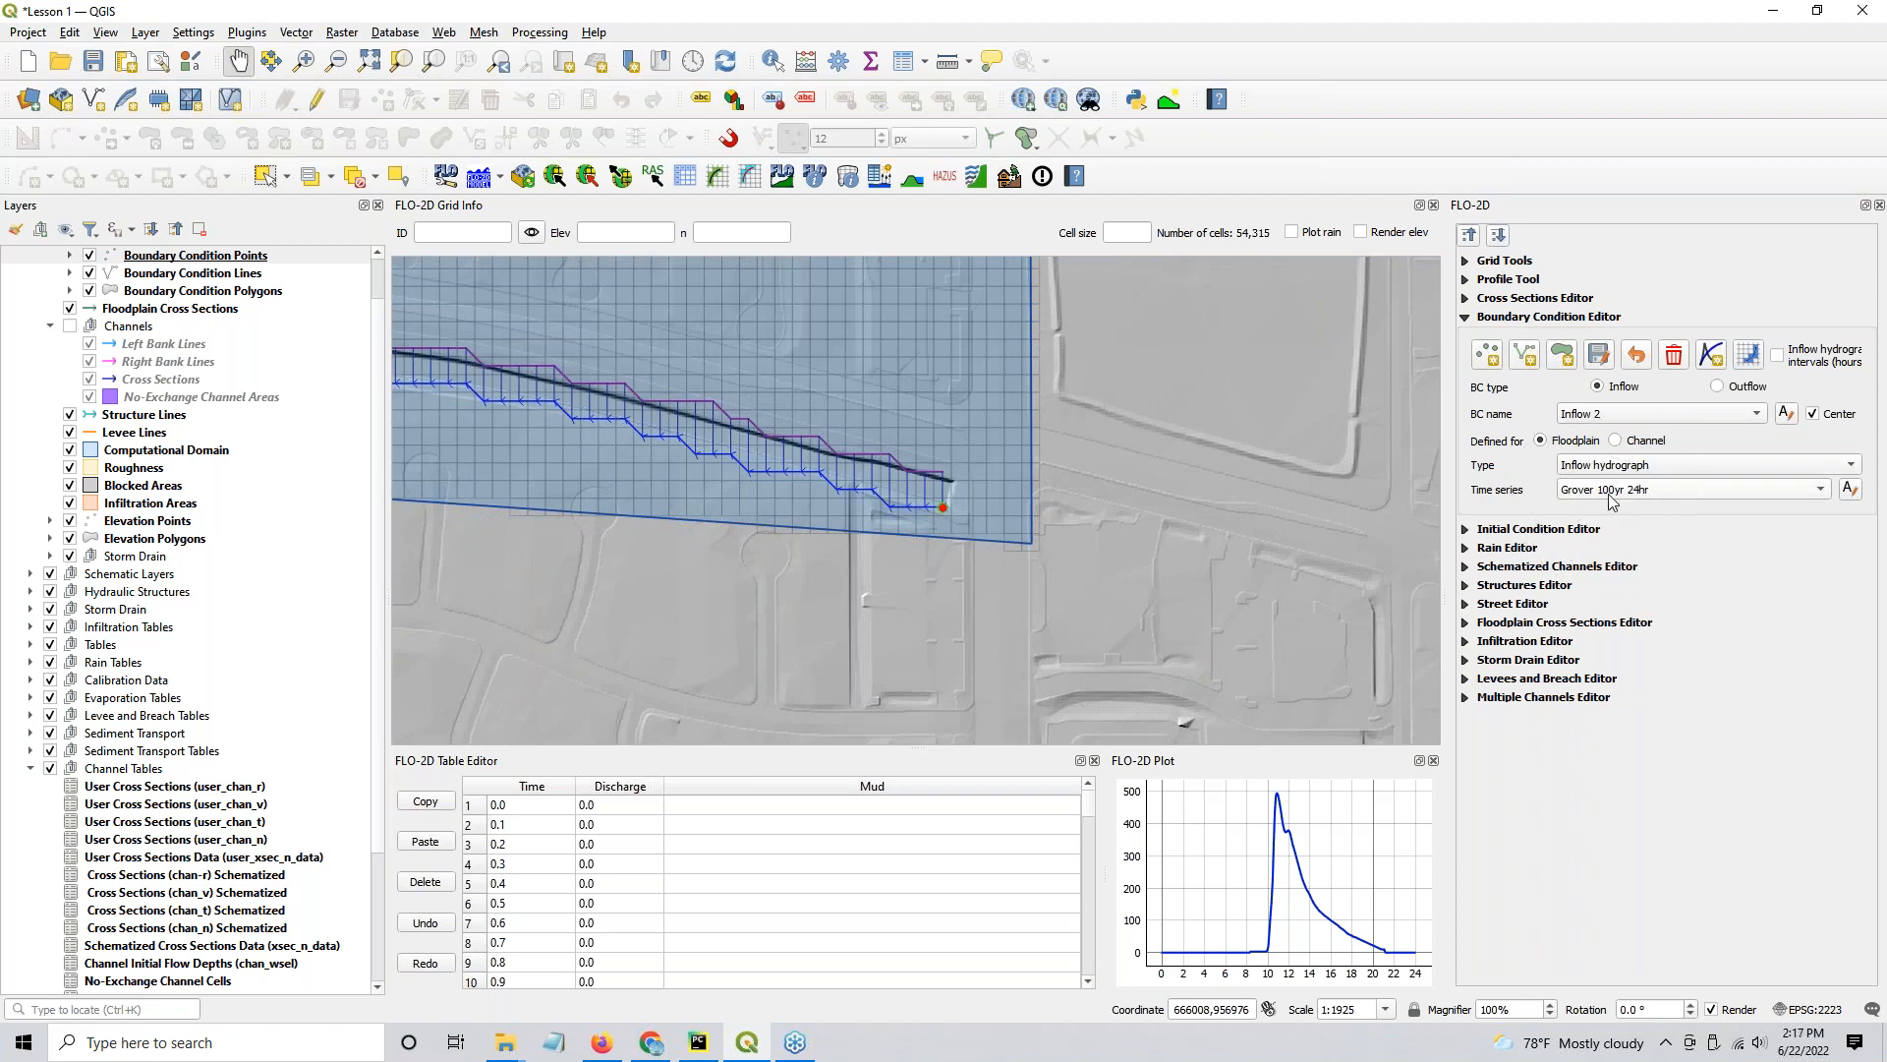
Step: Define the selected inflow boundary condition for the channel and rename it grnwayIn
left_click(1637, 444)
key("ctrl")
key("ctrl")
left_click(1784, 415)
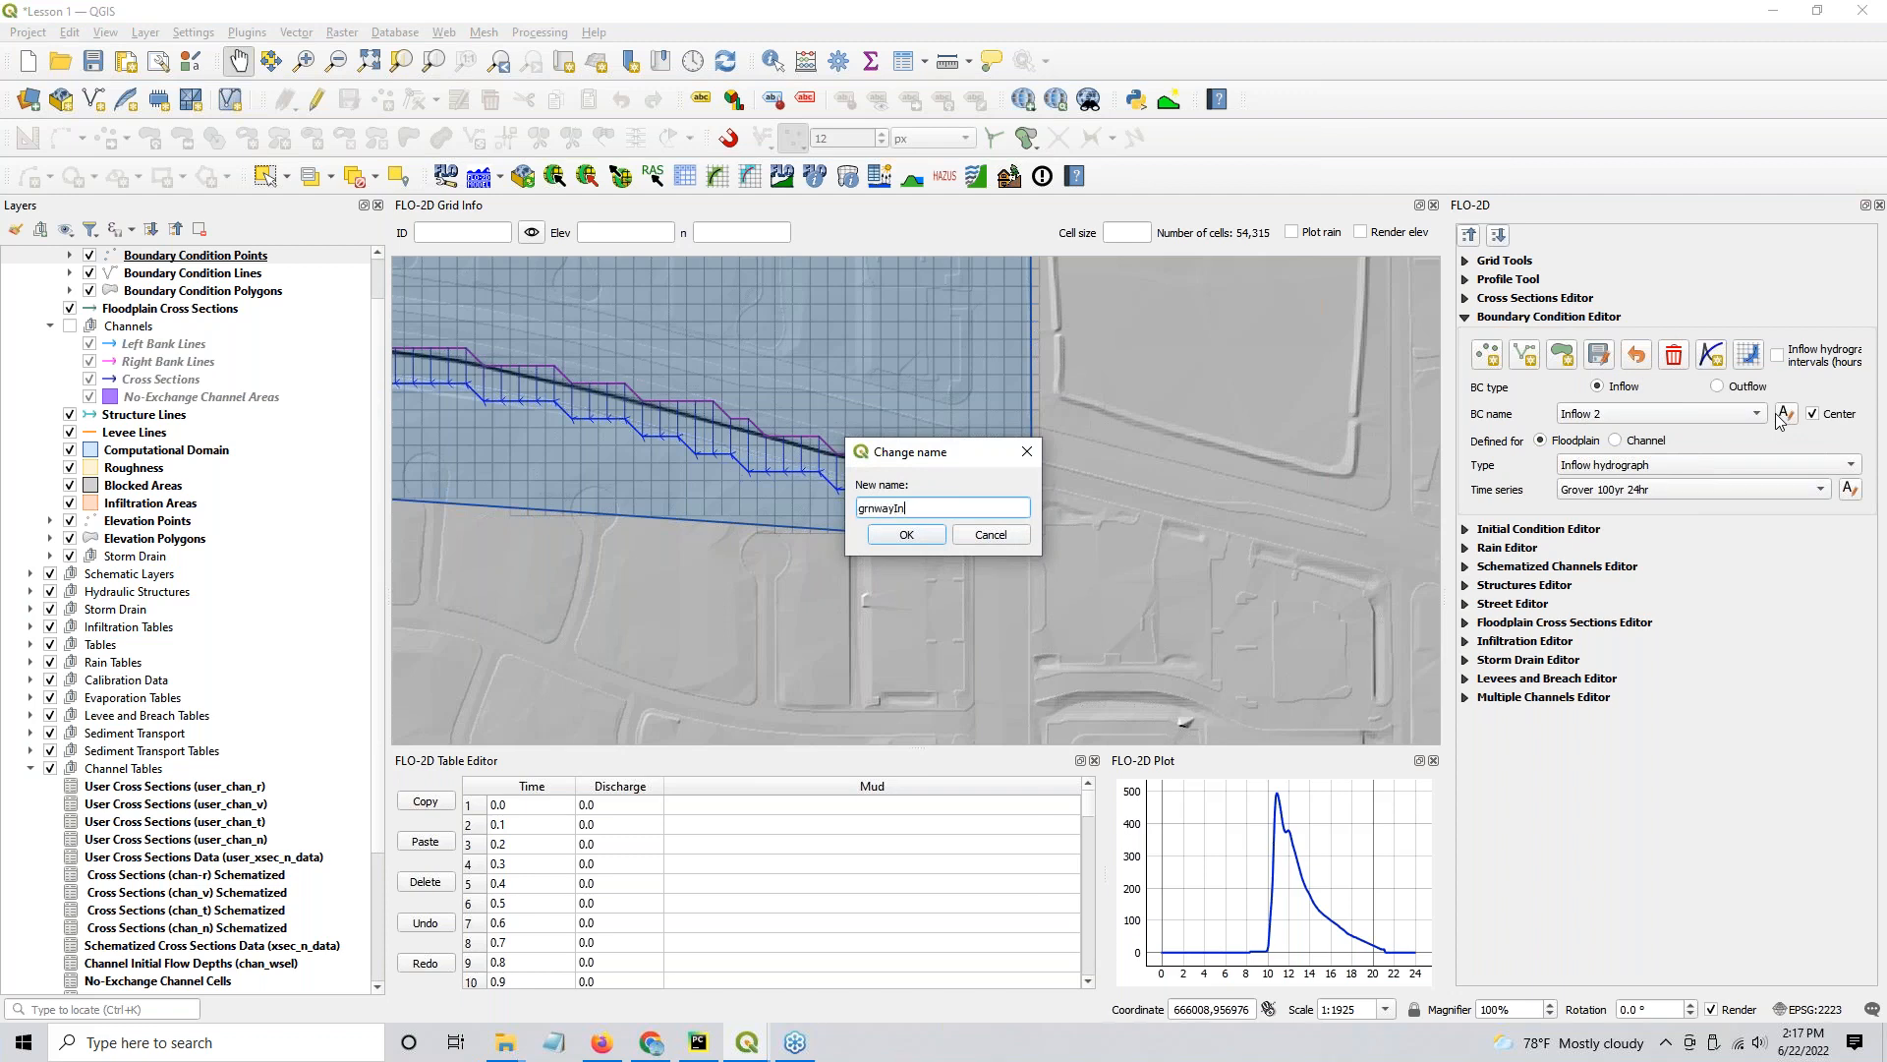
type("grnwayIn")
key("Return")
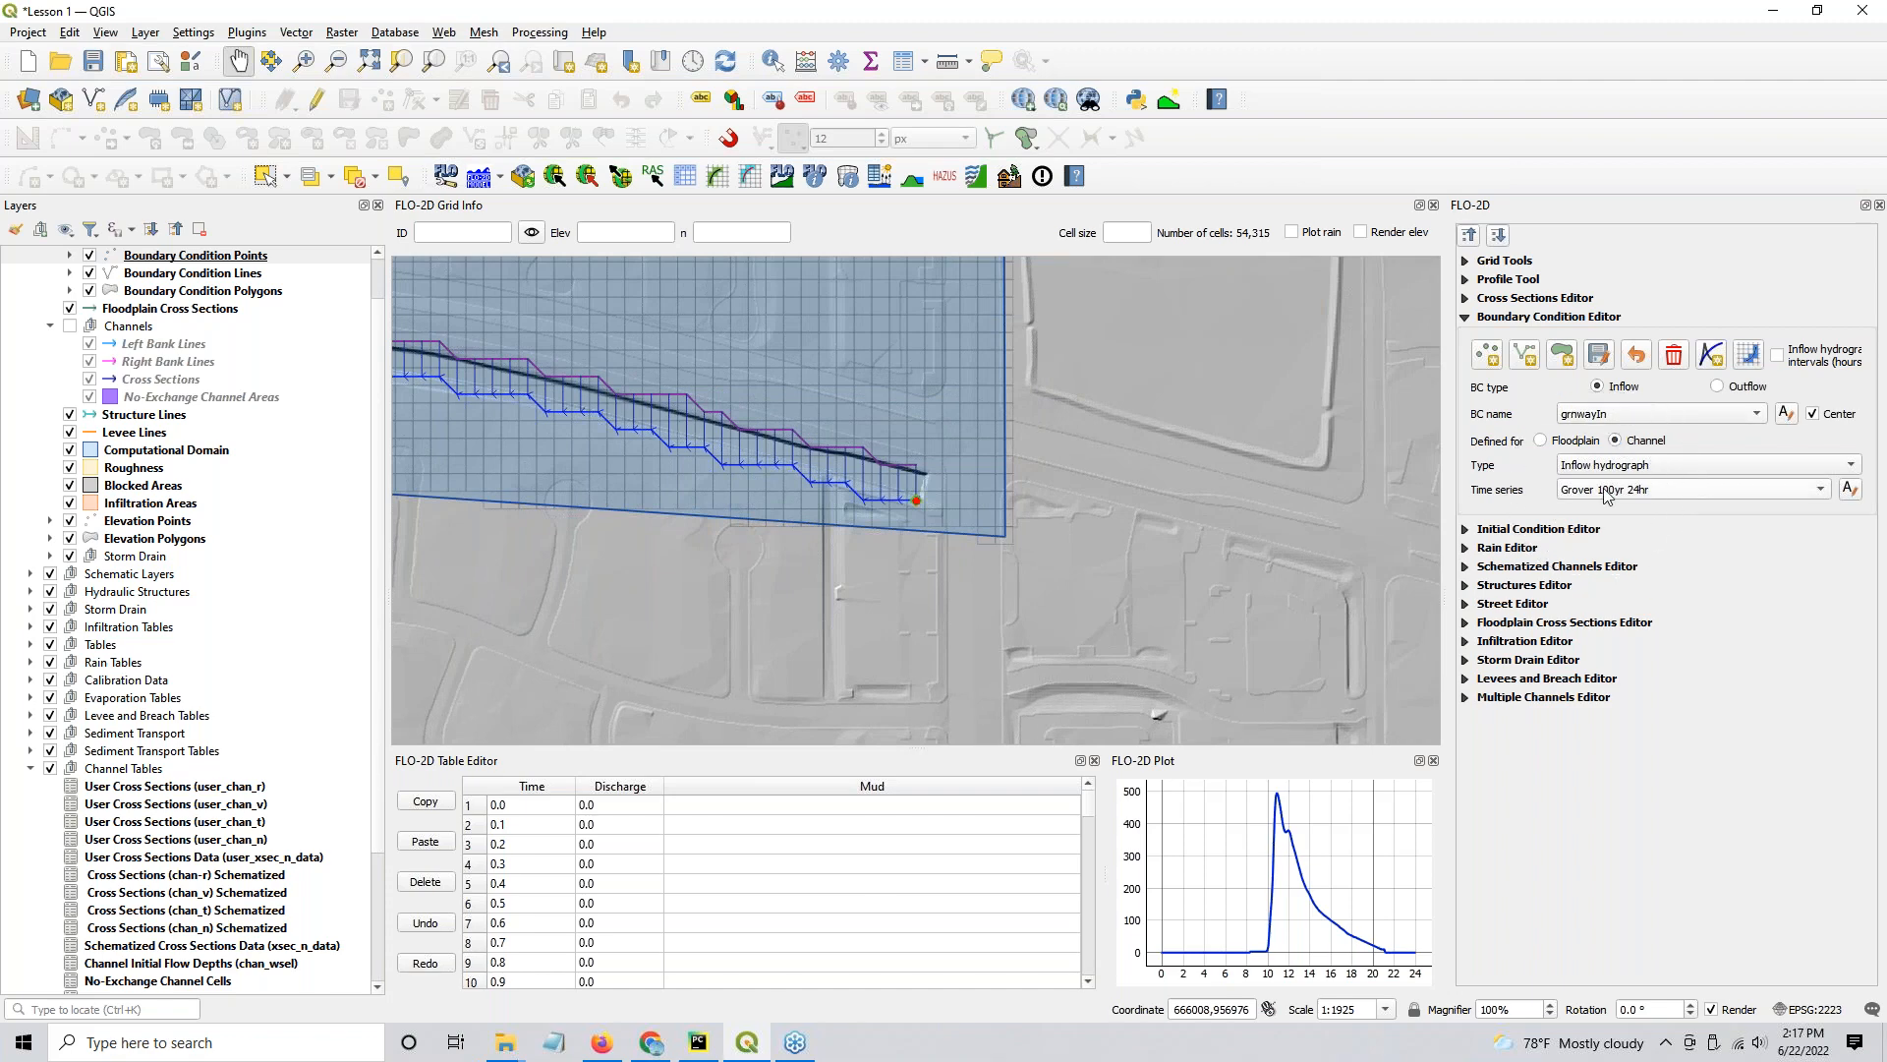
Step: Add a new time series to grnwayIn and copy all the data from Greenway Inflow 100yr 24hr.txt in the QGIS Lesson 2 folder
left_click(1711, 359)
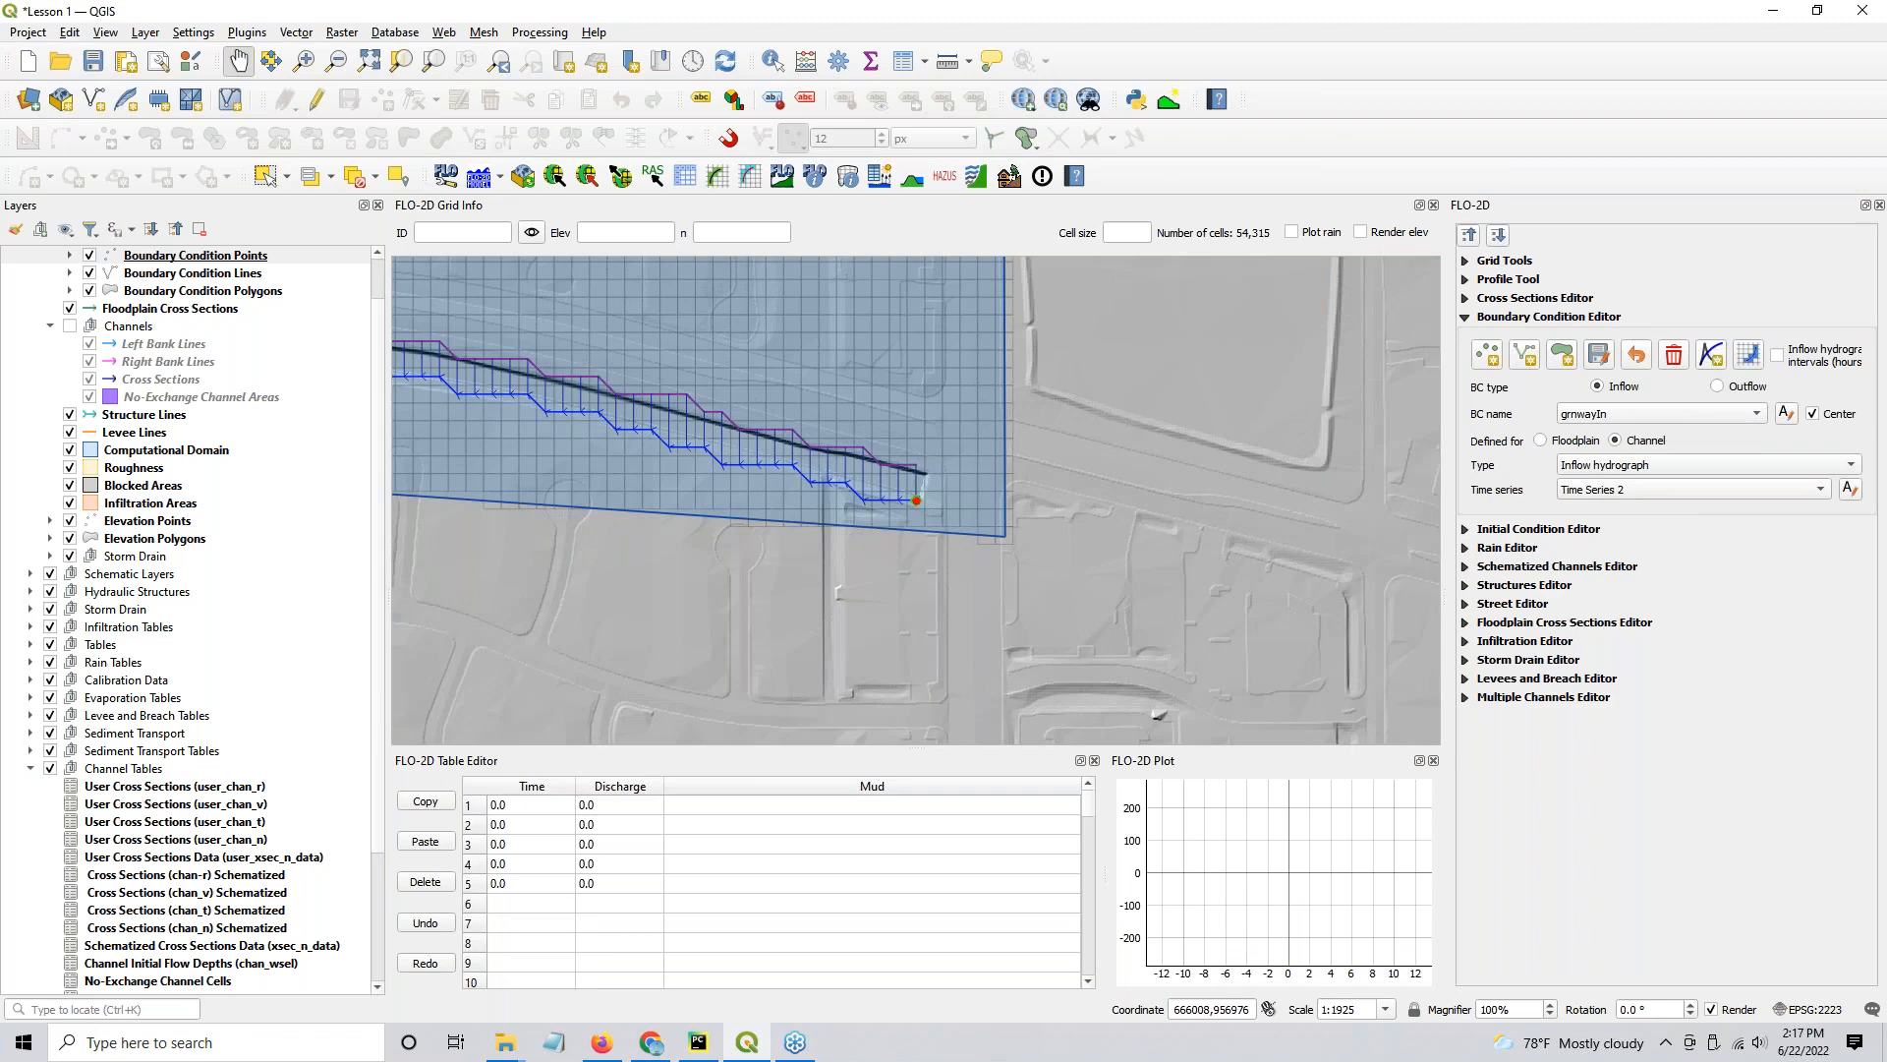
left_click(505, 1042)
left_click(1140, 257)
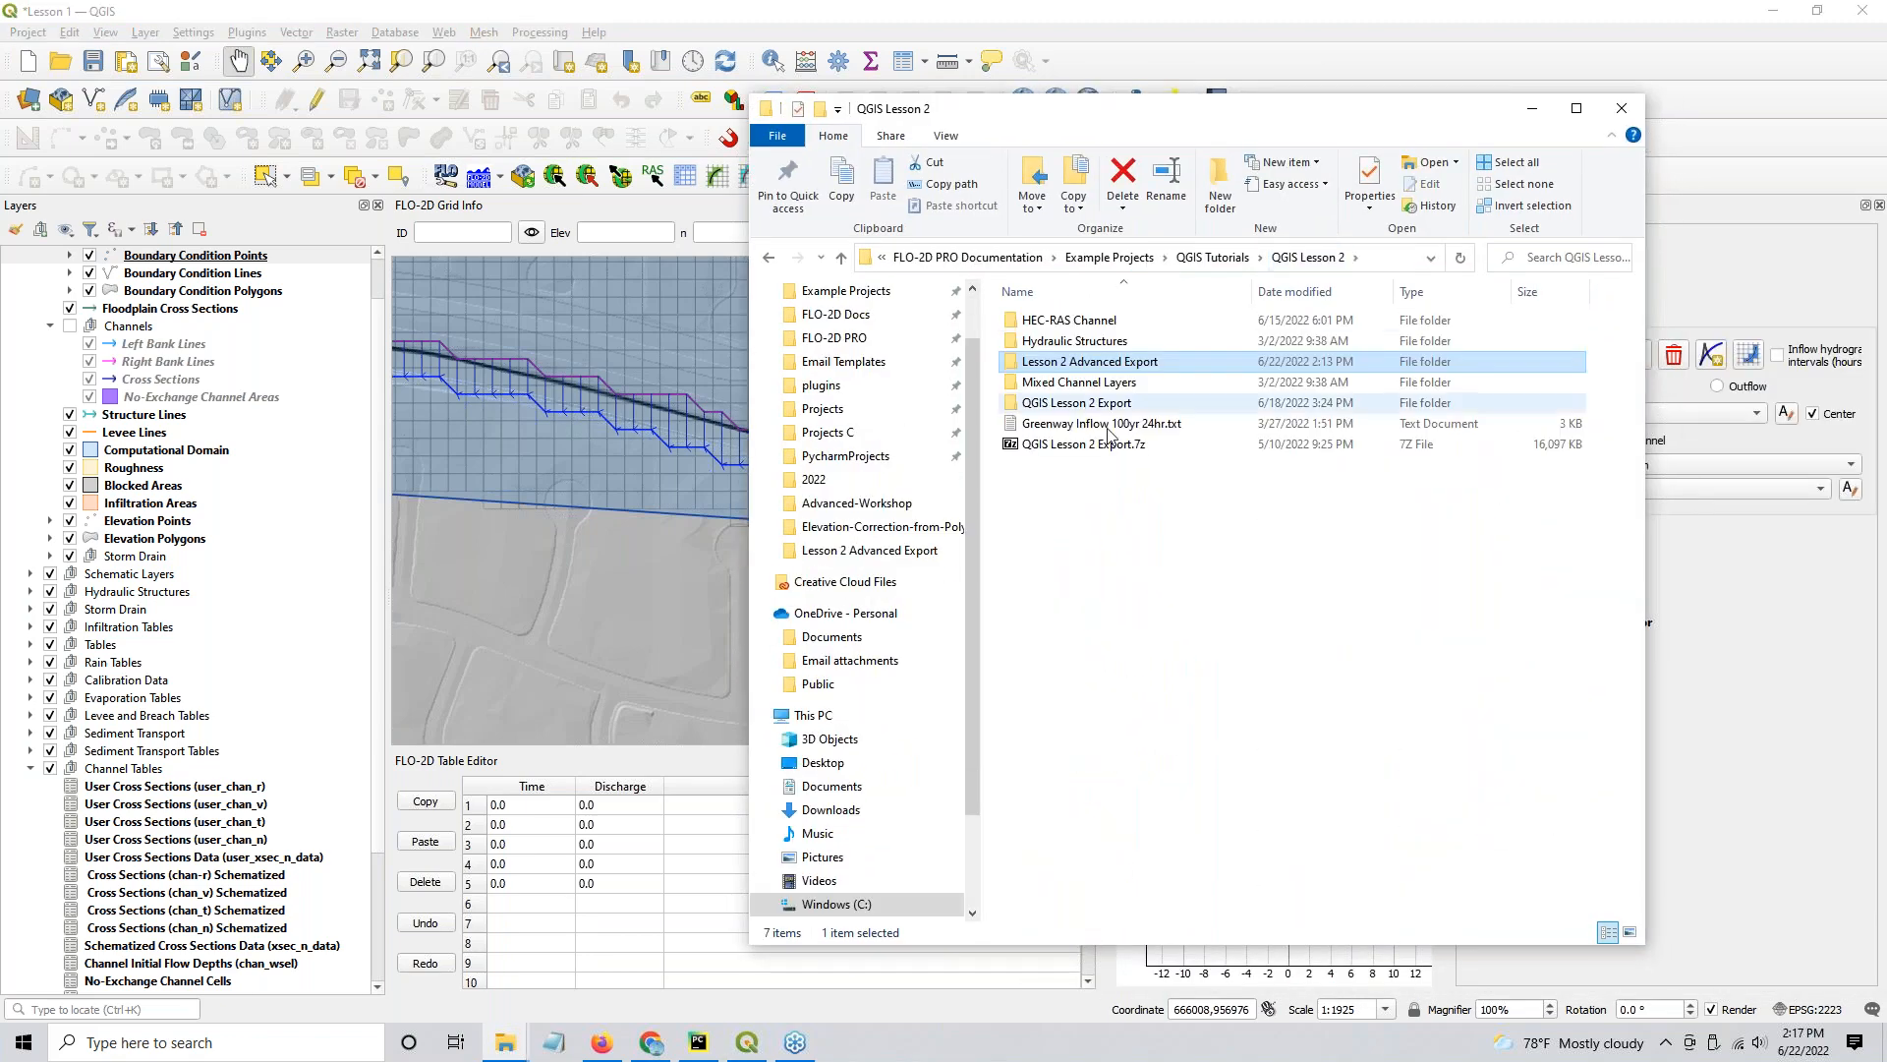
left_click(1091, 426)
double_click(1091, 426)
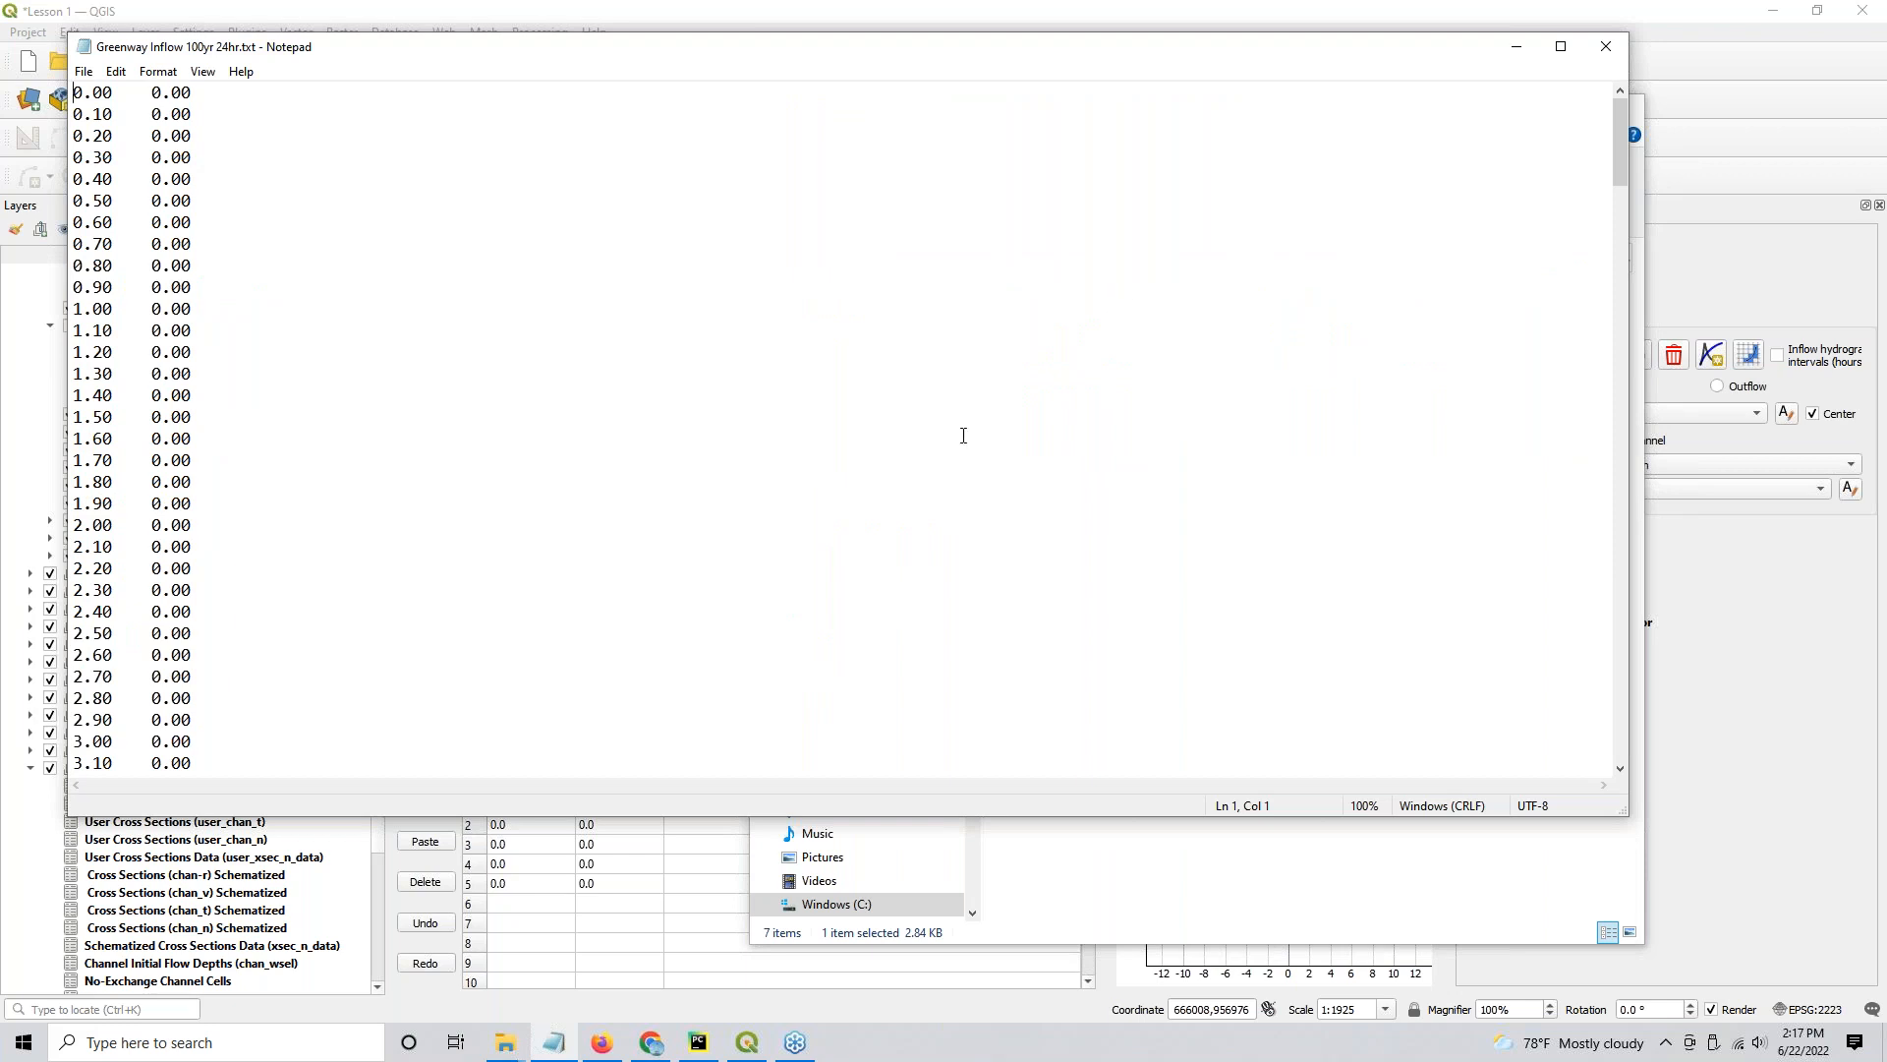
key("ctrl+a")
key("alt+F4")
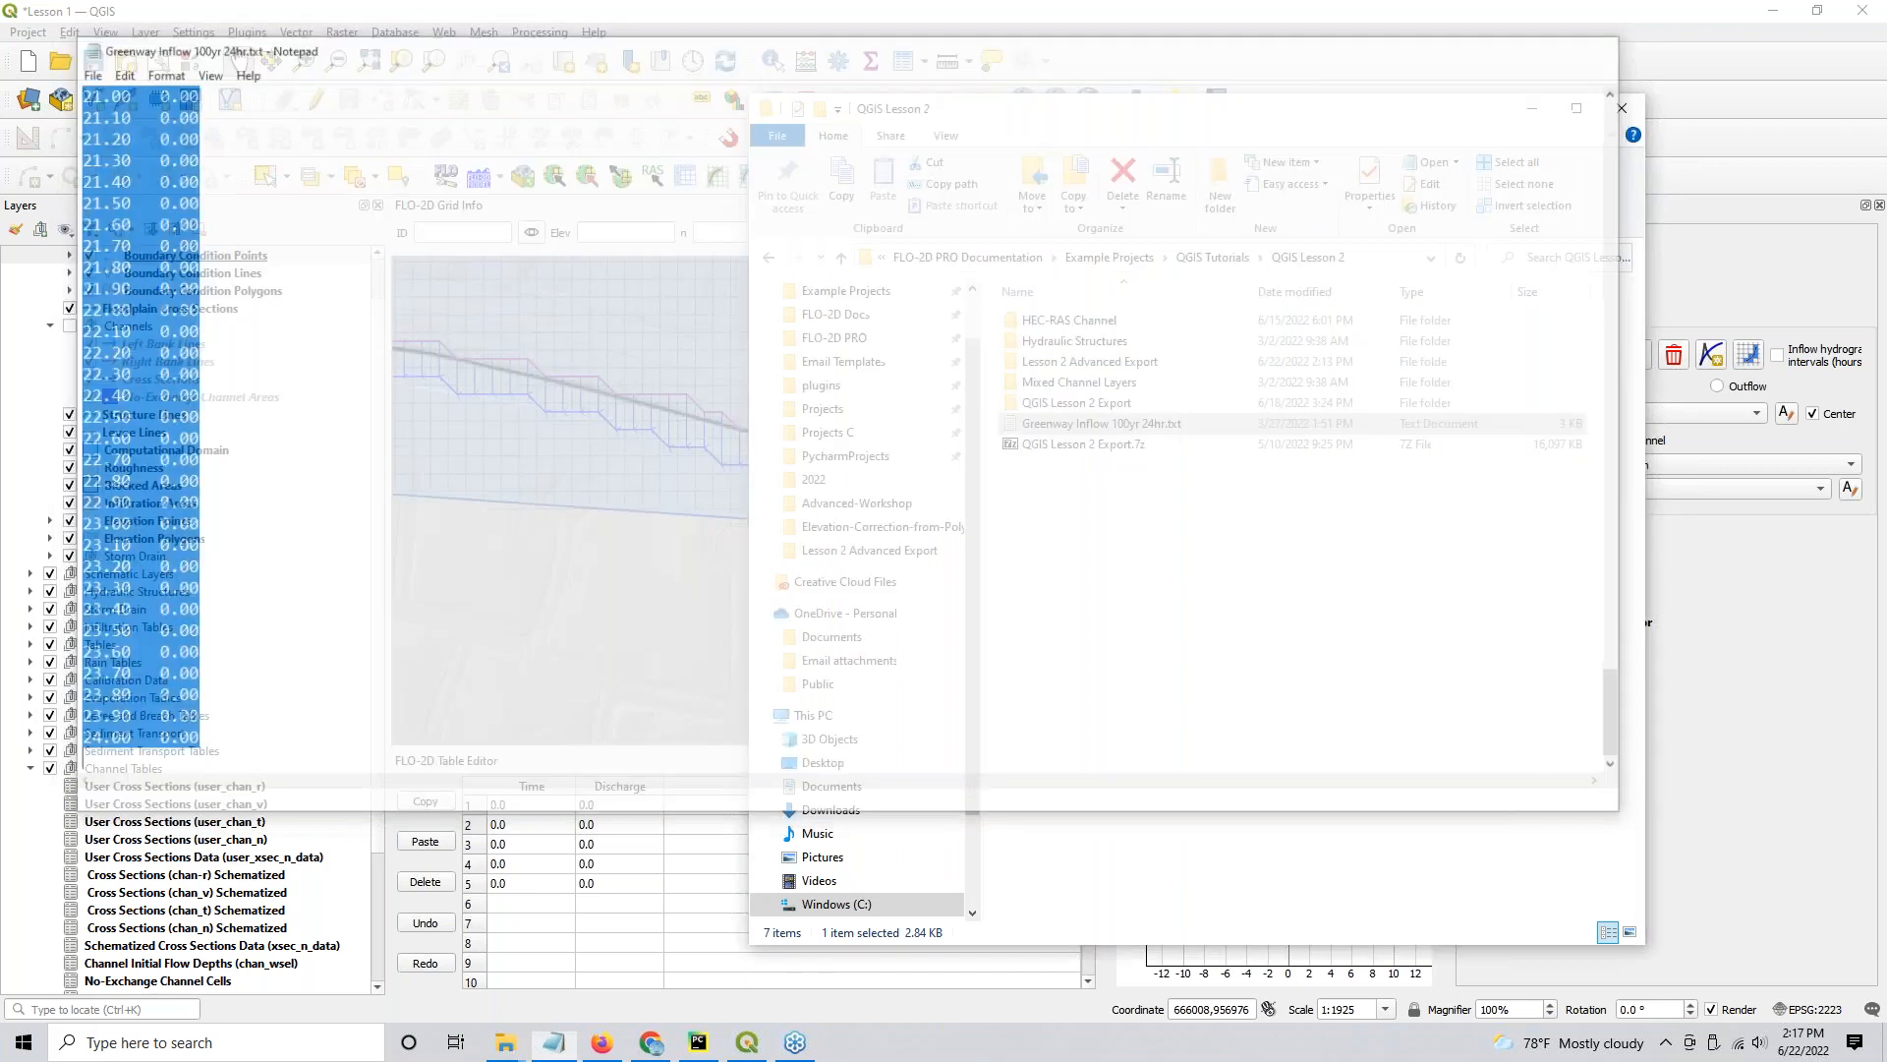
Step: Paste the Greenway Inflow 100yr 24hr.txt data into the grnwayIn time series table and rename the series Grnway100yr24hr
double_click(1050, 433)
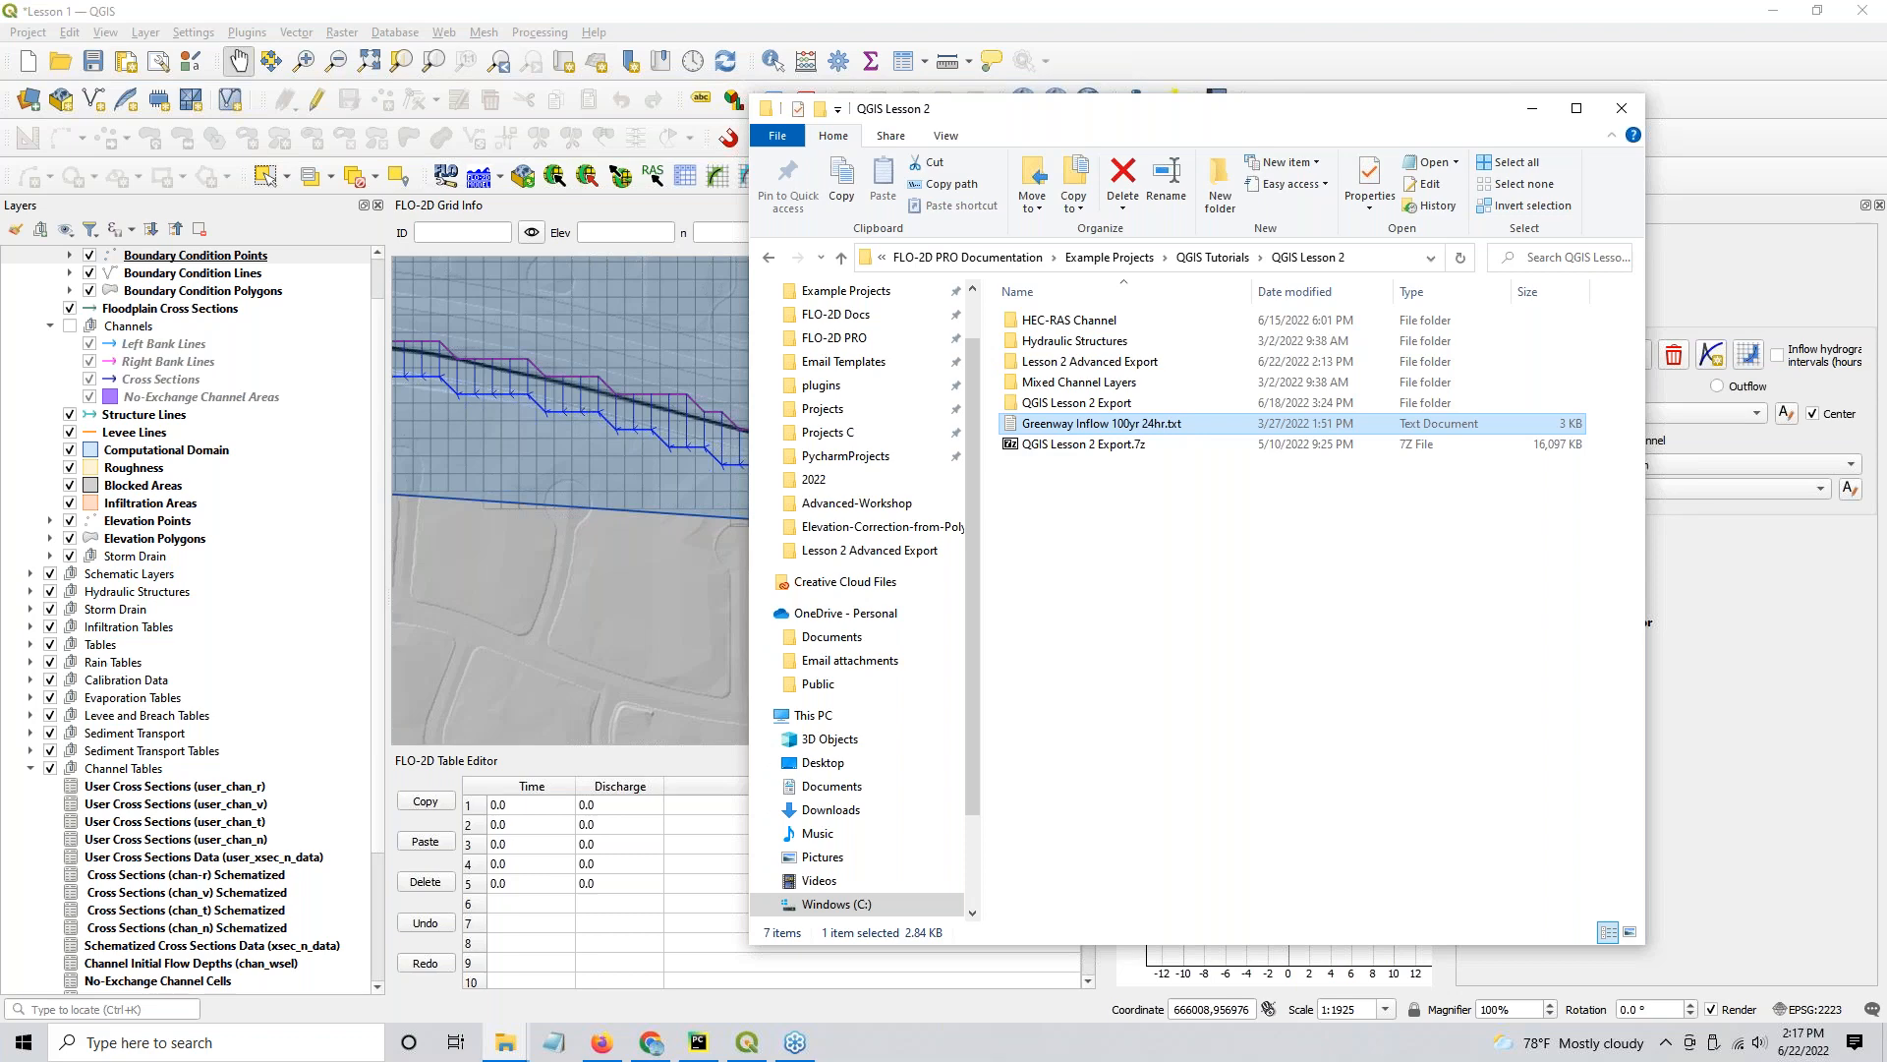
key("ctrl+a")
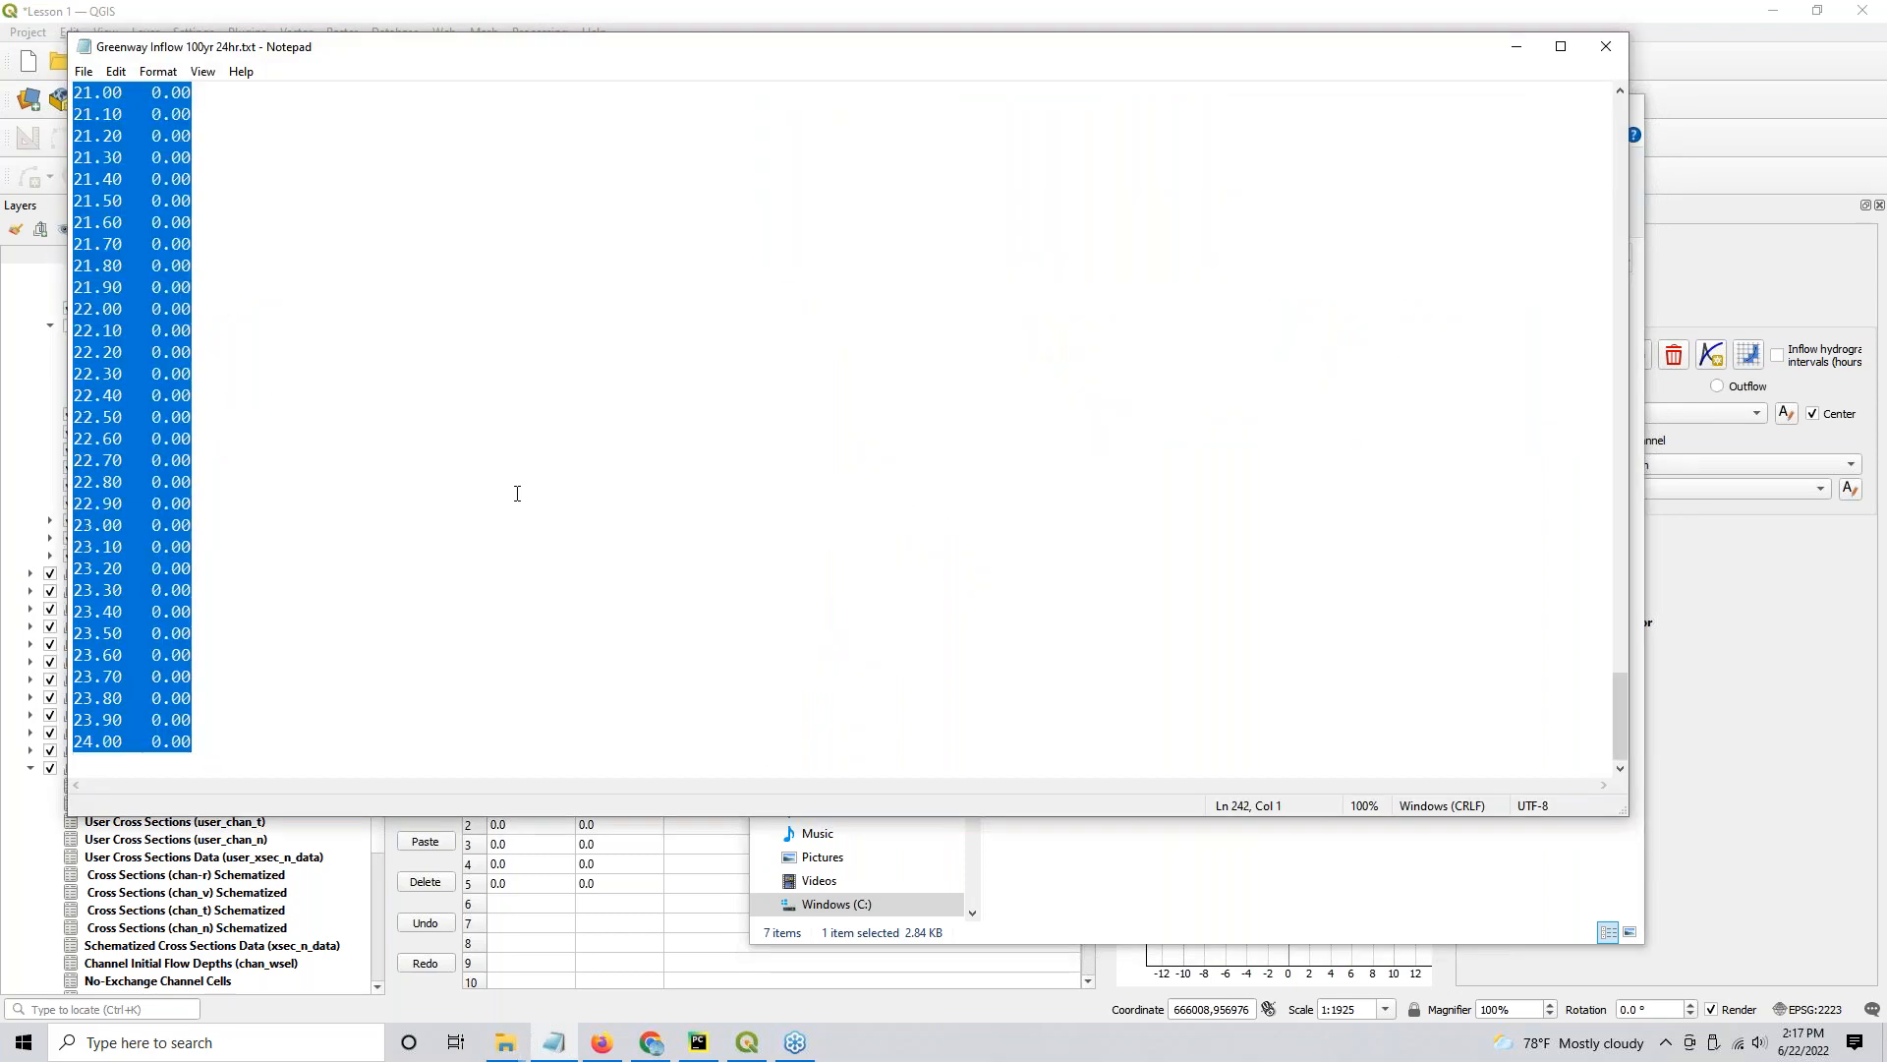
key("alt+F4")
left_click_drag(1350, 122, 1886, 232)
left_click(504, 810)
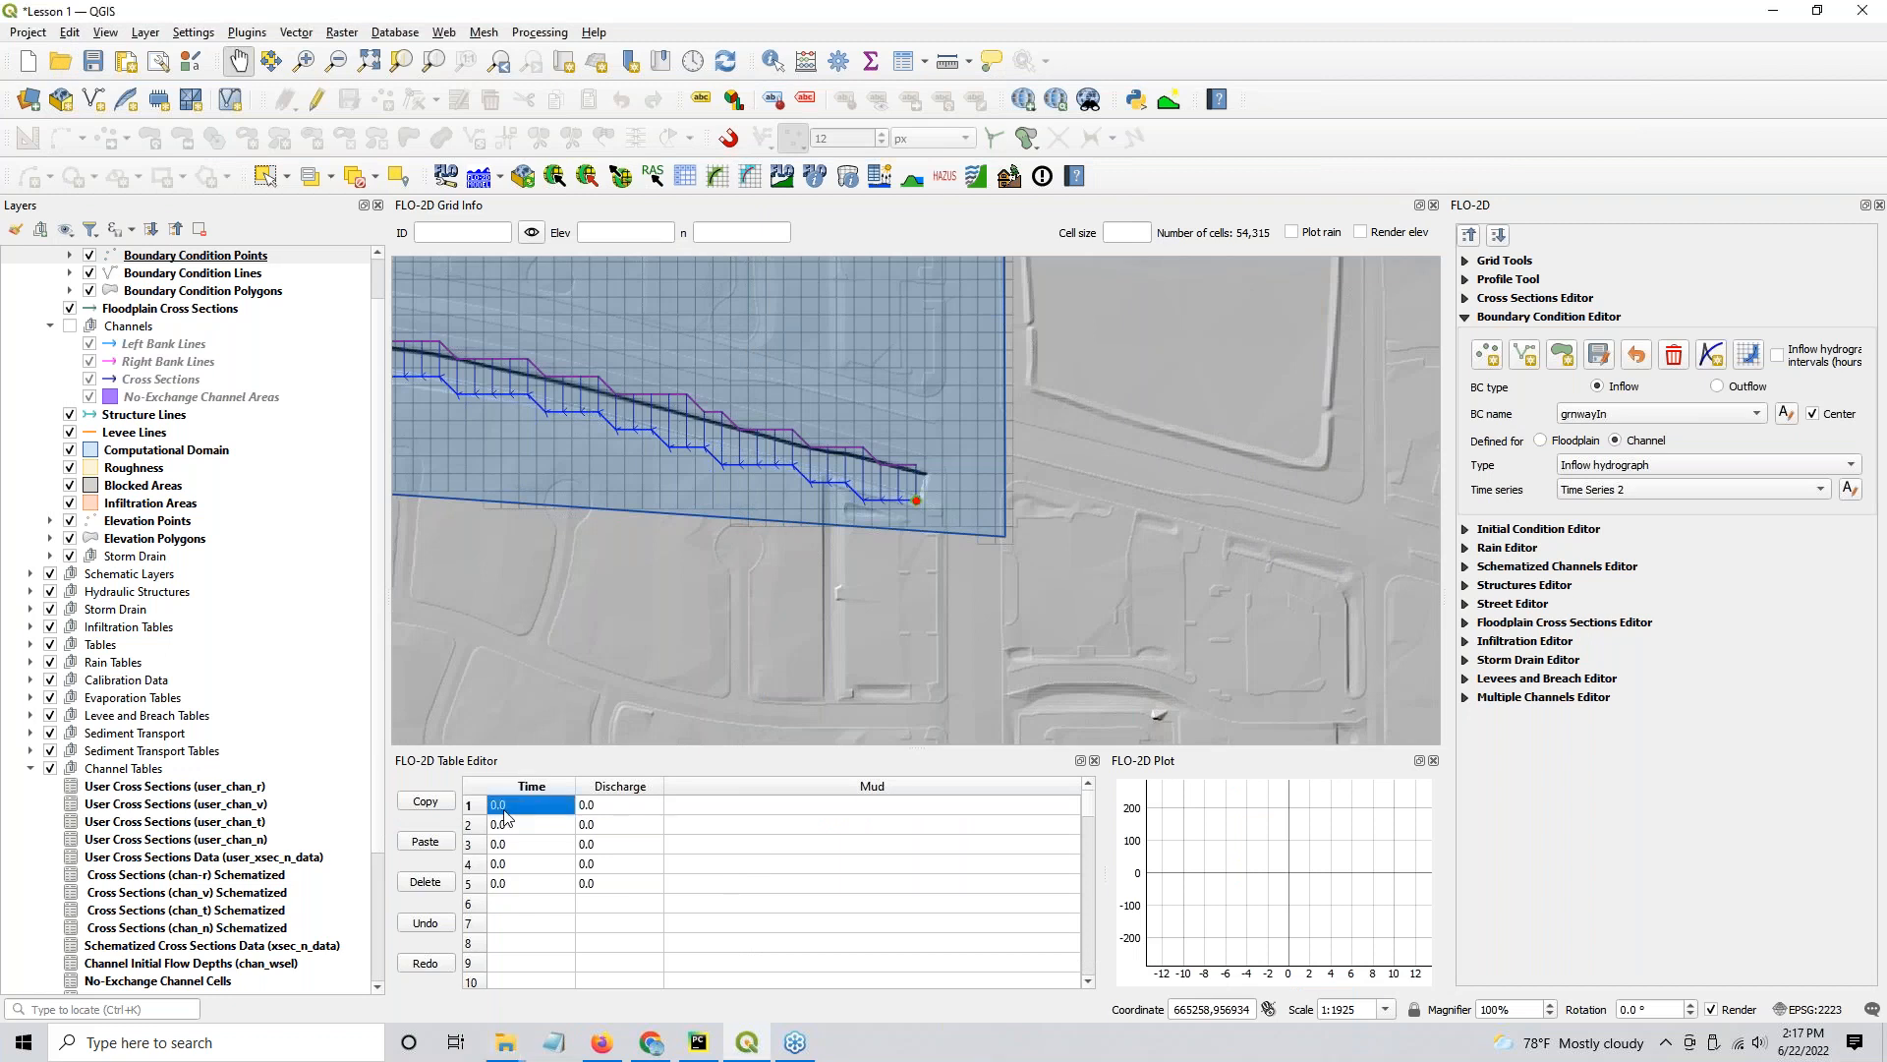
left_click(425, 842)
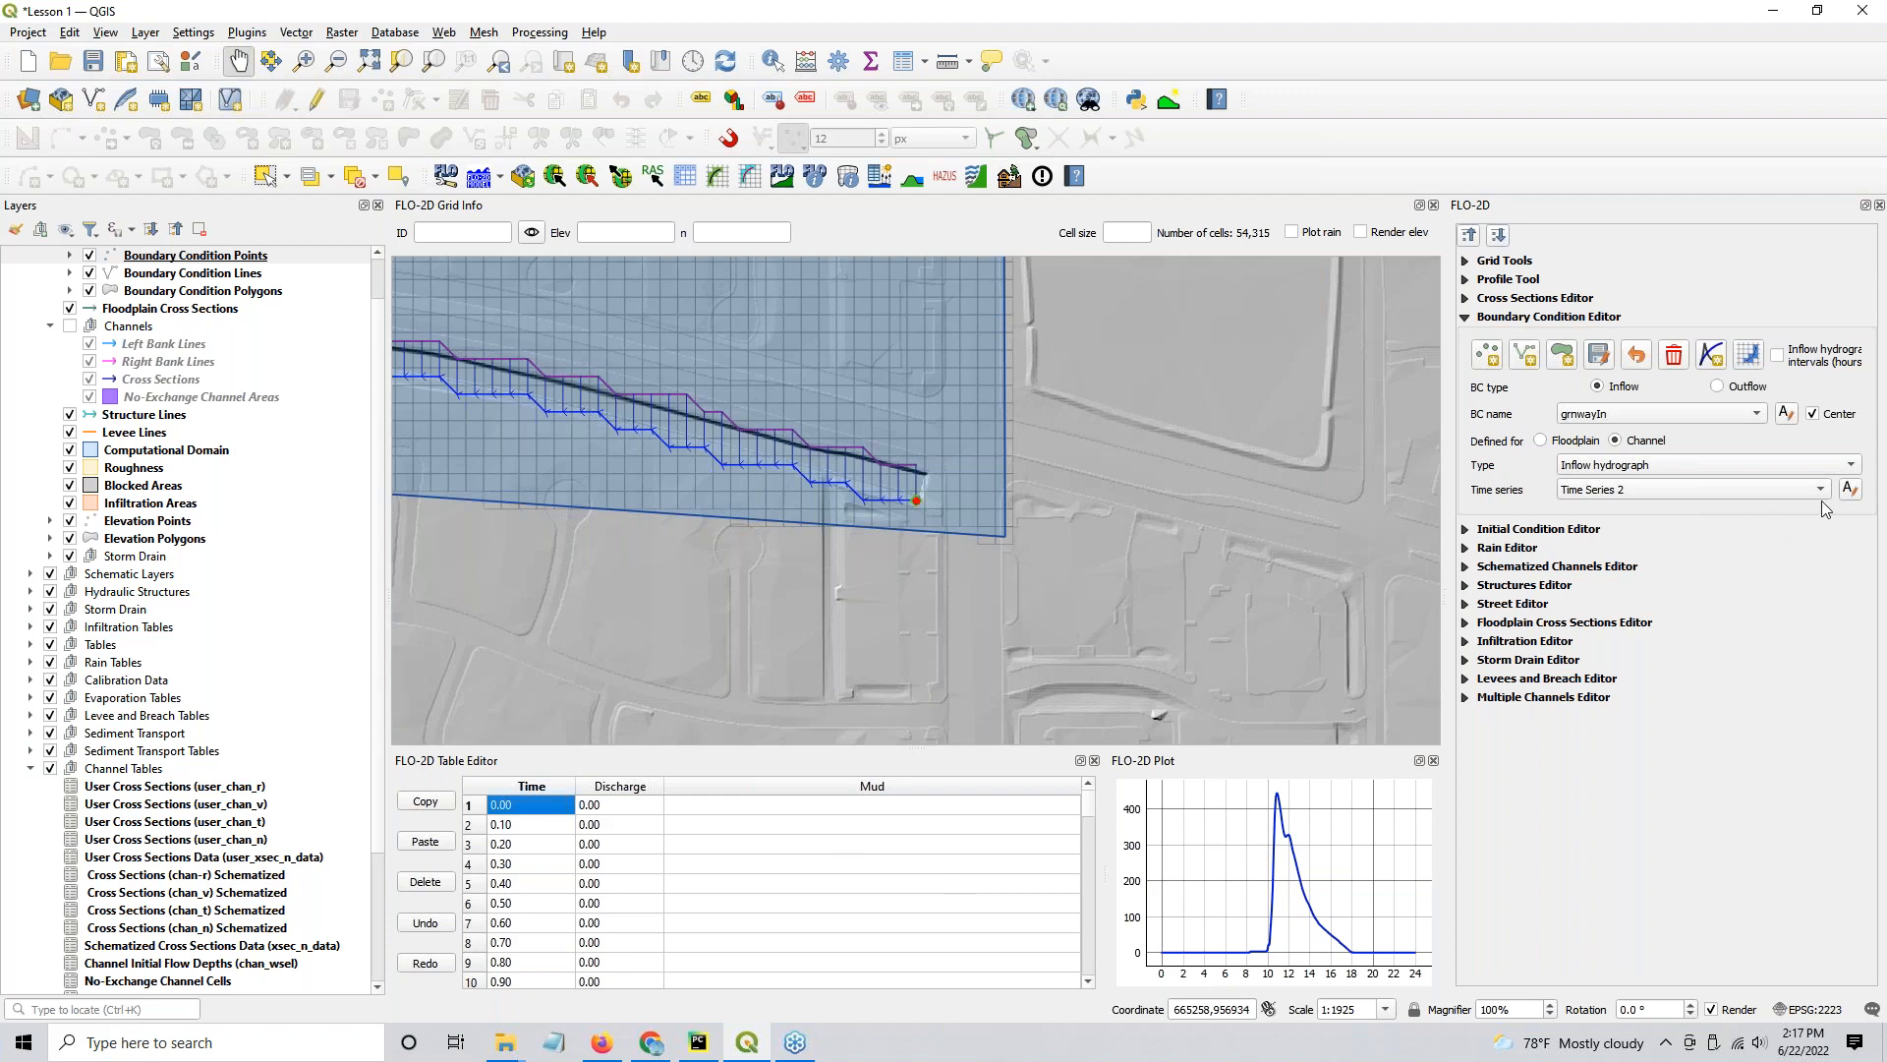
left_click(1849, 490)
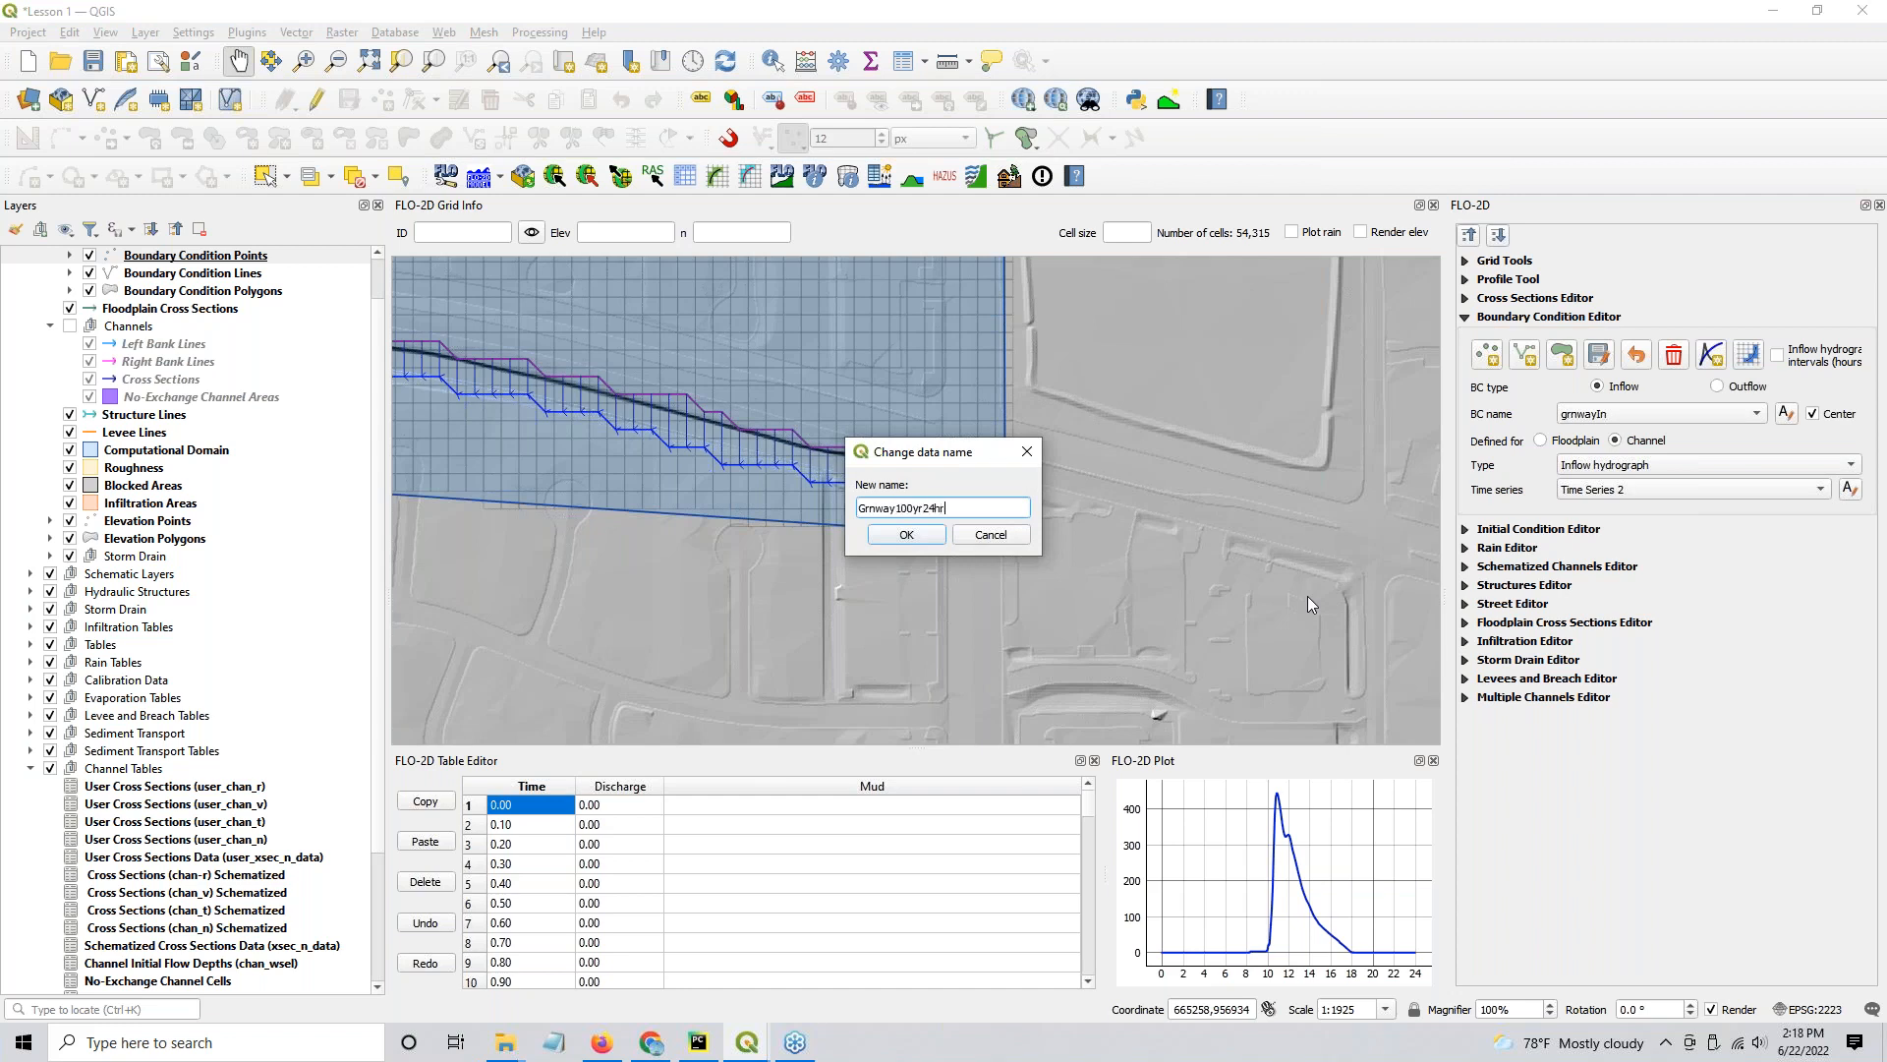
left_click(912, 536)
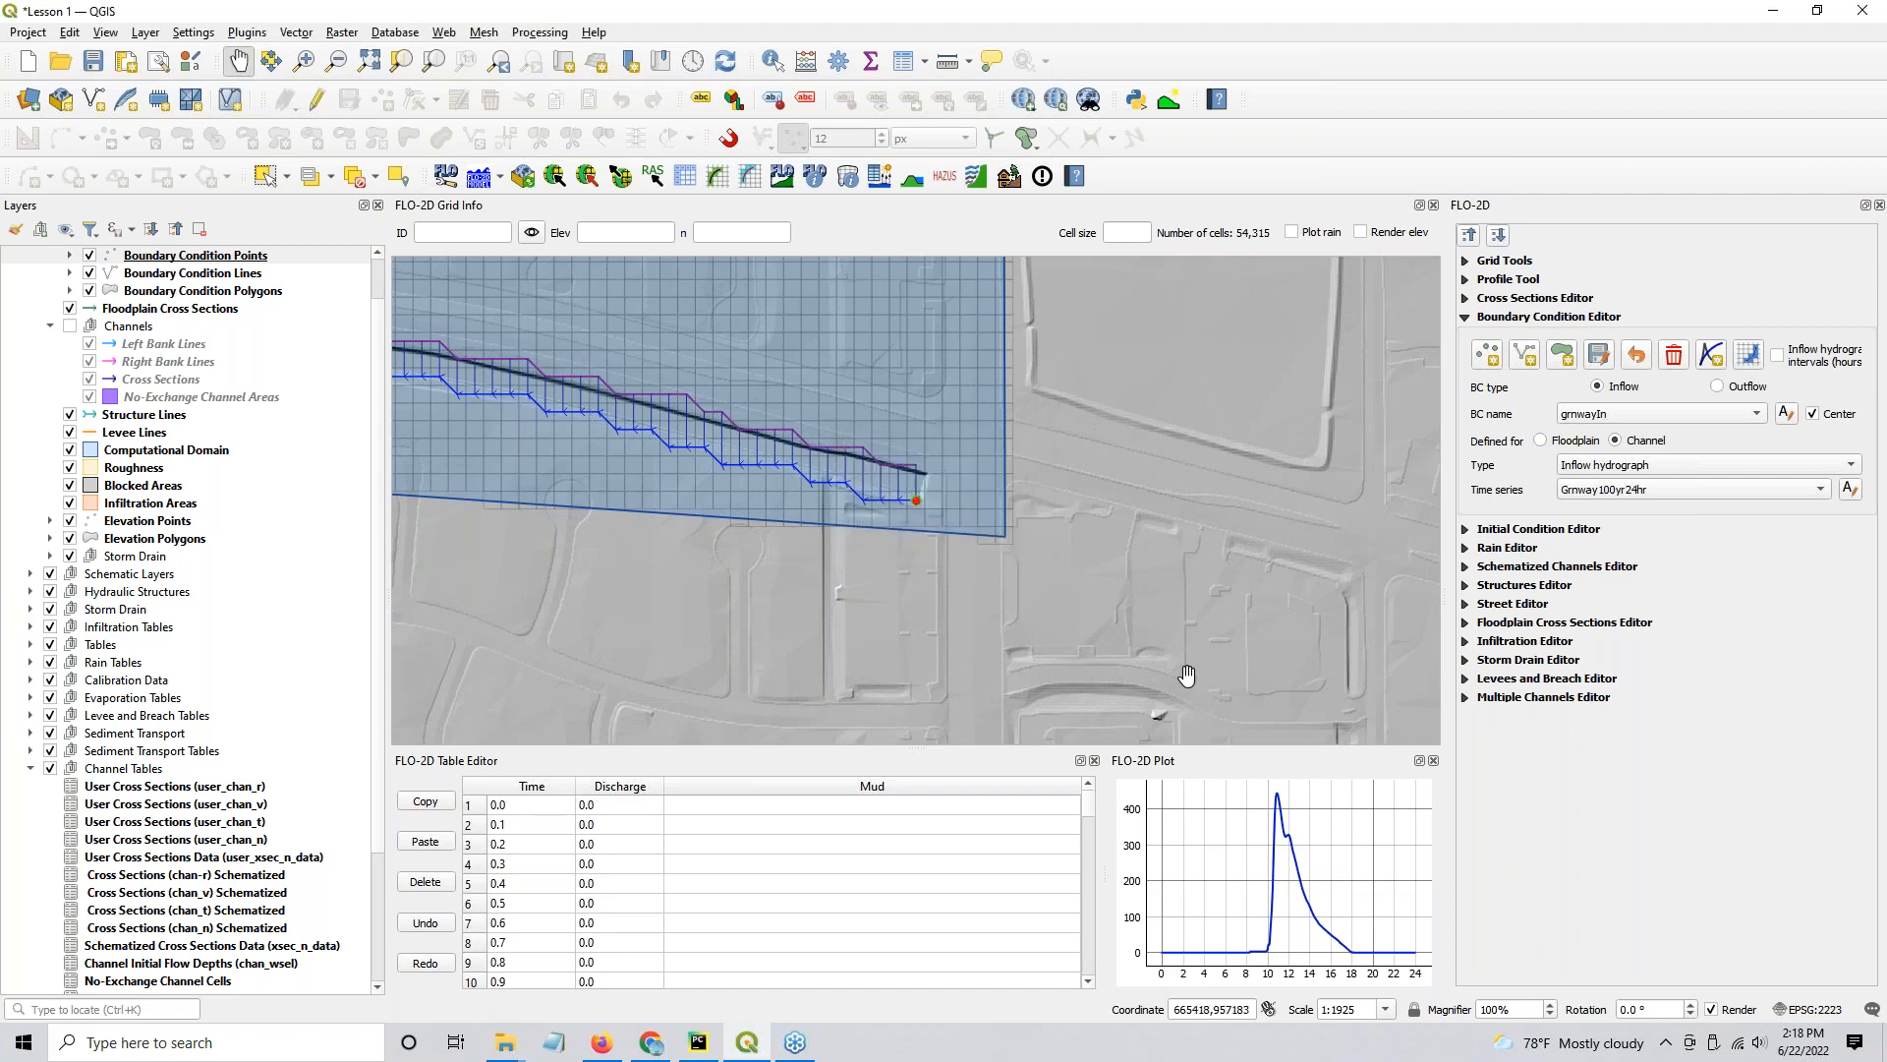
Step: Rename the Outflow 1 boundary condition GrnwayOut and set its outflow type to Floodplain and channel outflow (no hydrograph)
left_click(1717, 387)
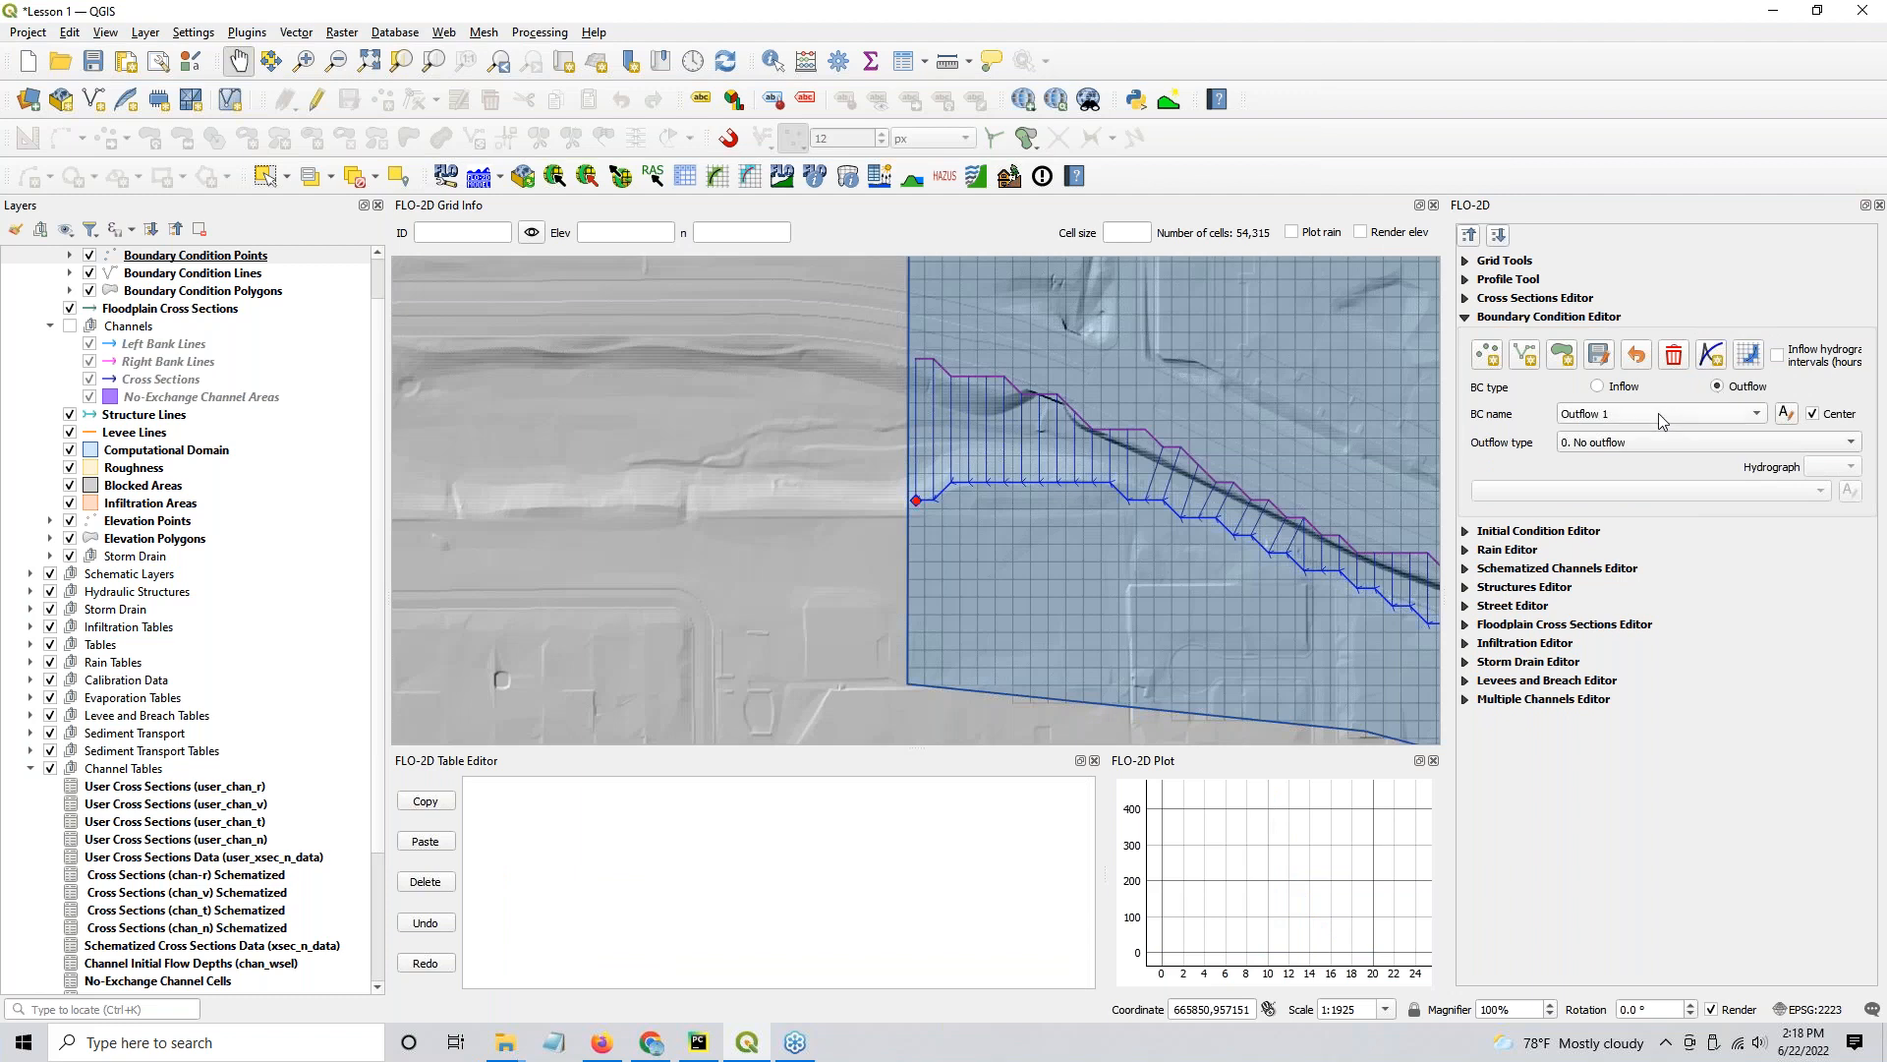
left_click(1783, 417)
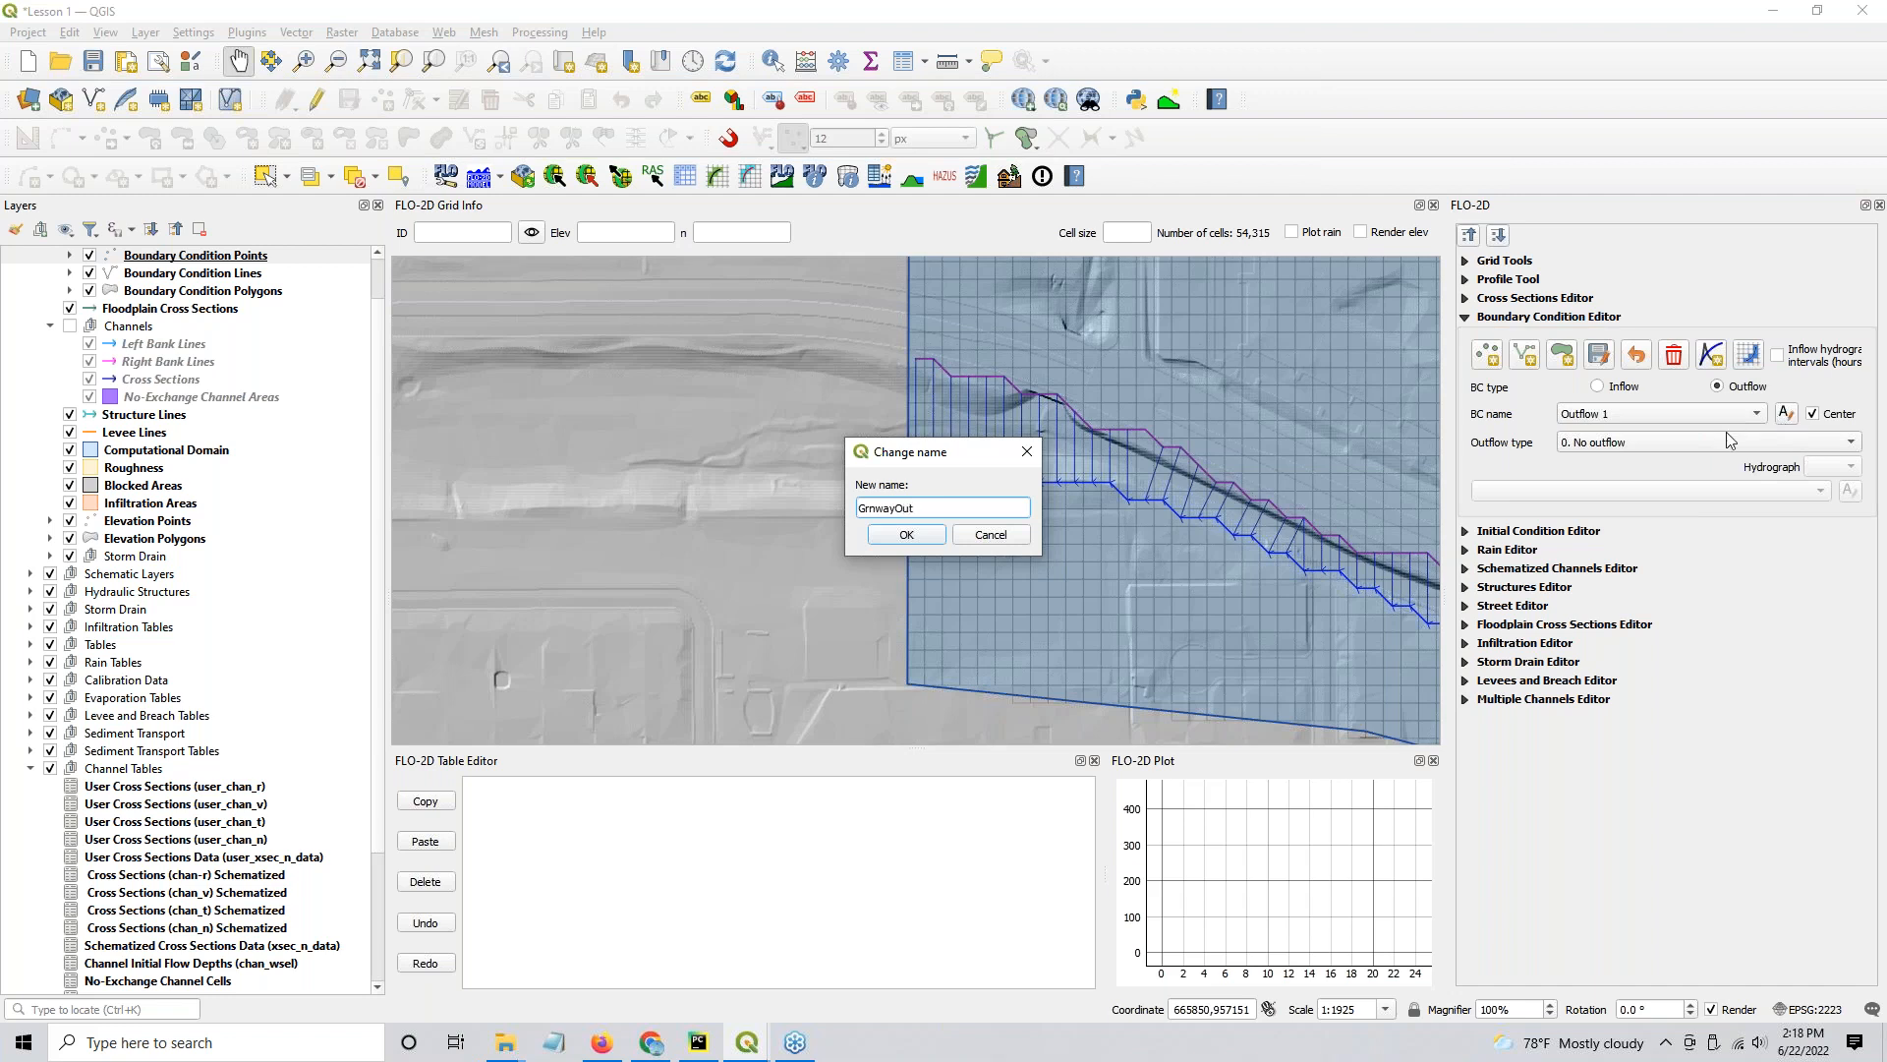
key("Return")
left_click(1637, 445)
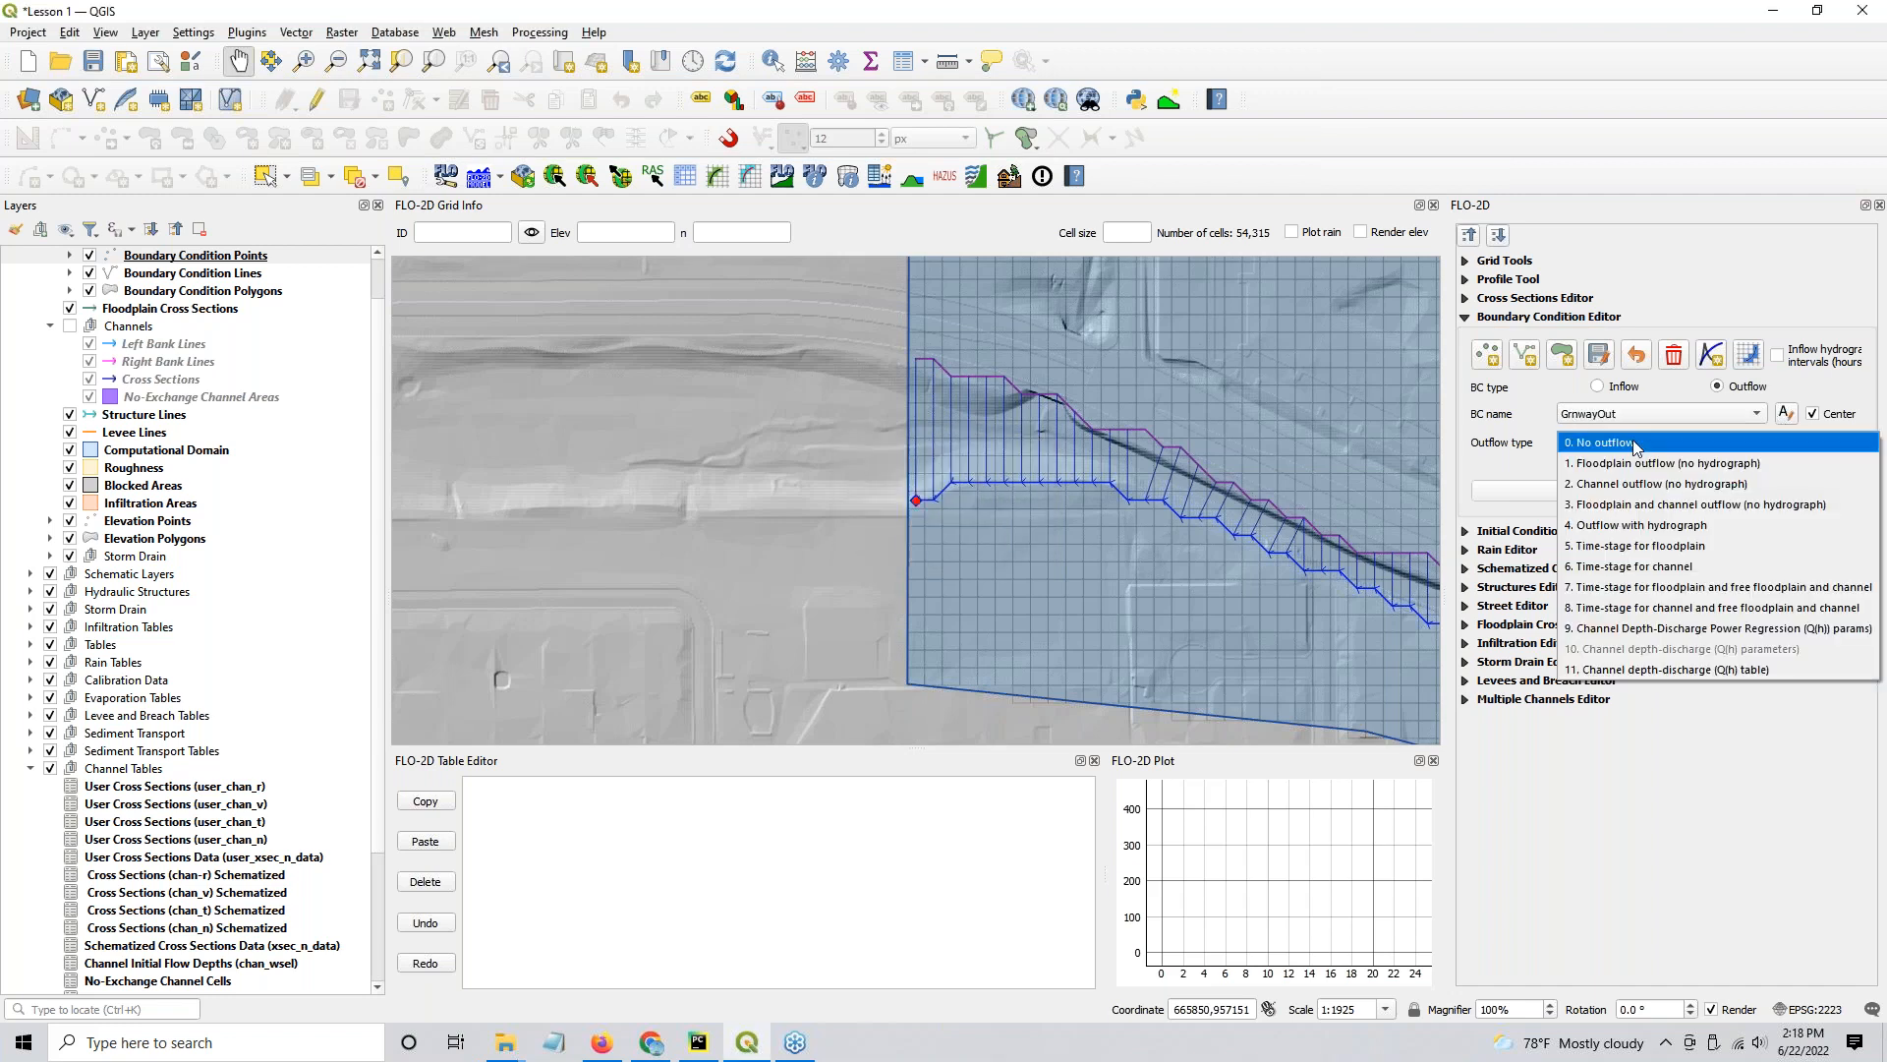
left_click(1639, 505)
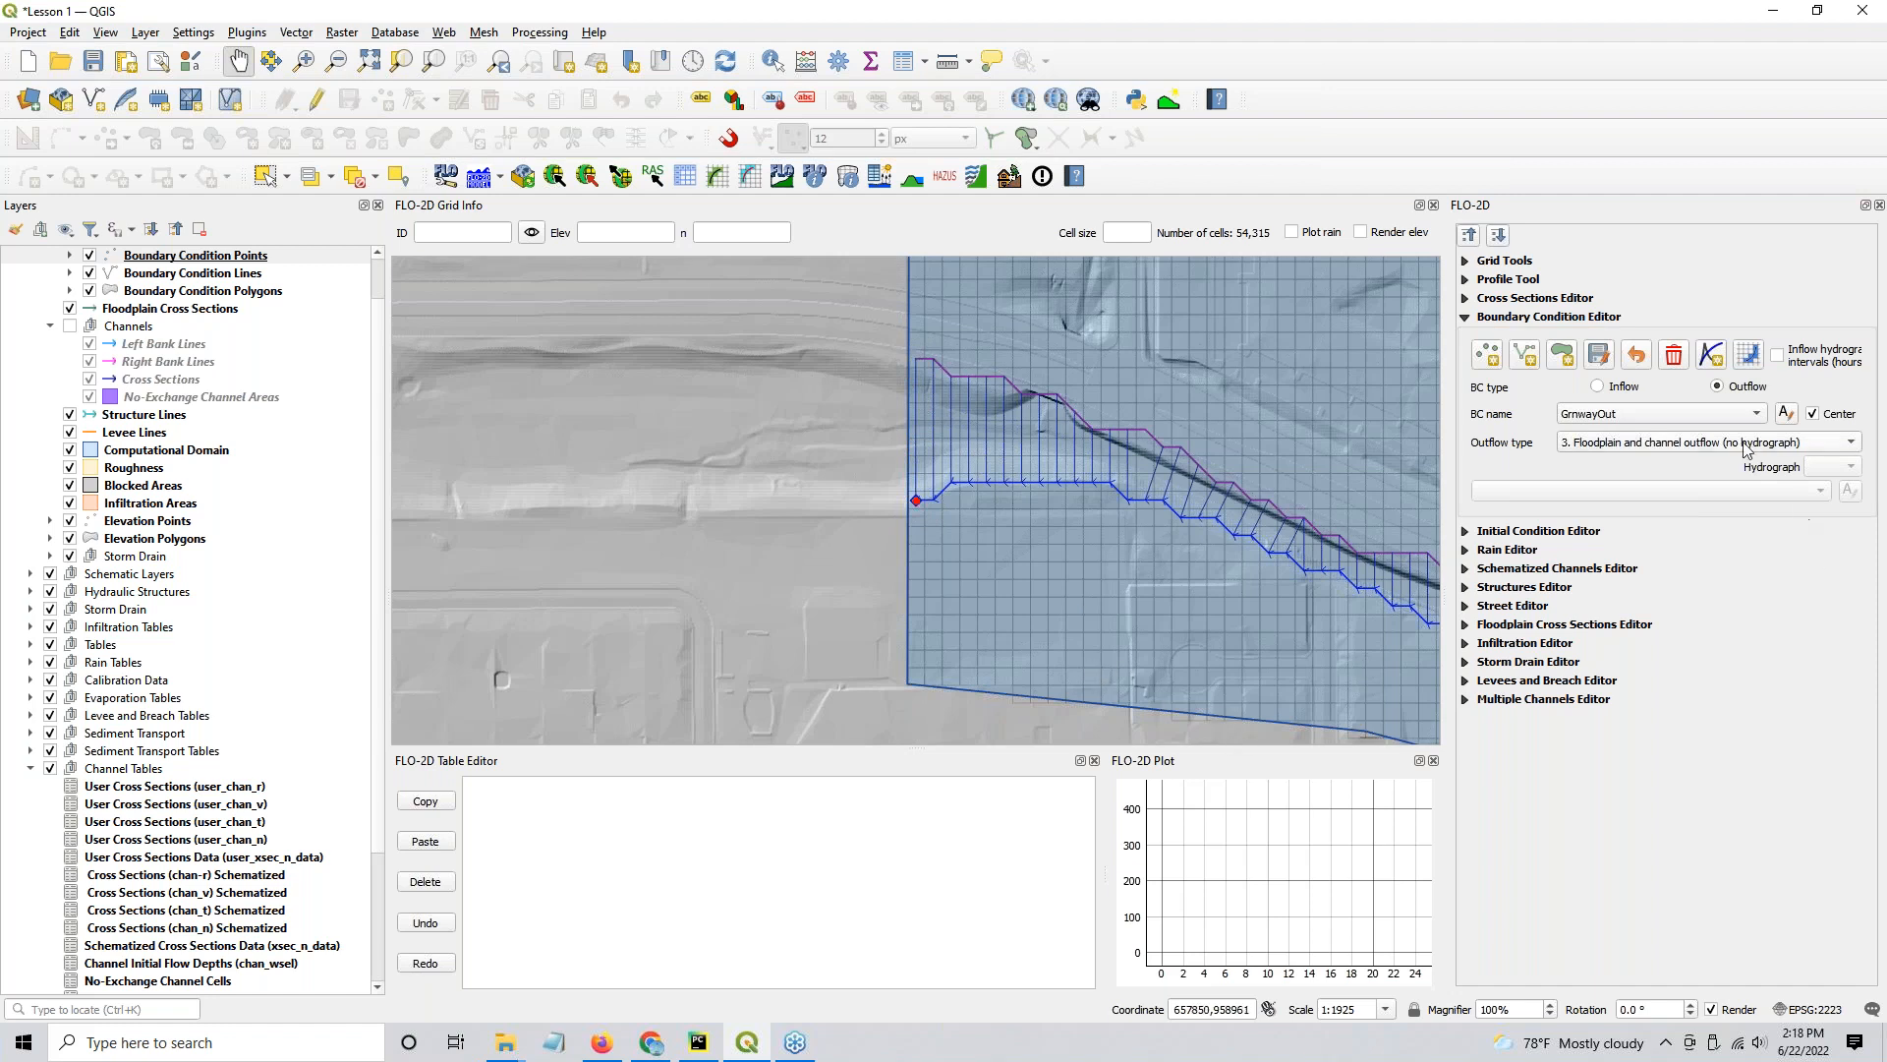
Step: Schematize the boundary conditions, overwriting the boundary condition grid cells already defined
left_click(1747, 359)
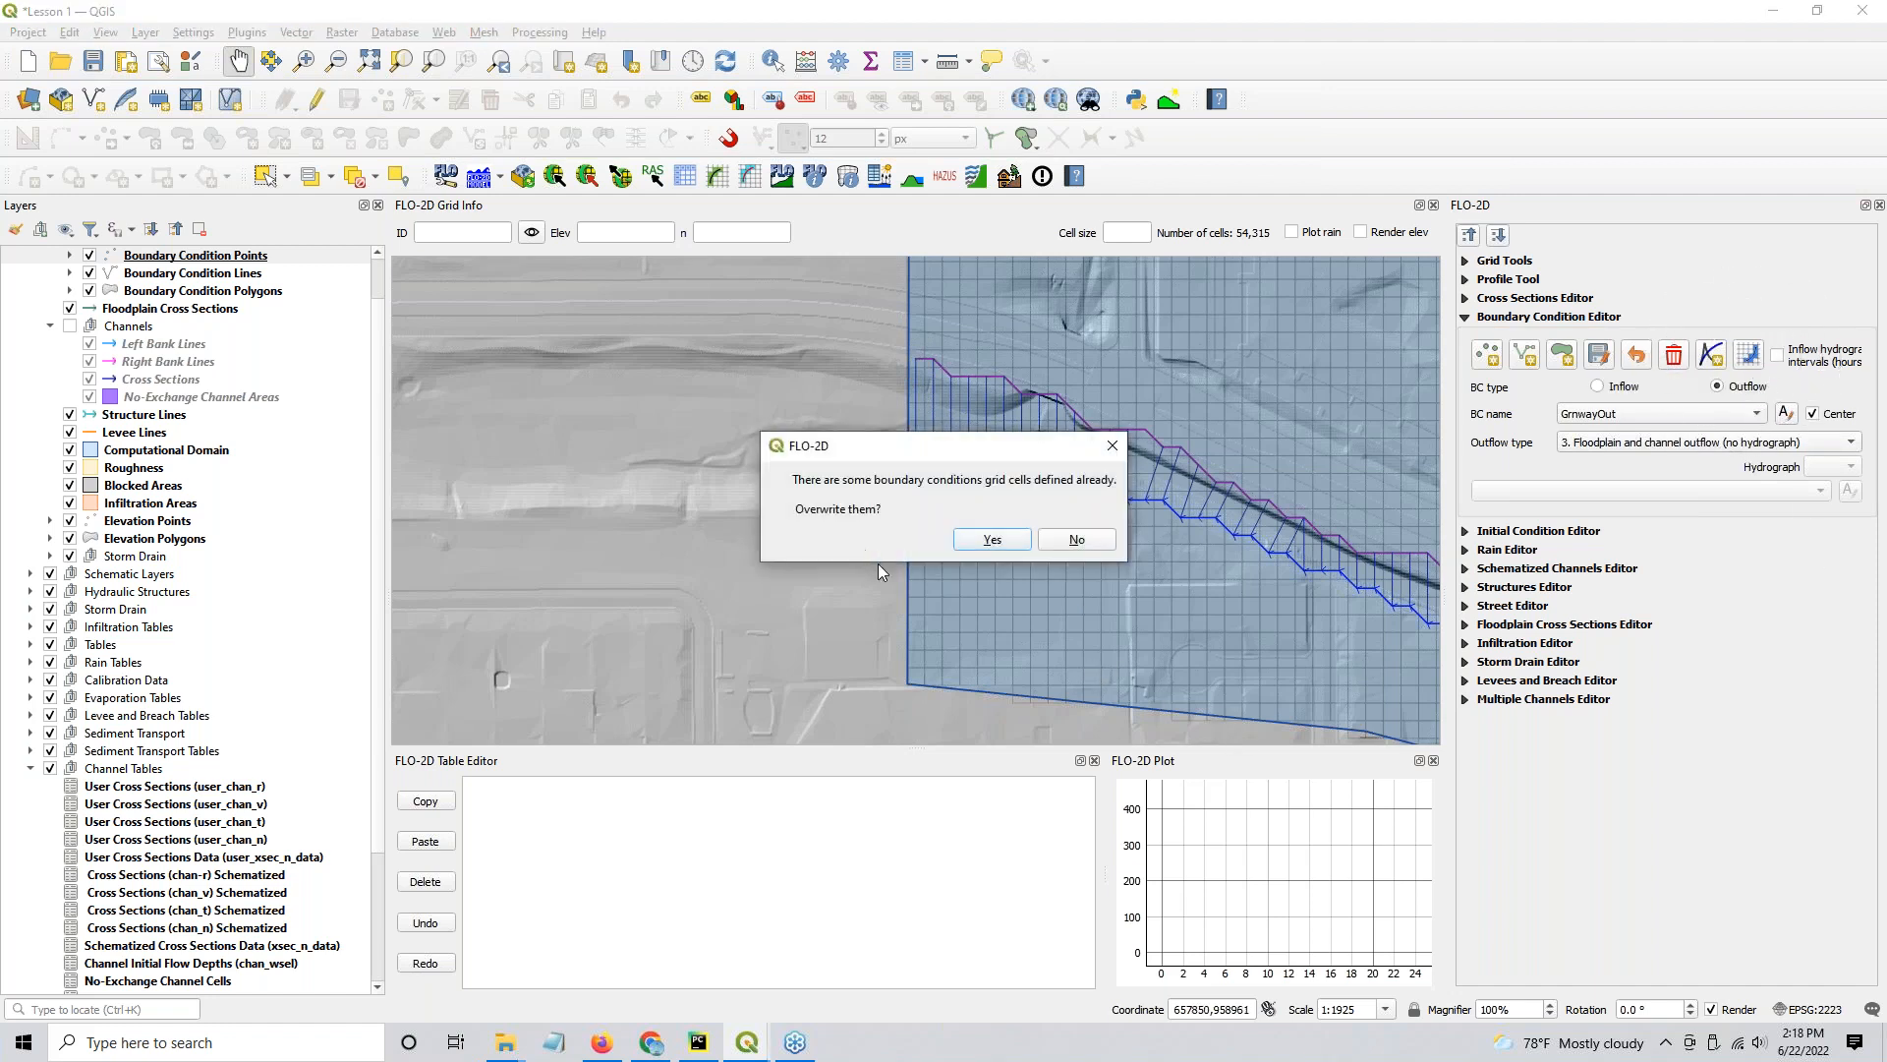
left_click(975, 539)
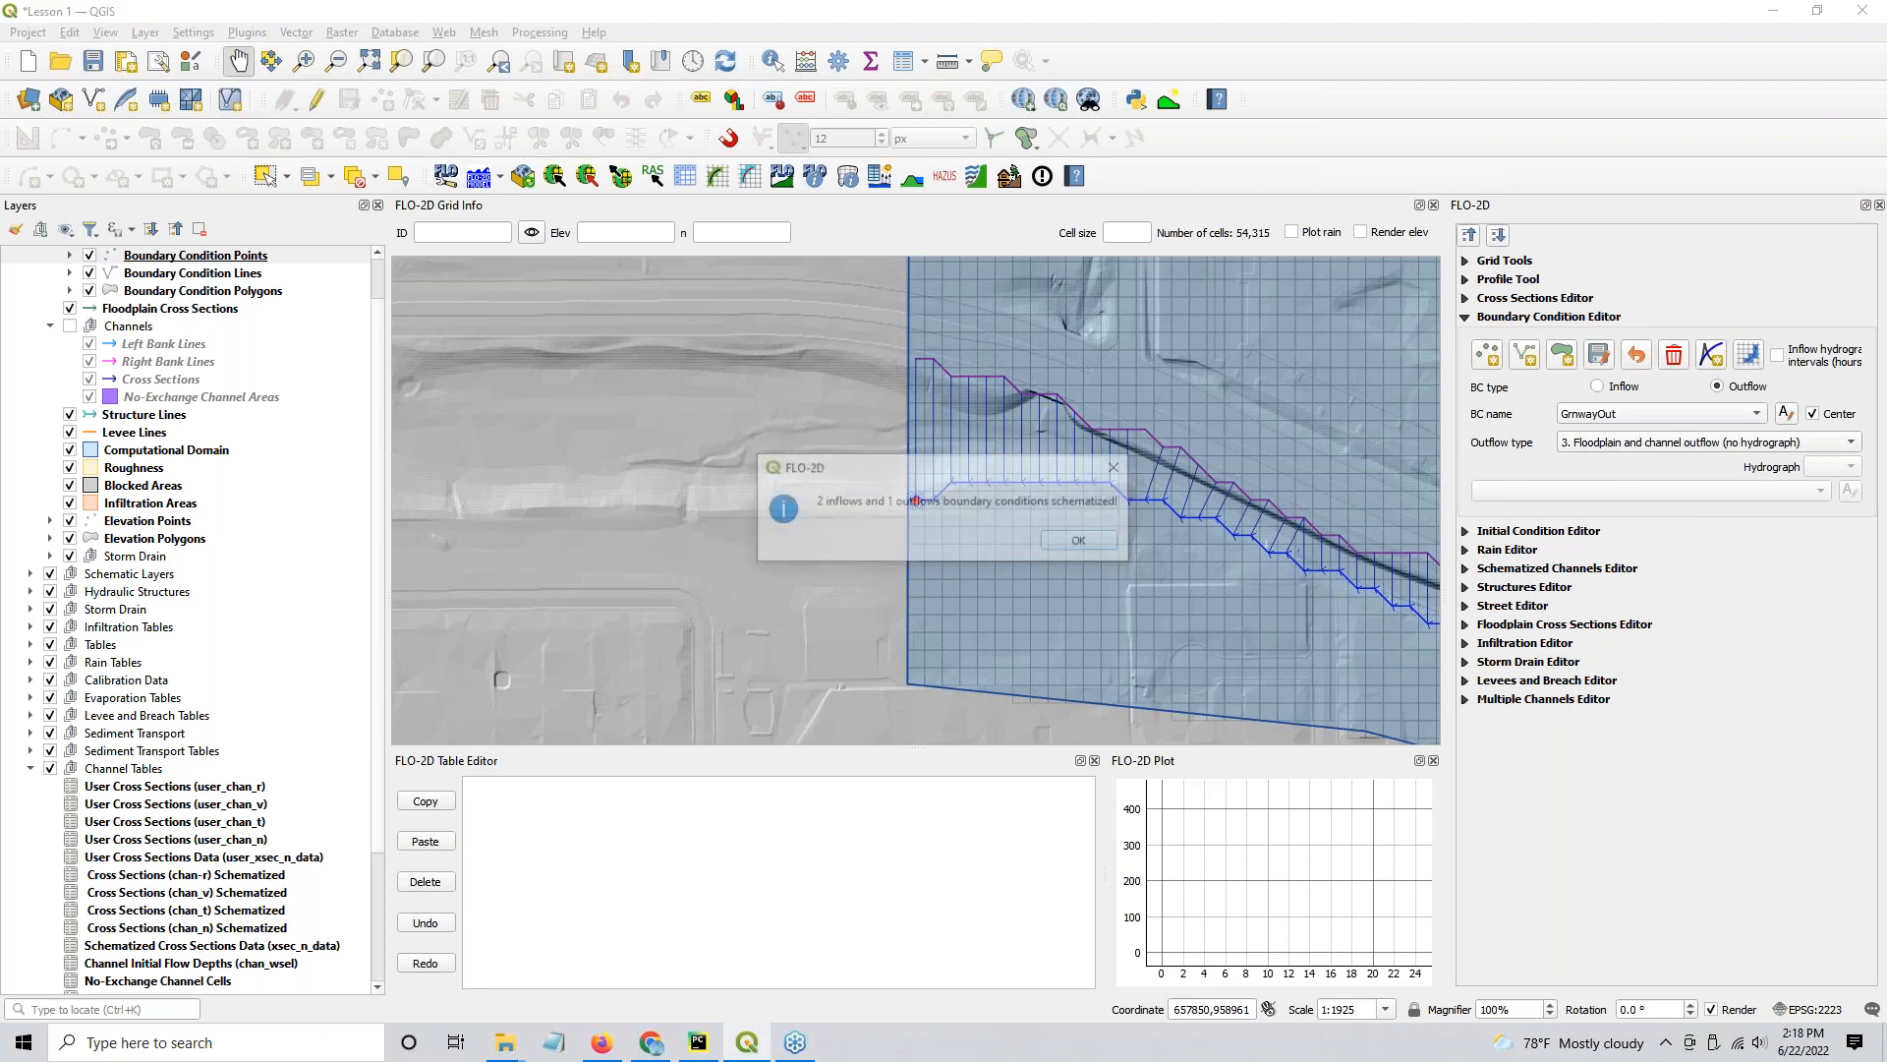
left_click(1084, 541)
Step: Check the schematized grid cells on the map at GrnwayOut, grnwayIn and the Grover inflow
scroll(918, 511, "up", 2)
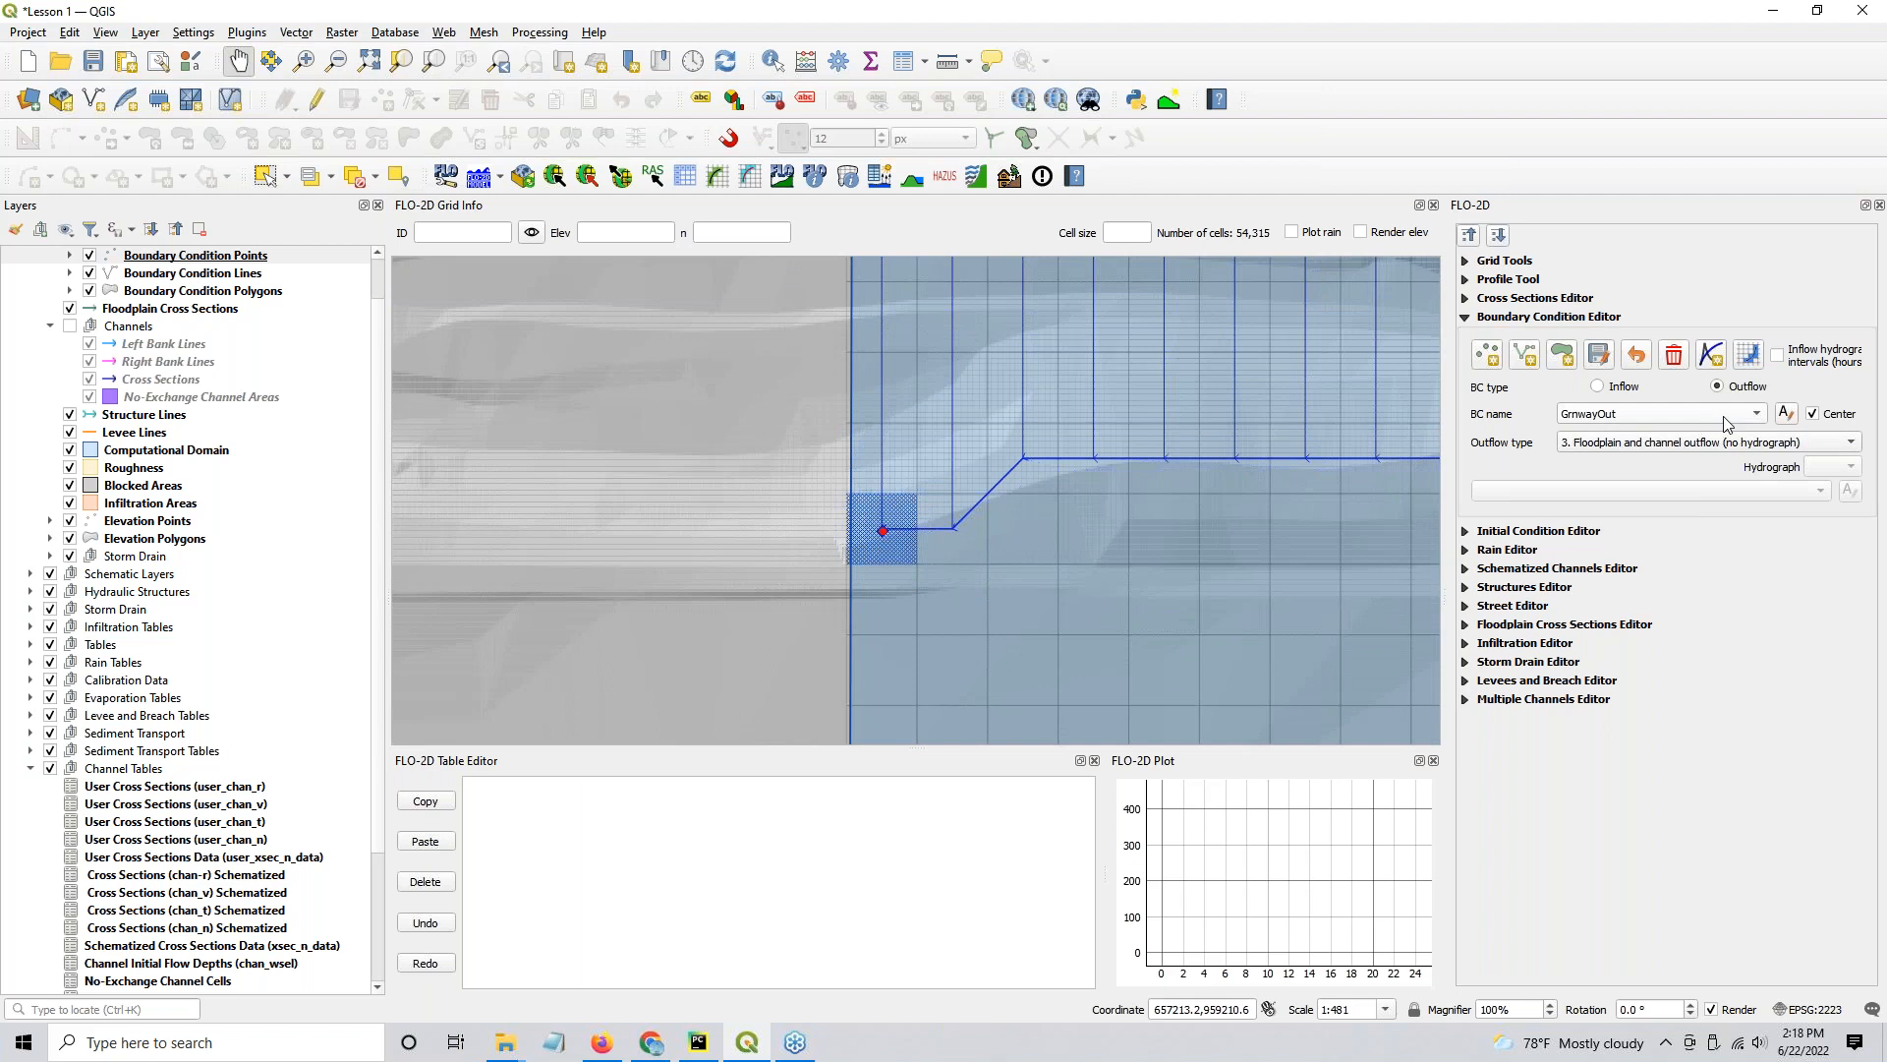
left_click(1597, 387)
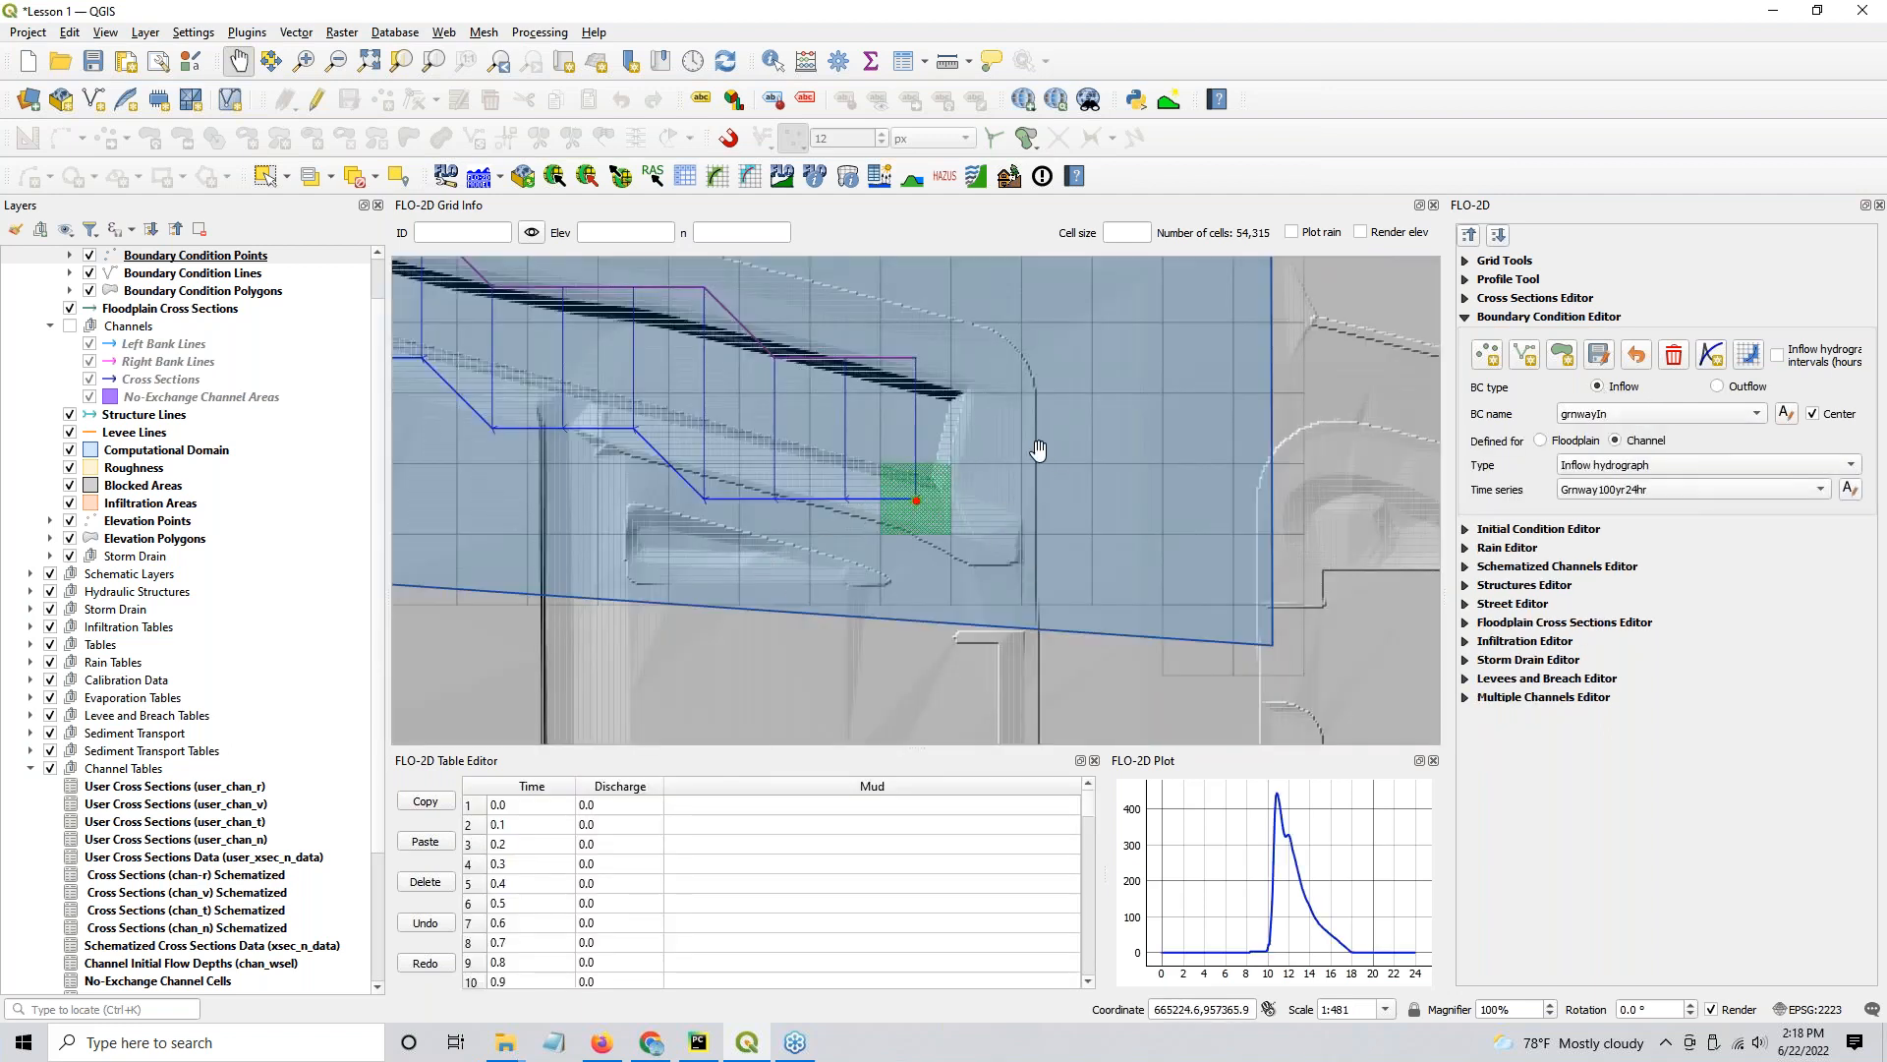
left_click(1693, 412)
left_click(1683, 428)
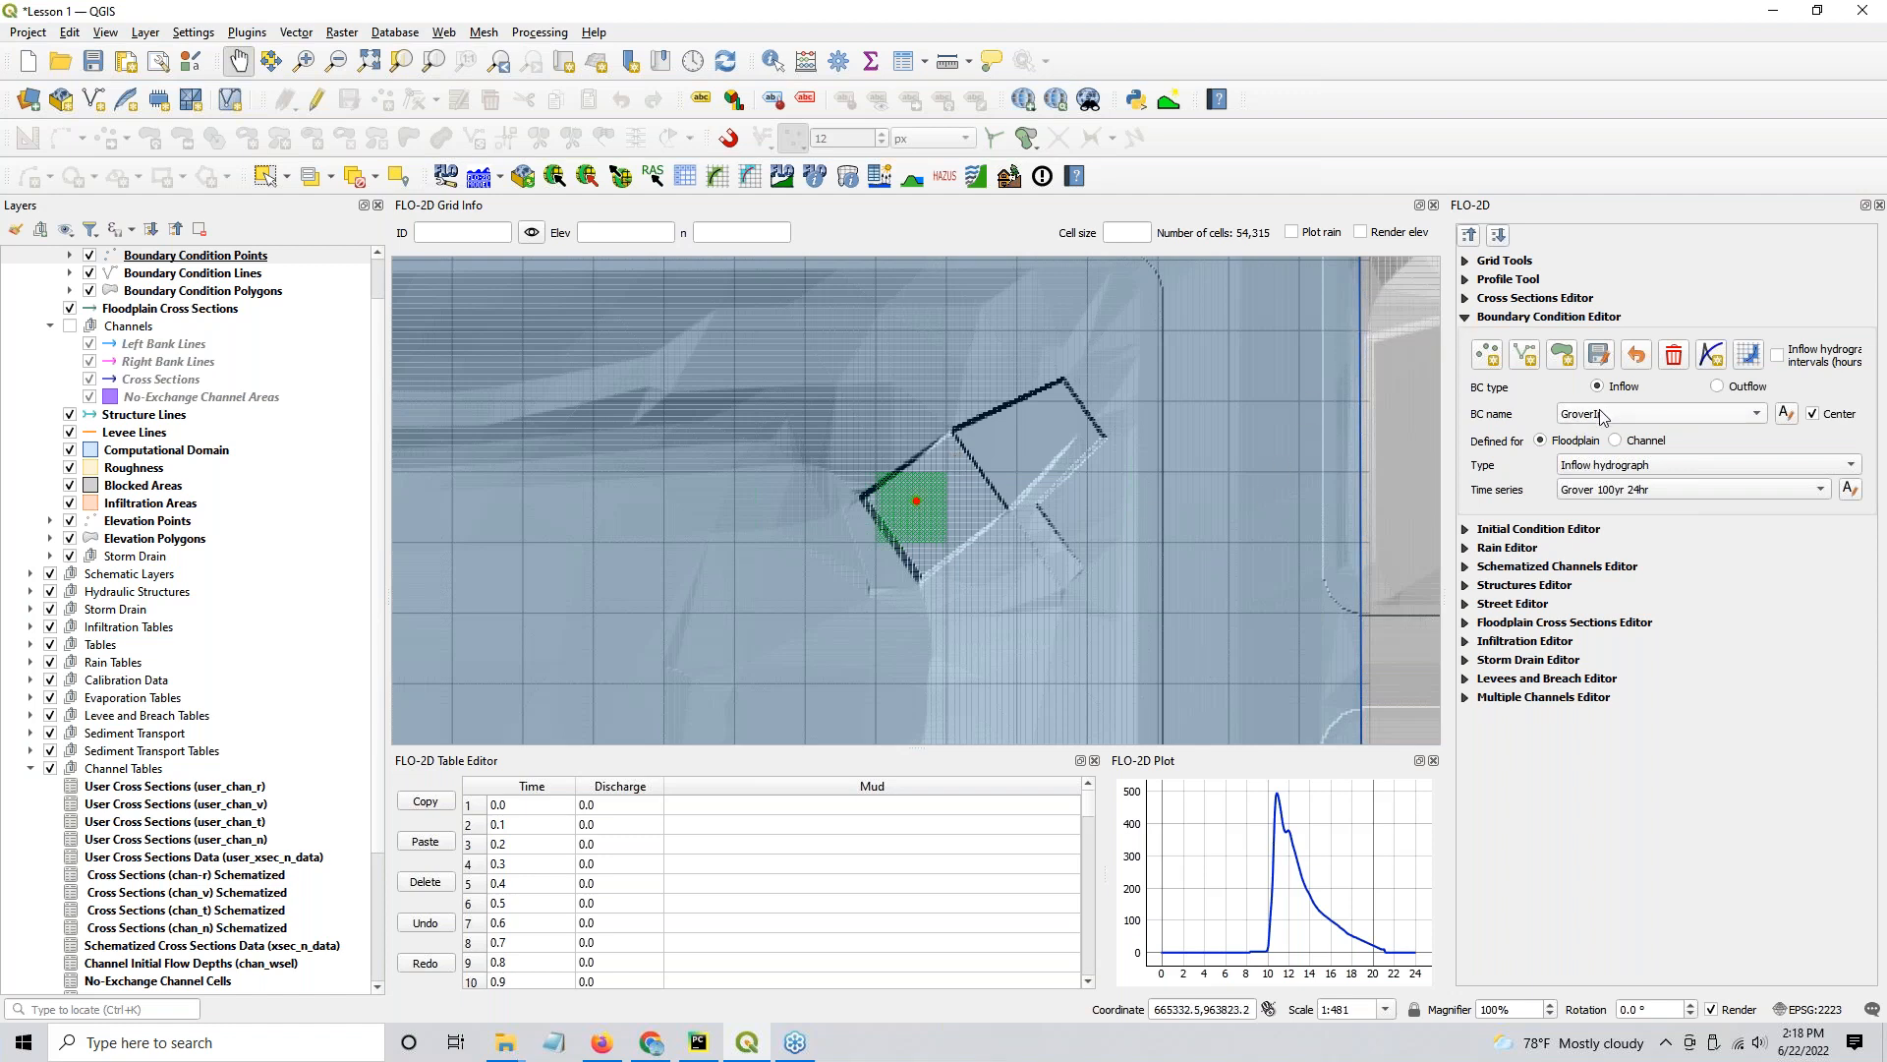
Step: Switch from the Boundary Condition Editor to the Structures Editor, with the map at the easternmost gap between channel segments
left_click(1466, 317)
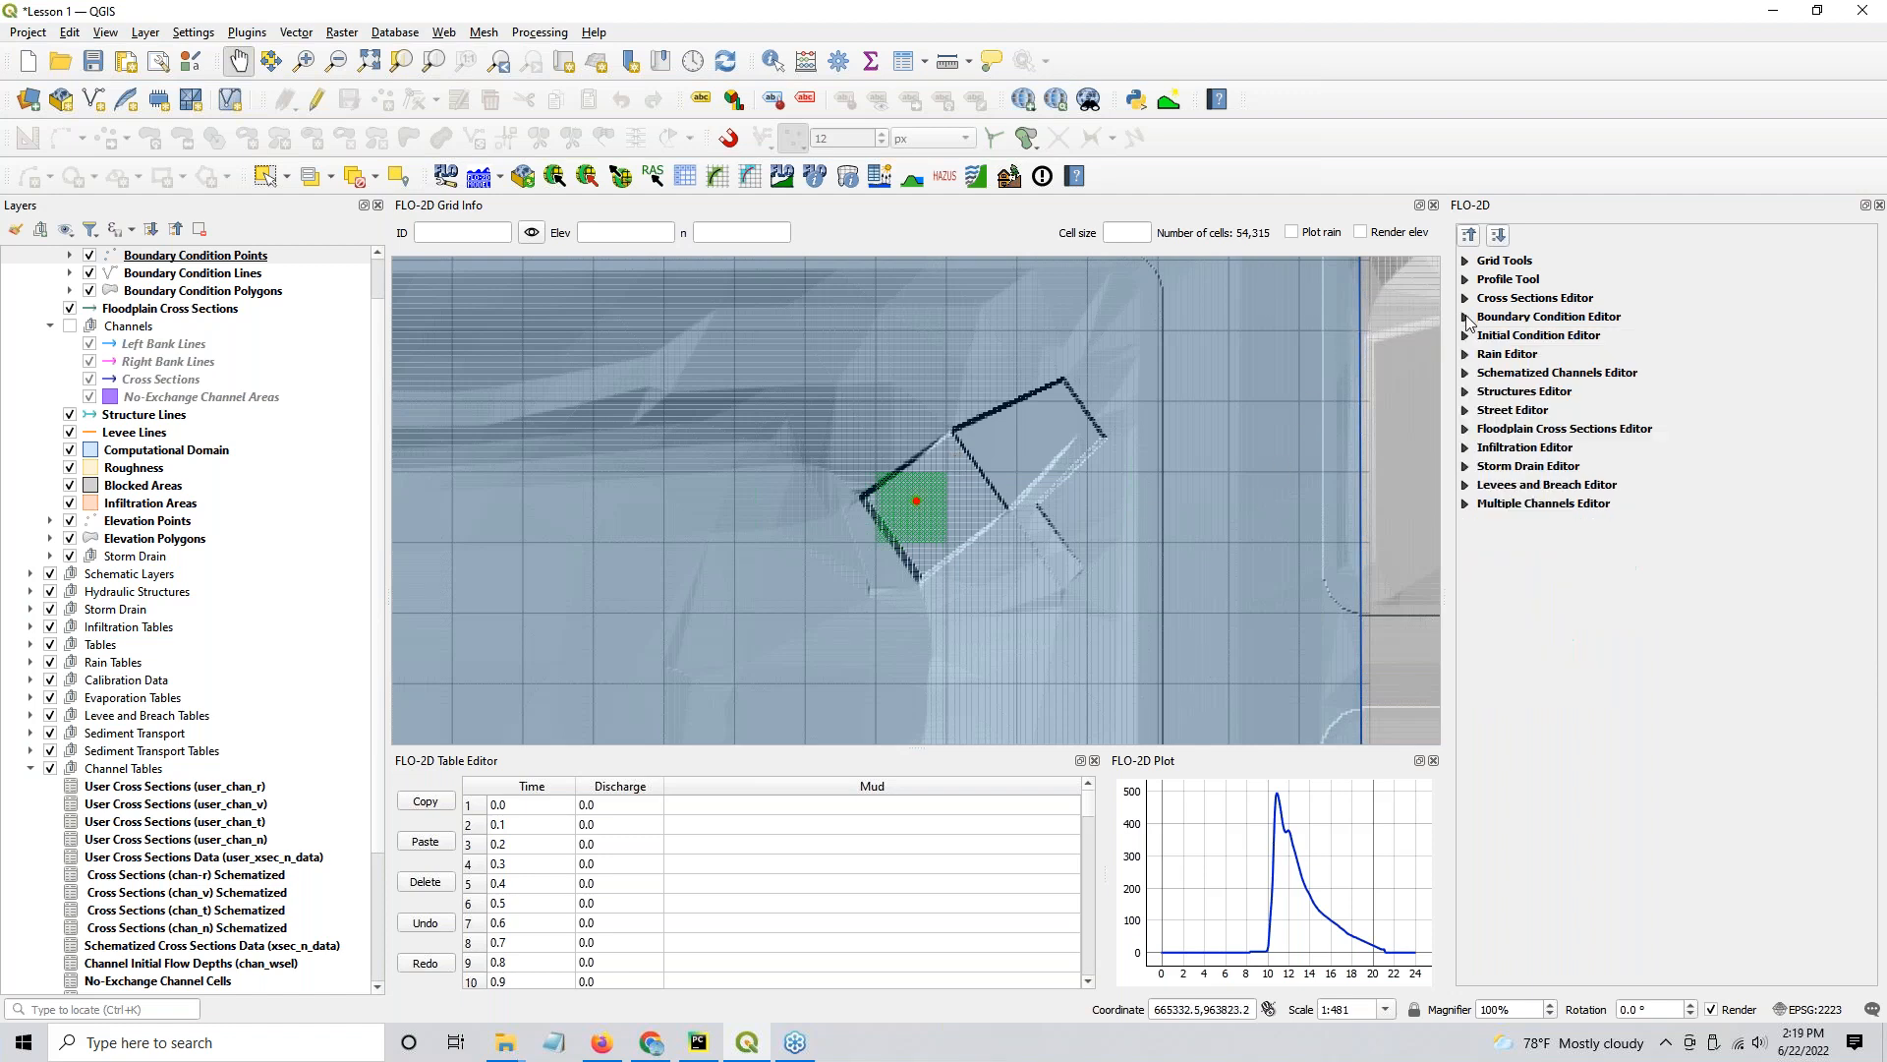
scroll(1204, 518, "down", 3)
scroll(1110, 648, "down", 3)
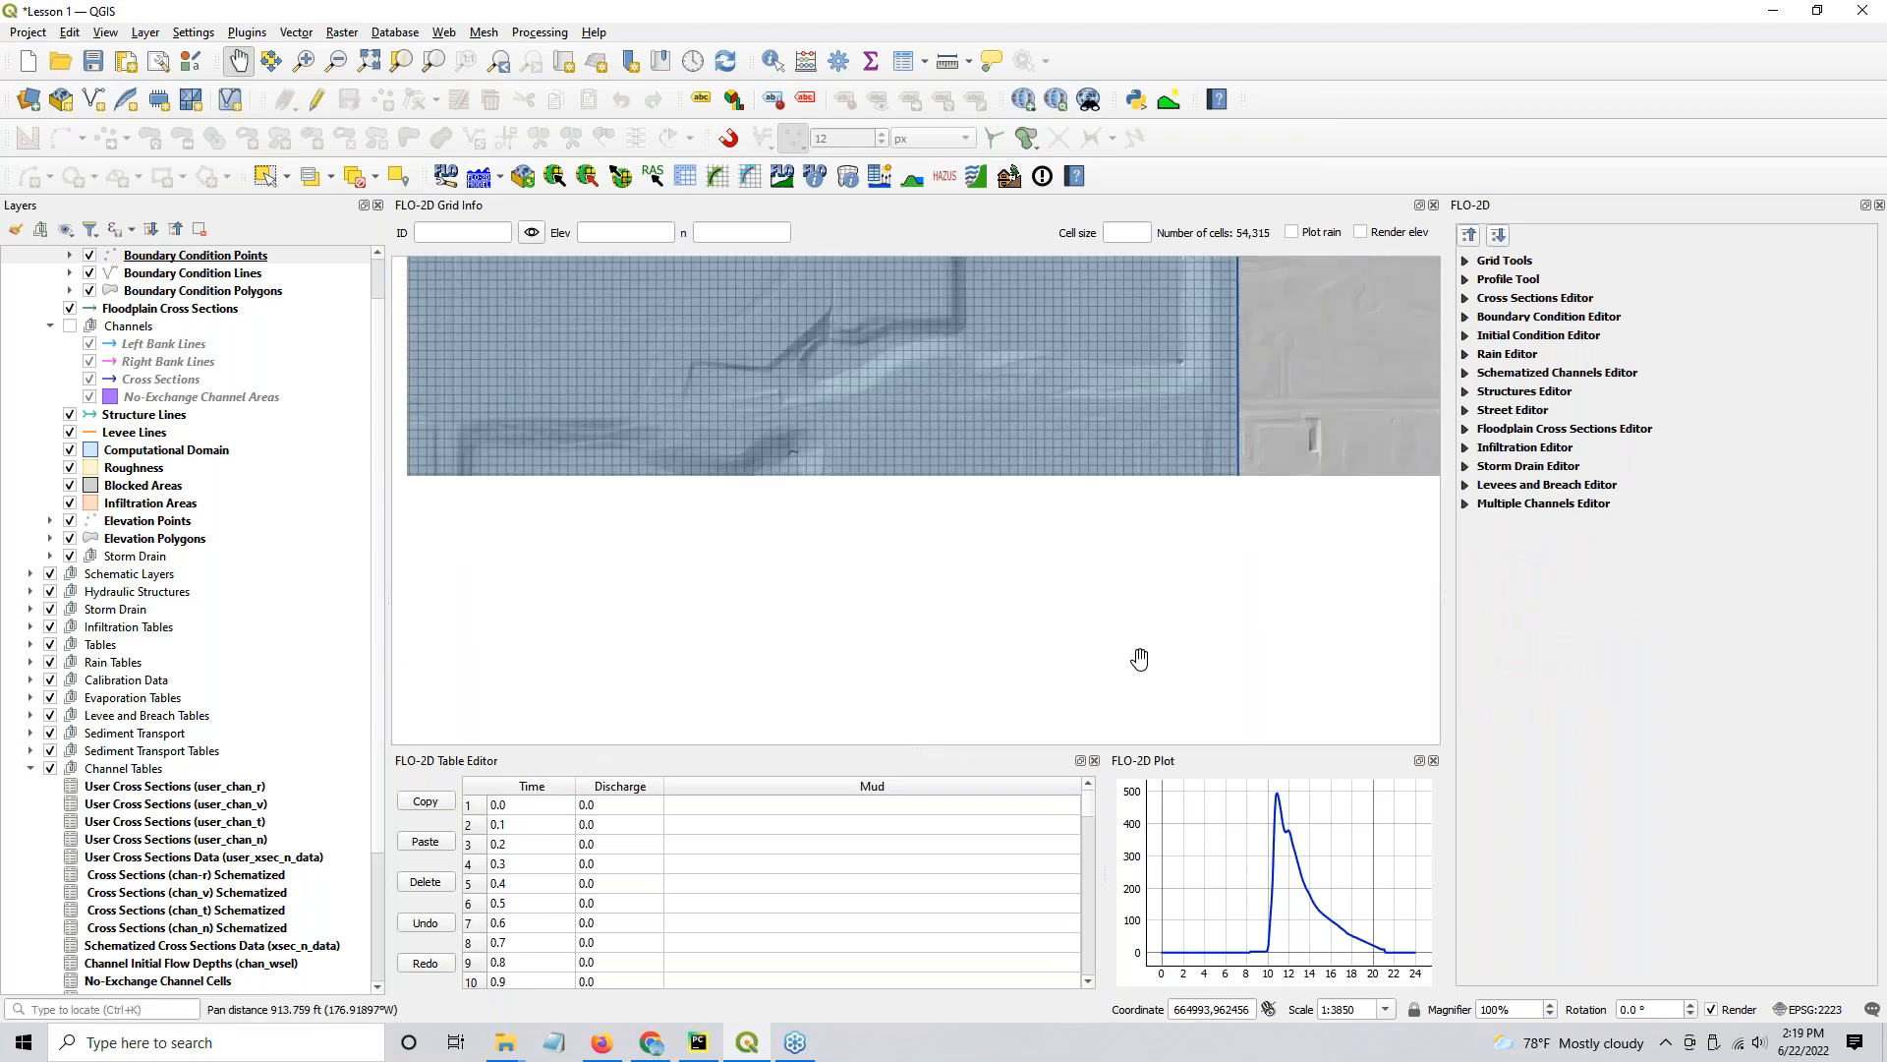
scroll(1121, 470, "up", 3)
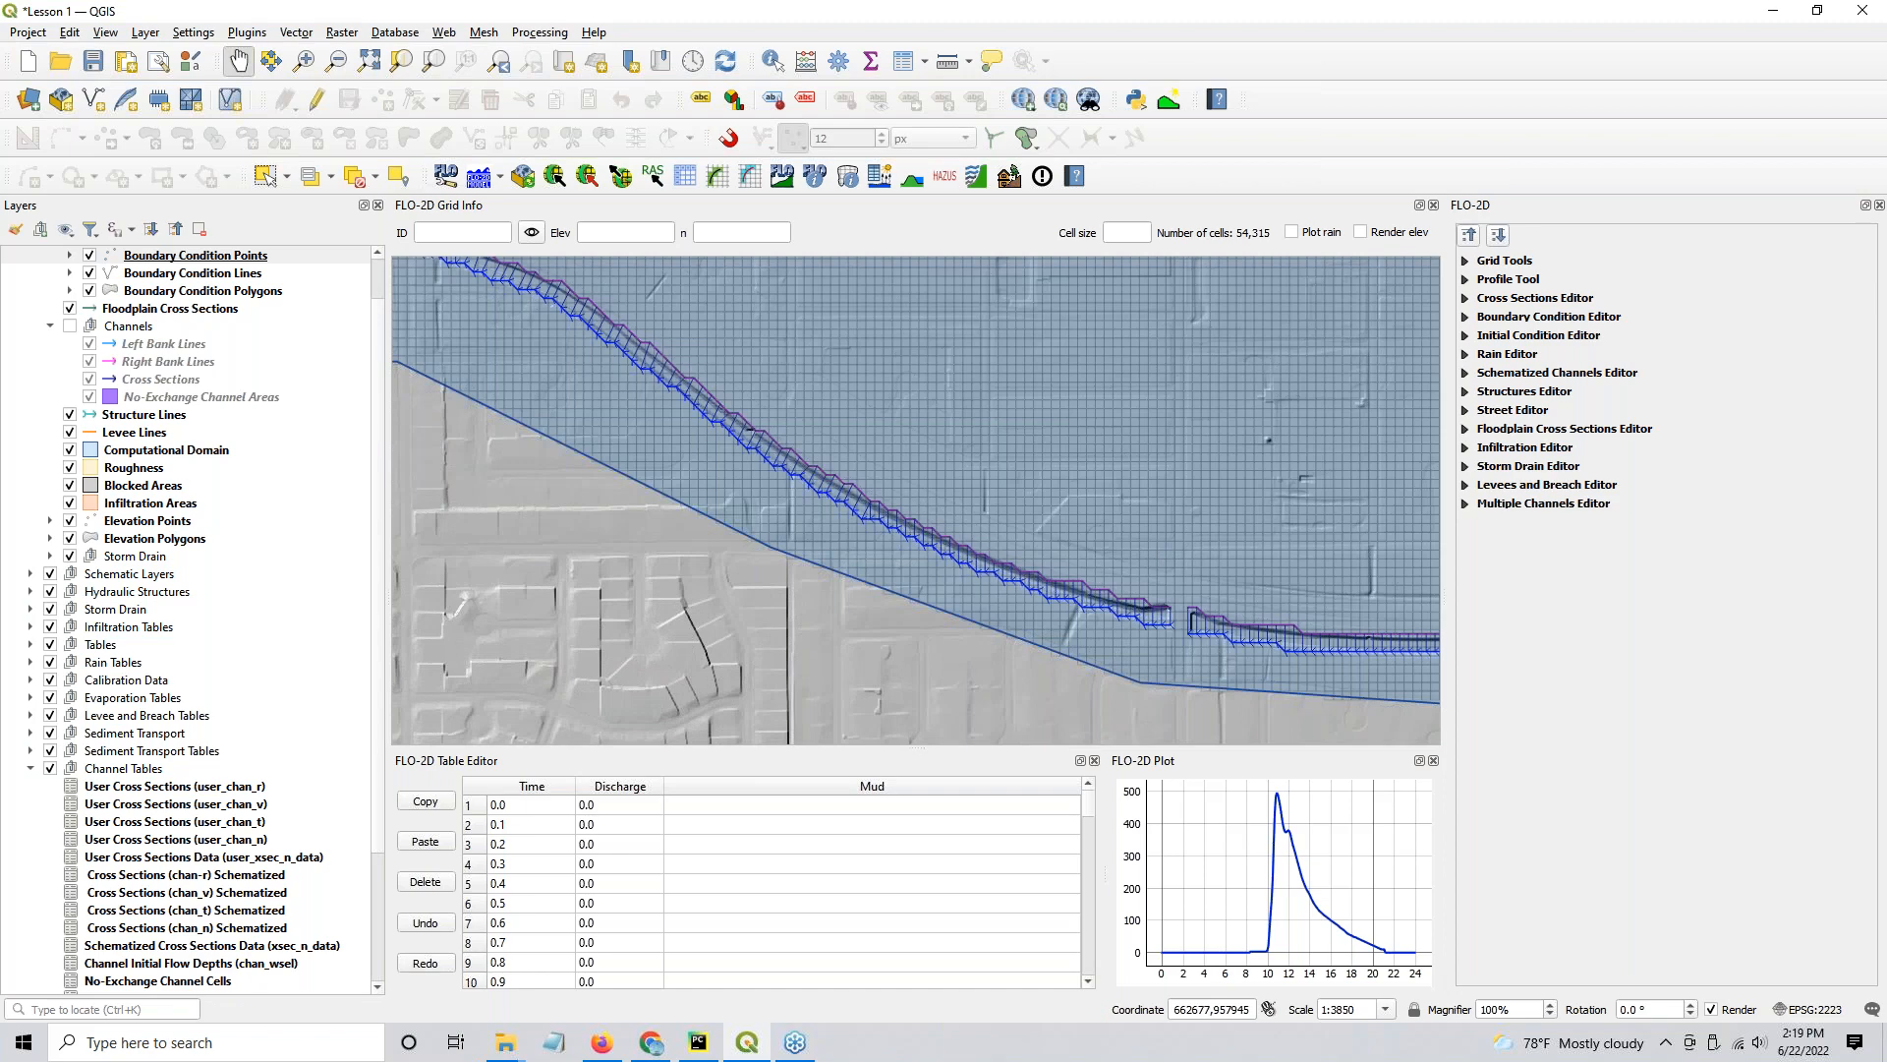
left_click_drag(1201, 550, 890, 471)
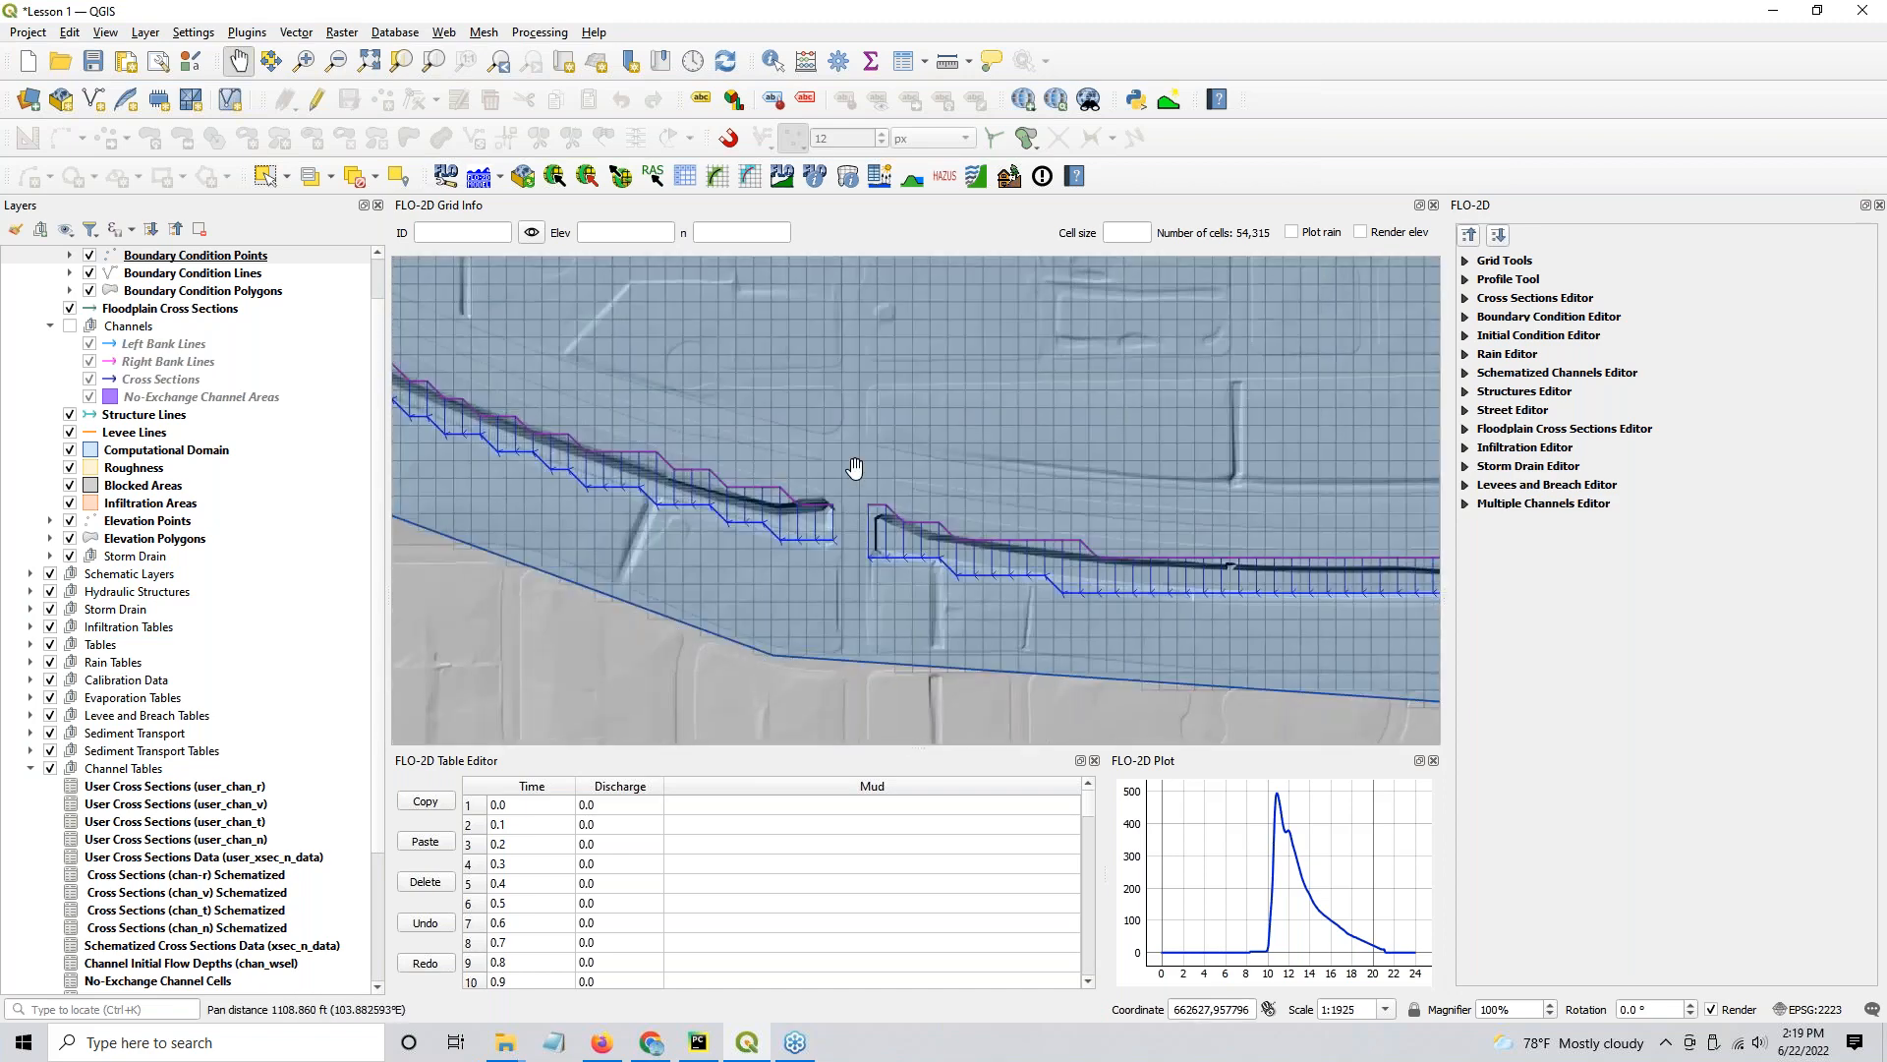
scroll(880, 561, "up", 2)
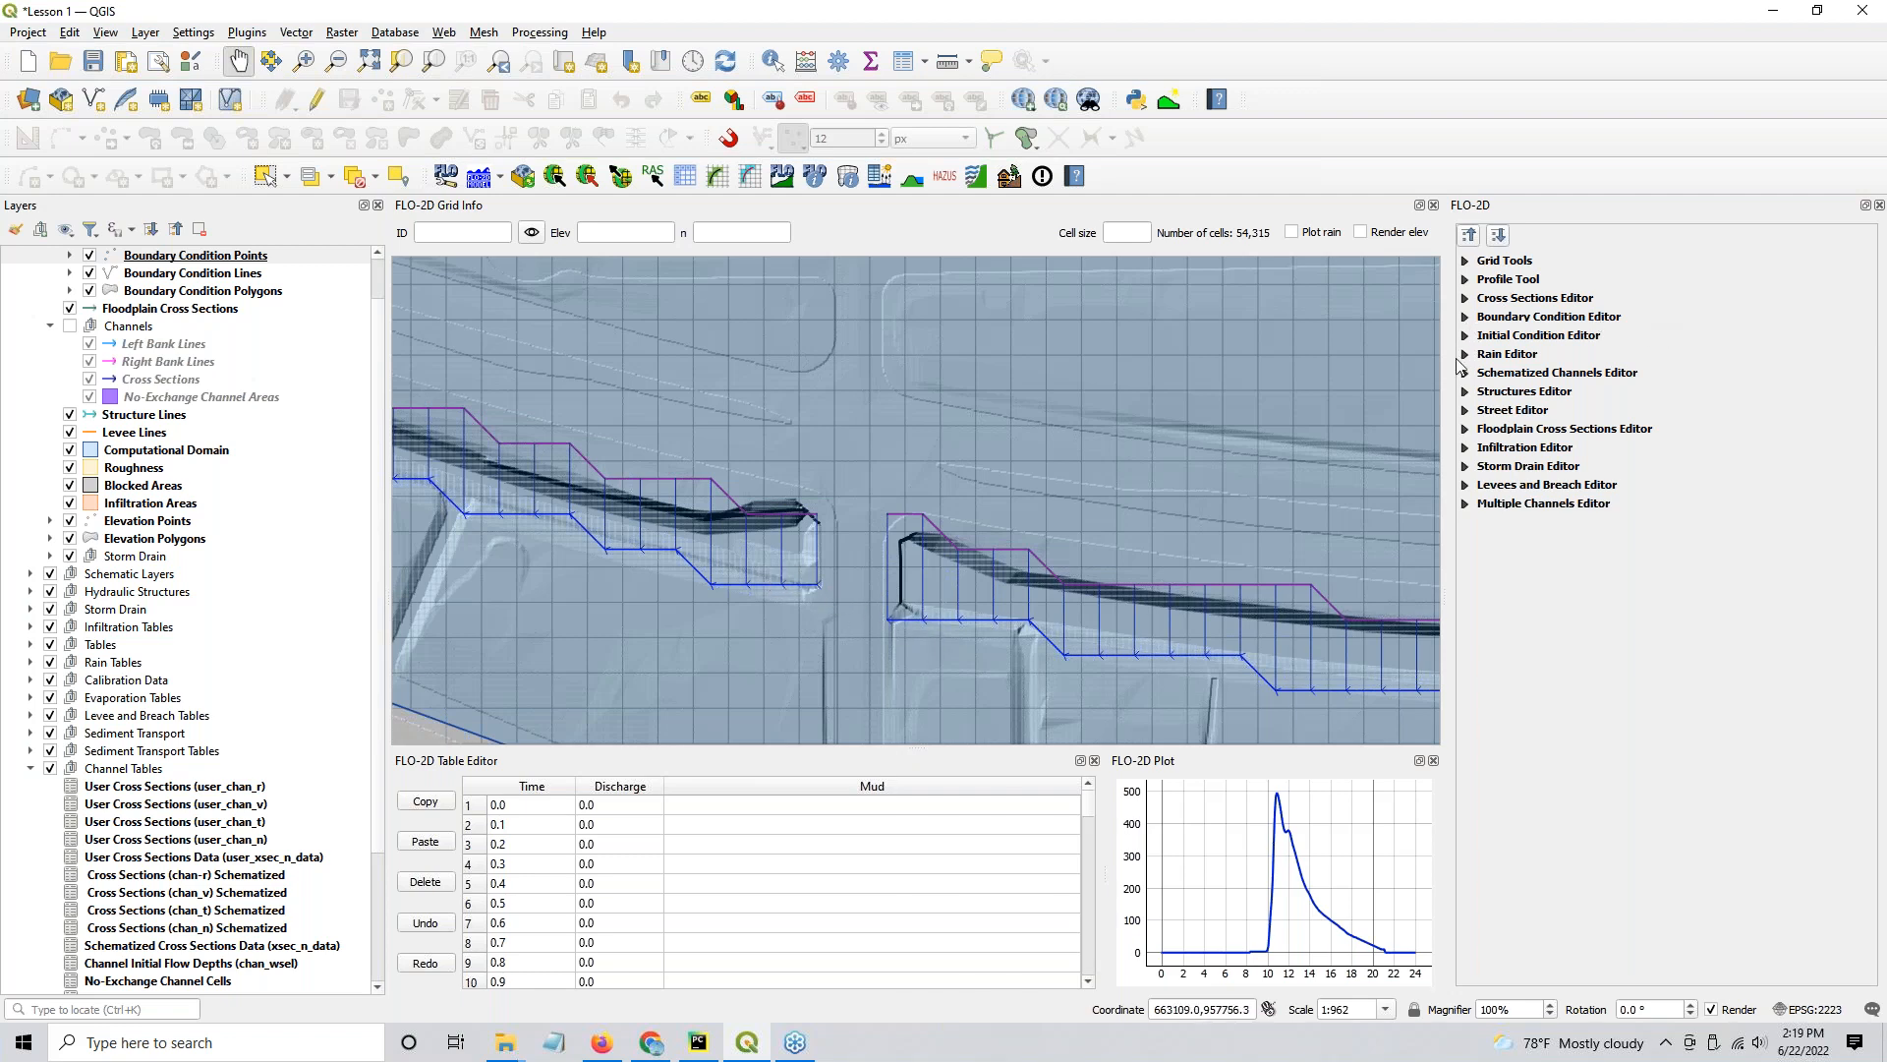
left_click(1466, 392)
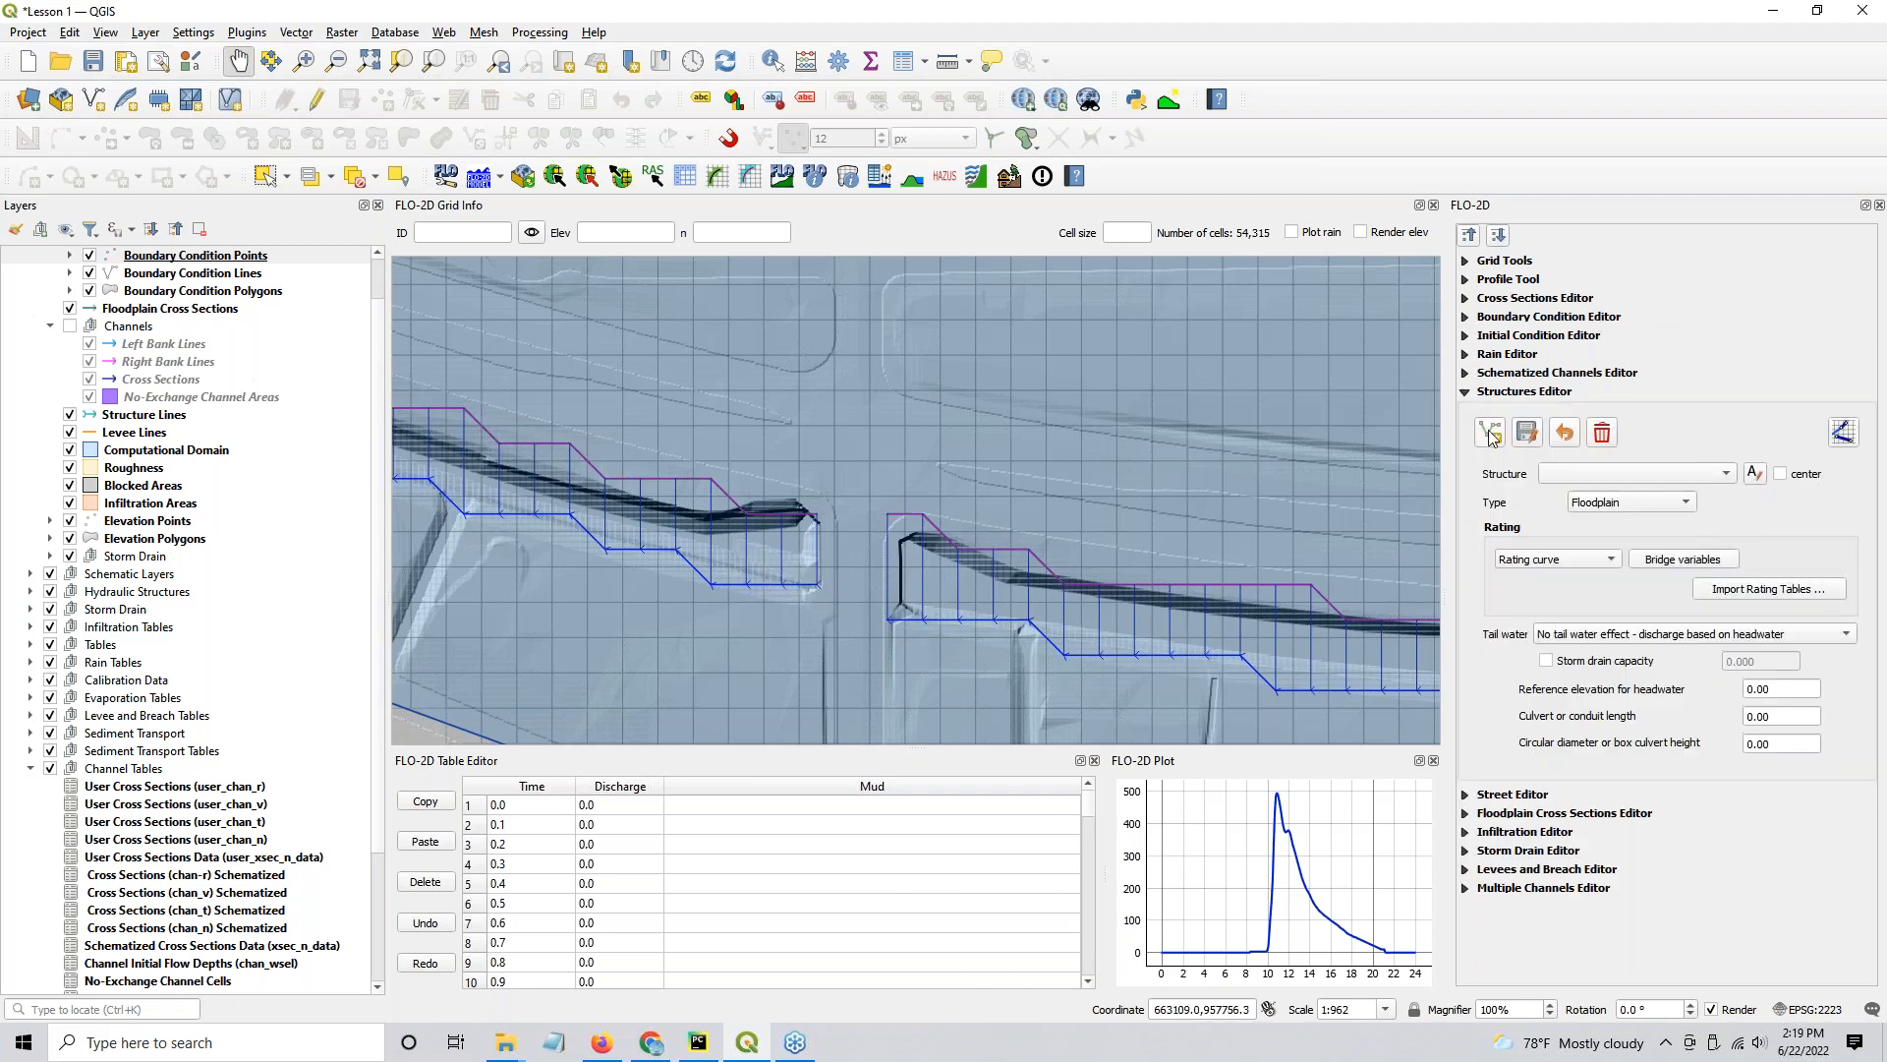
left_click(1491, 435)
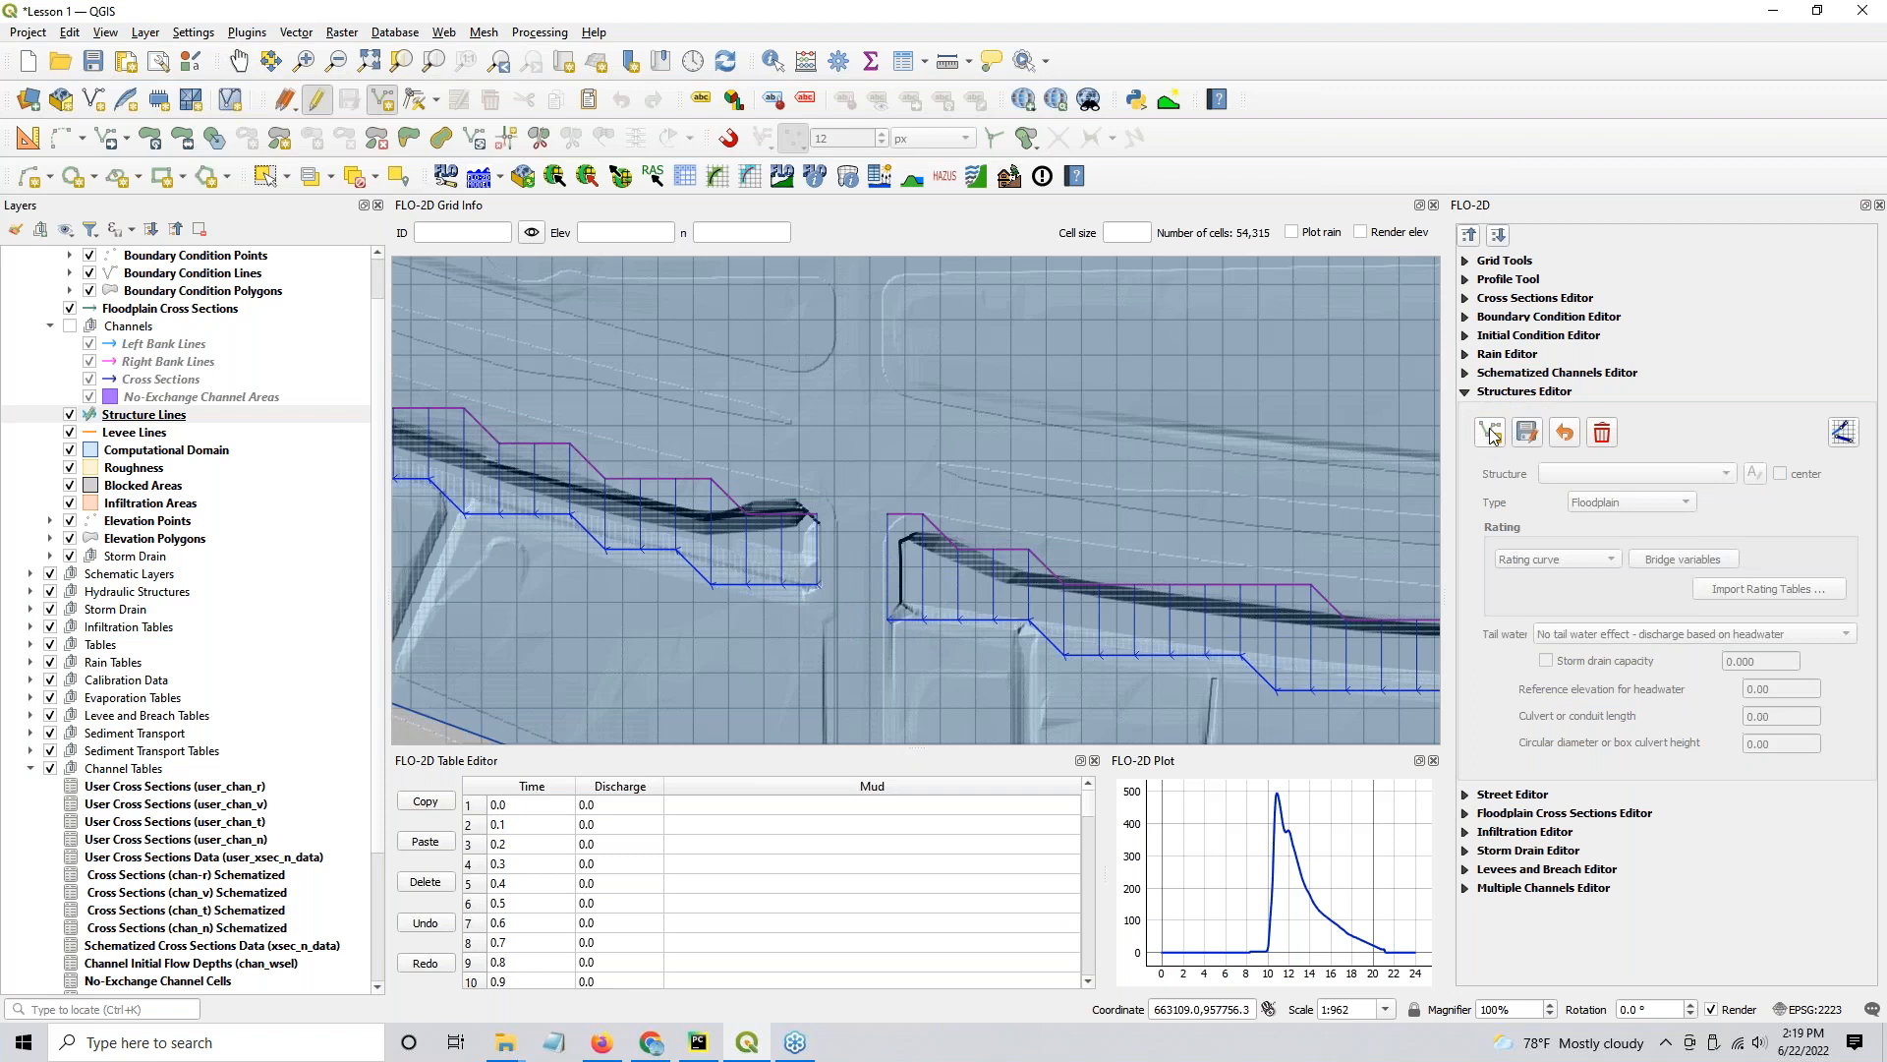
left_click(890, 622)
left_click(819, 586)
right_click(708, 593)
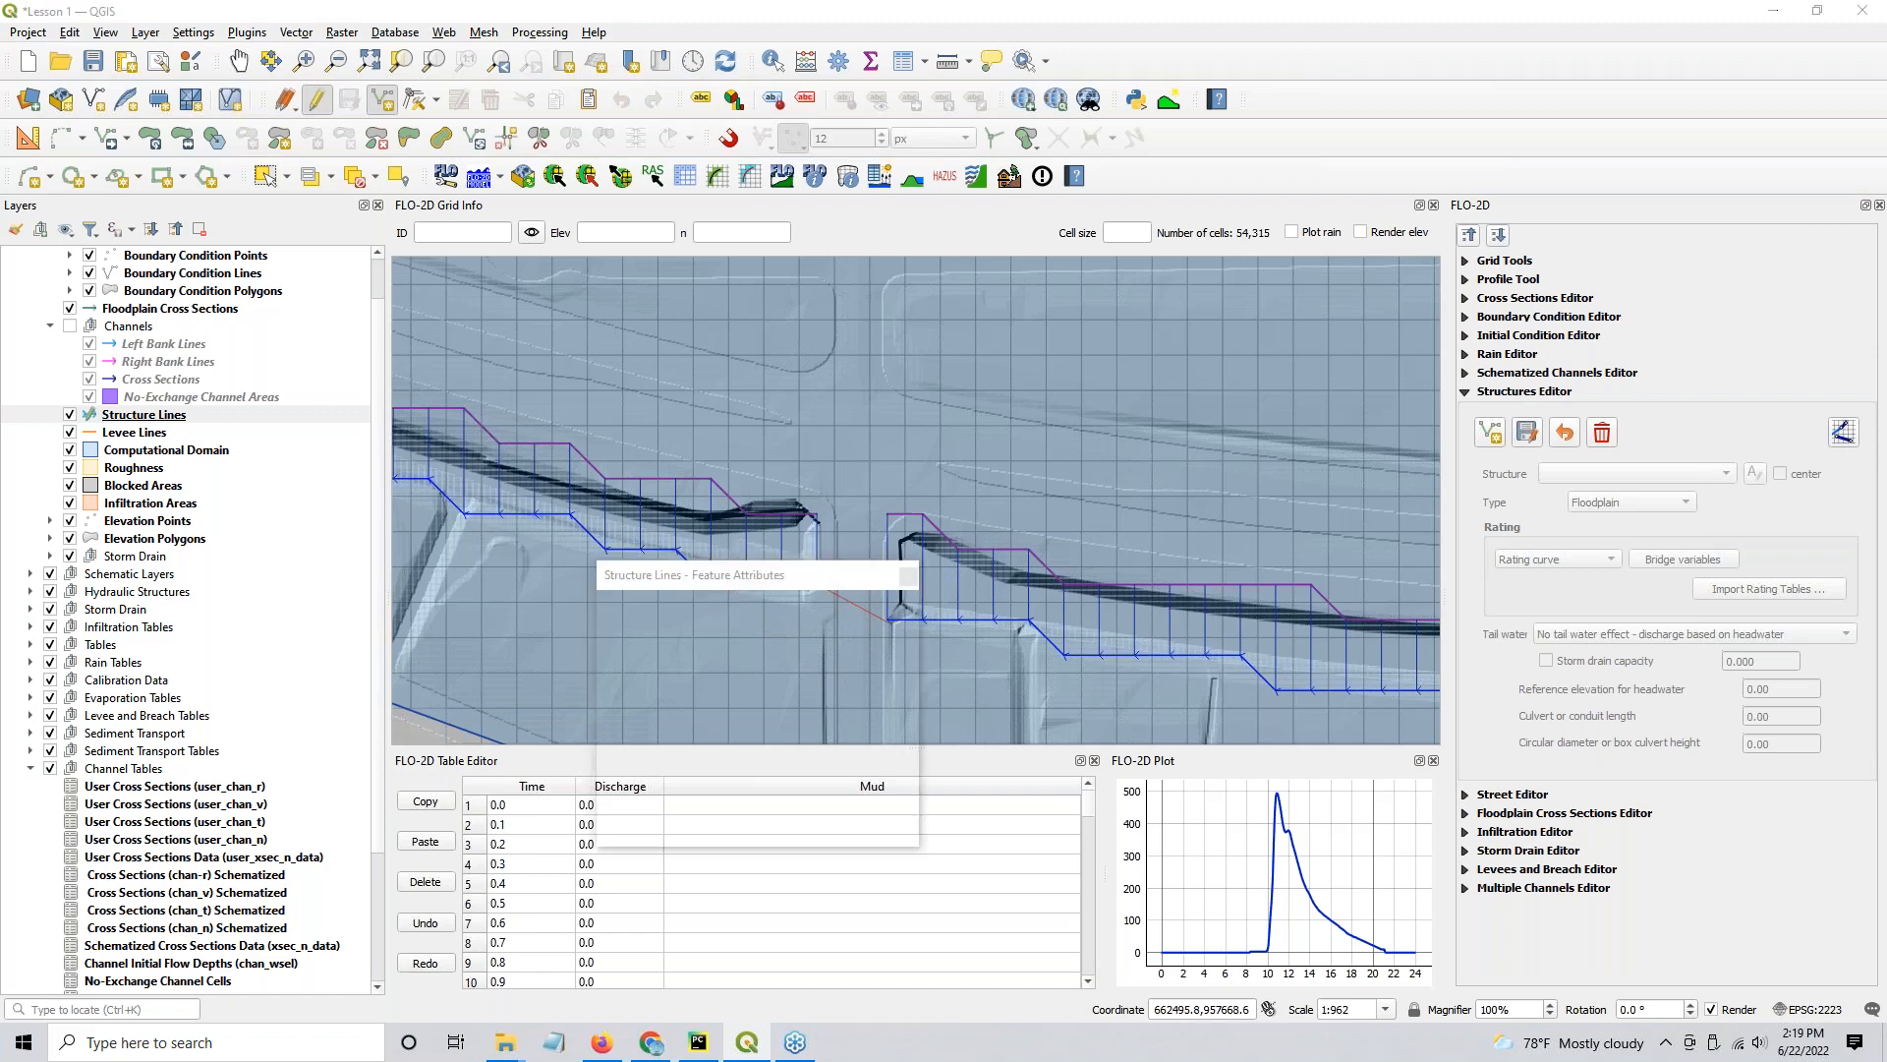
left_click(868, 828)
Step: Digitize a structure line across the eastern channel gap, from the upstream segment's last left bank cell to the downstream segment's first
left_click(1491, 434)
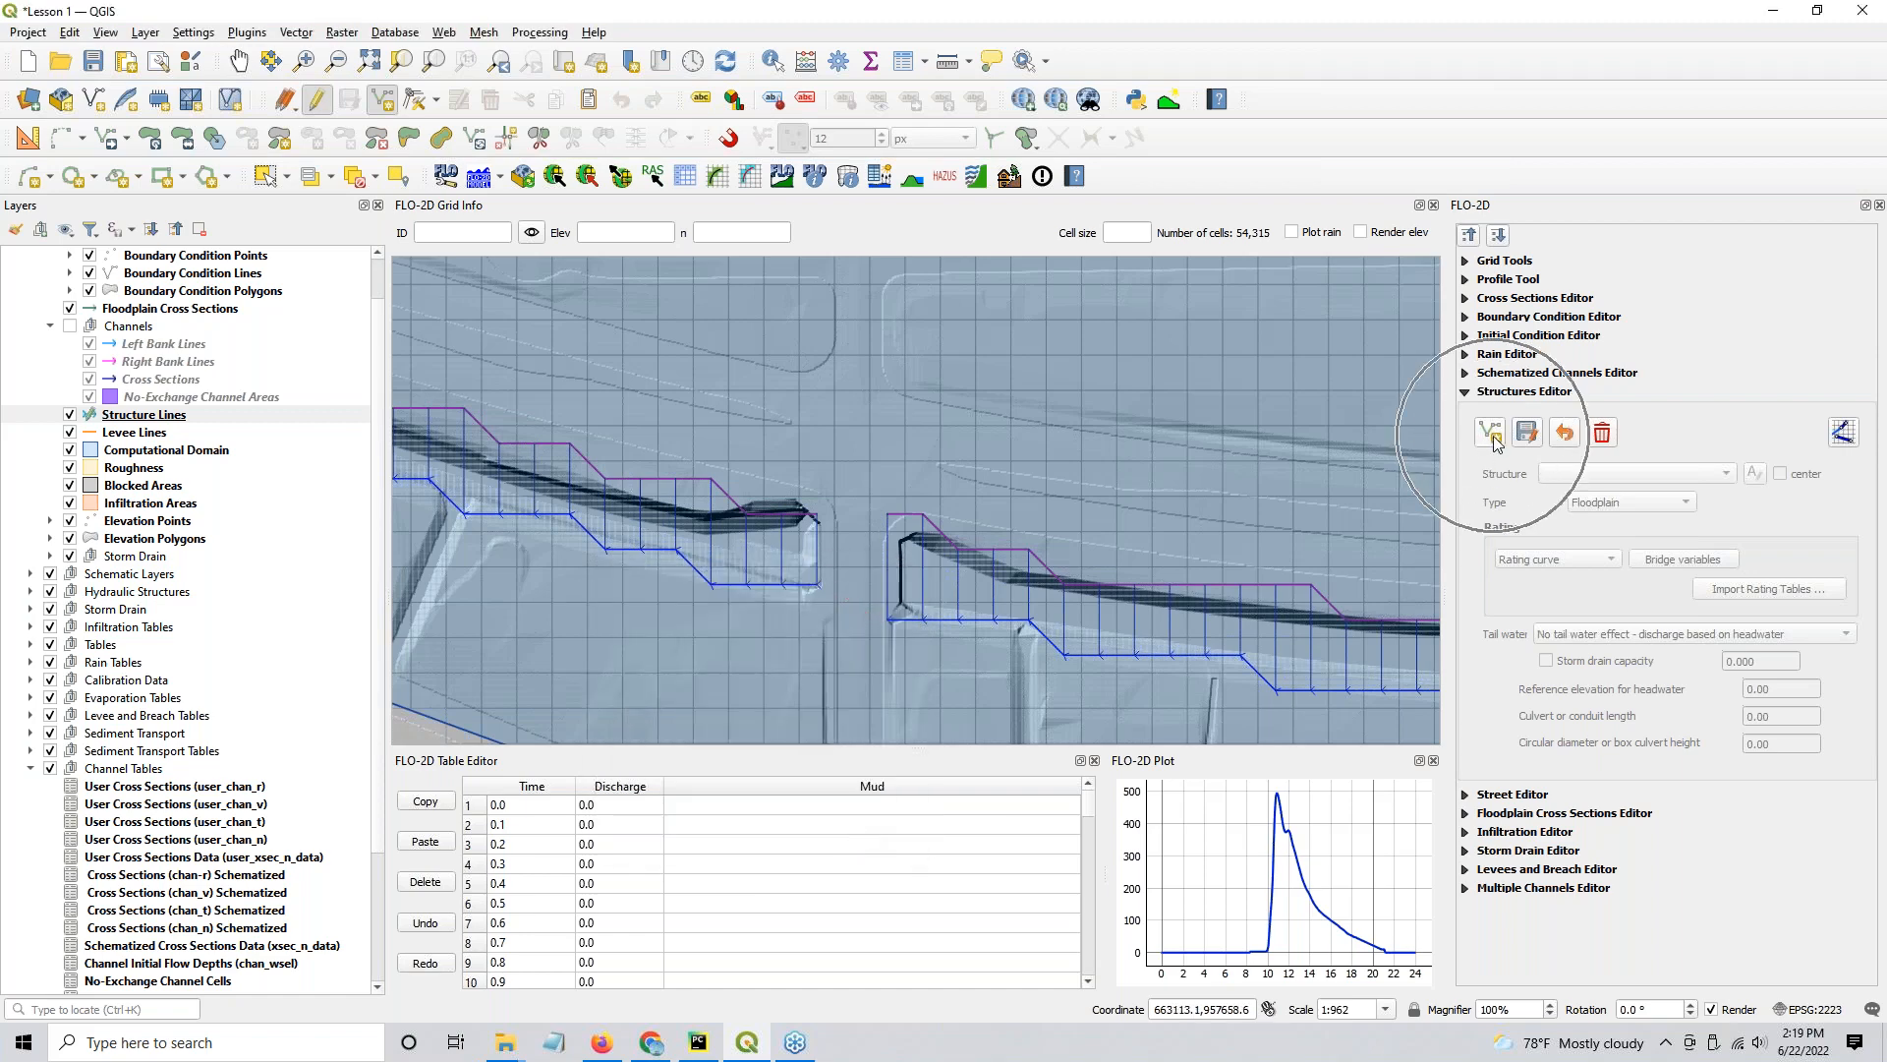
left_click(887, 619)
left_click(816, 584)
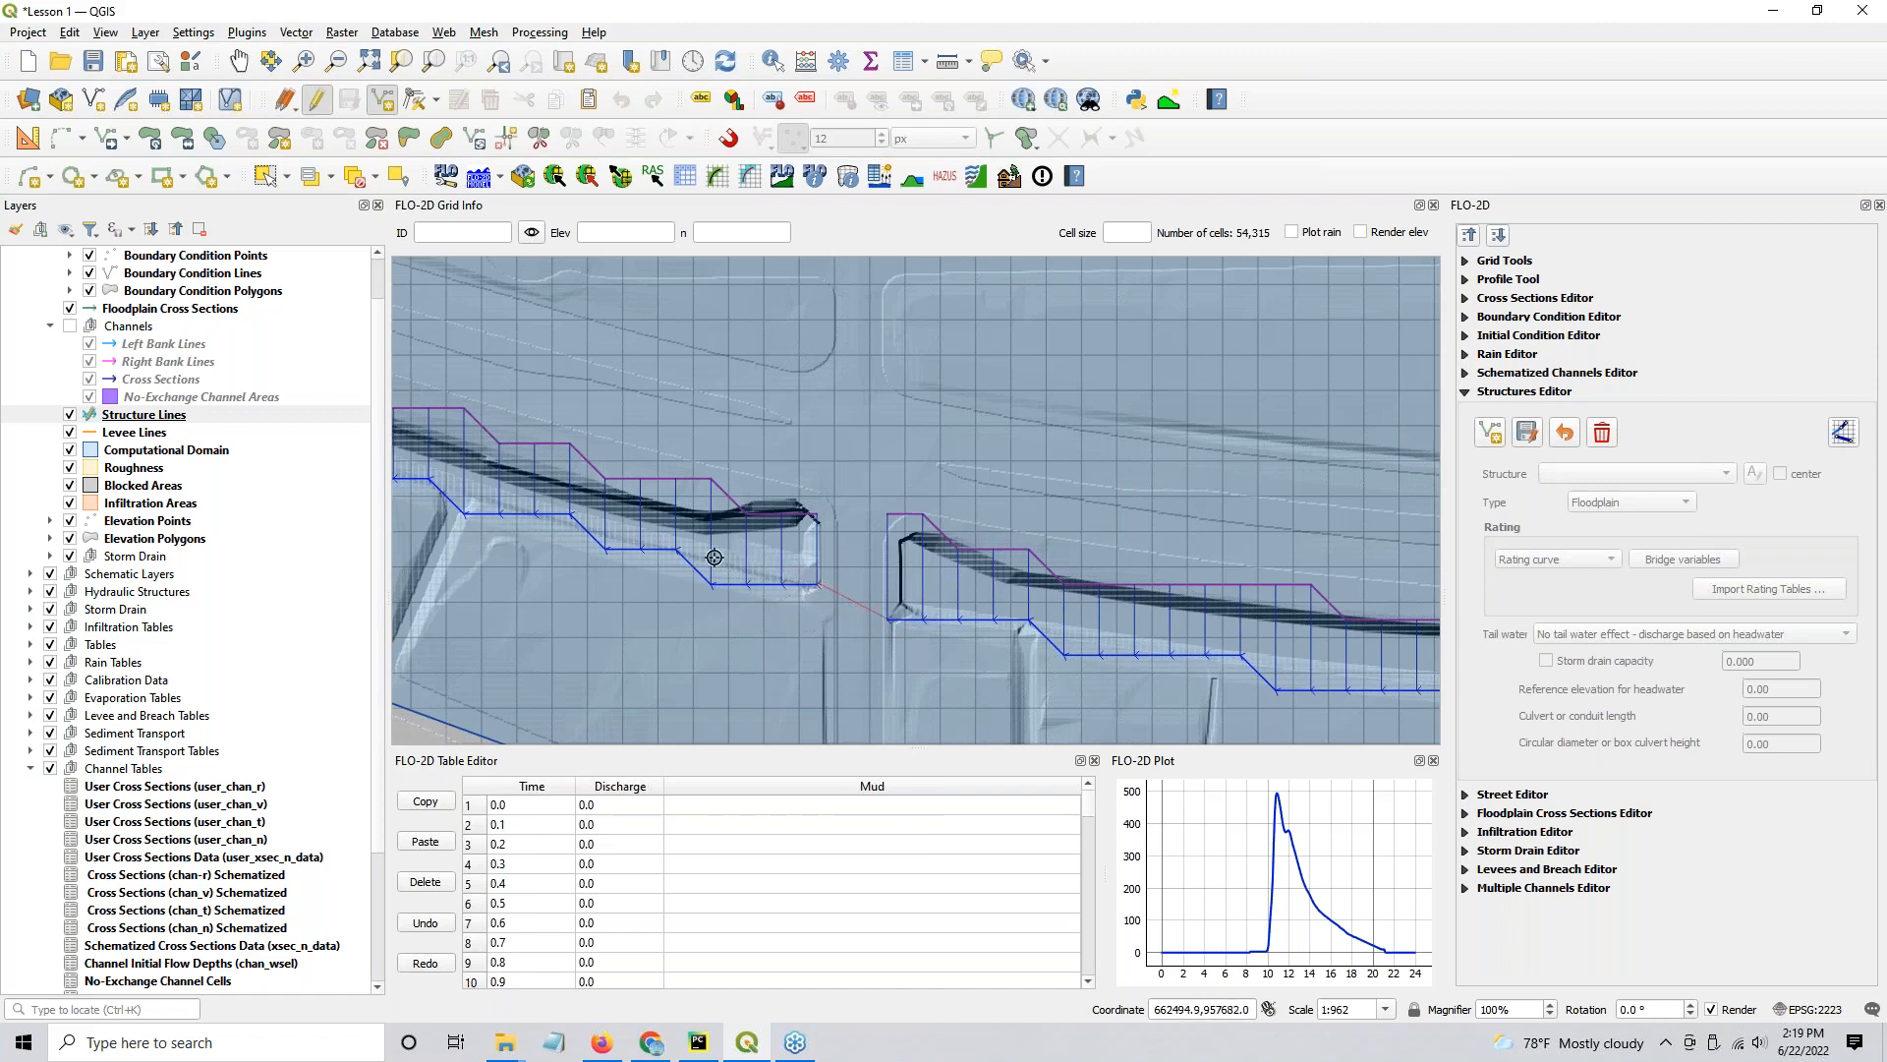
right_click(707, 541)
left_click(796, 857)
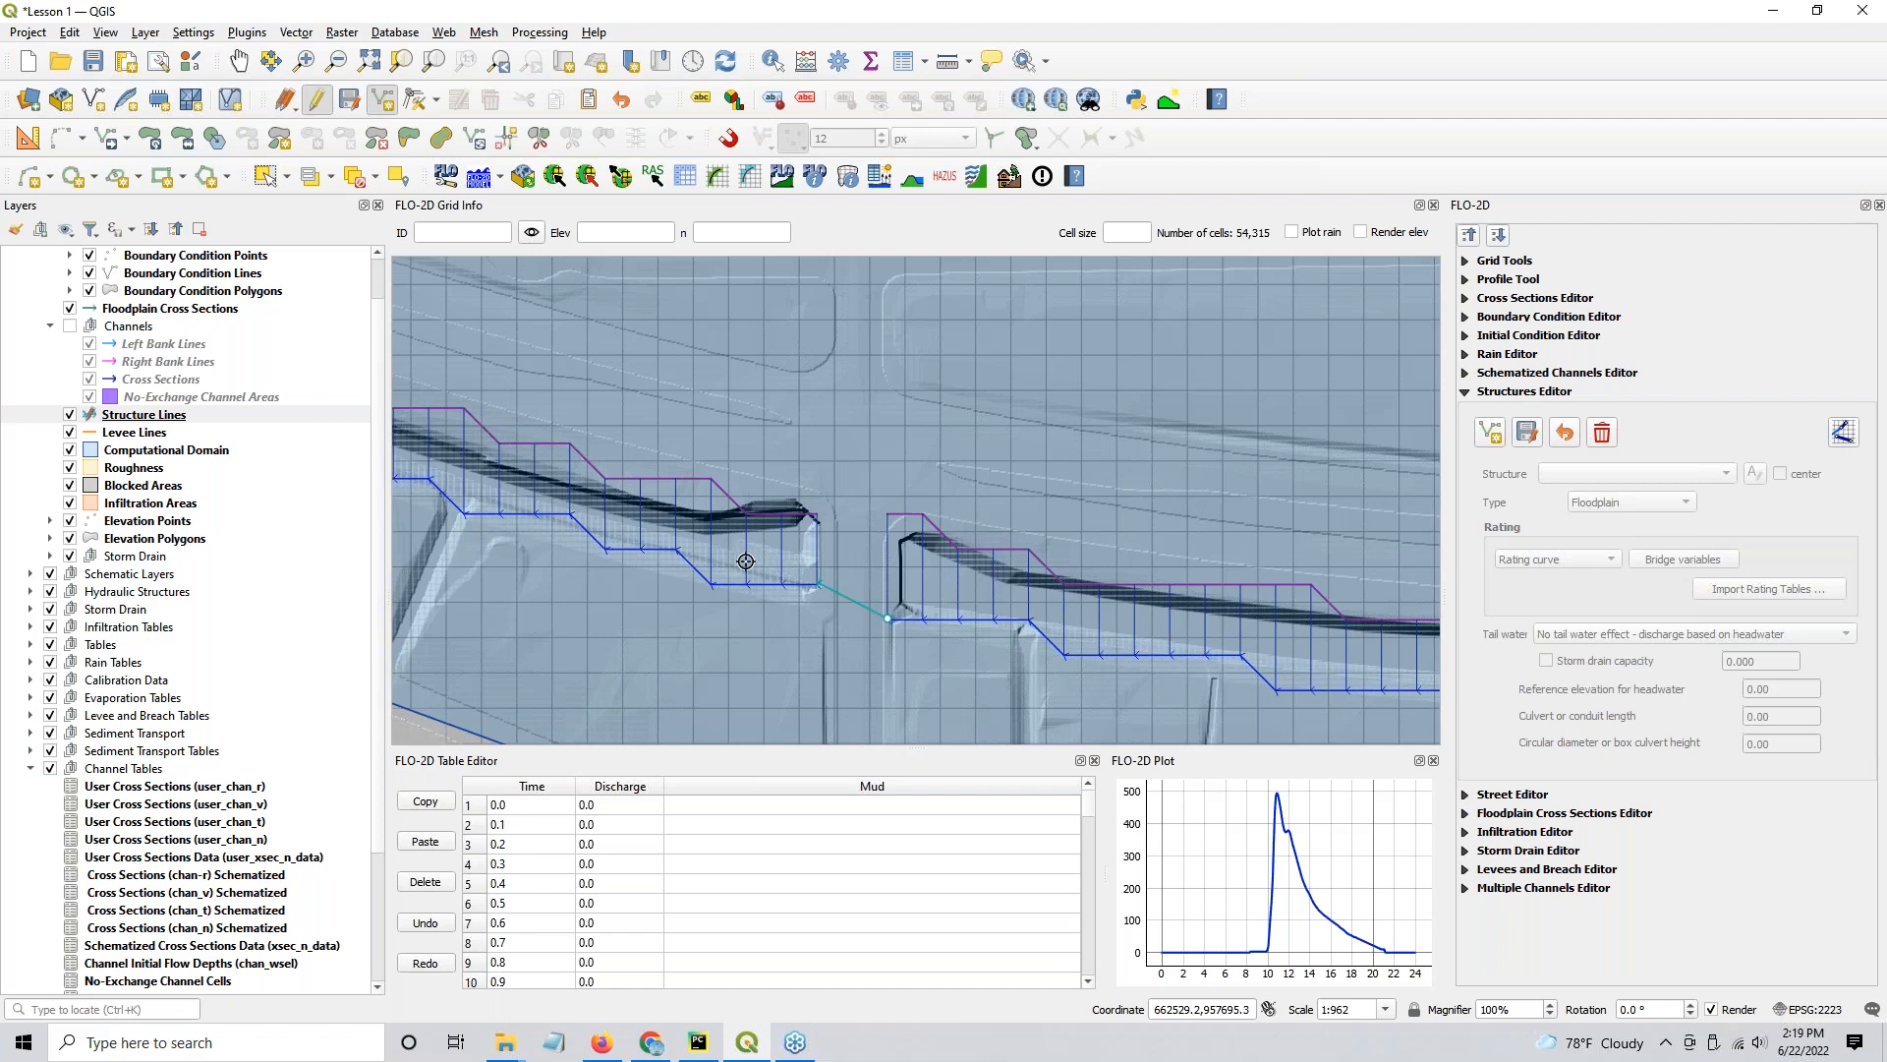
Step: Digitize a second structure line across the next channel gap to the west, connecting the left bank end cells, and save the structure lines
scroll(746, 561, "down", 3)
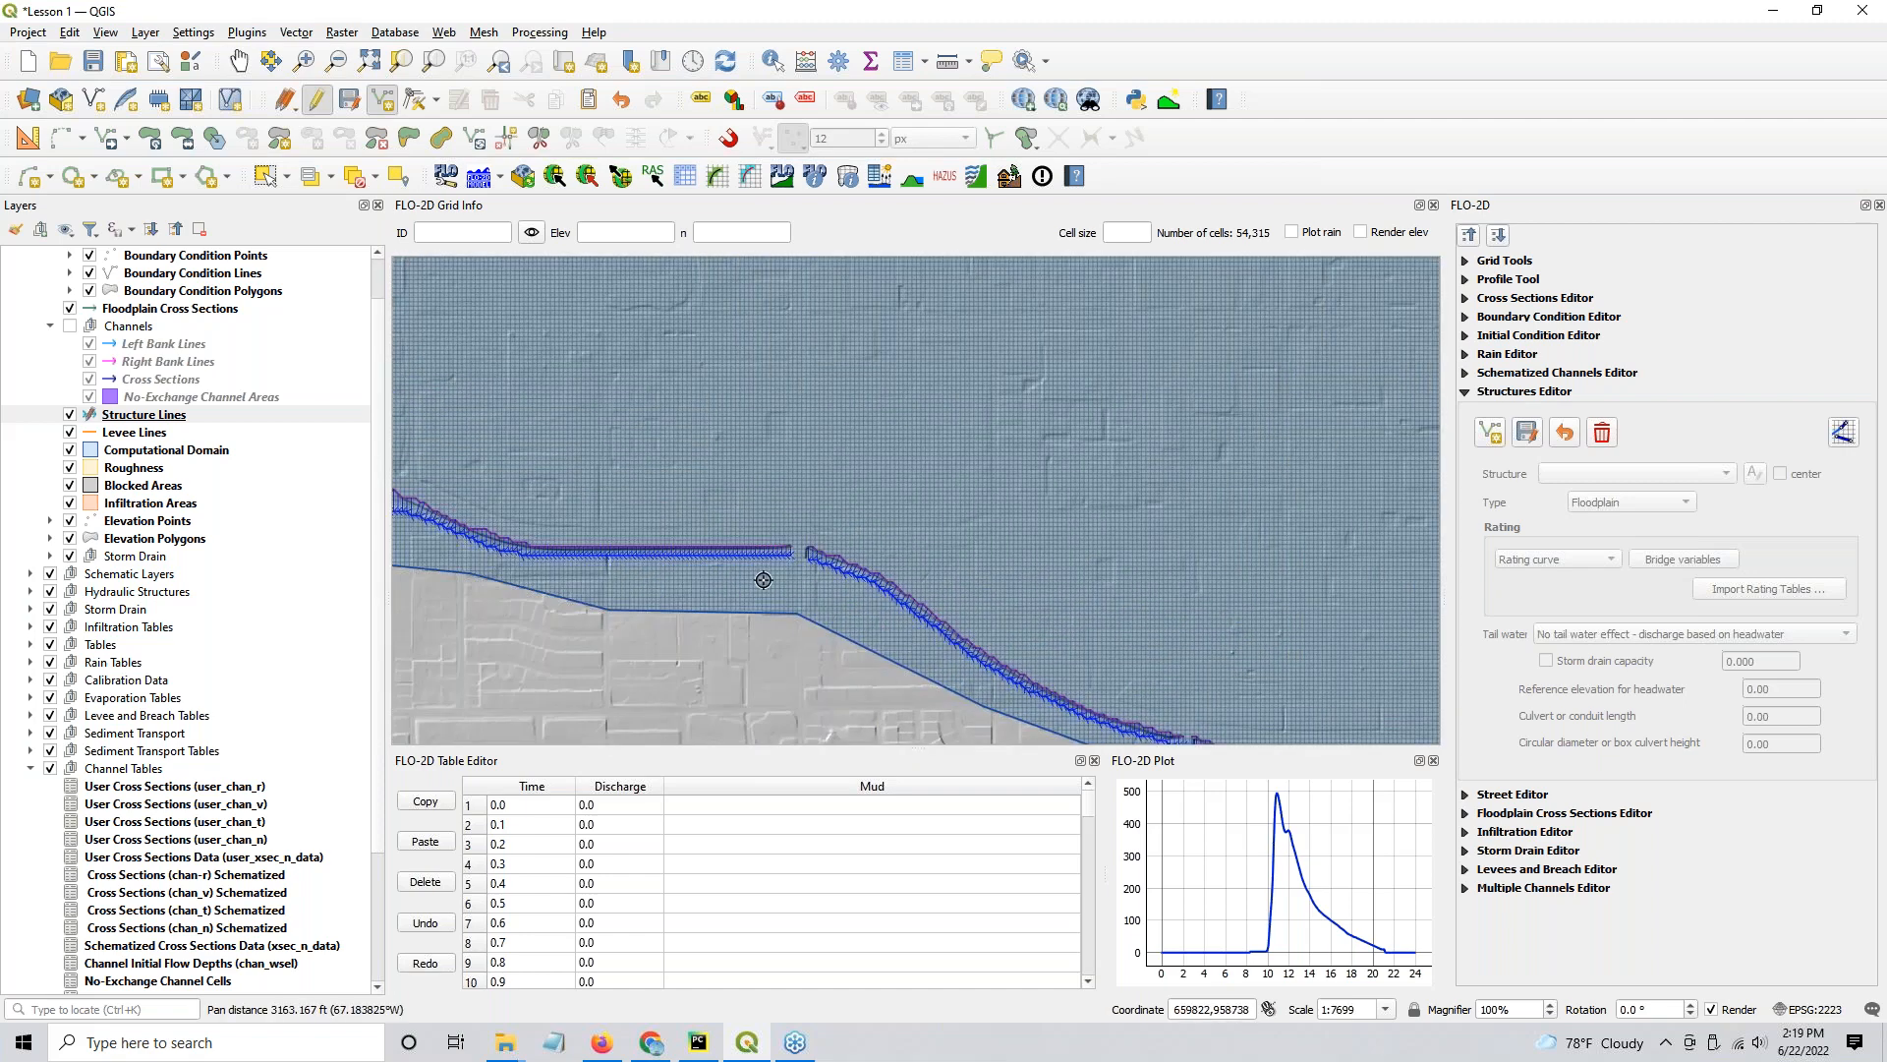
scroll(763, 580, "up", 3)
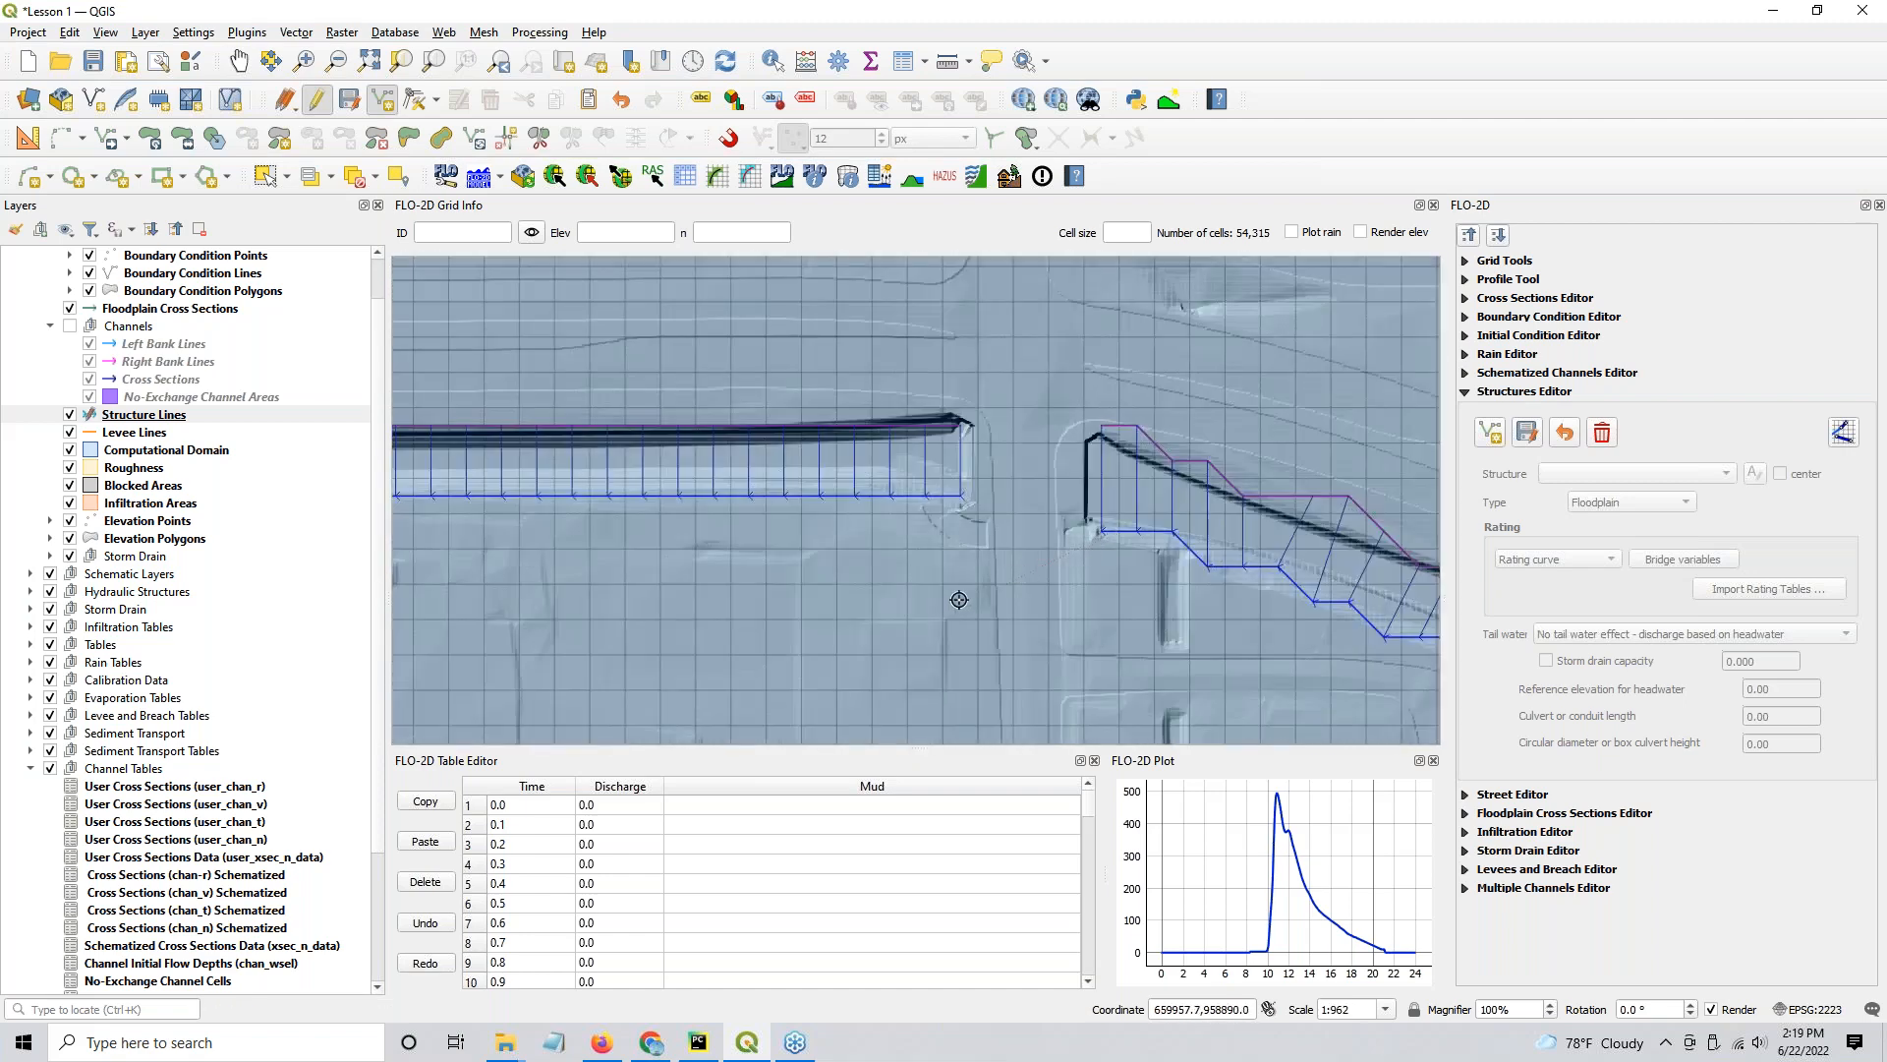
key("ctrl")
key("ctrl")
left_click(960, 498)
right_click(960, 595)
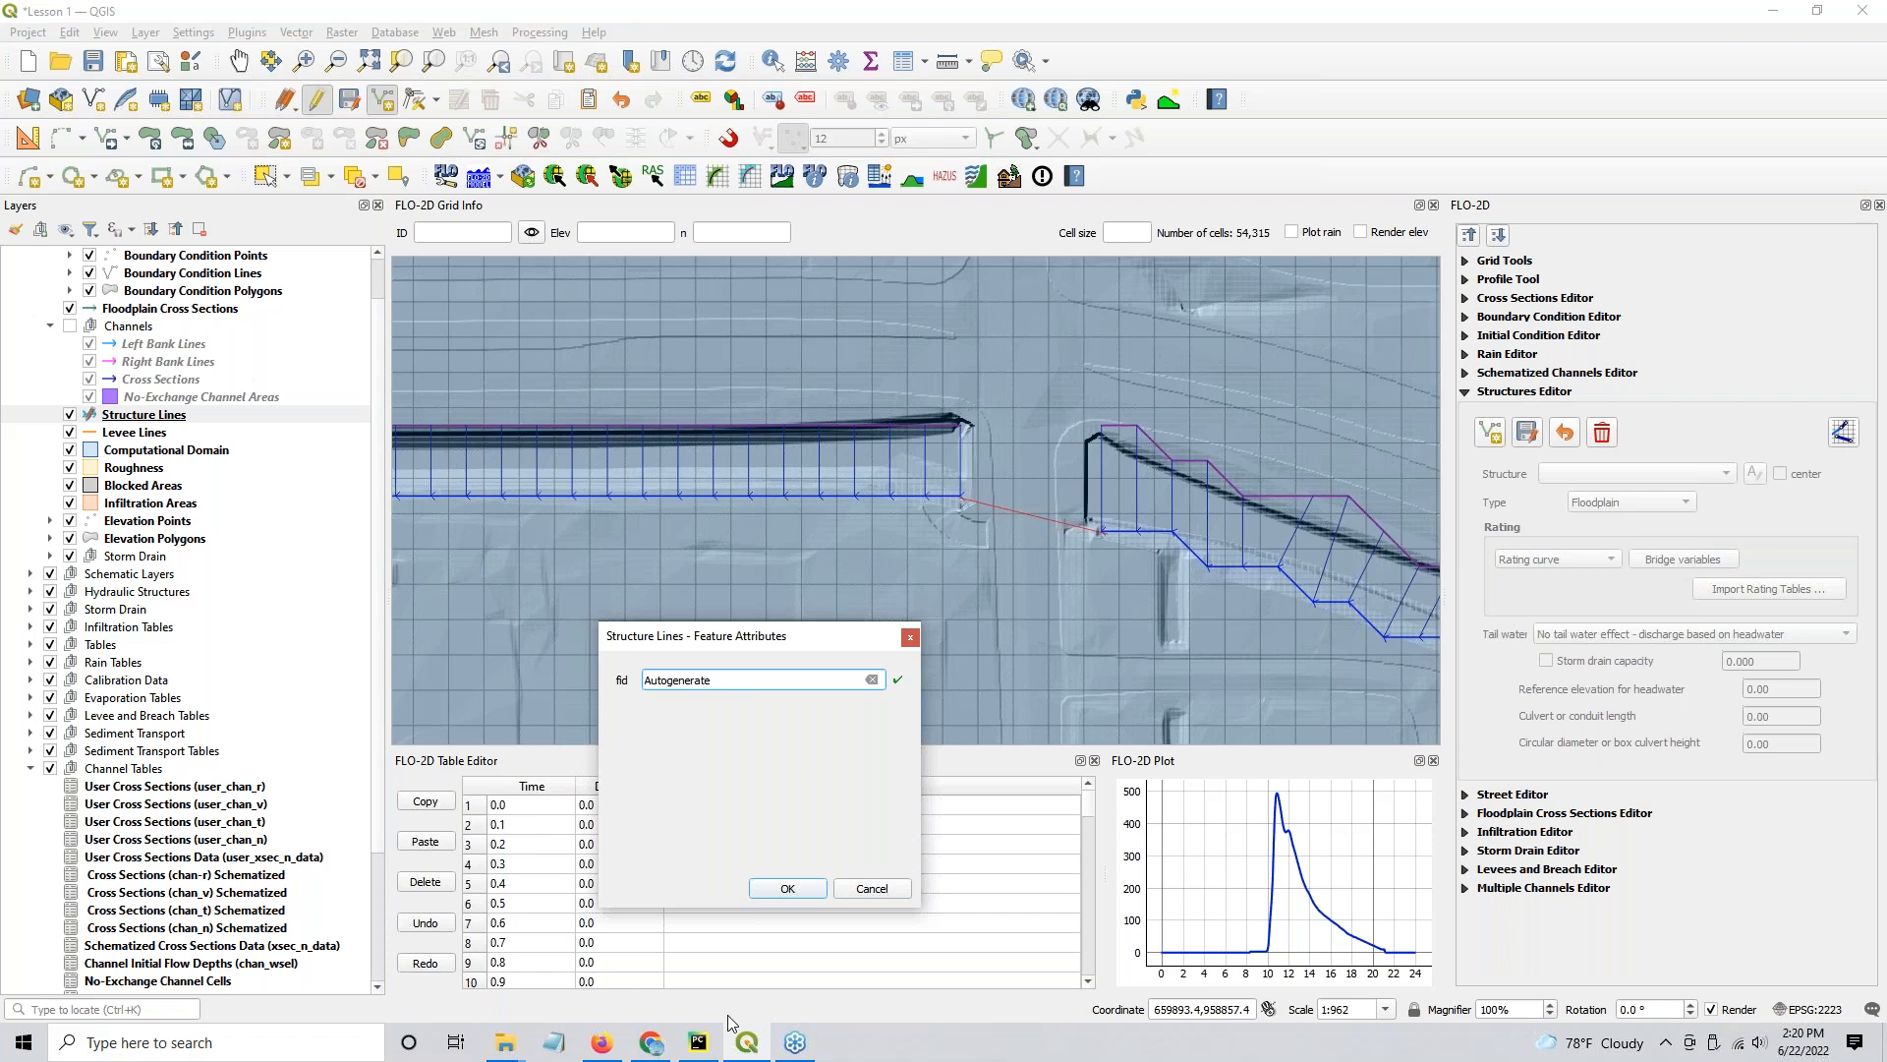
left_click(786, 888)
left_click(1526, 434)
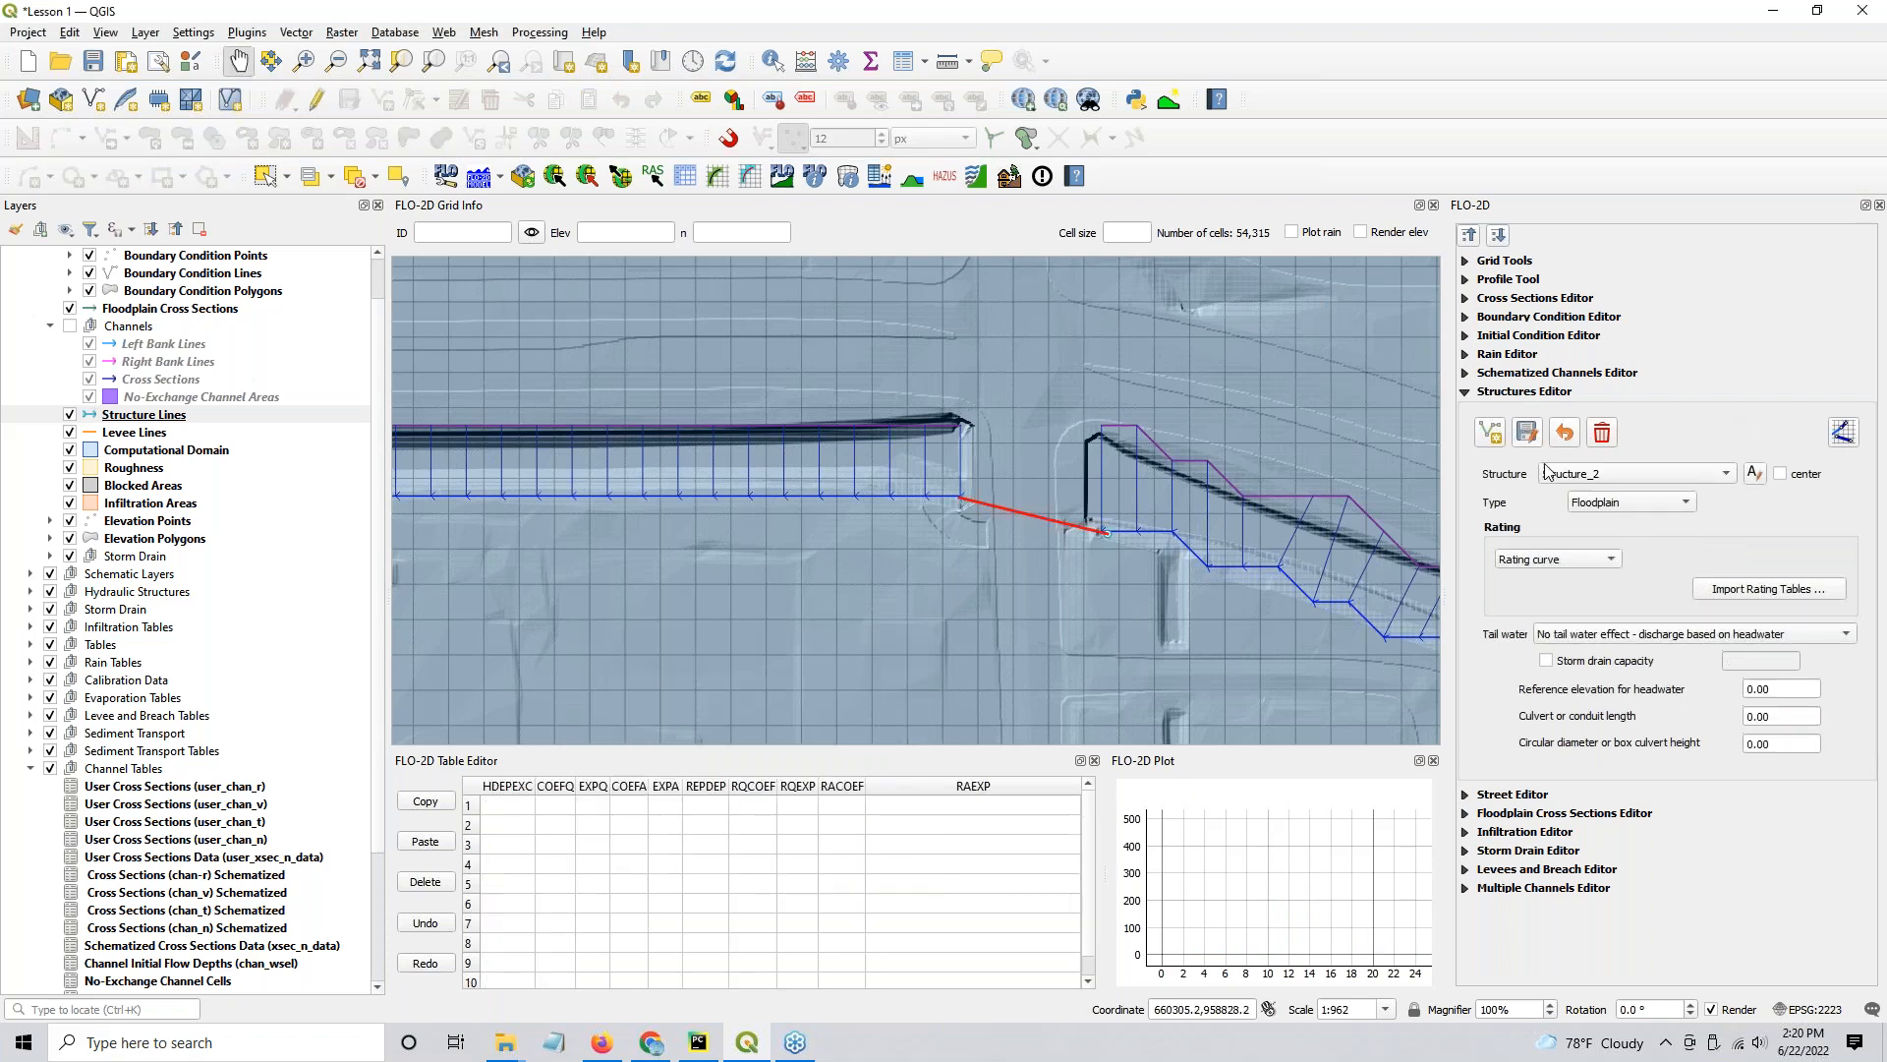
Step: Enable centering in the Structures Editor and select Structure_1
left_click(1581, 479)
left_click(1572, 454)
left_click(1671, 470)
left_click(1671, 469)
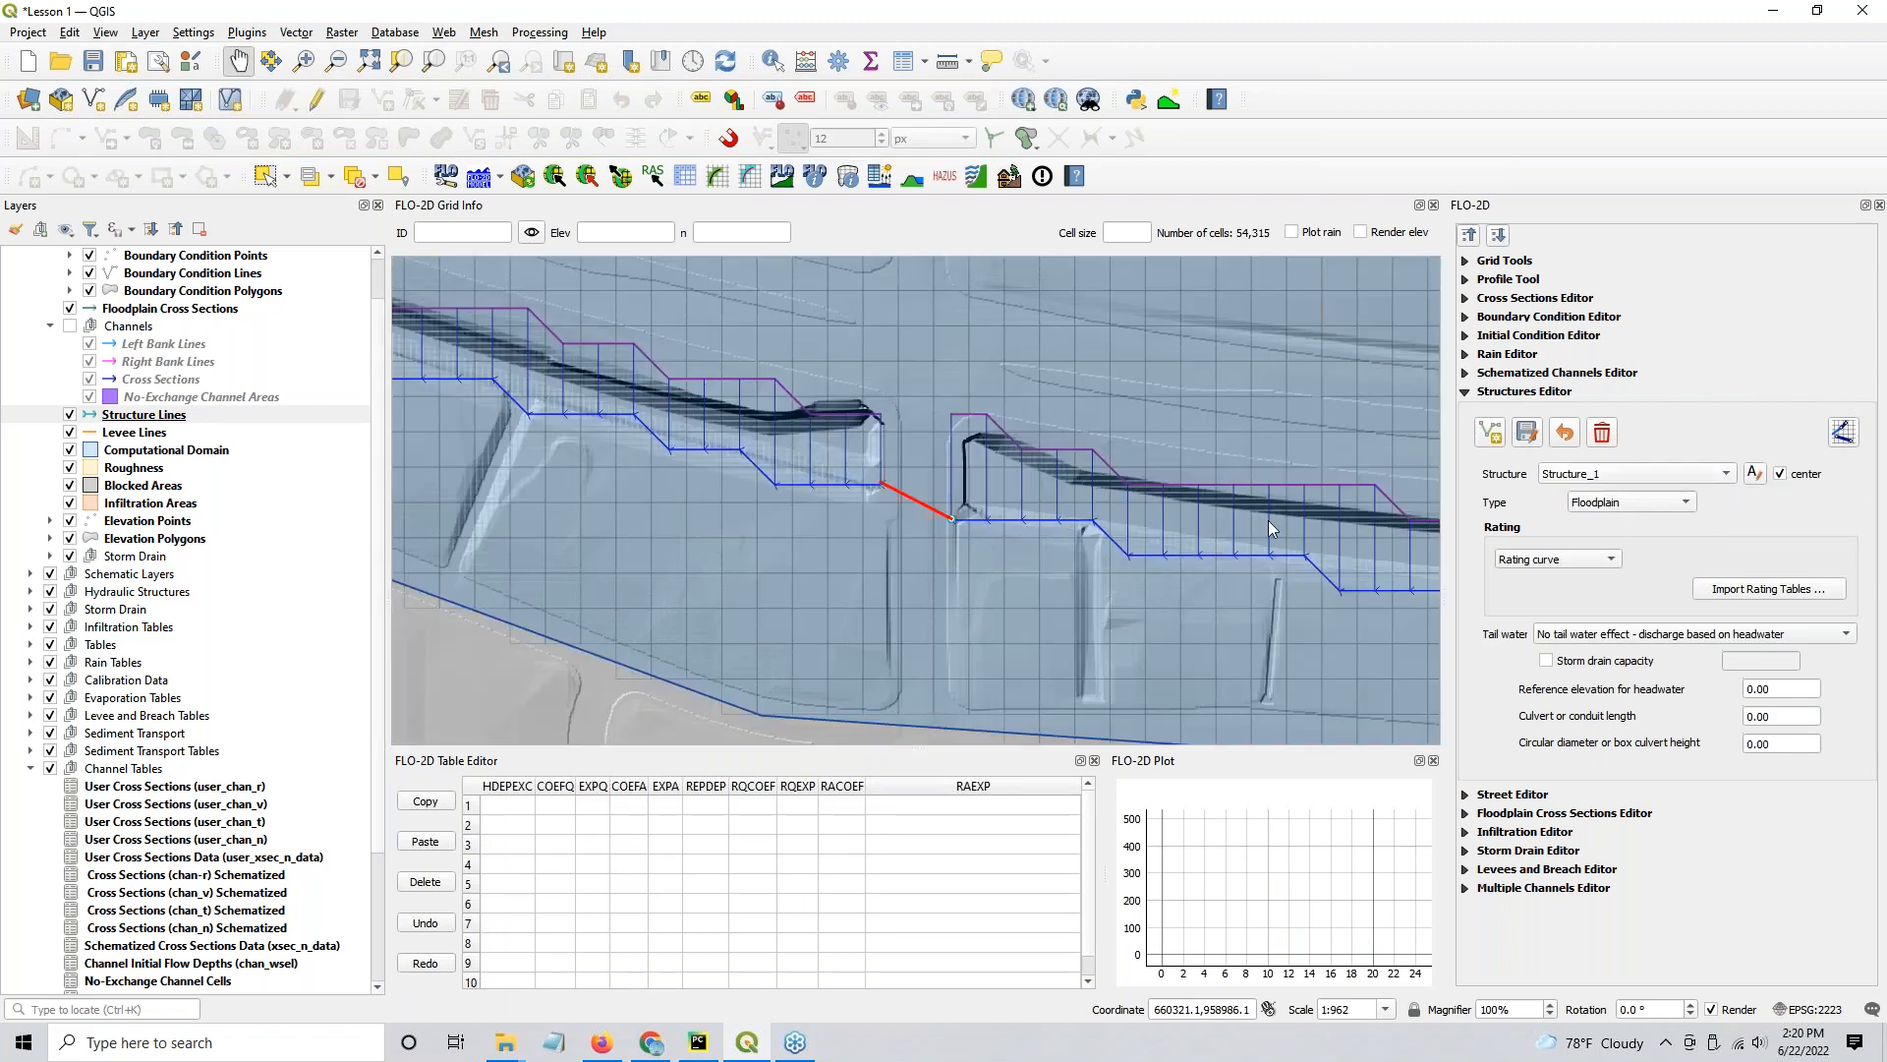
Step: Rename Structure_1 as Grnway1 and set its type to Channel
left_click(1754, 474)
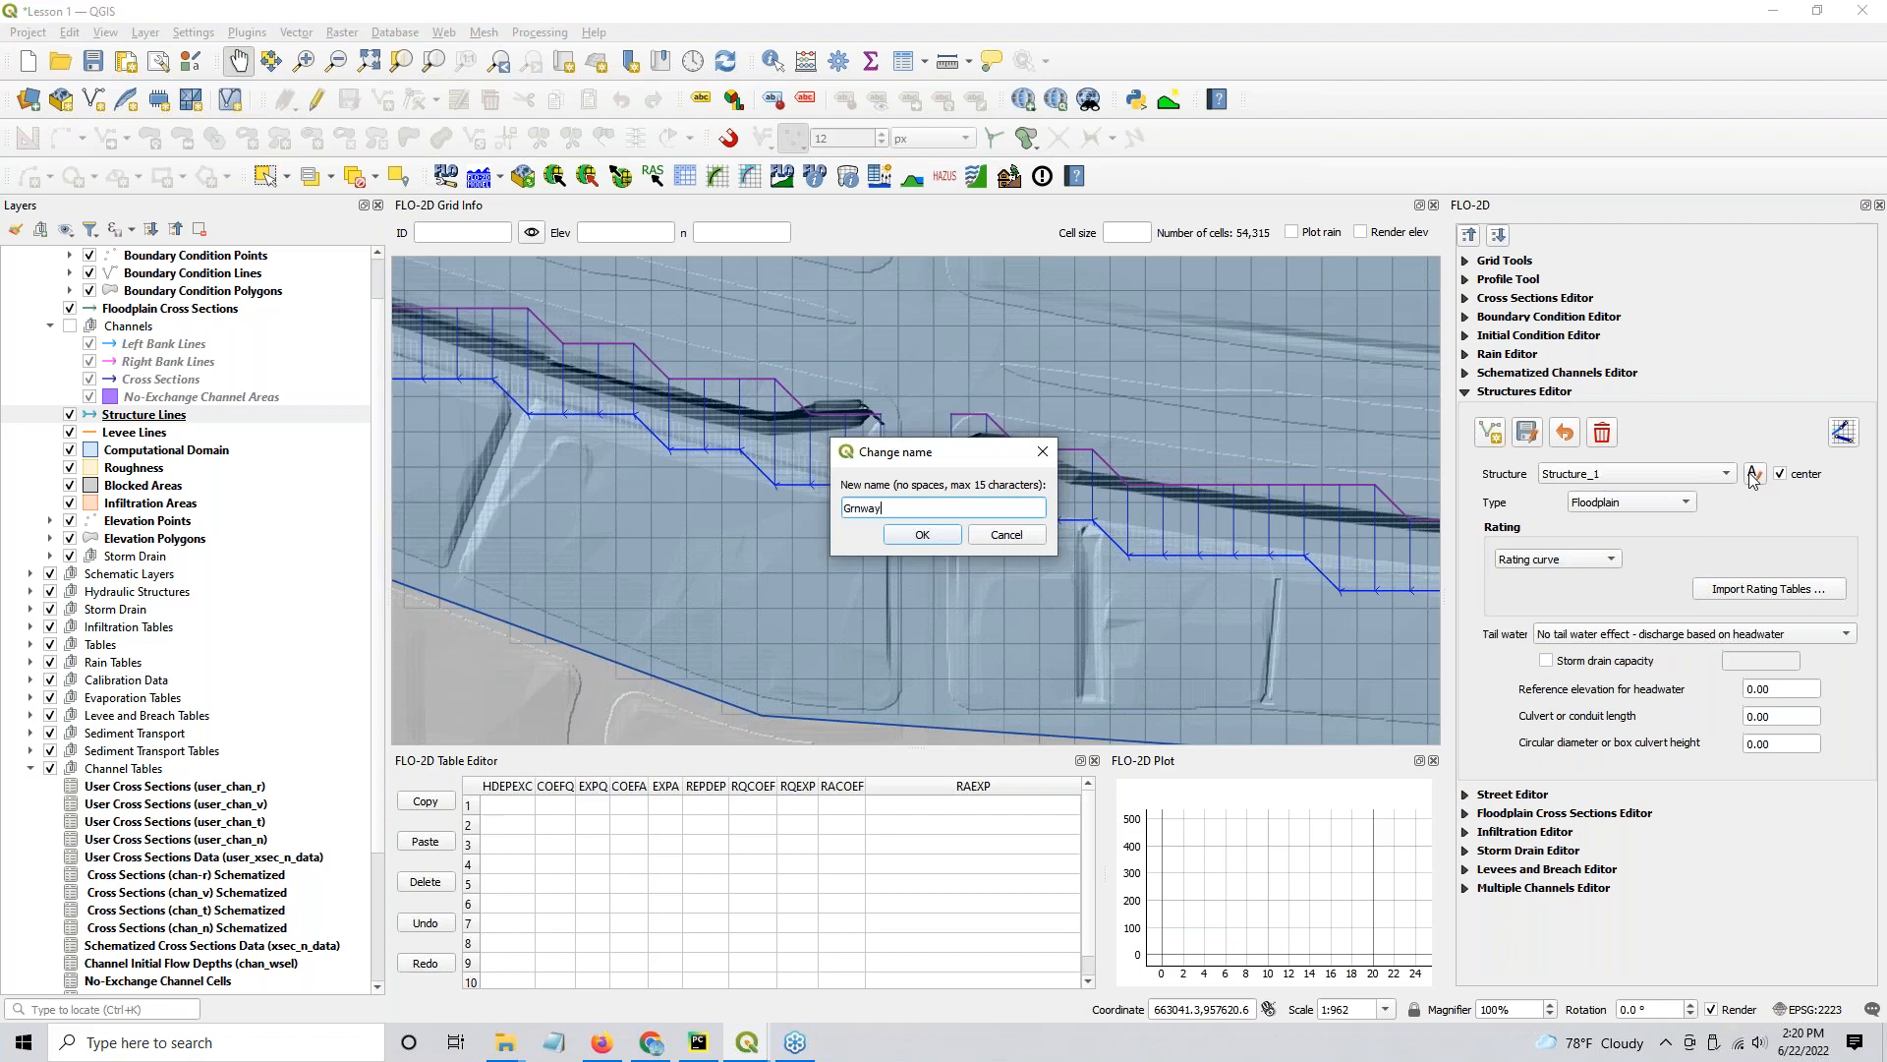
key("Return")
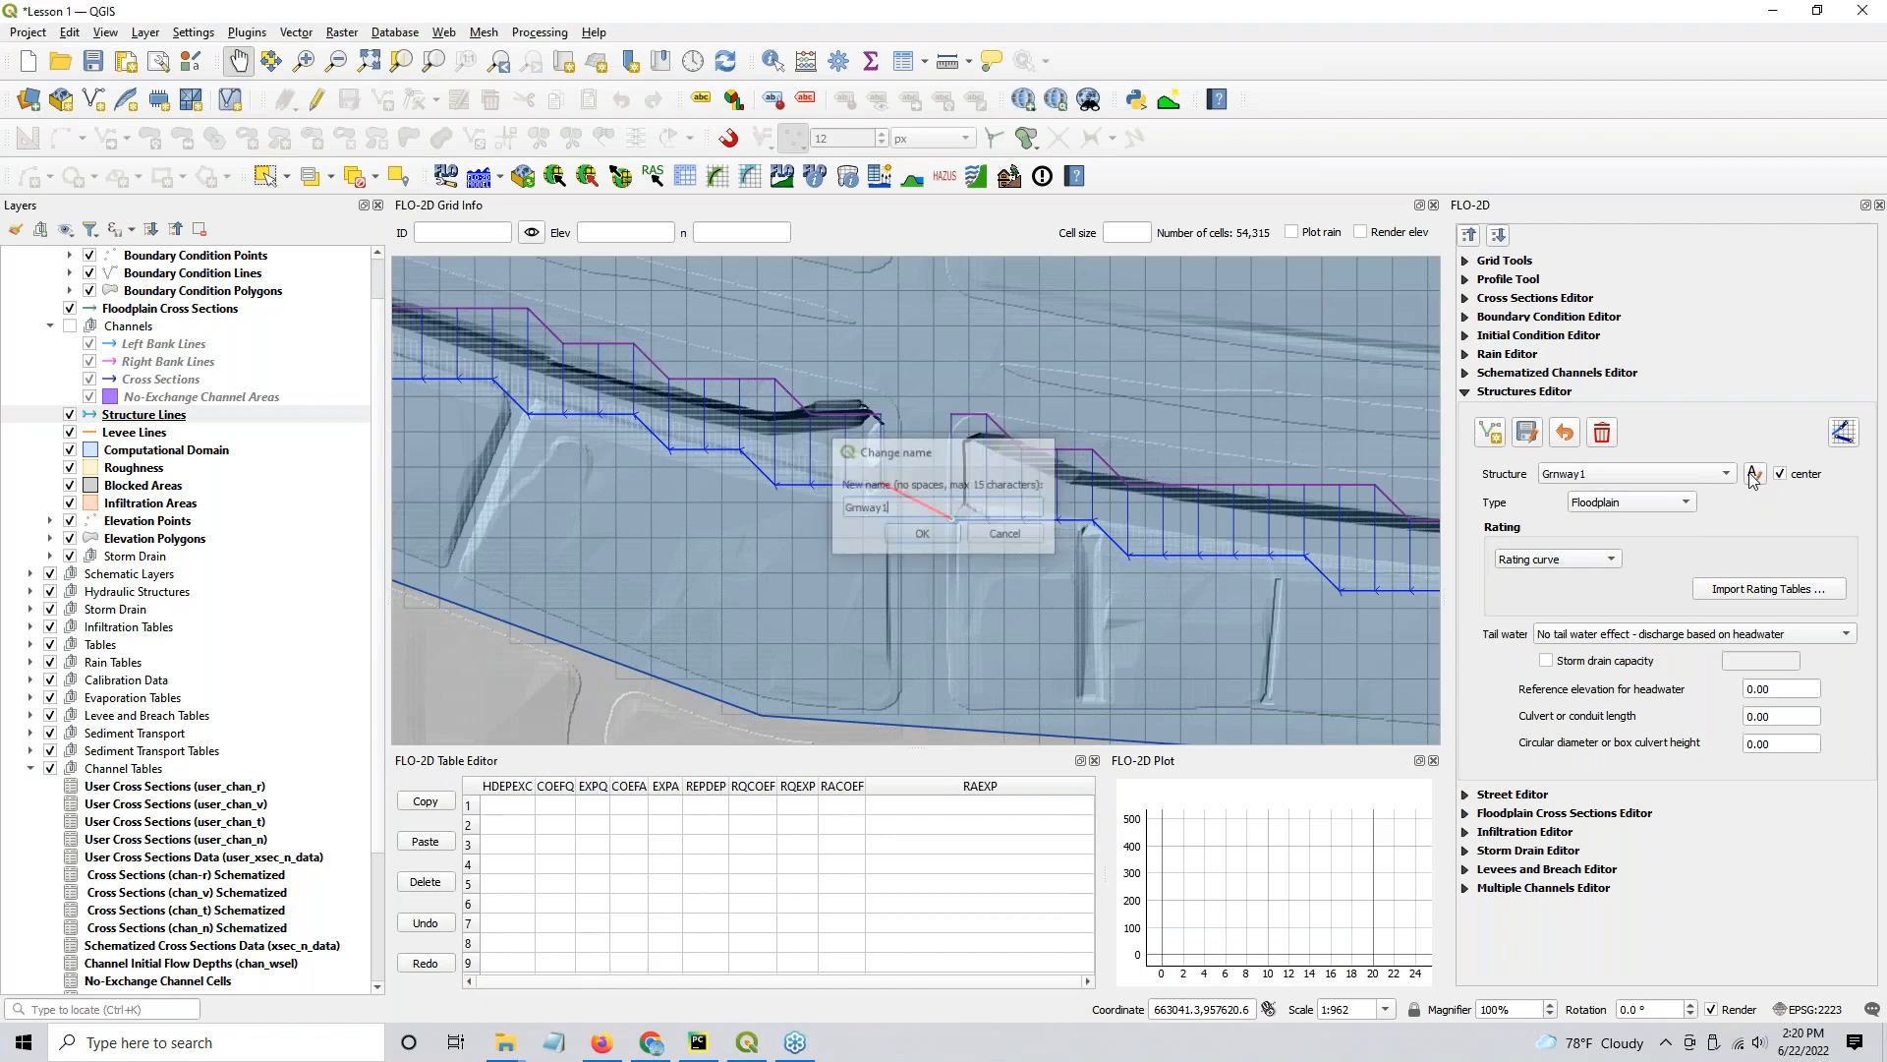
left_click(1617, 503)
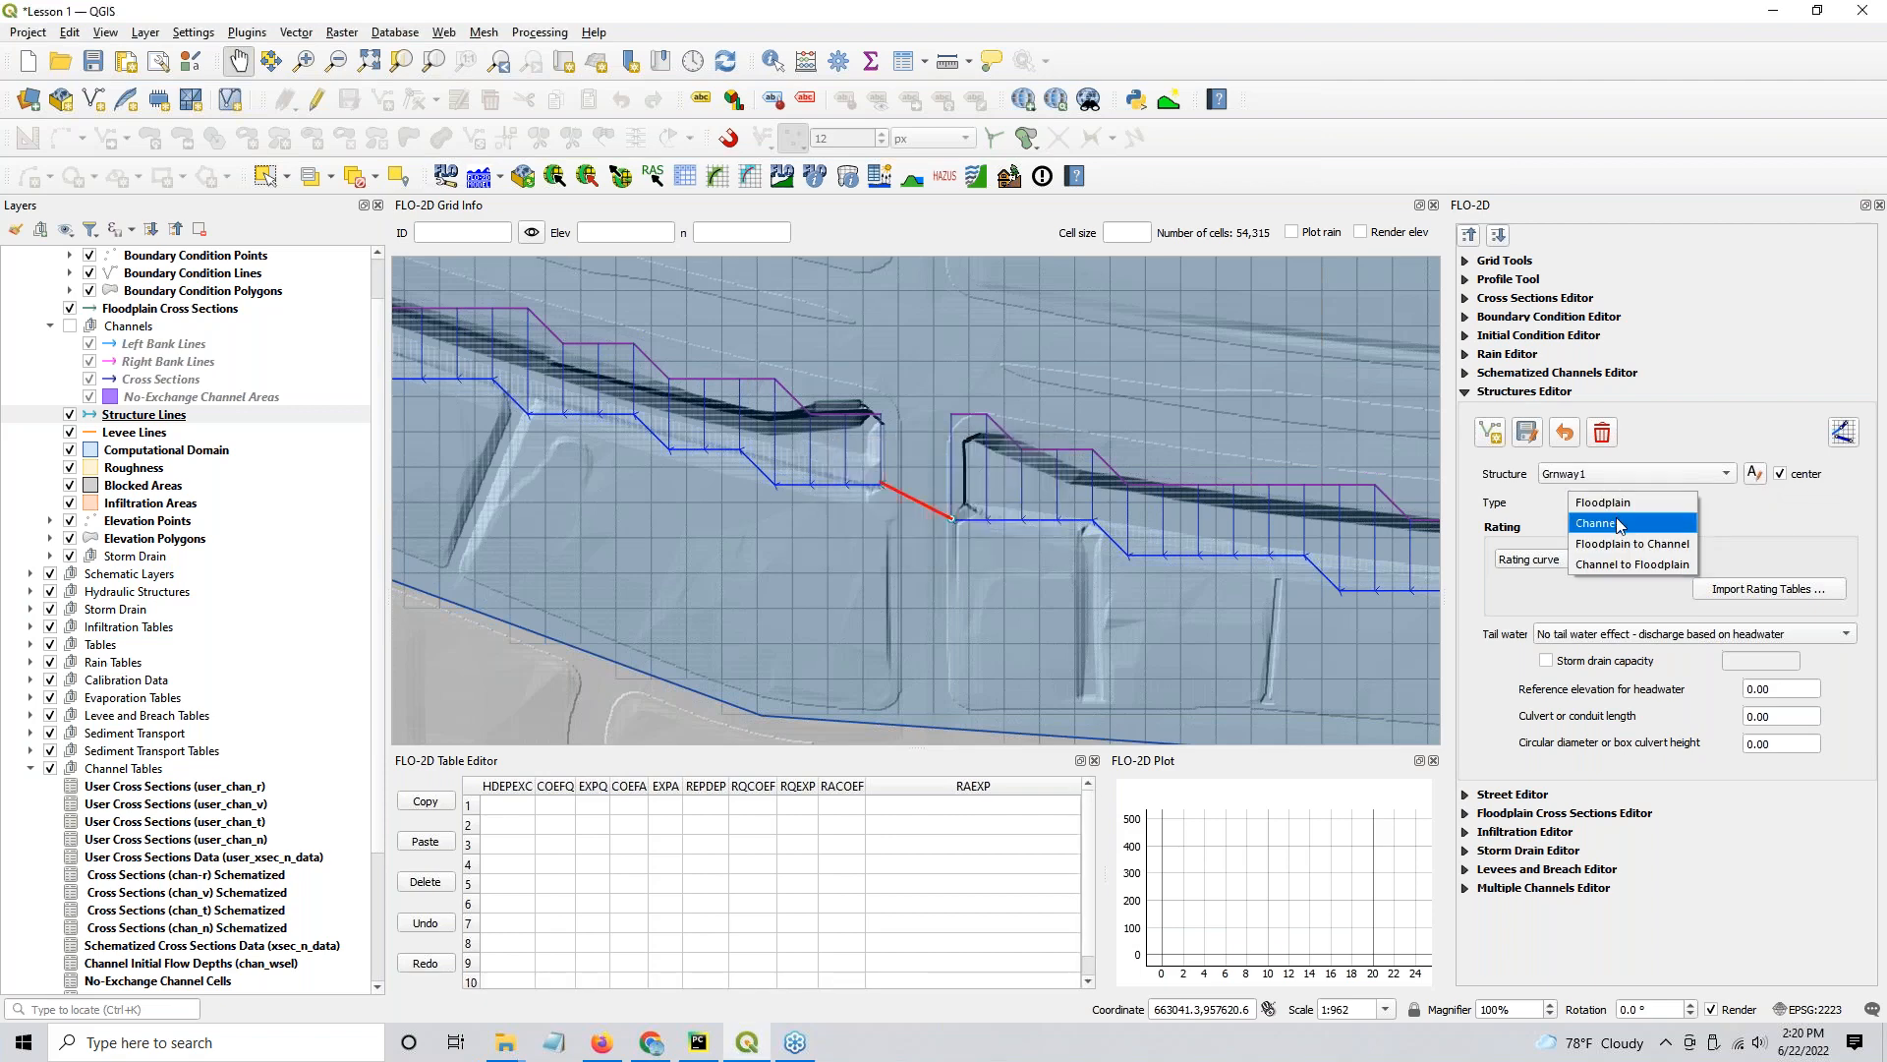
left_click(1620, 520)
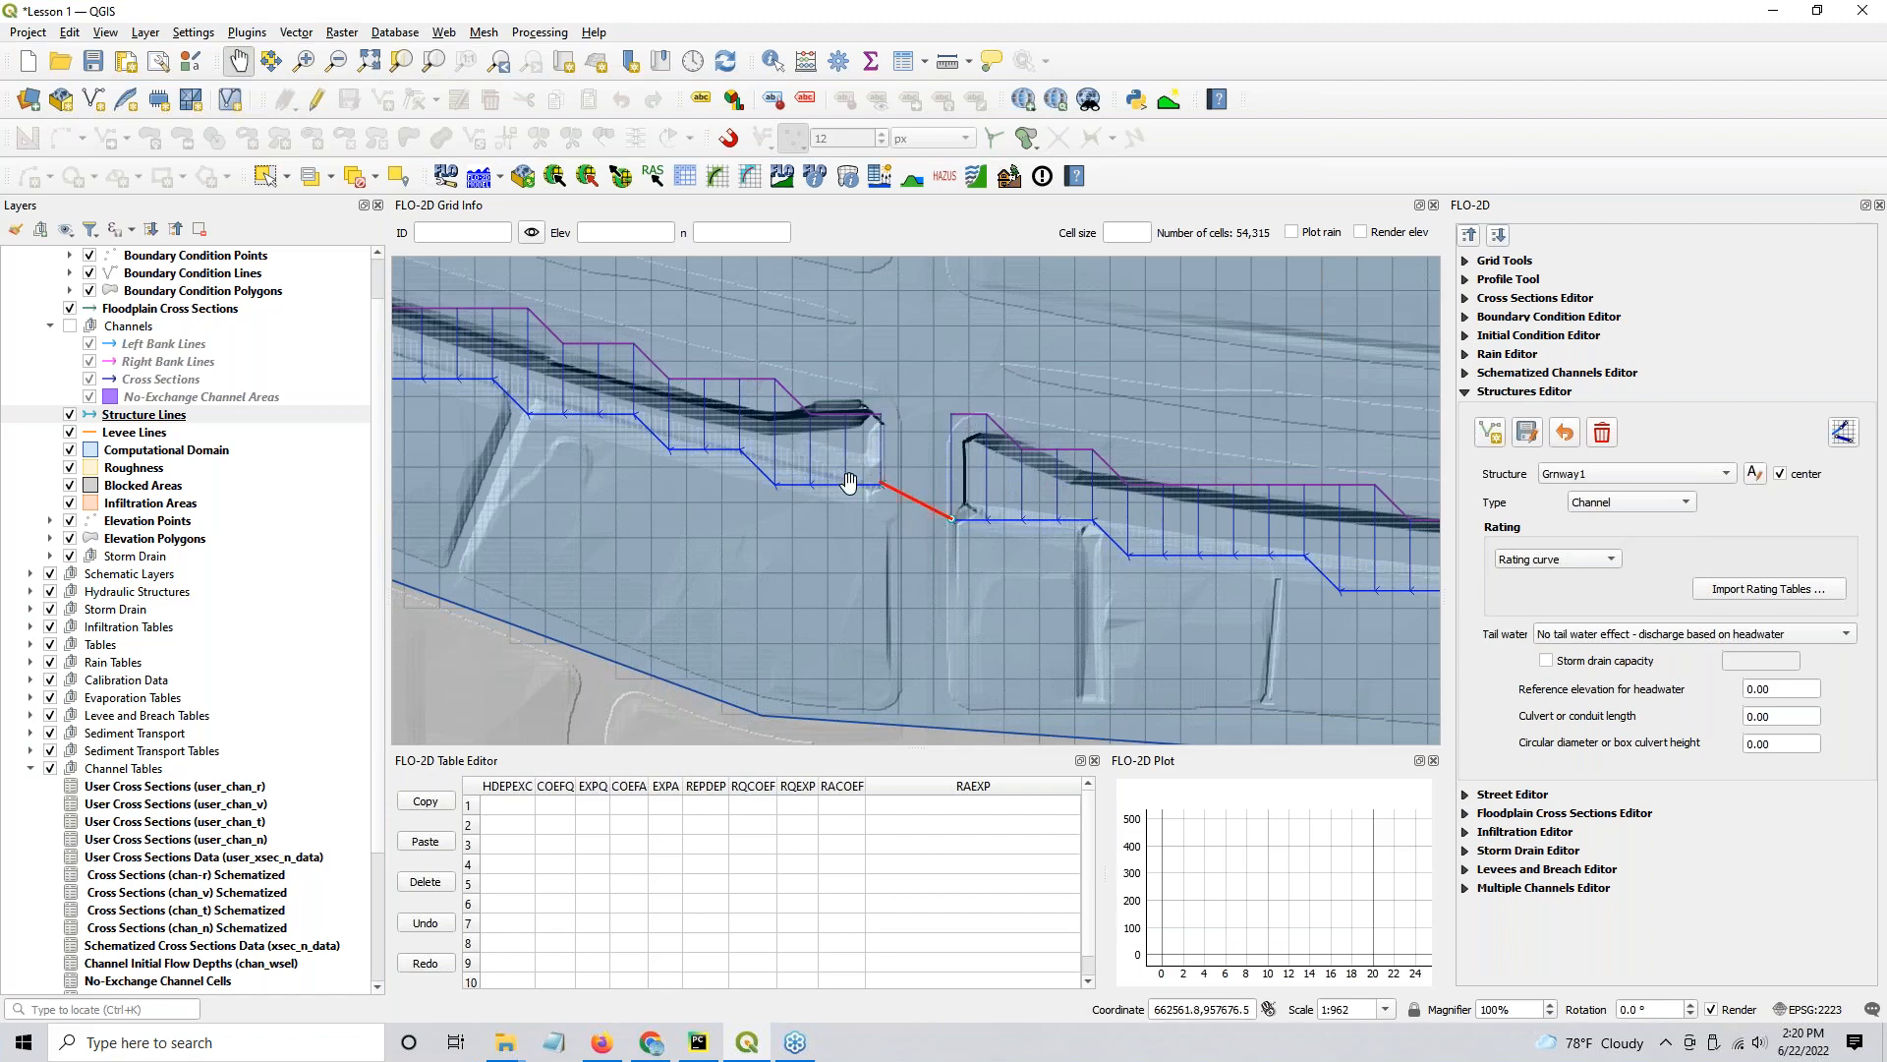
Step: Set the rating of structure Grnway1 to Rating table
left_click(1604, 555)
left_click(1581, 579)
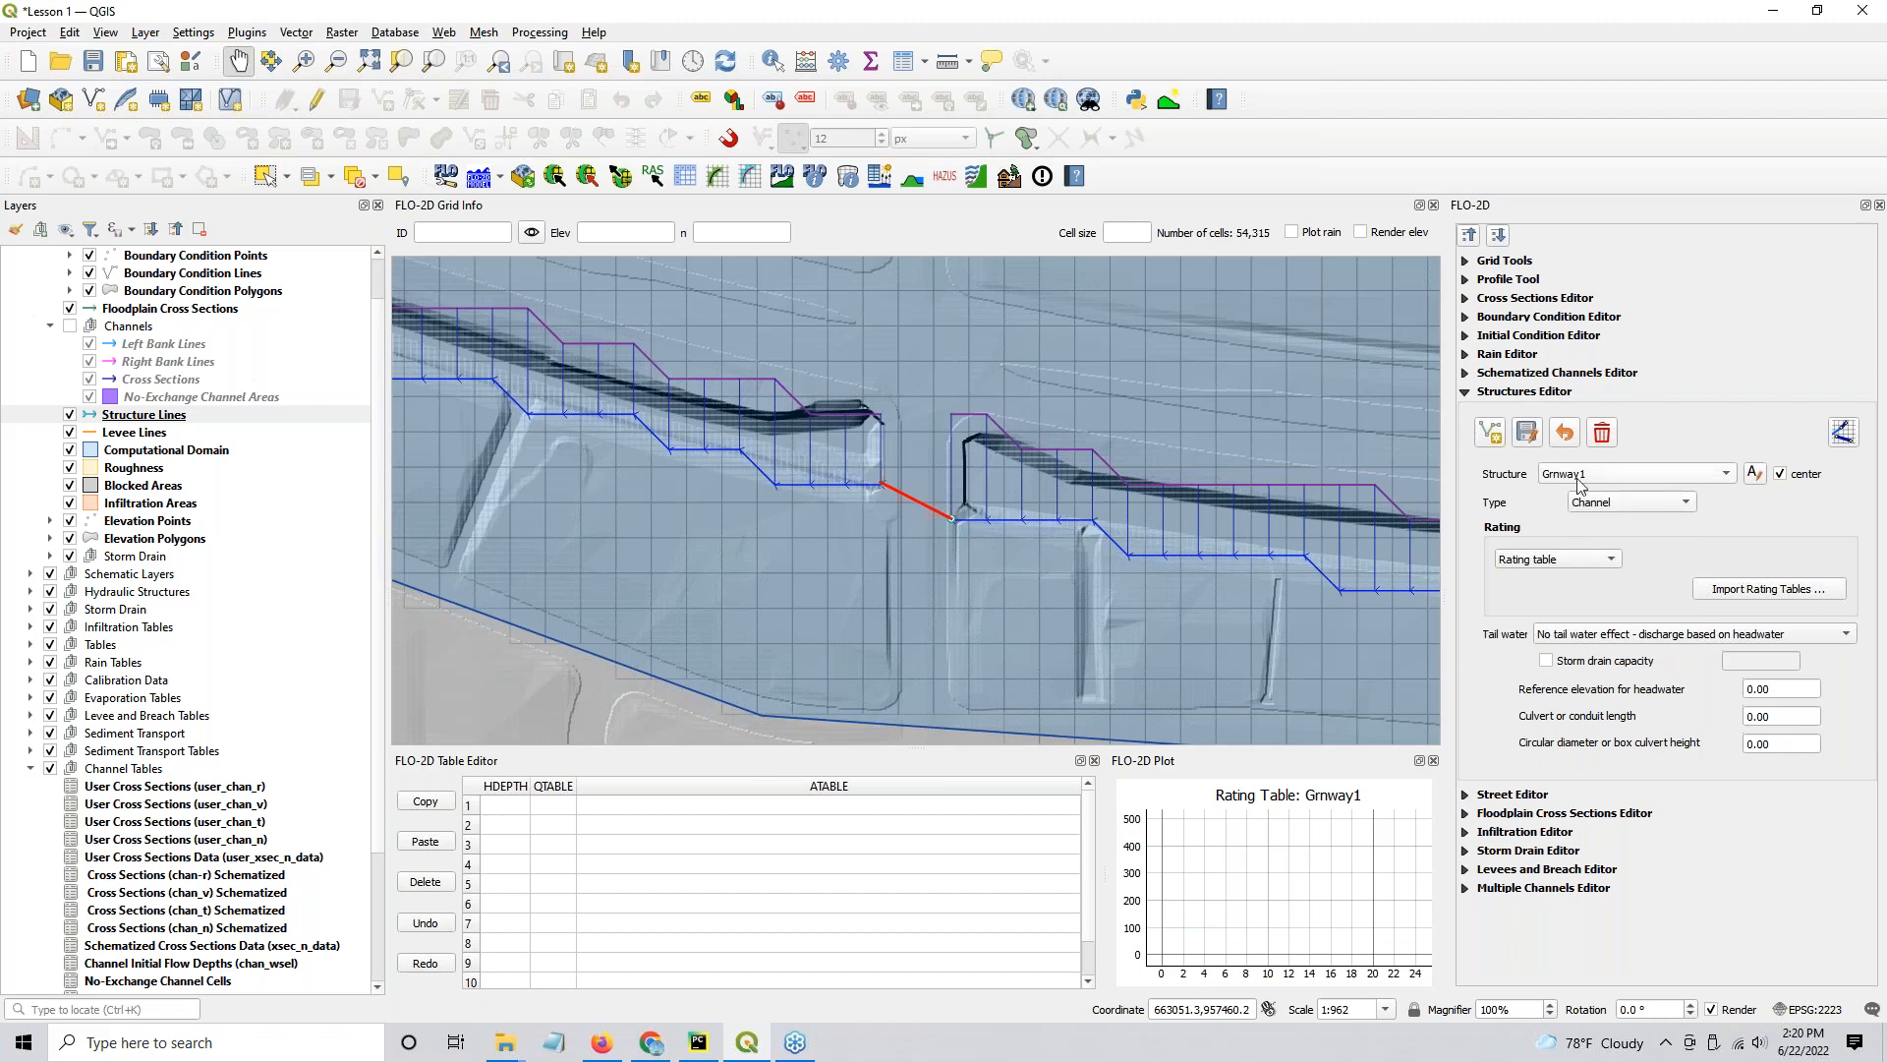
Step: Rename Structure_2 as Grnway2 and configure it as a Channel structure that uses a Rating table
scroll(1580, 484, "down", 1)
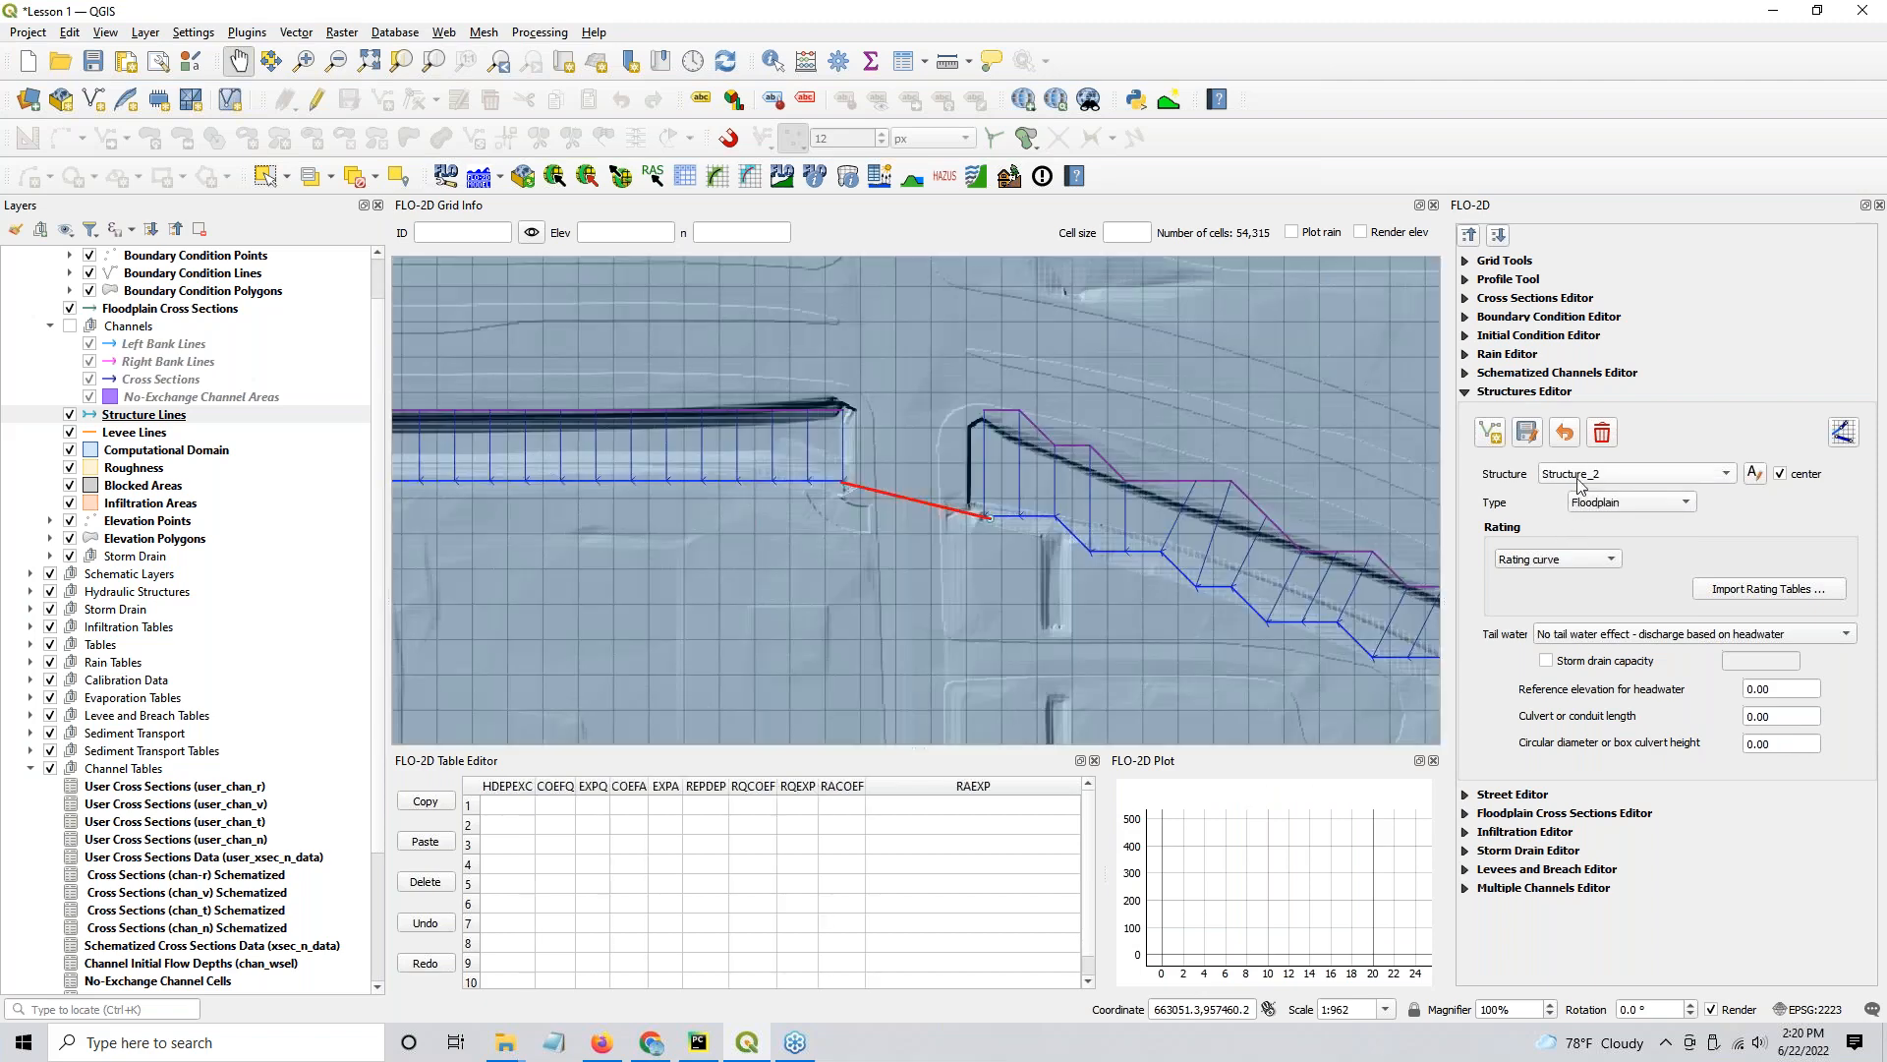
left_click(1766, 474)
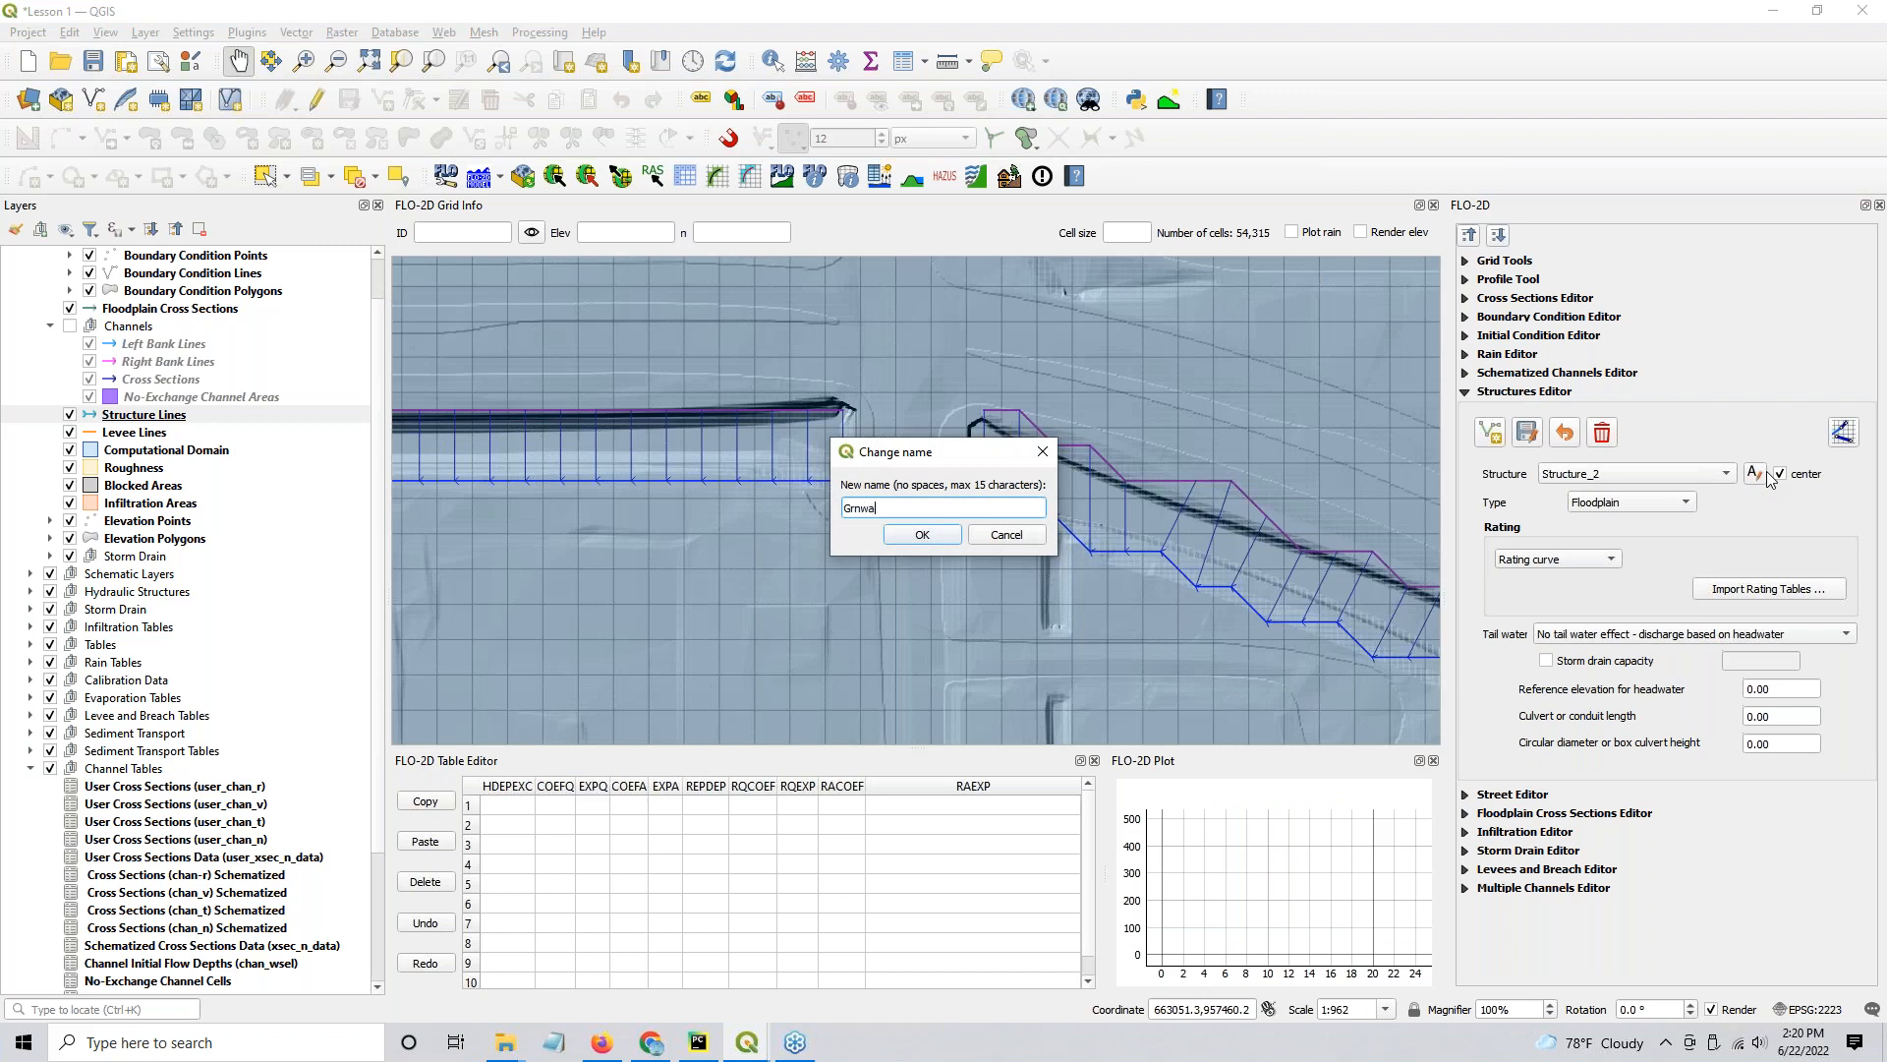
type("Grnway2")
key("Return")
left_click(1631, 503)
left_click(1631, 522)
left_click(1558, 558)
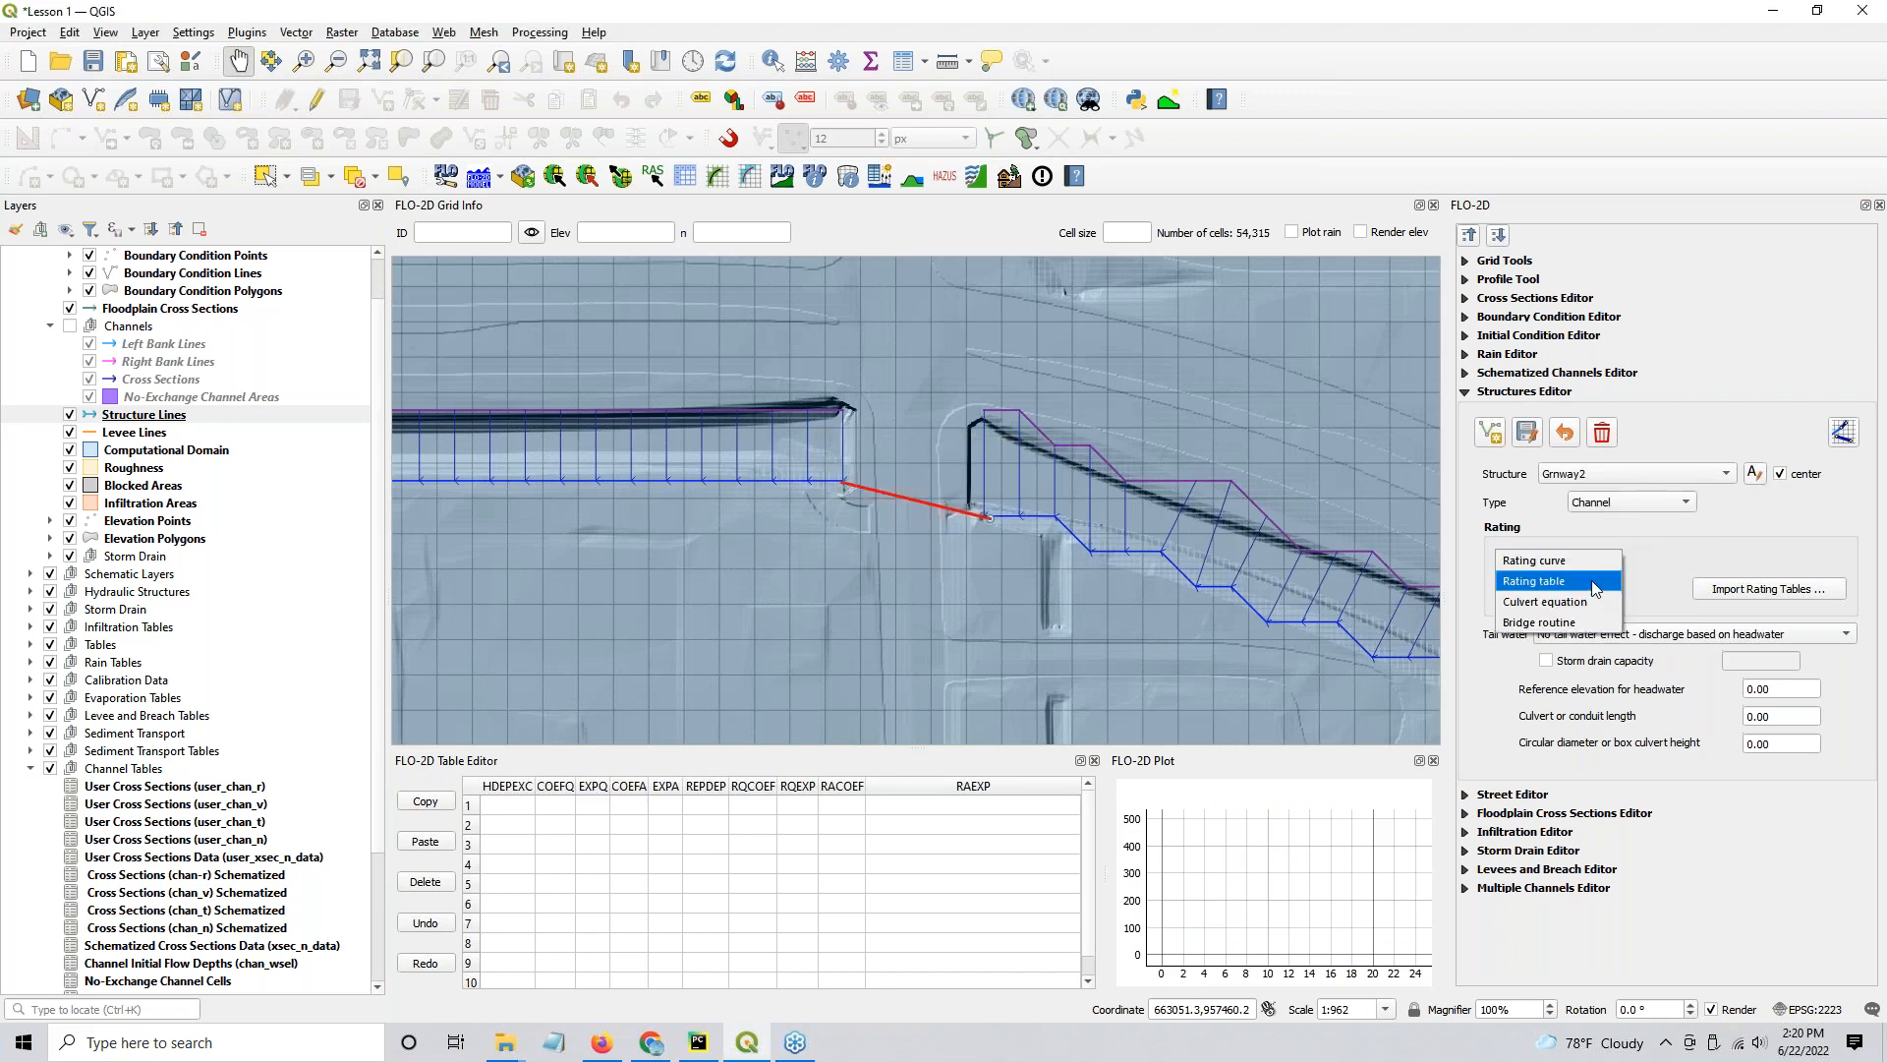
left_click(1541, 578)
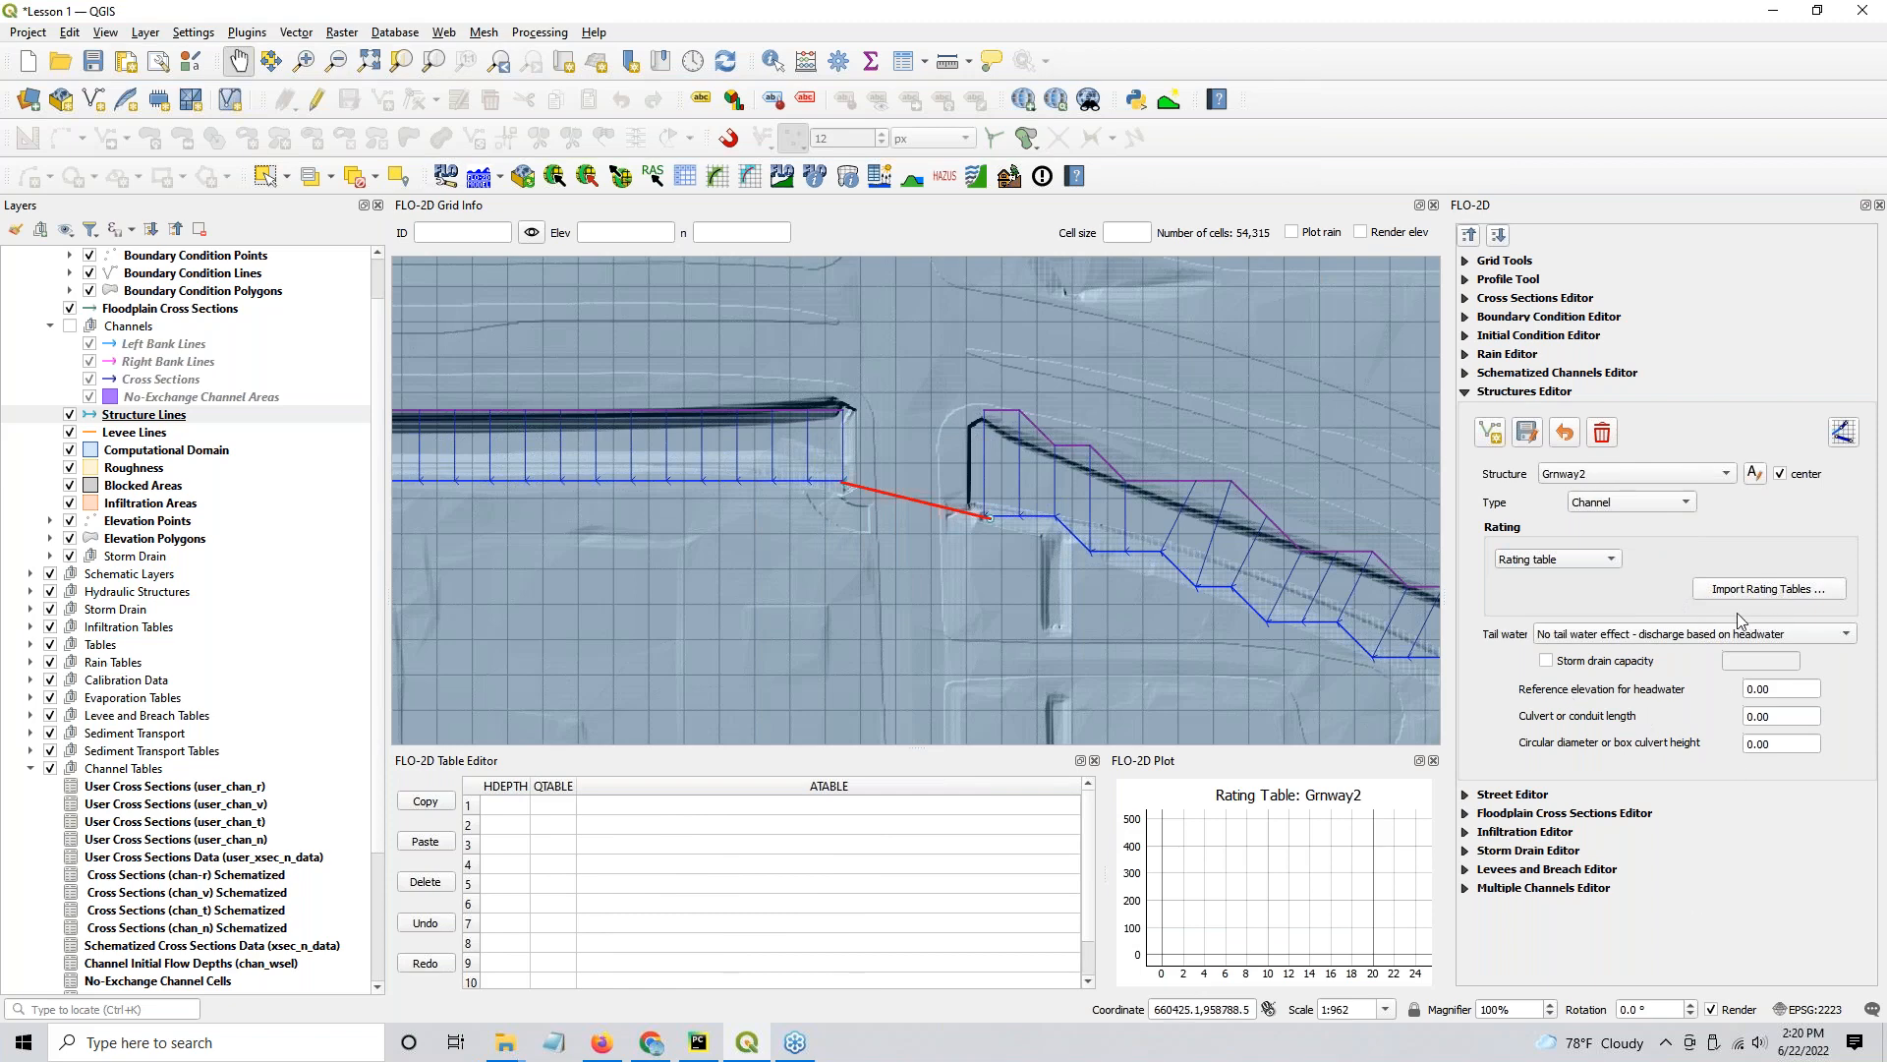
Step: Import the rating tables for both structures from Grnway1.txt and Grnway2.txt in the Hydraulic Structures folder
scroll(993, 536, "down", 2)
left_click_drag(996, 543, 627, 343)
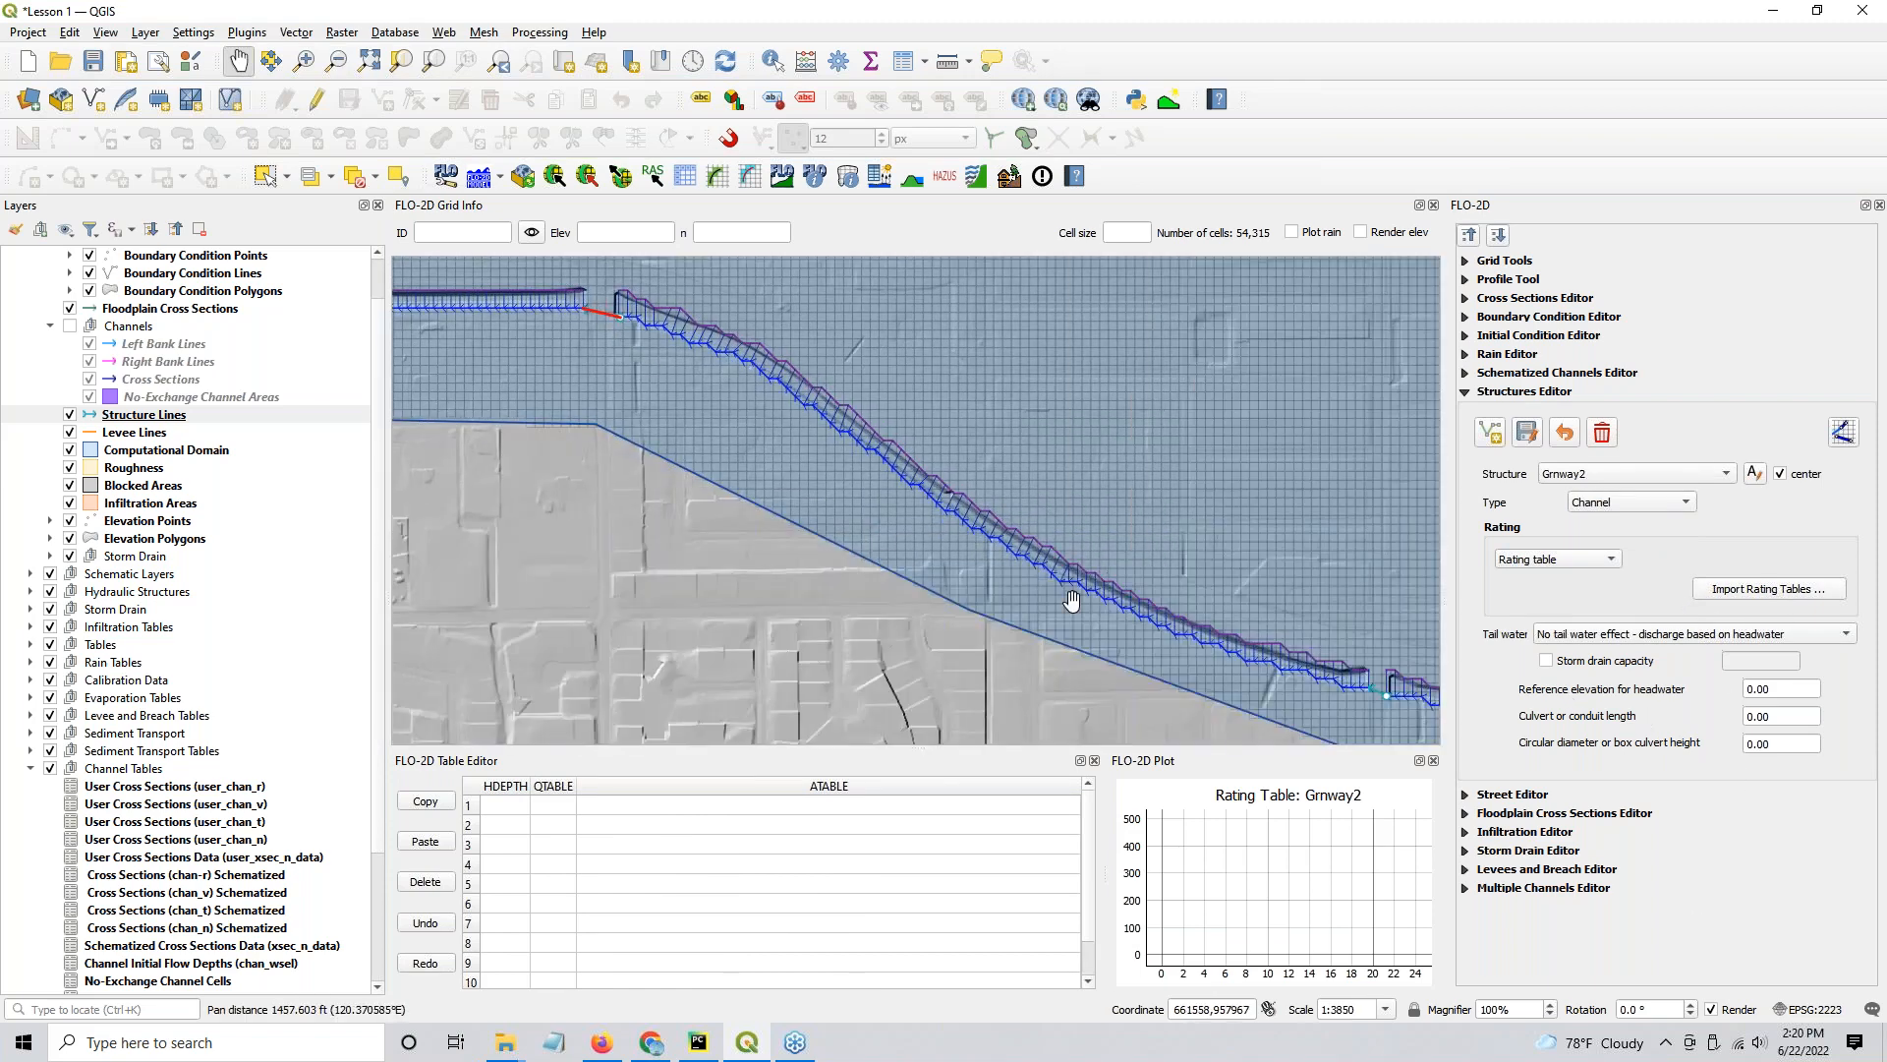
left_click_drag(1067, 602, 897, 540)
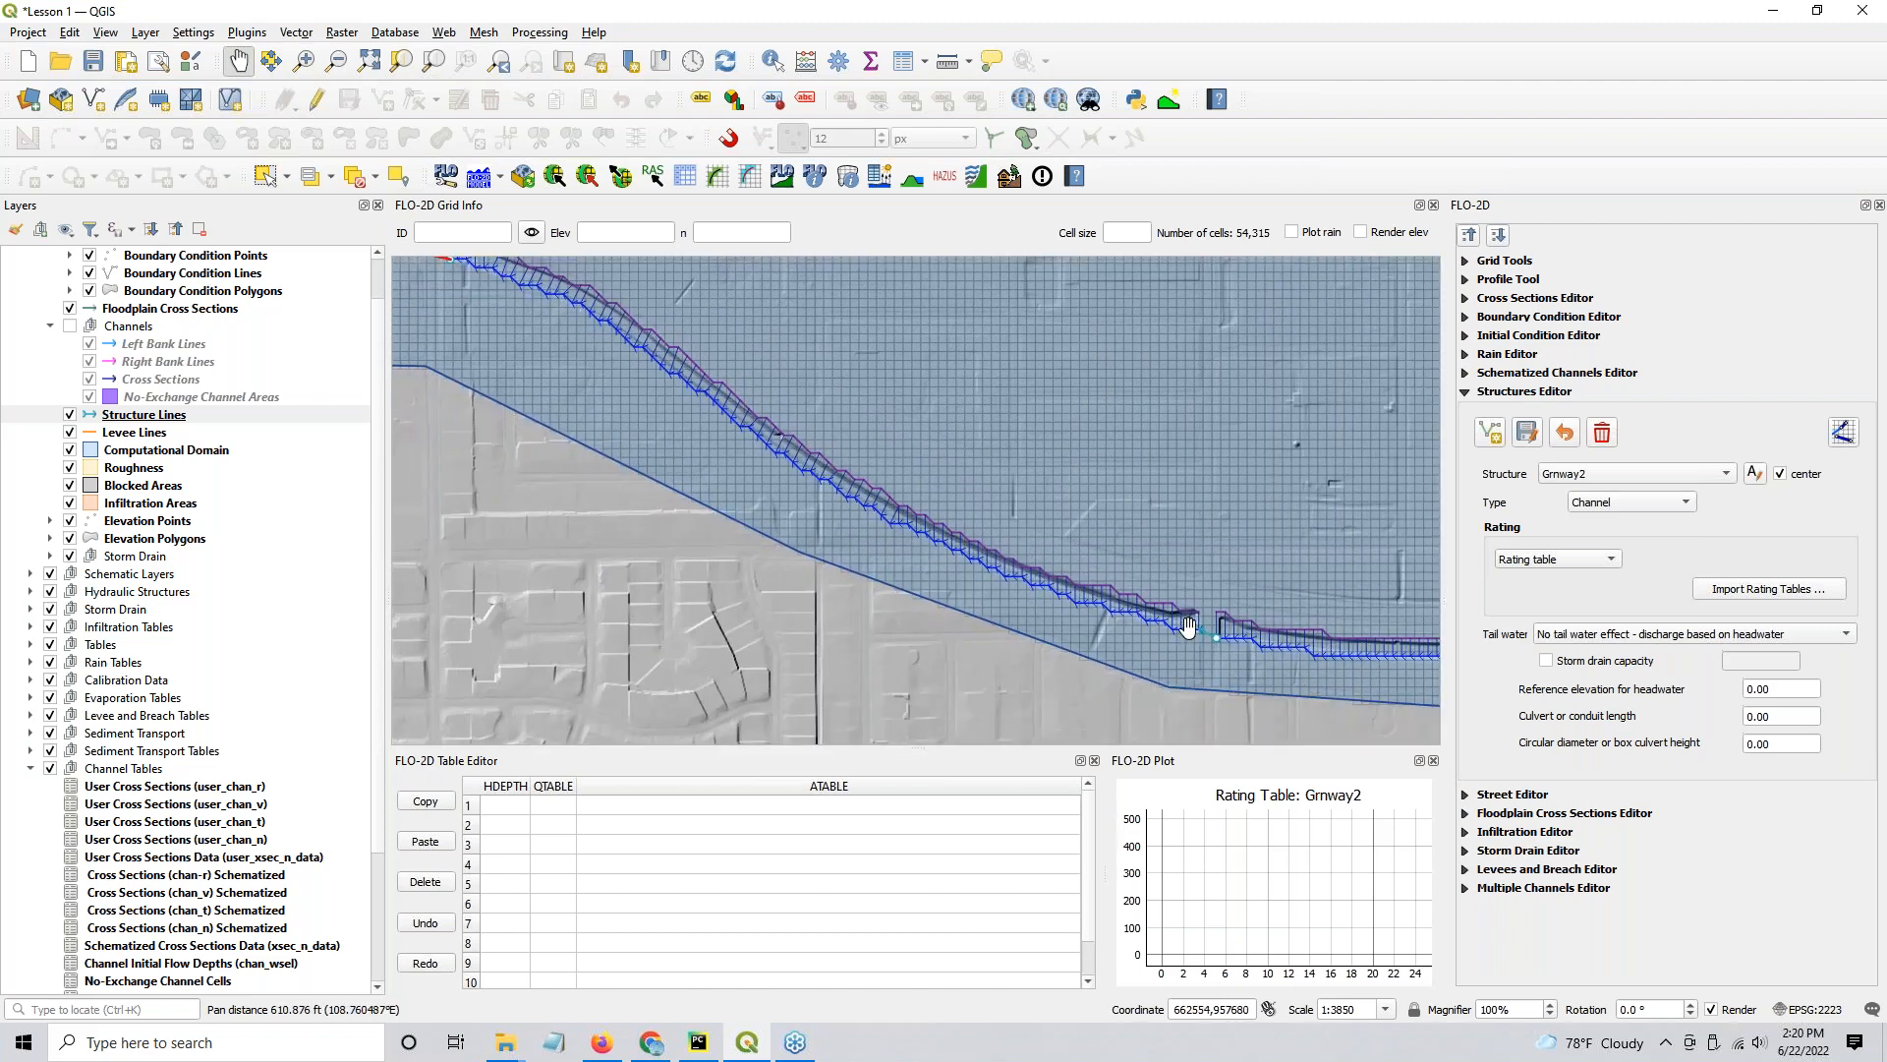
scroll(1196, 627, "up", 2)
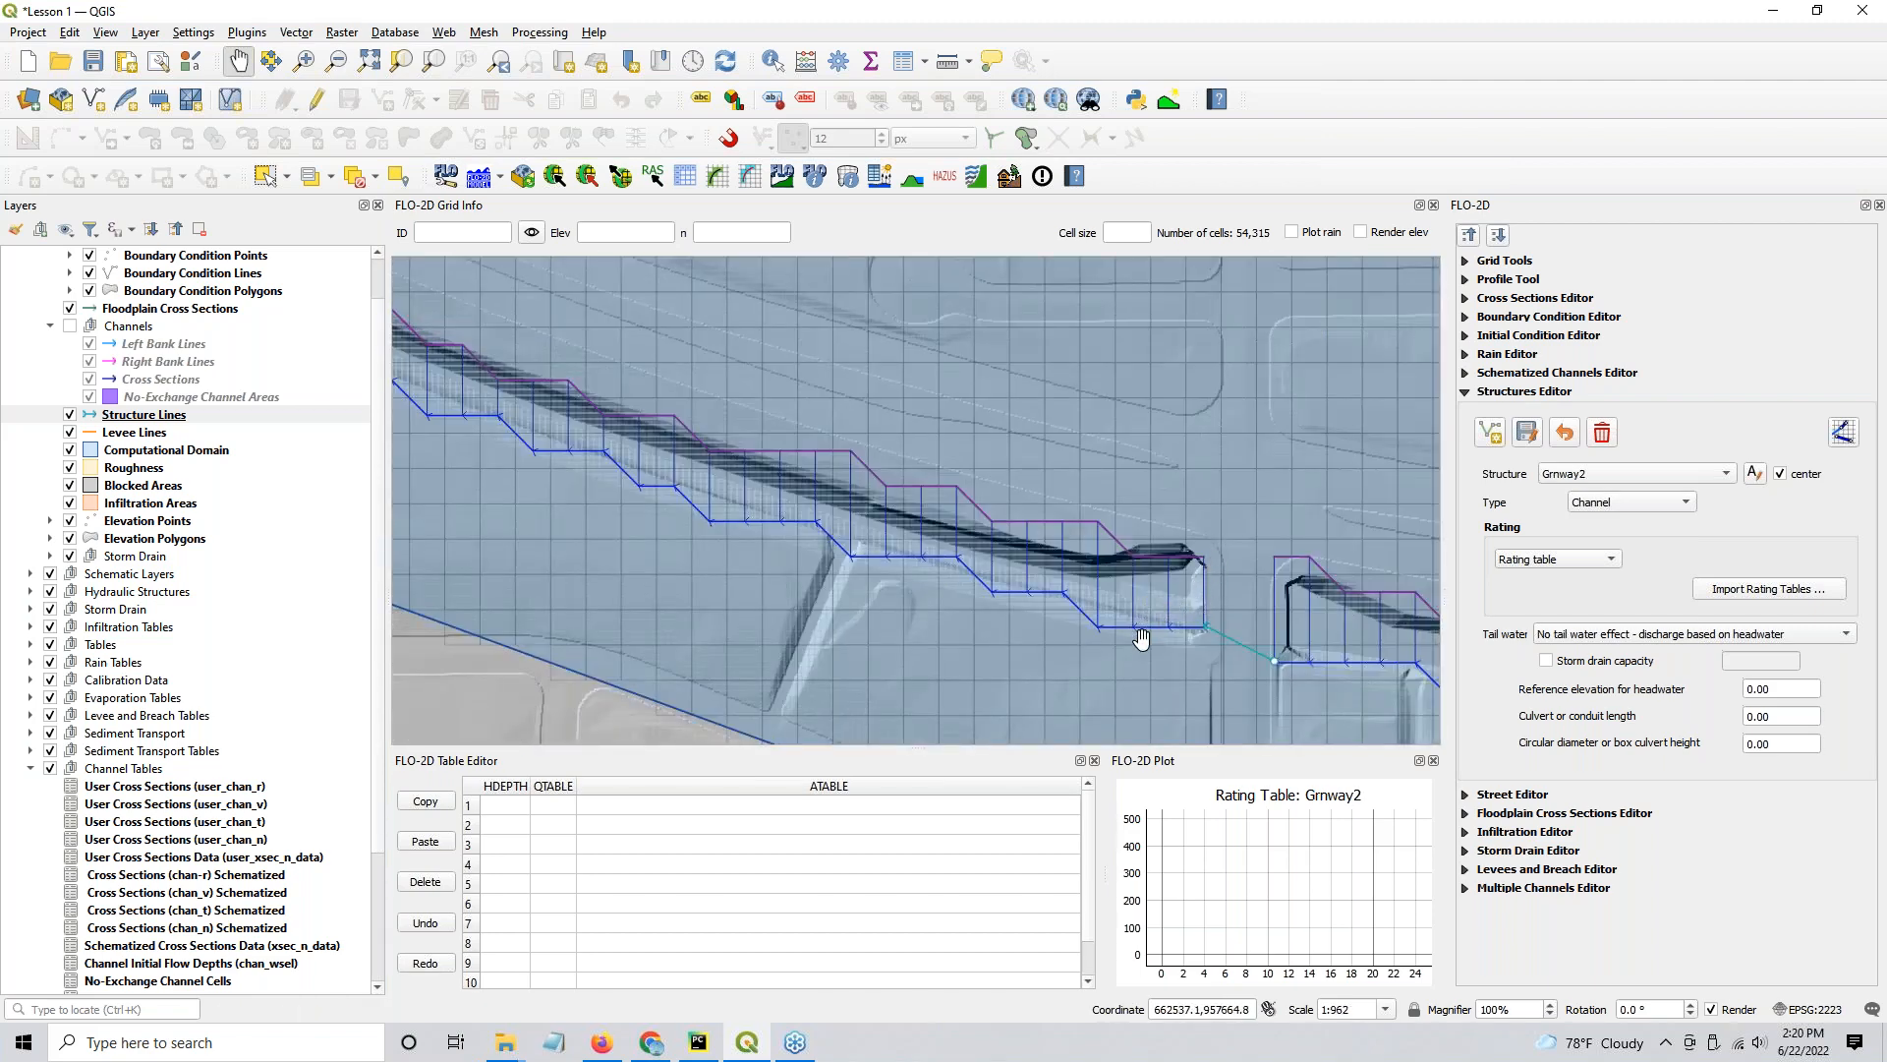
scroll(1140, 637, "down", 1)
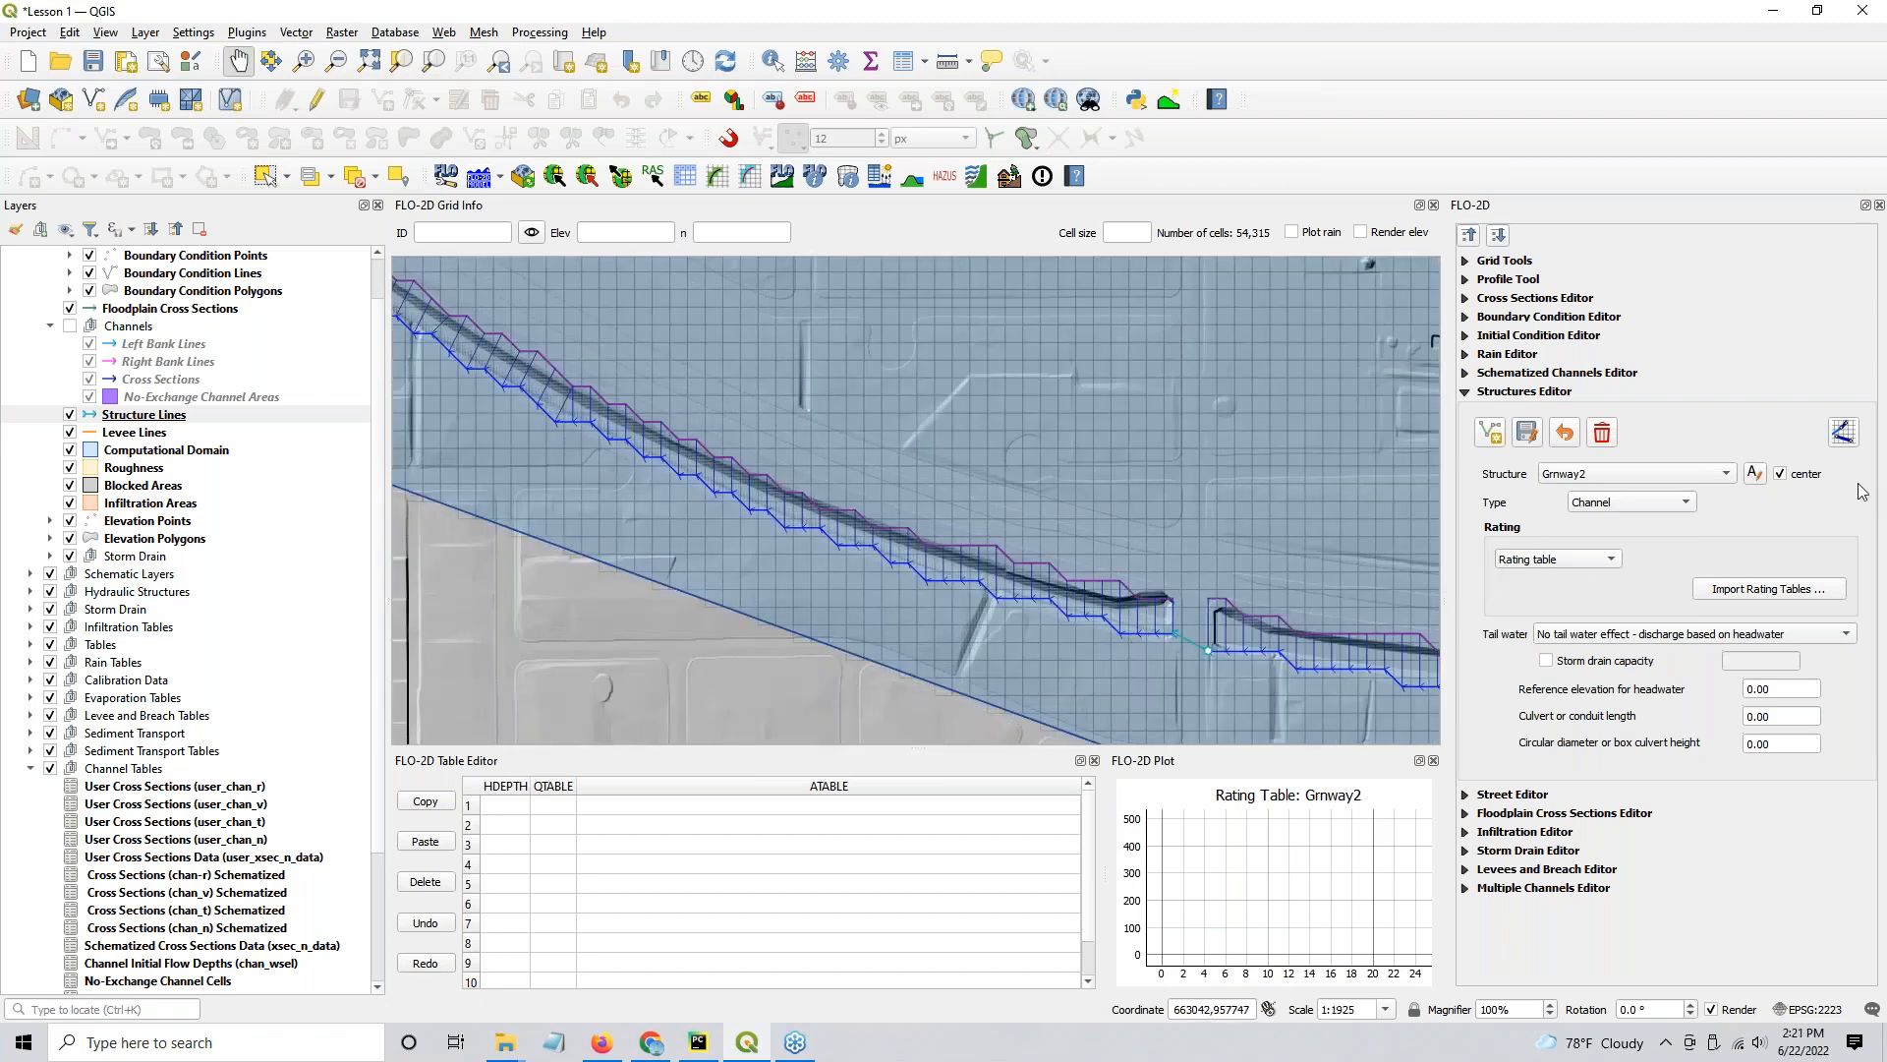
left_click(1743, 593)
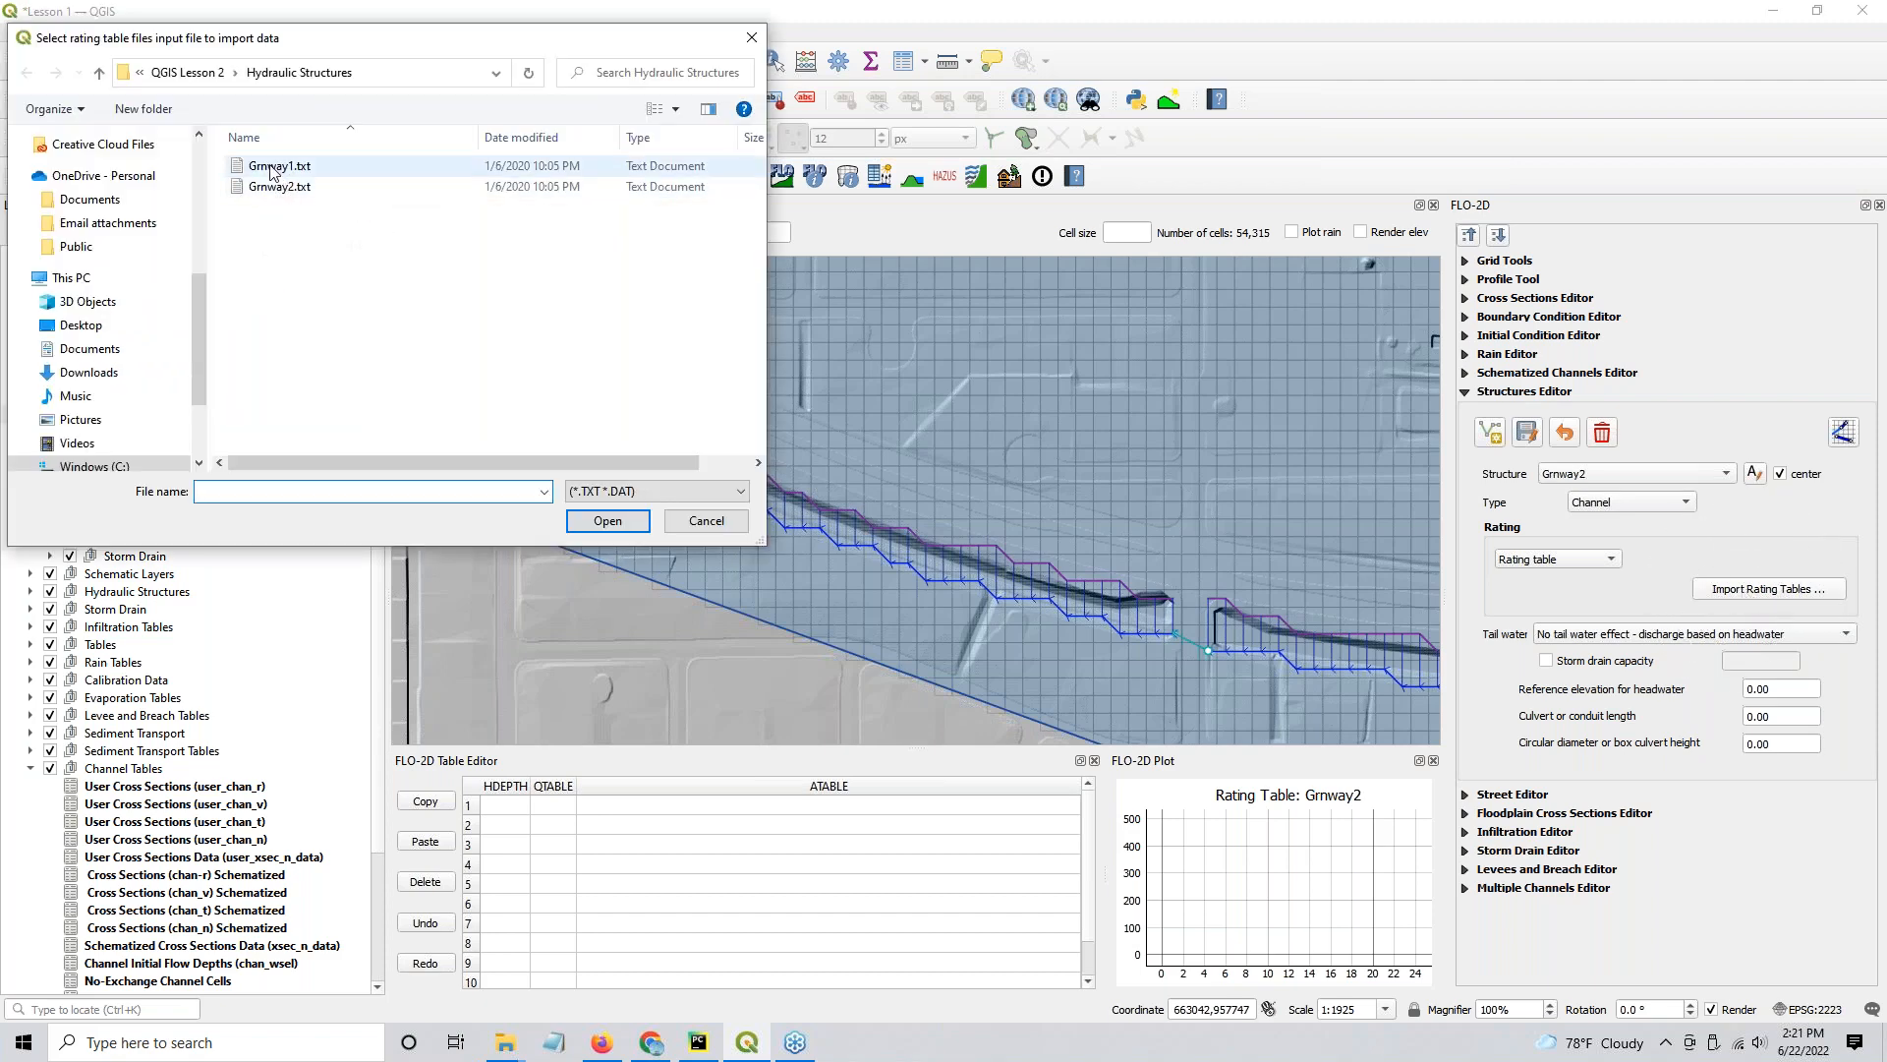
key("ctrl")
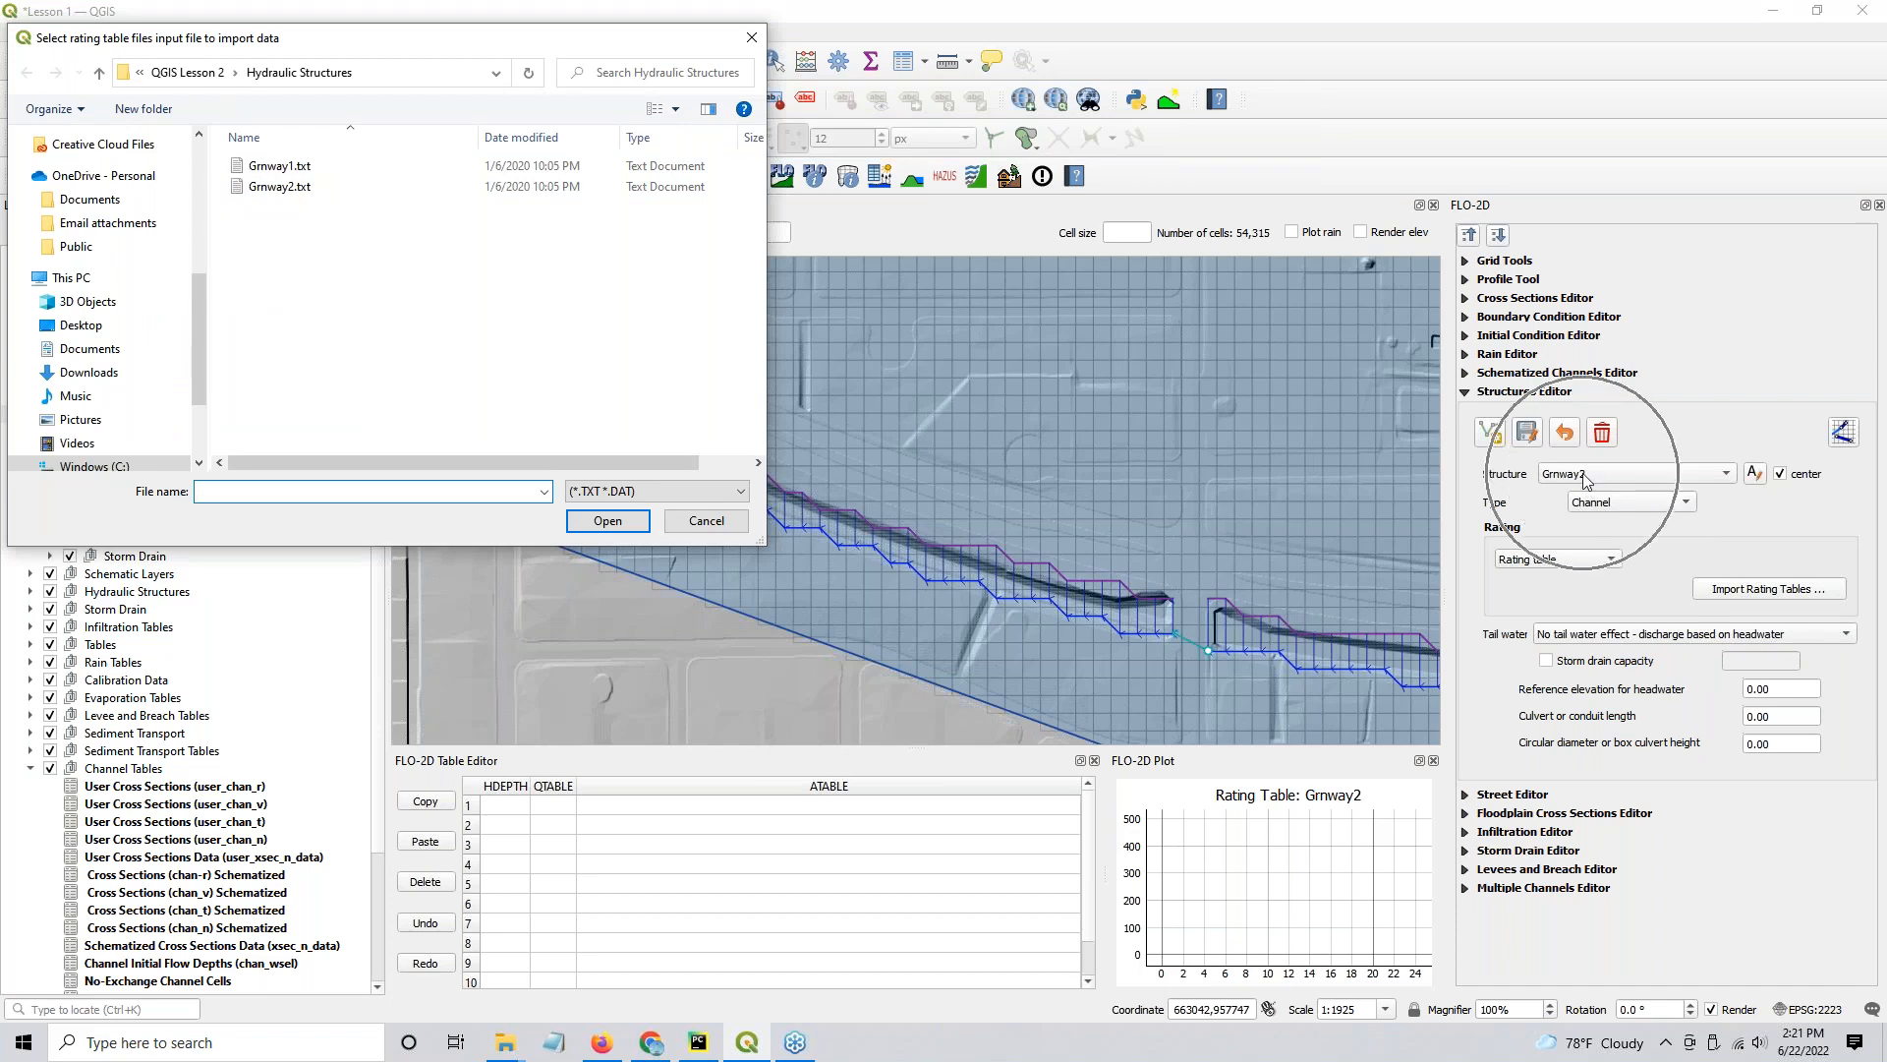
left_click_drag(232, 218, 258, 186)
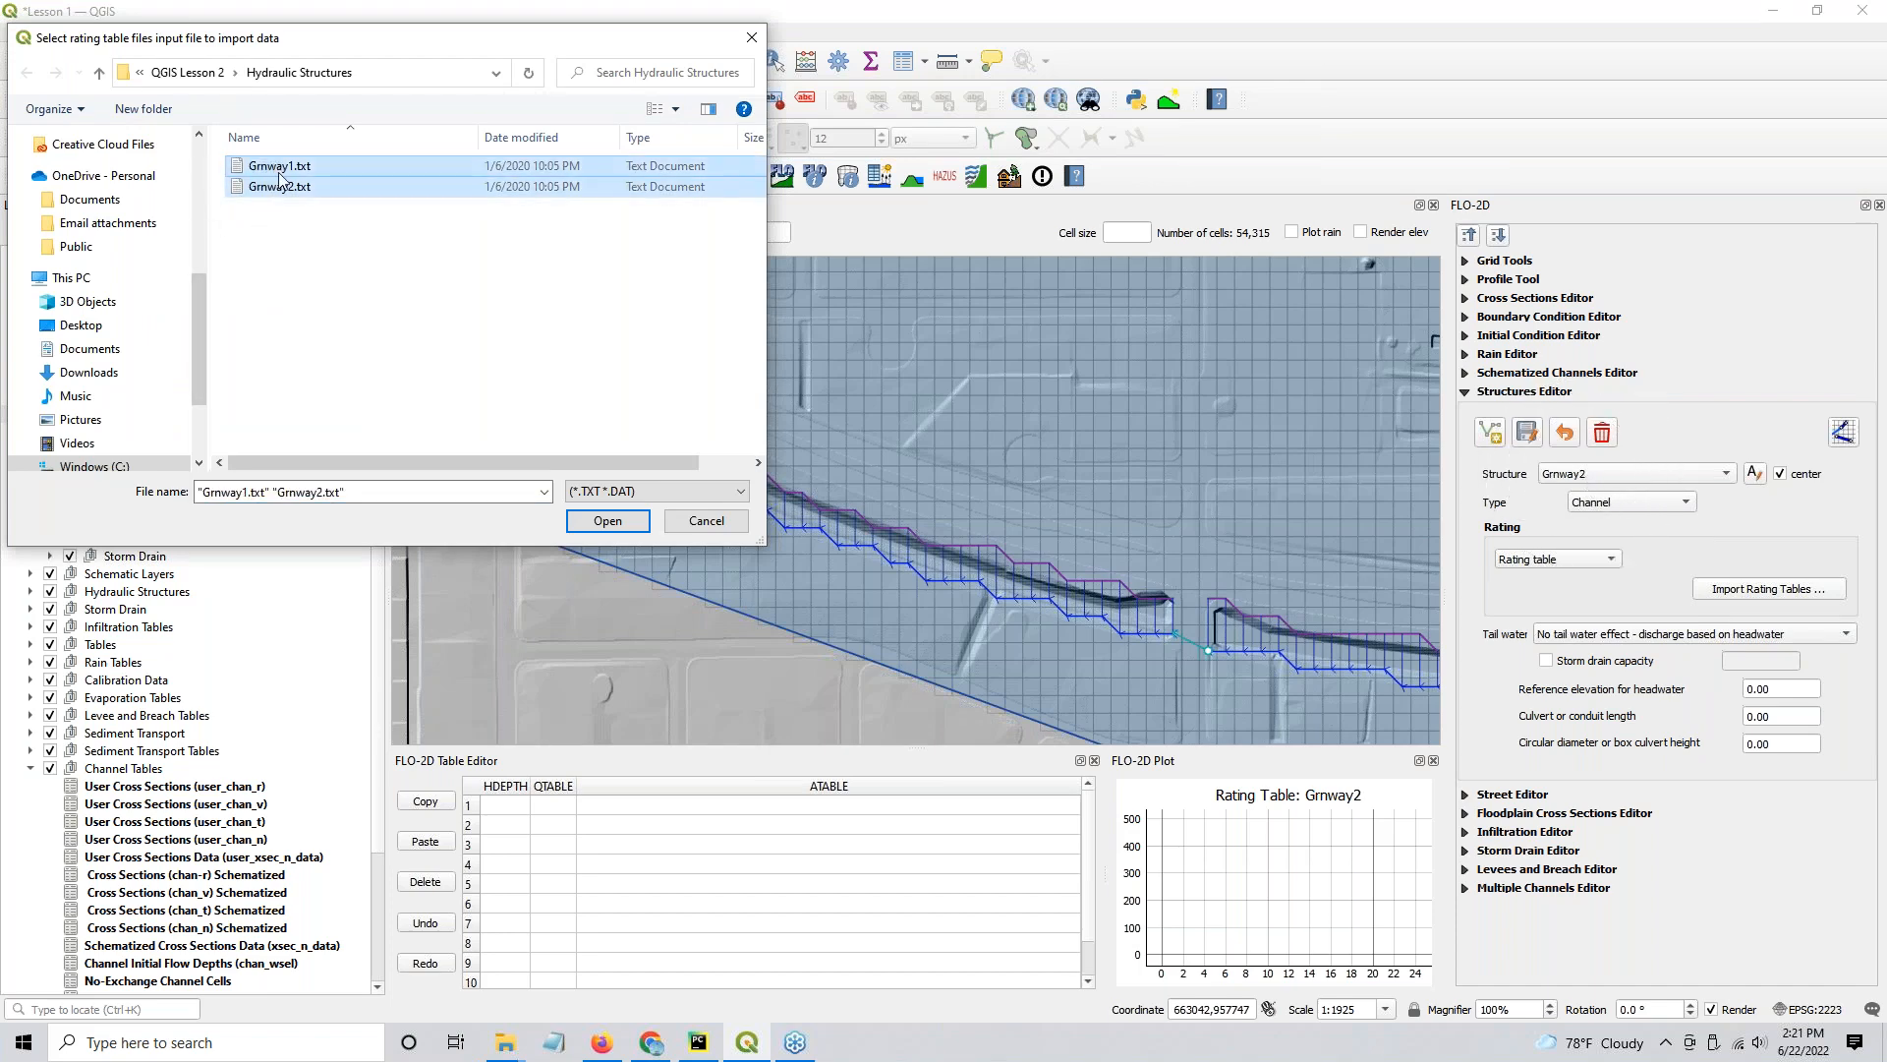
left_click(607, 520)
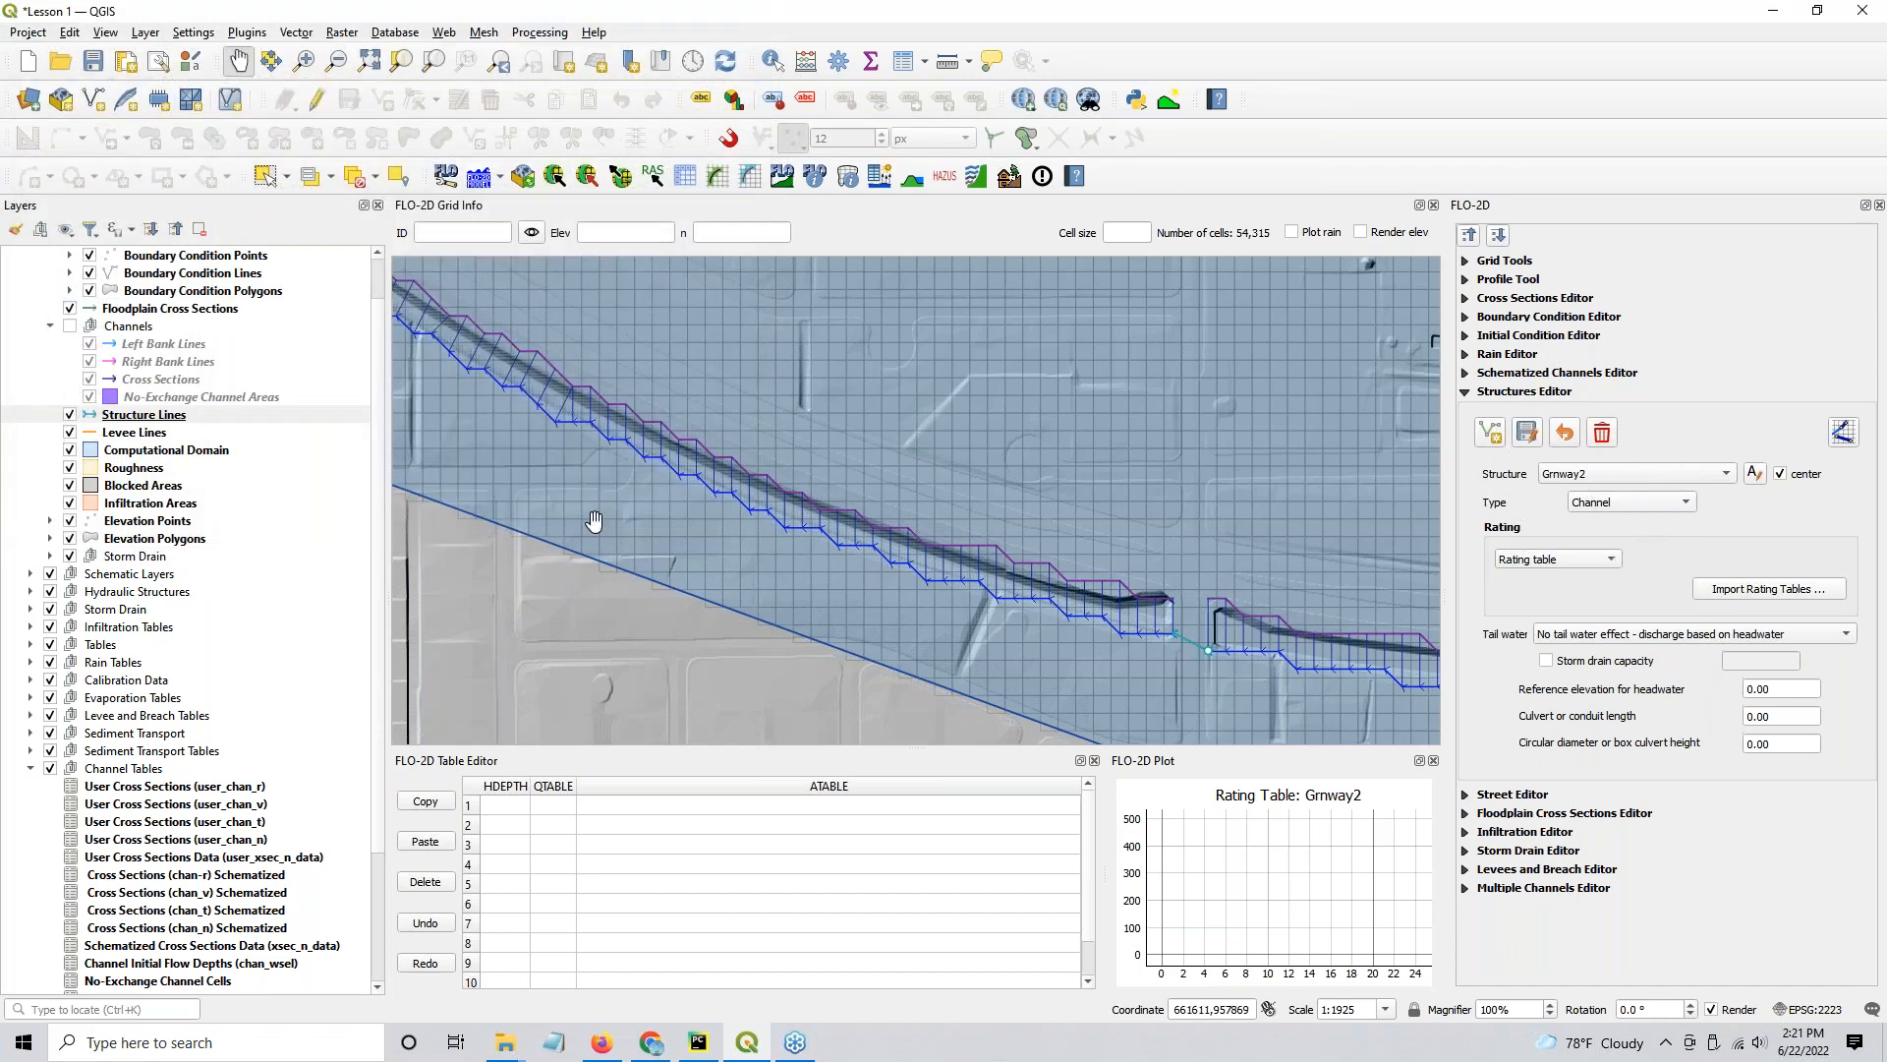
Step: Review Grnway1's imported rating table and compare its structure line with the user channel layers by showing the Channels group temporarily
left_click(1578, 477)
left_click(1572, 454)
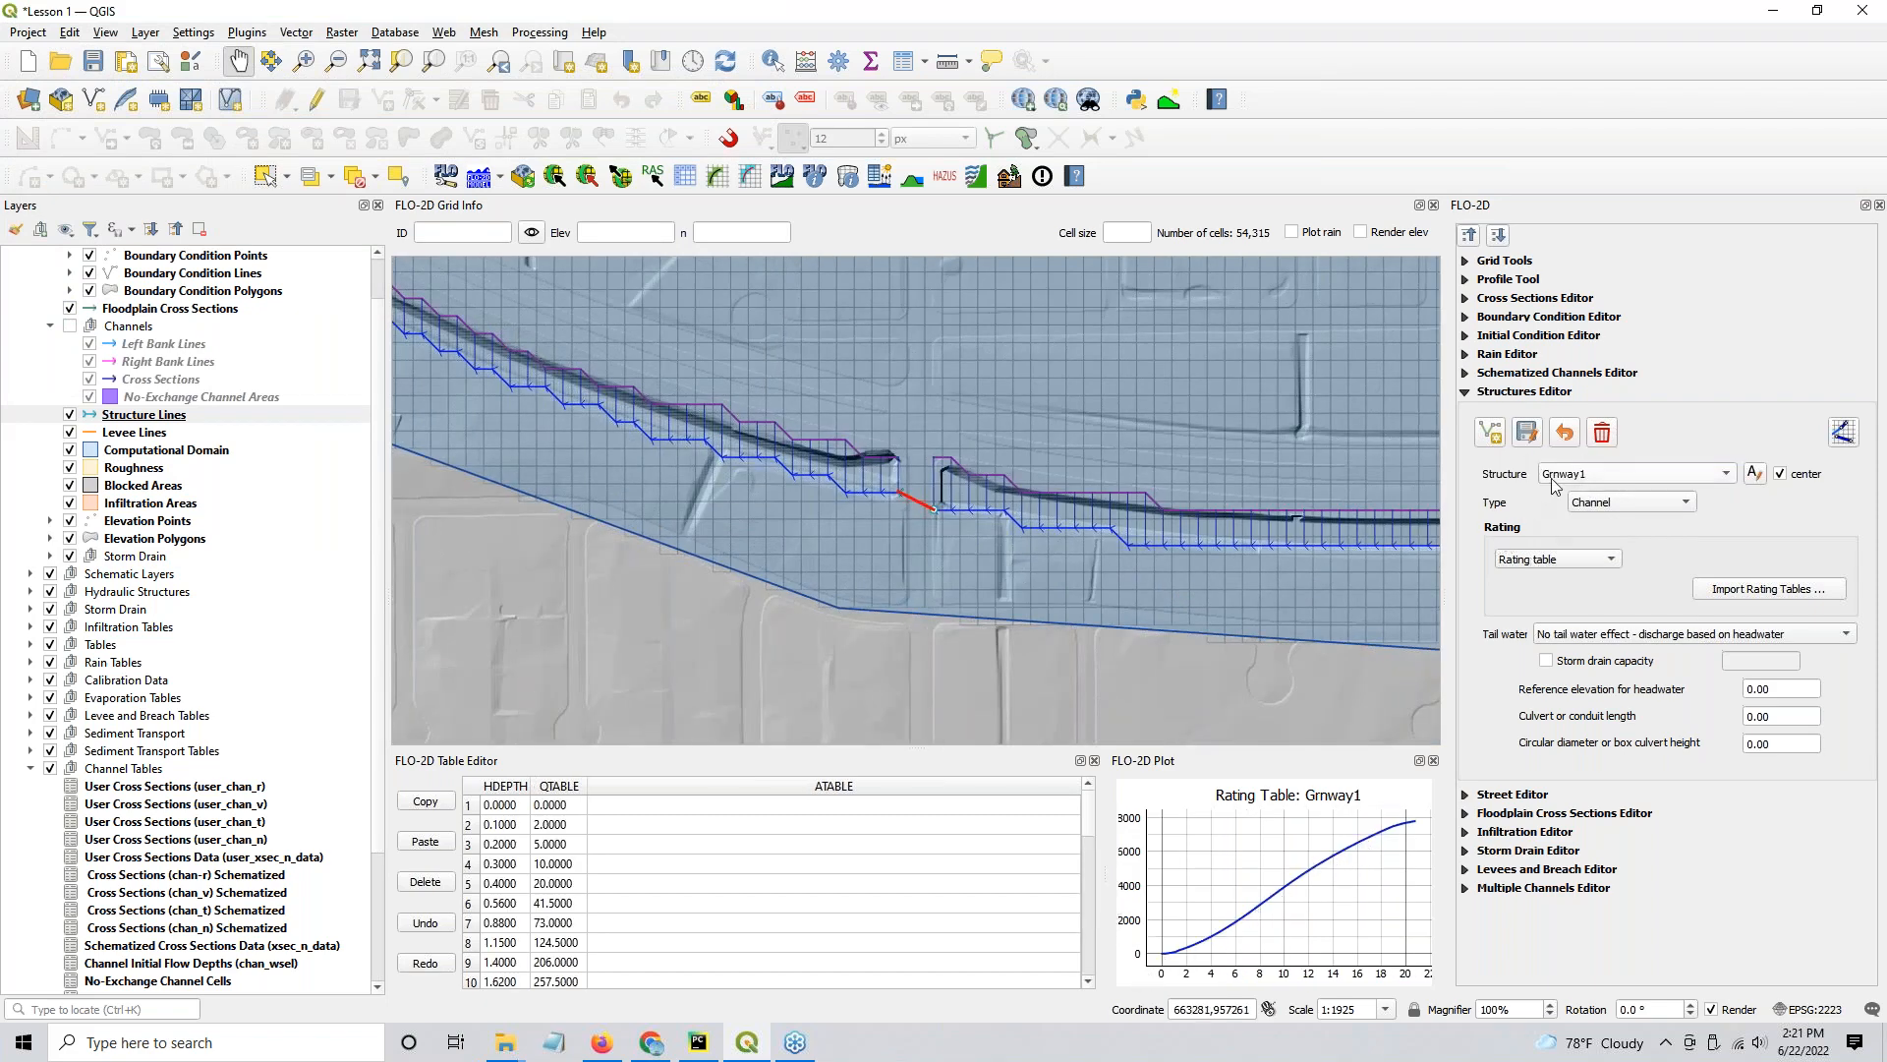
scroll(1553, 480, "down", 1)
scroll(1553, 480, "up", 1)
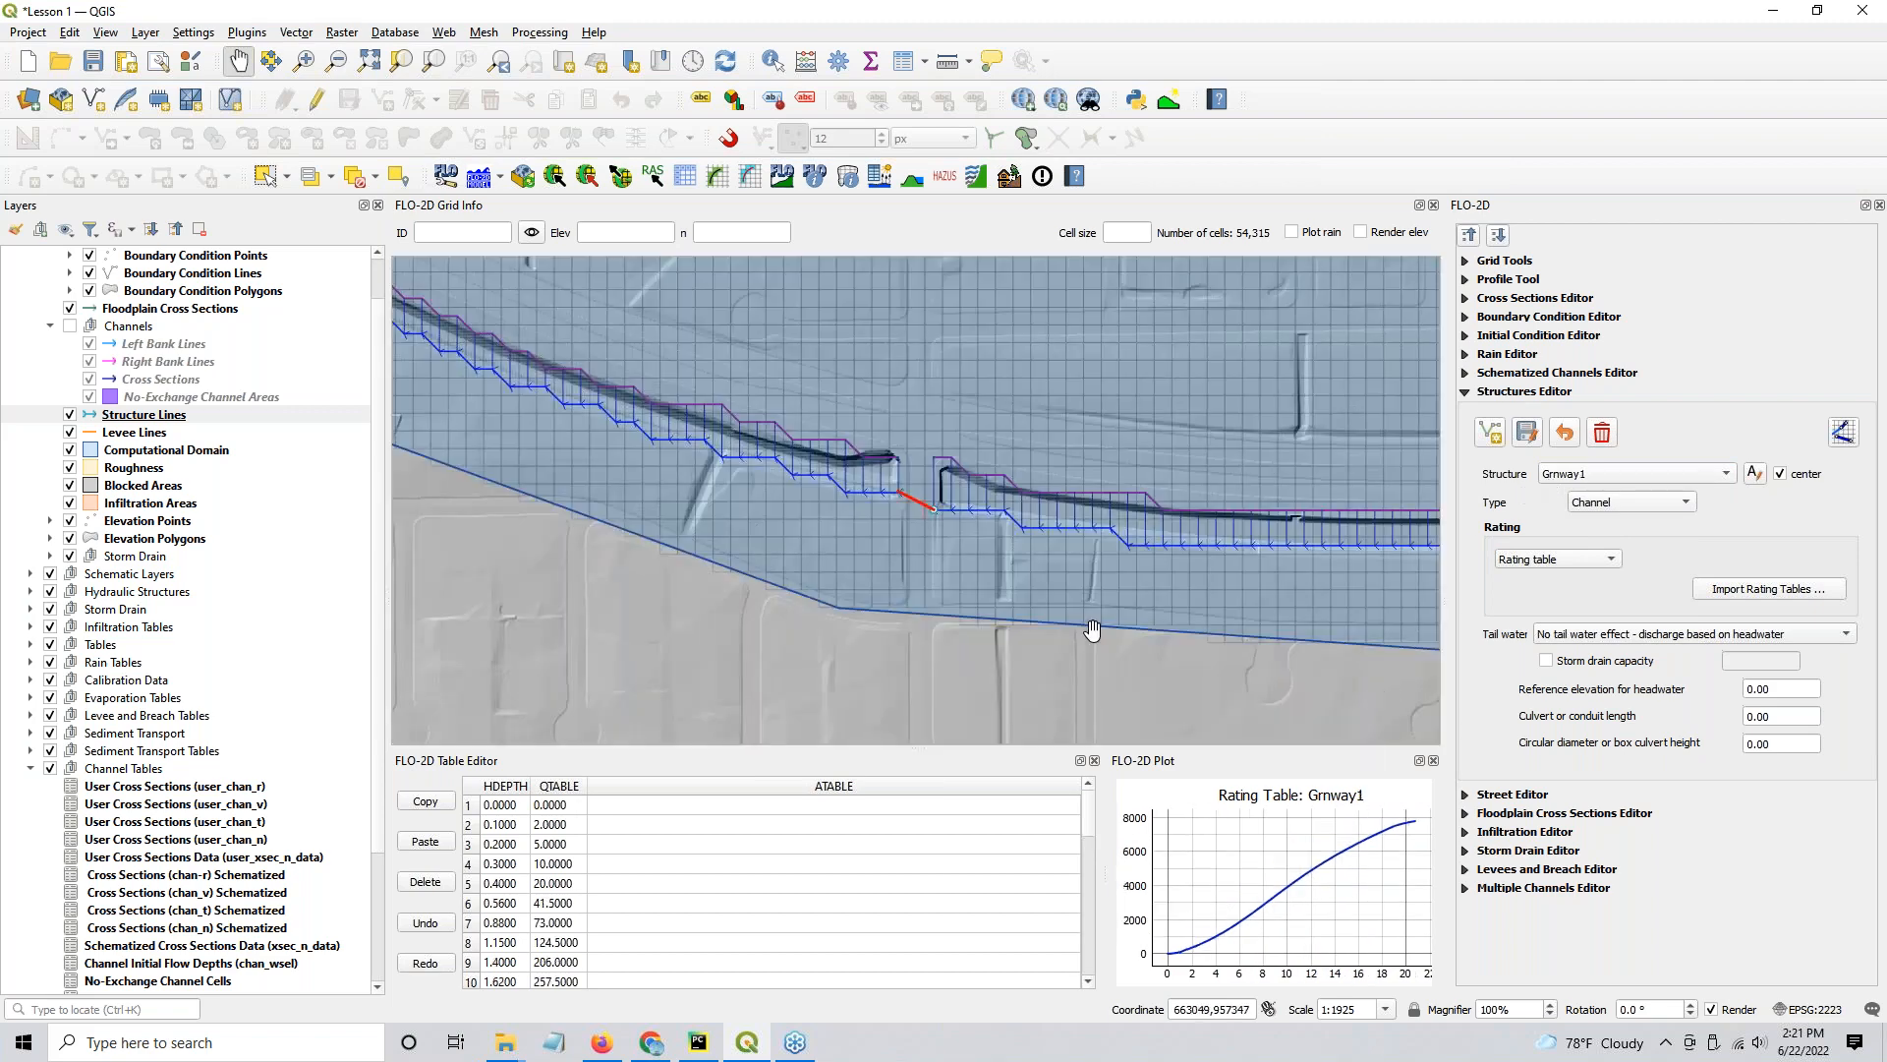
scroll(1016, 492, "up", 1)
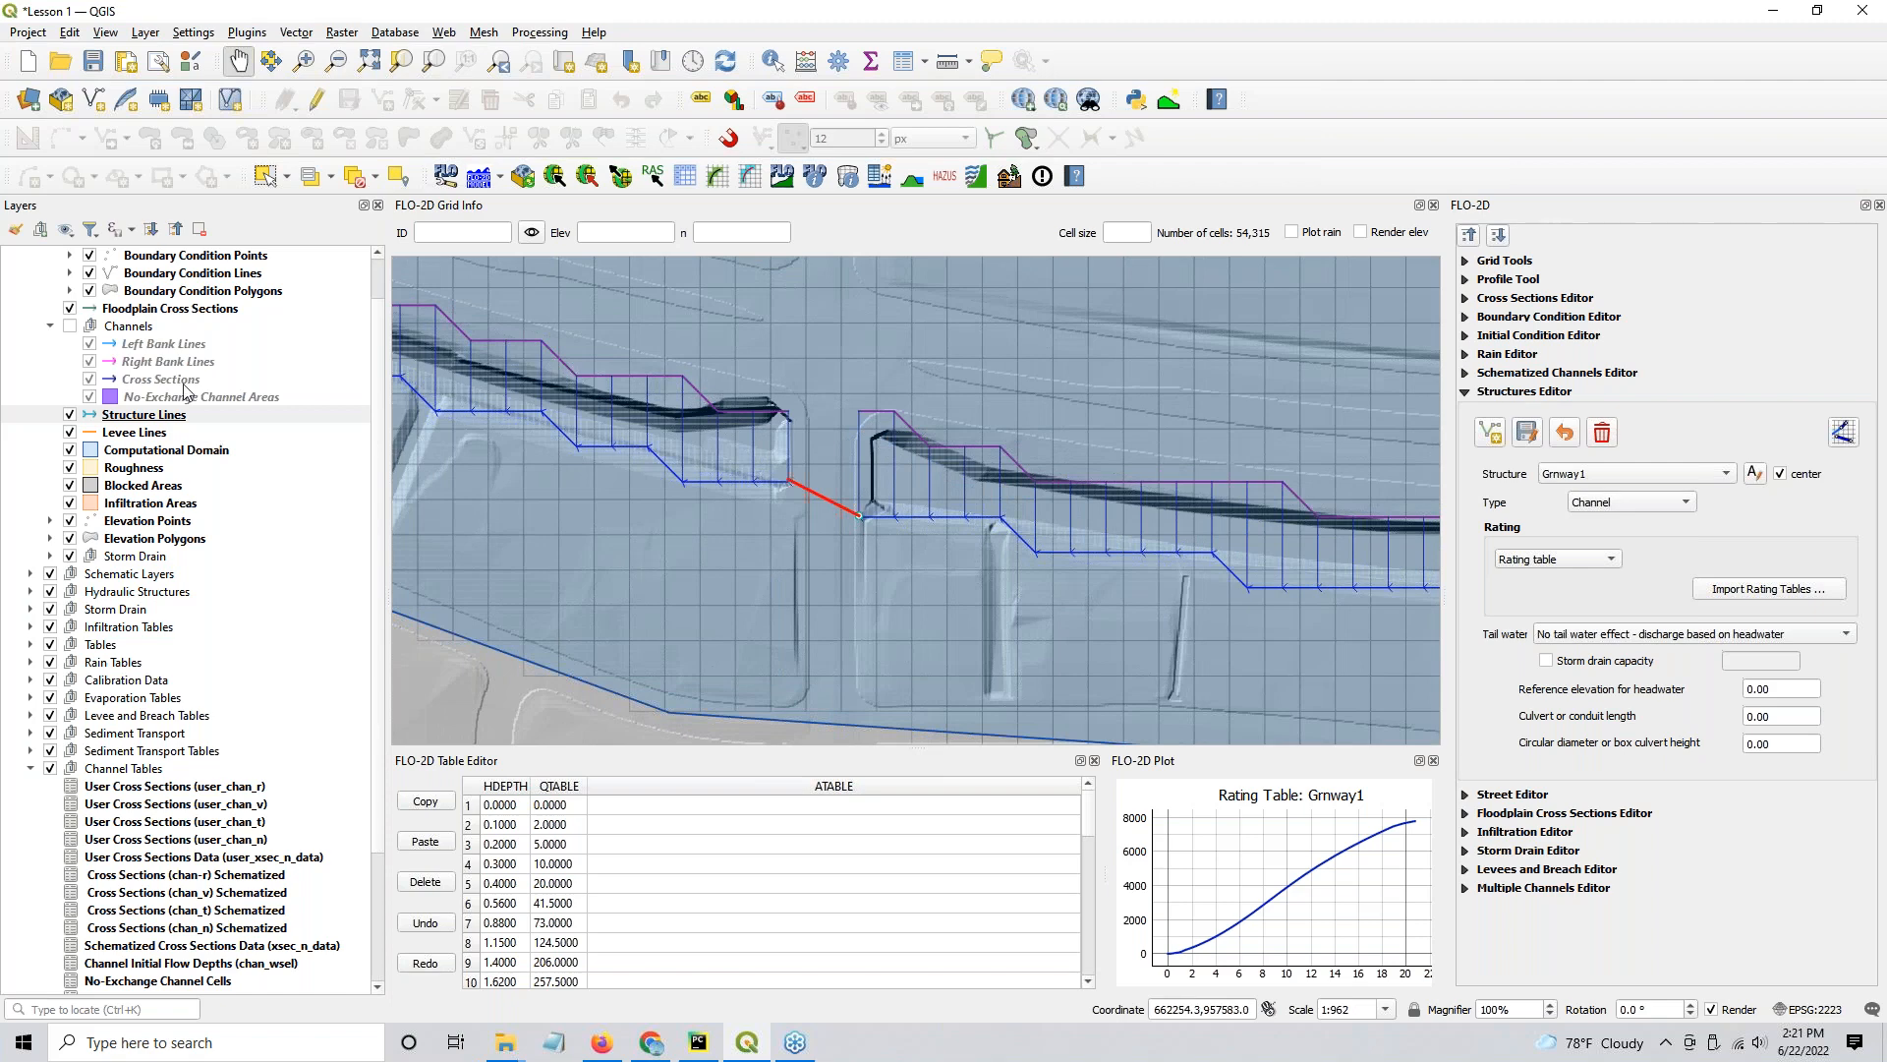
left_click(68, 326)
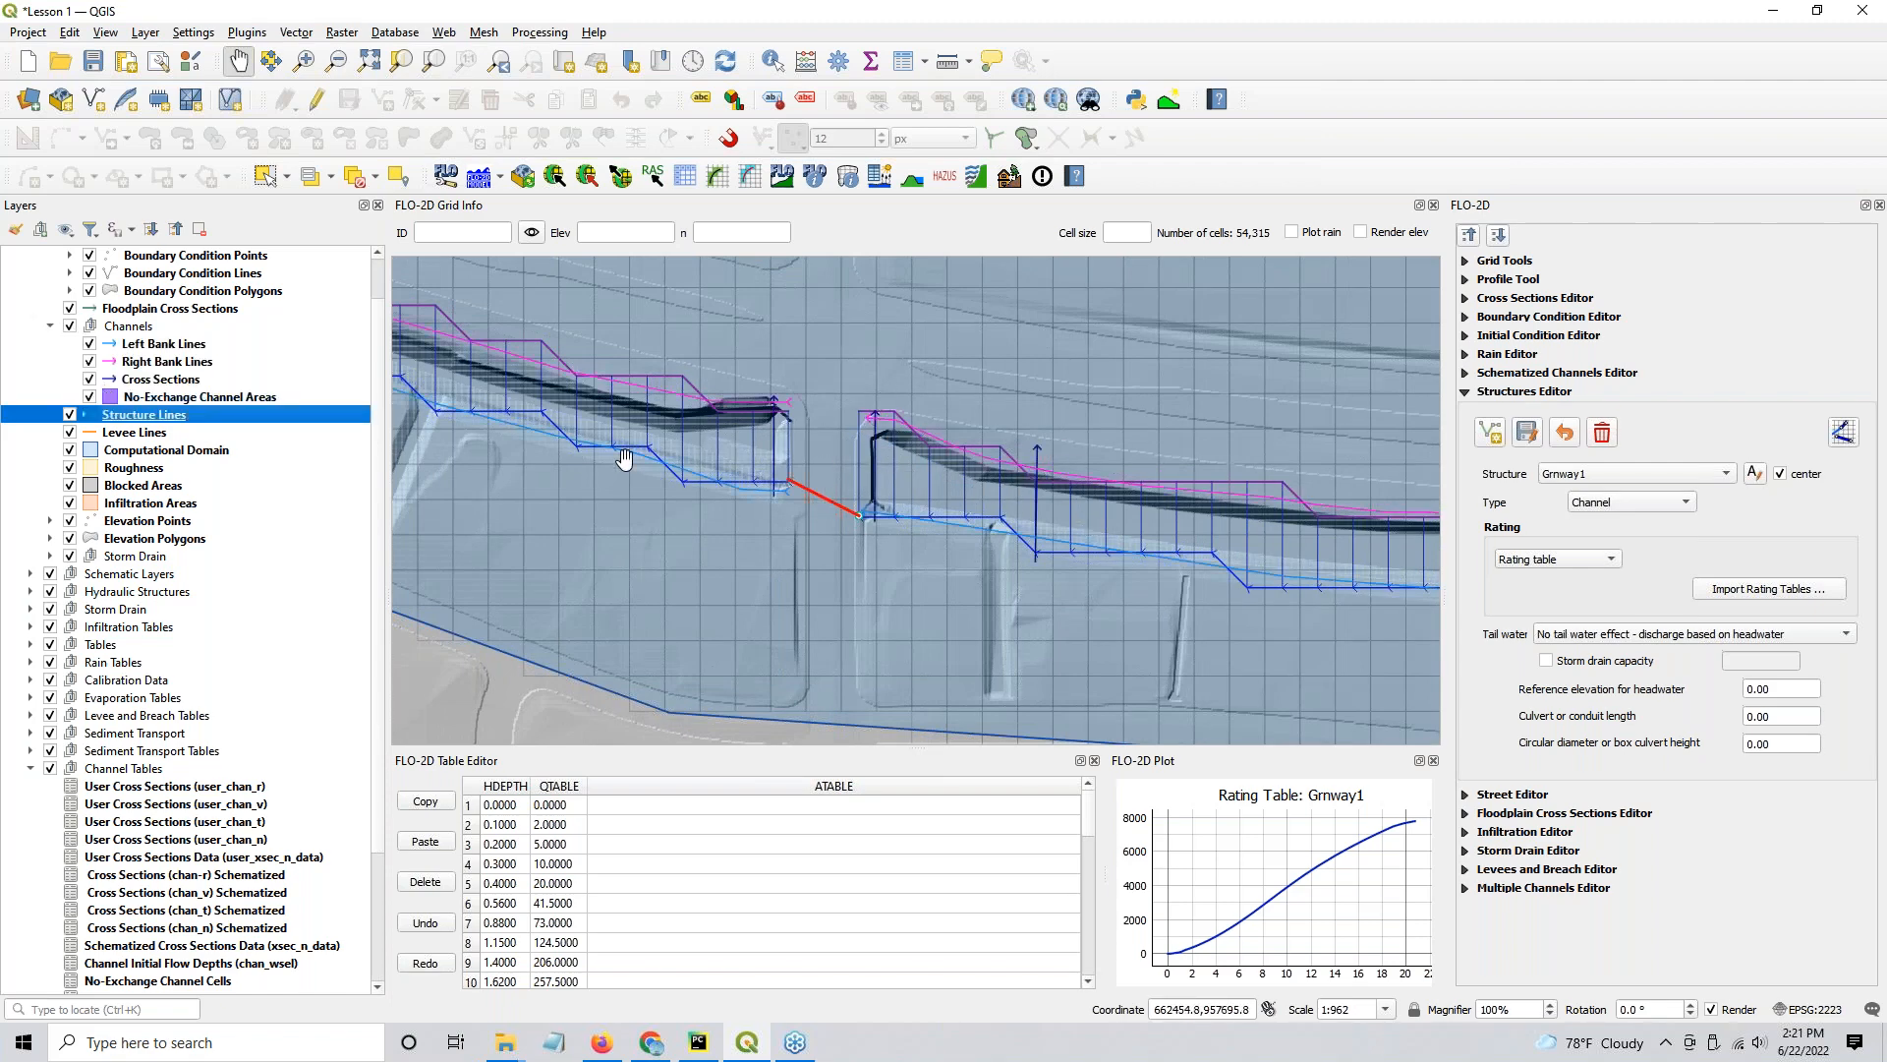
left_click(69, 326)
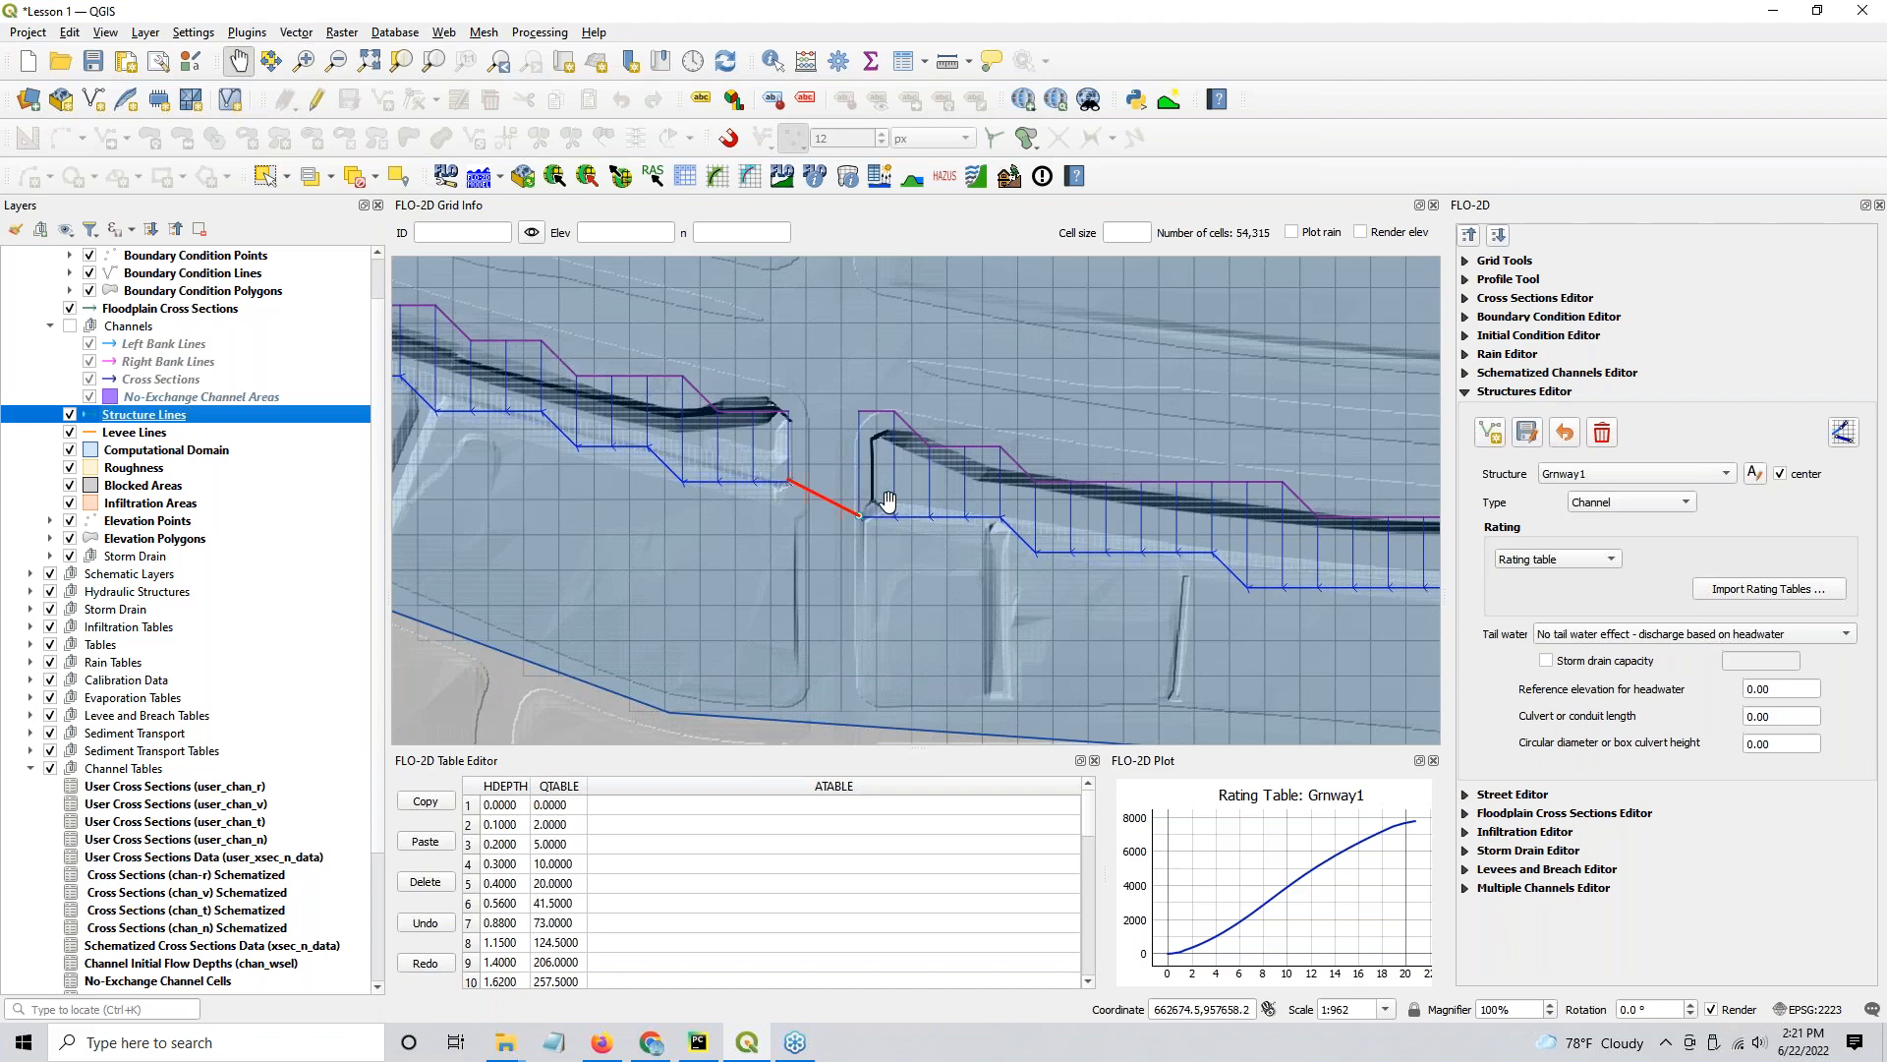
Step: Schematize the structure lines, check the result across the Grnway1 channel gap, and collapse the Structures Editor
scroll(868, 500, "down", 2)
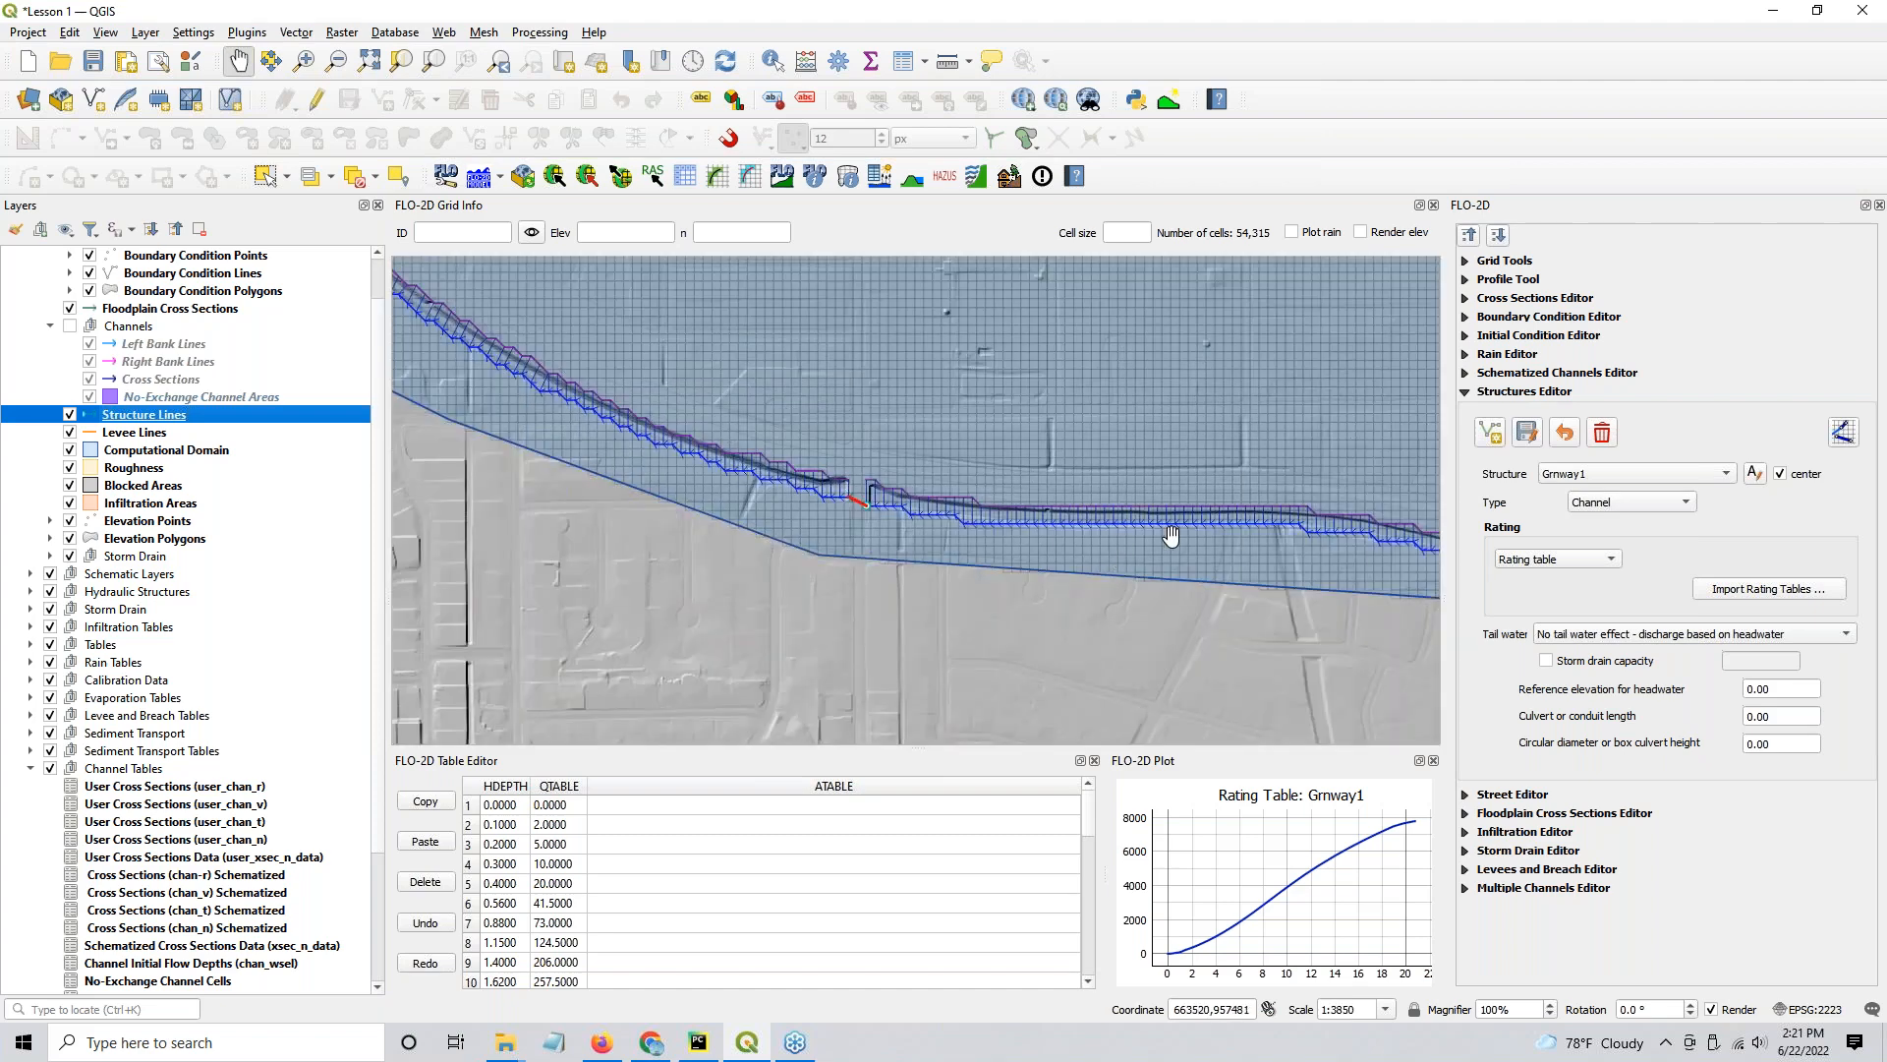
left_click(1846, 437)
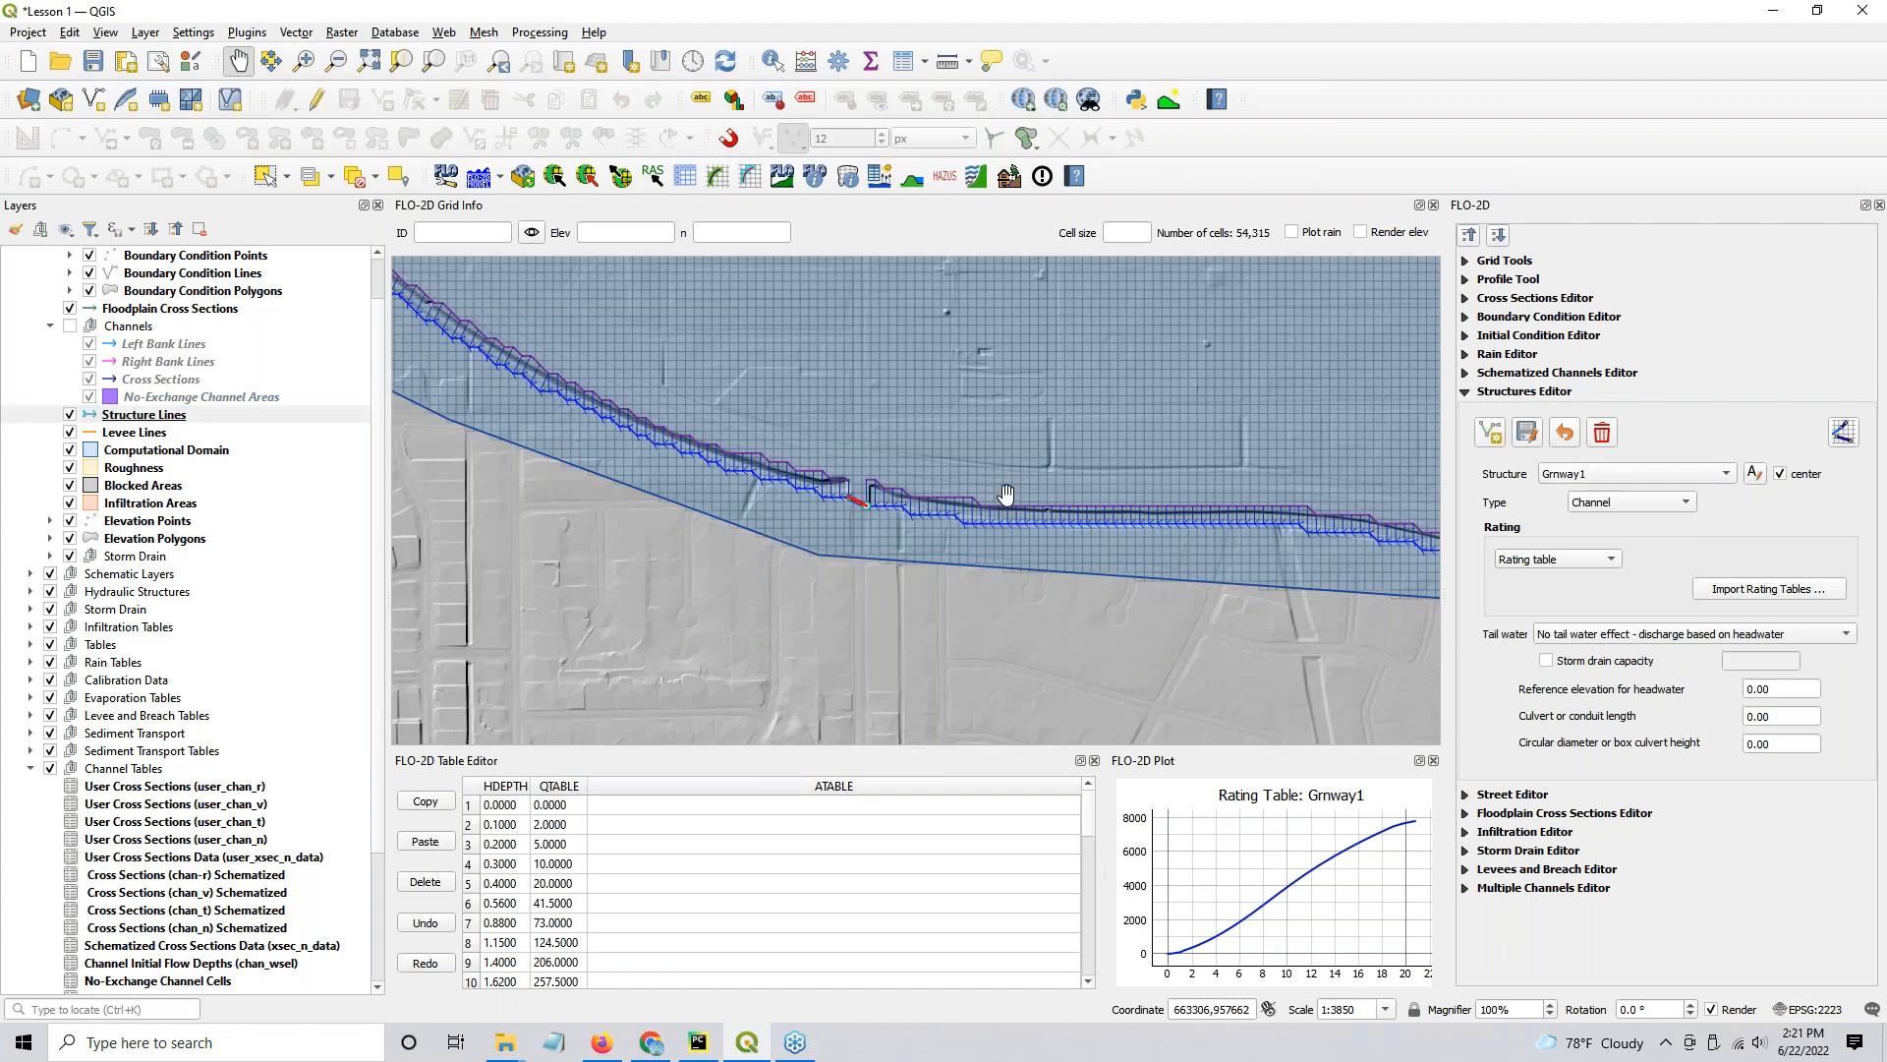
scroll(775, 516, "up", 2)
left_click_drag(915, 480, 896, 483)
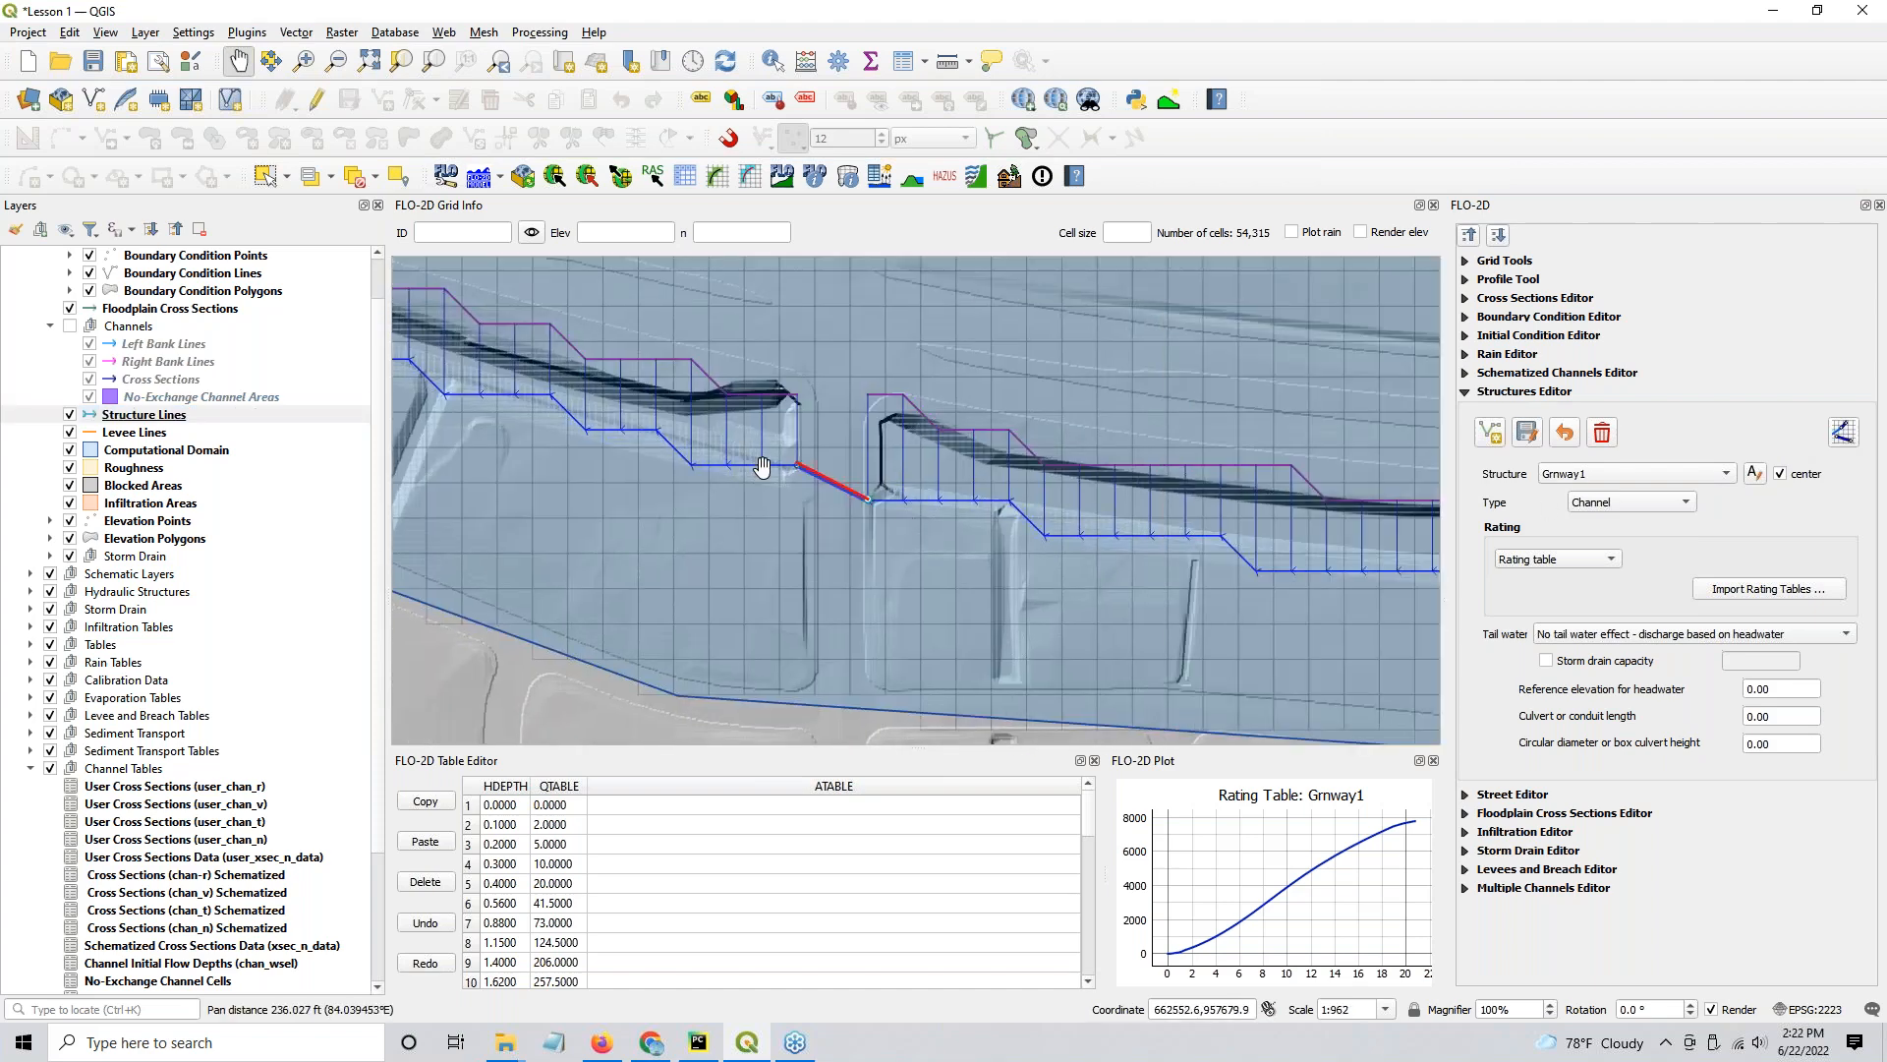
scroll(840, 516, "down", 4)
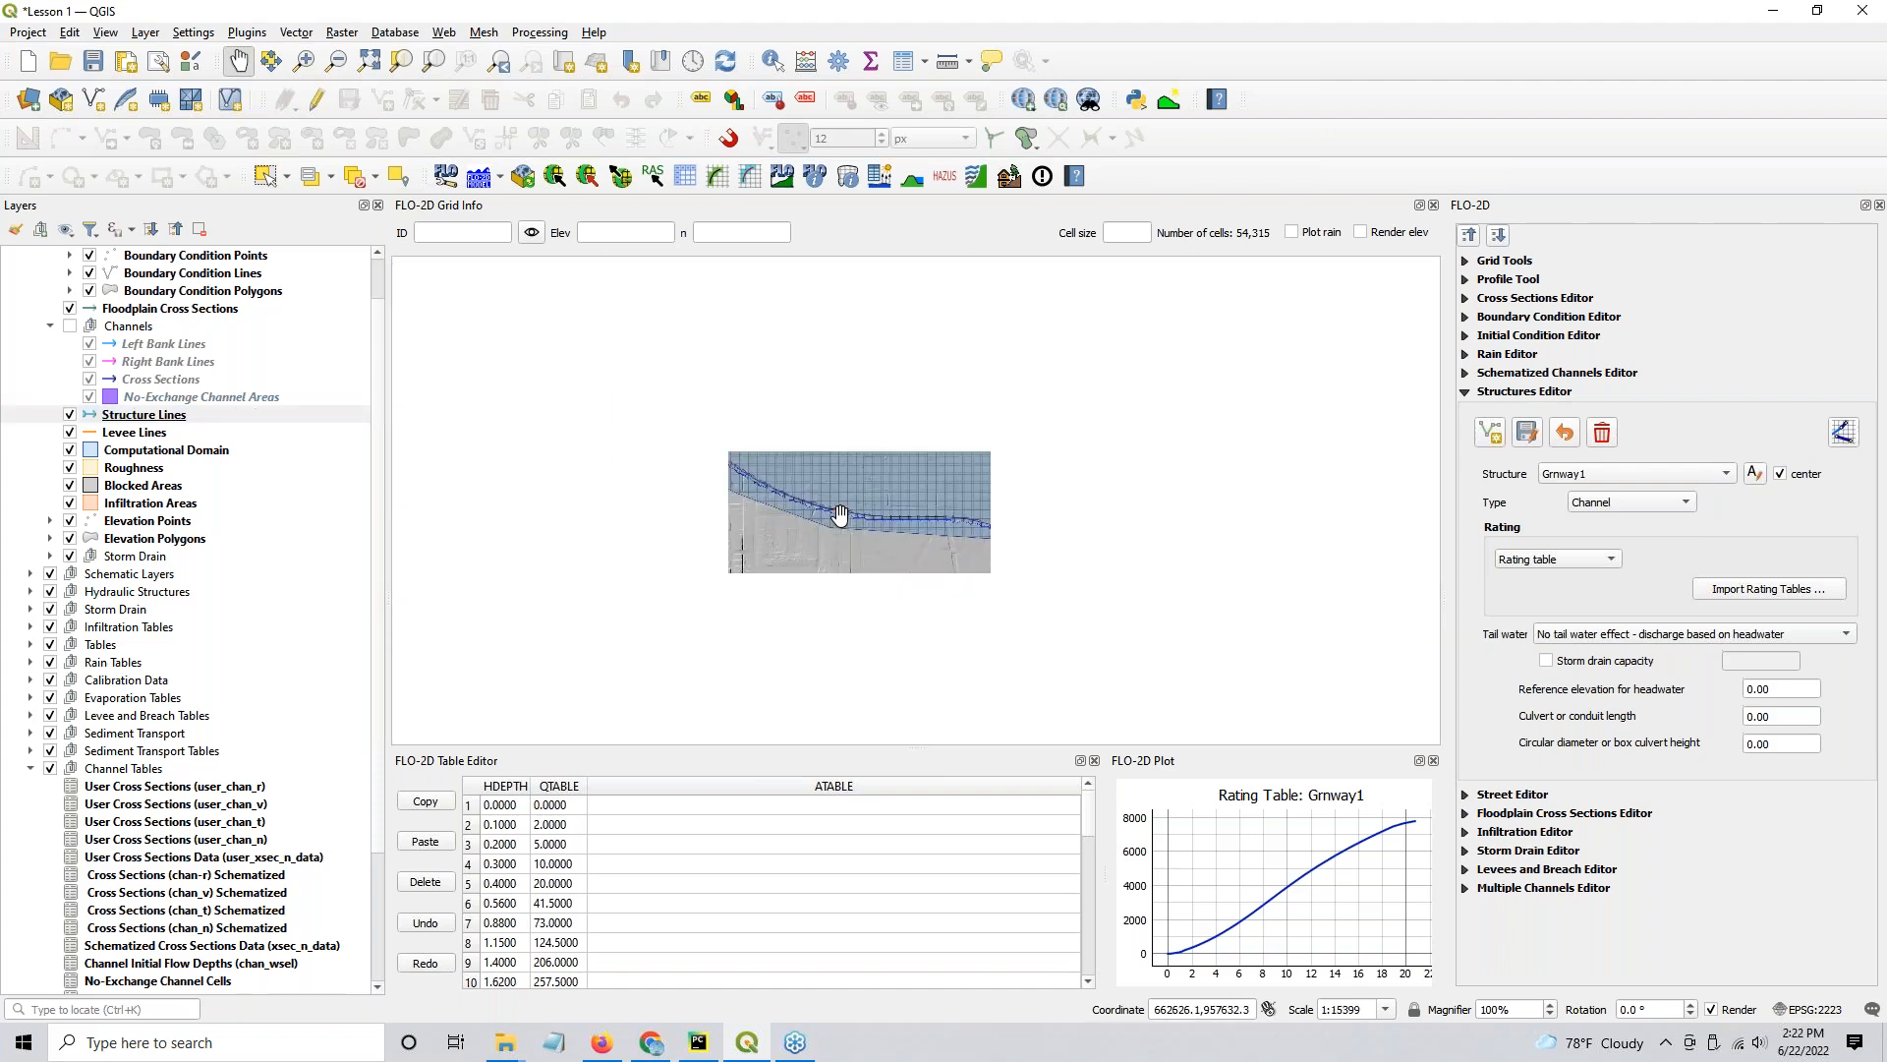
left_click_drag(808, 518, 991, 659)
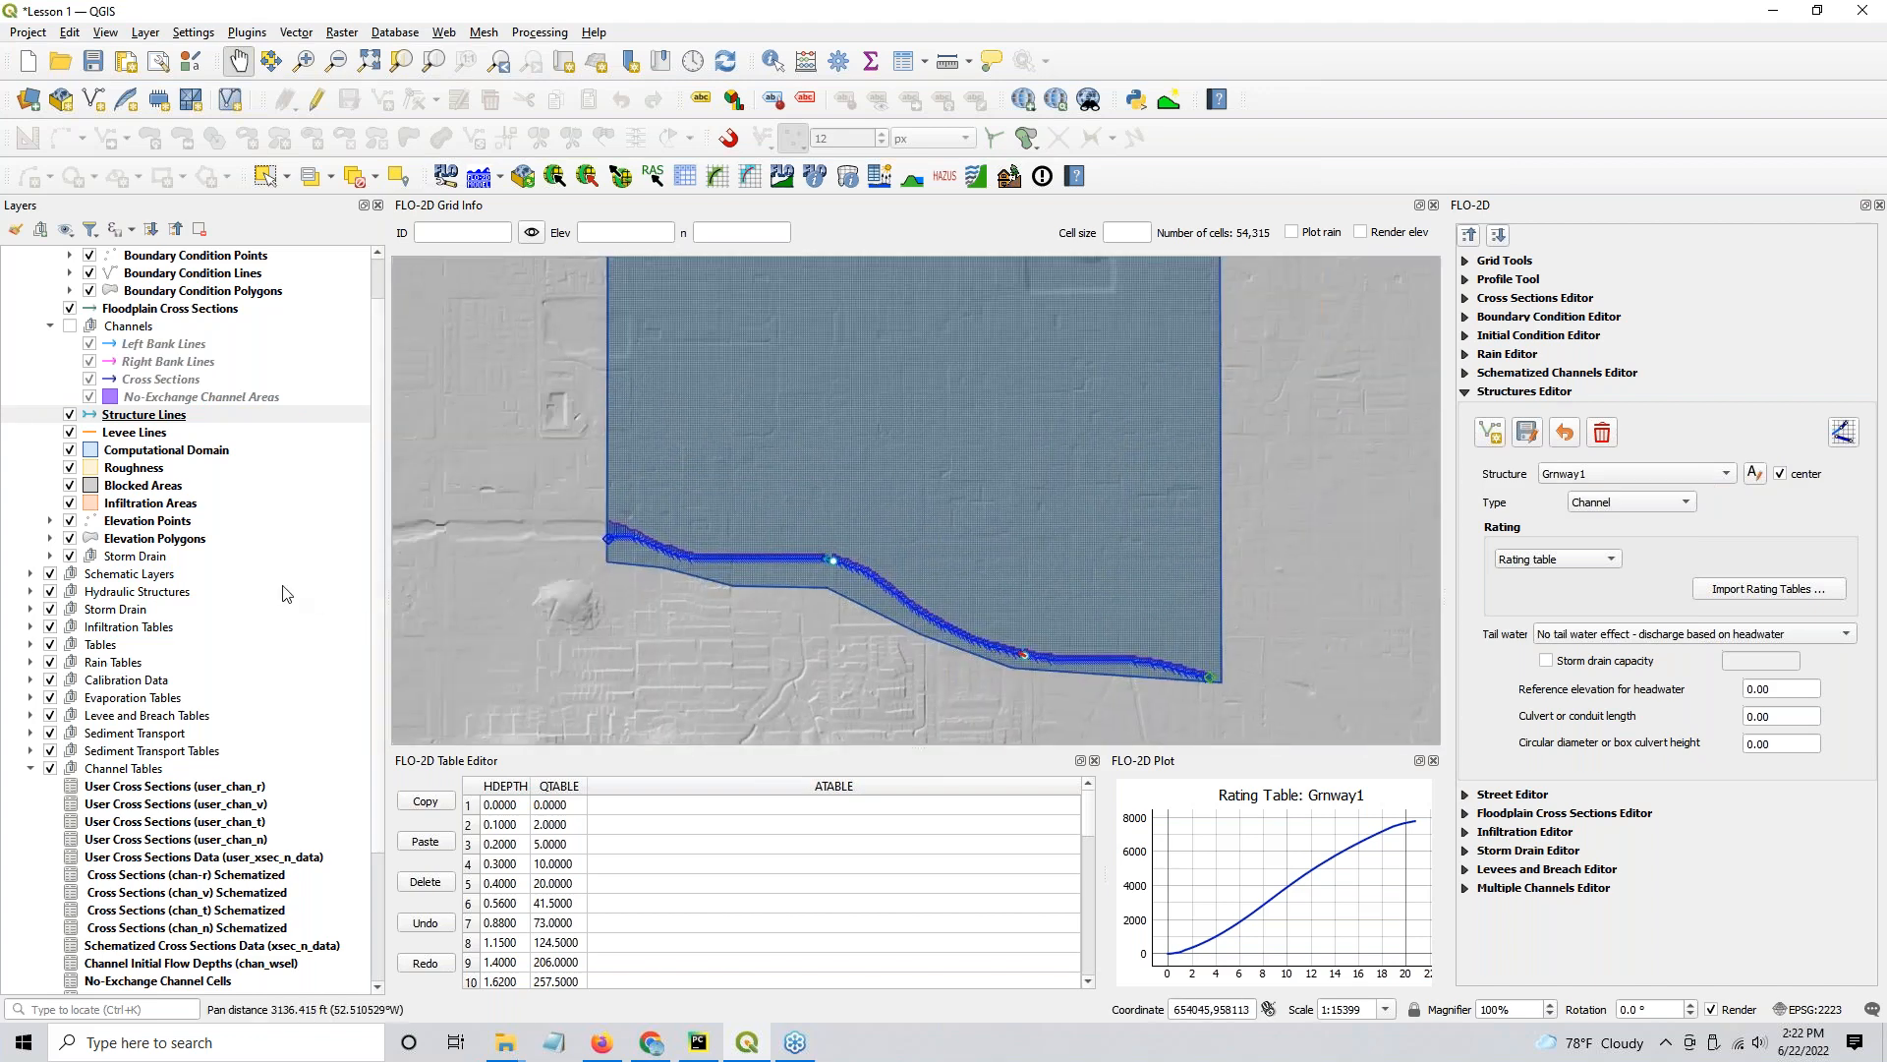
left_click(1463, 392)
Step: Enable the Main Channel and Hydraulic Structures switches in the FLO-2D control variables
left_click(685, 177)
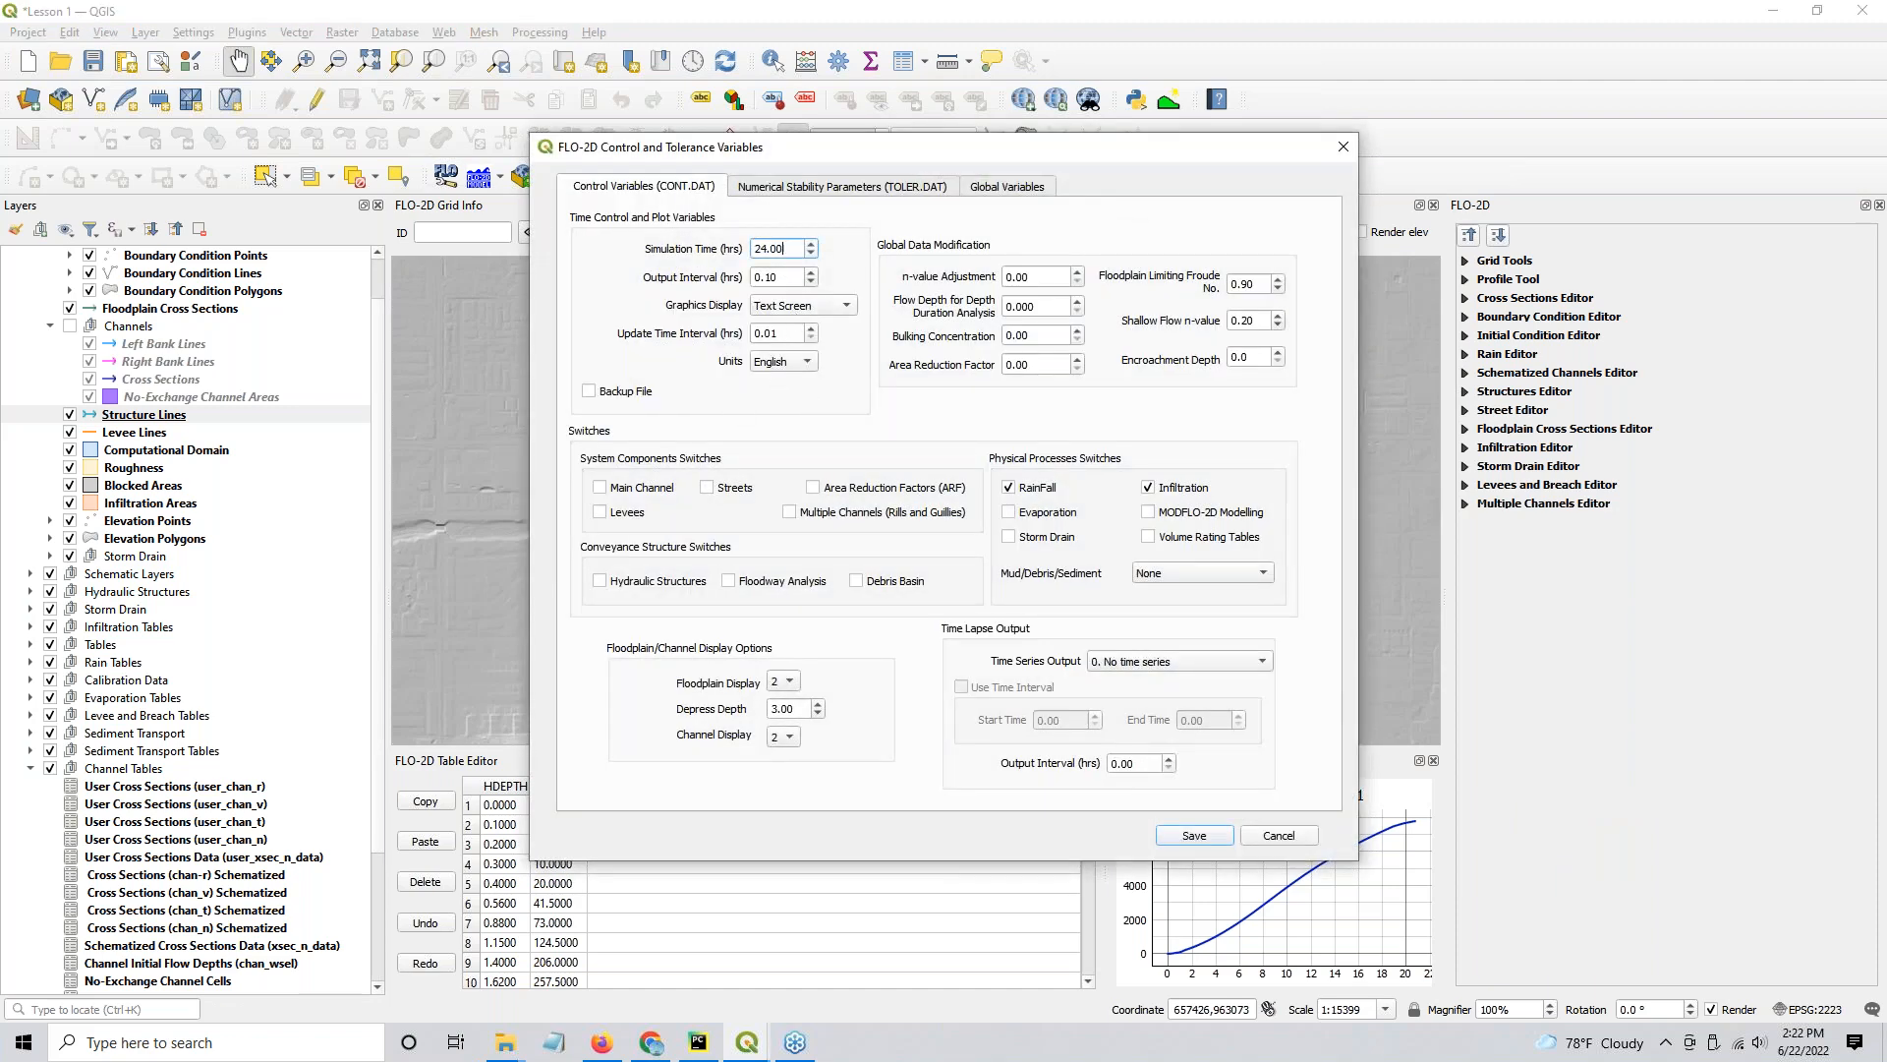
key("Tab")
double_click(792, 709)
key("ctrl")
left_click(1149, 488)
left_click(600, 489)
left_click(600, 582)
Step: Check the Channel Courant number in the numerical stability parameters and save the control settings
left_click(798, 187)
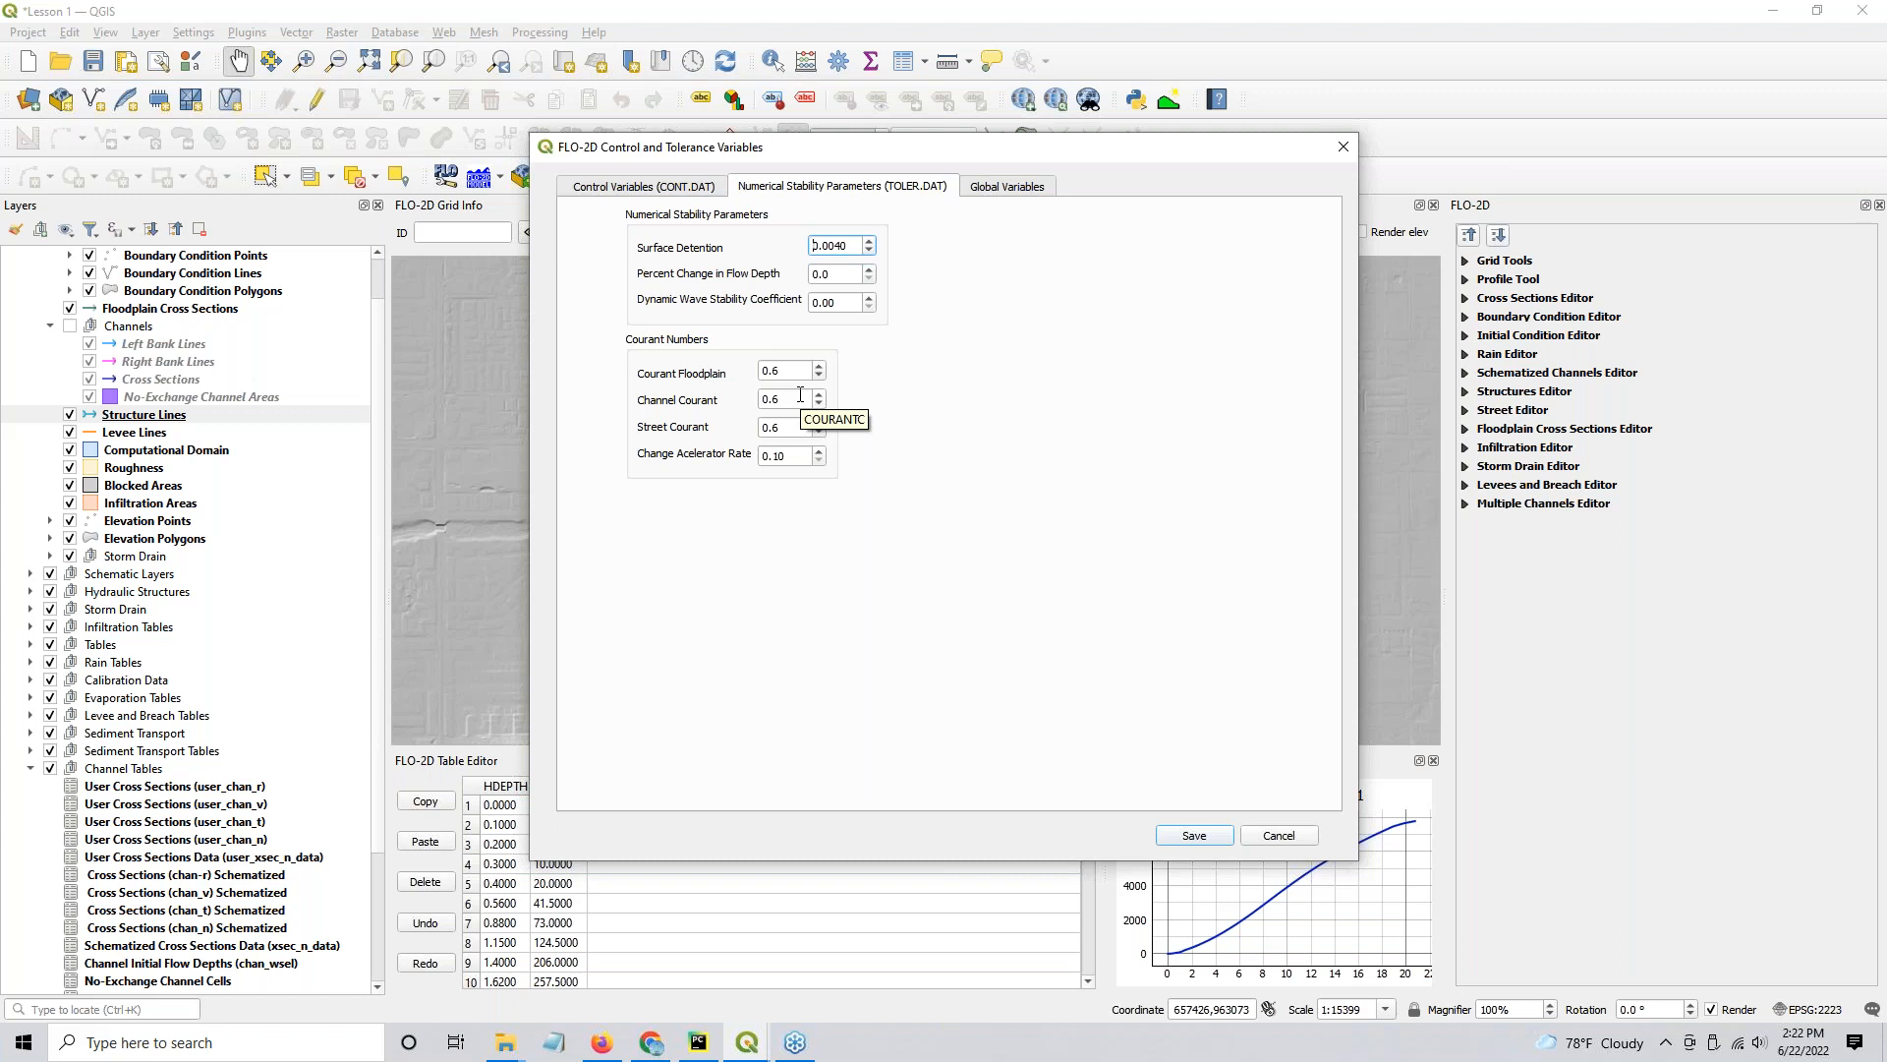
double_click(763, 399)
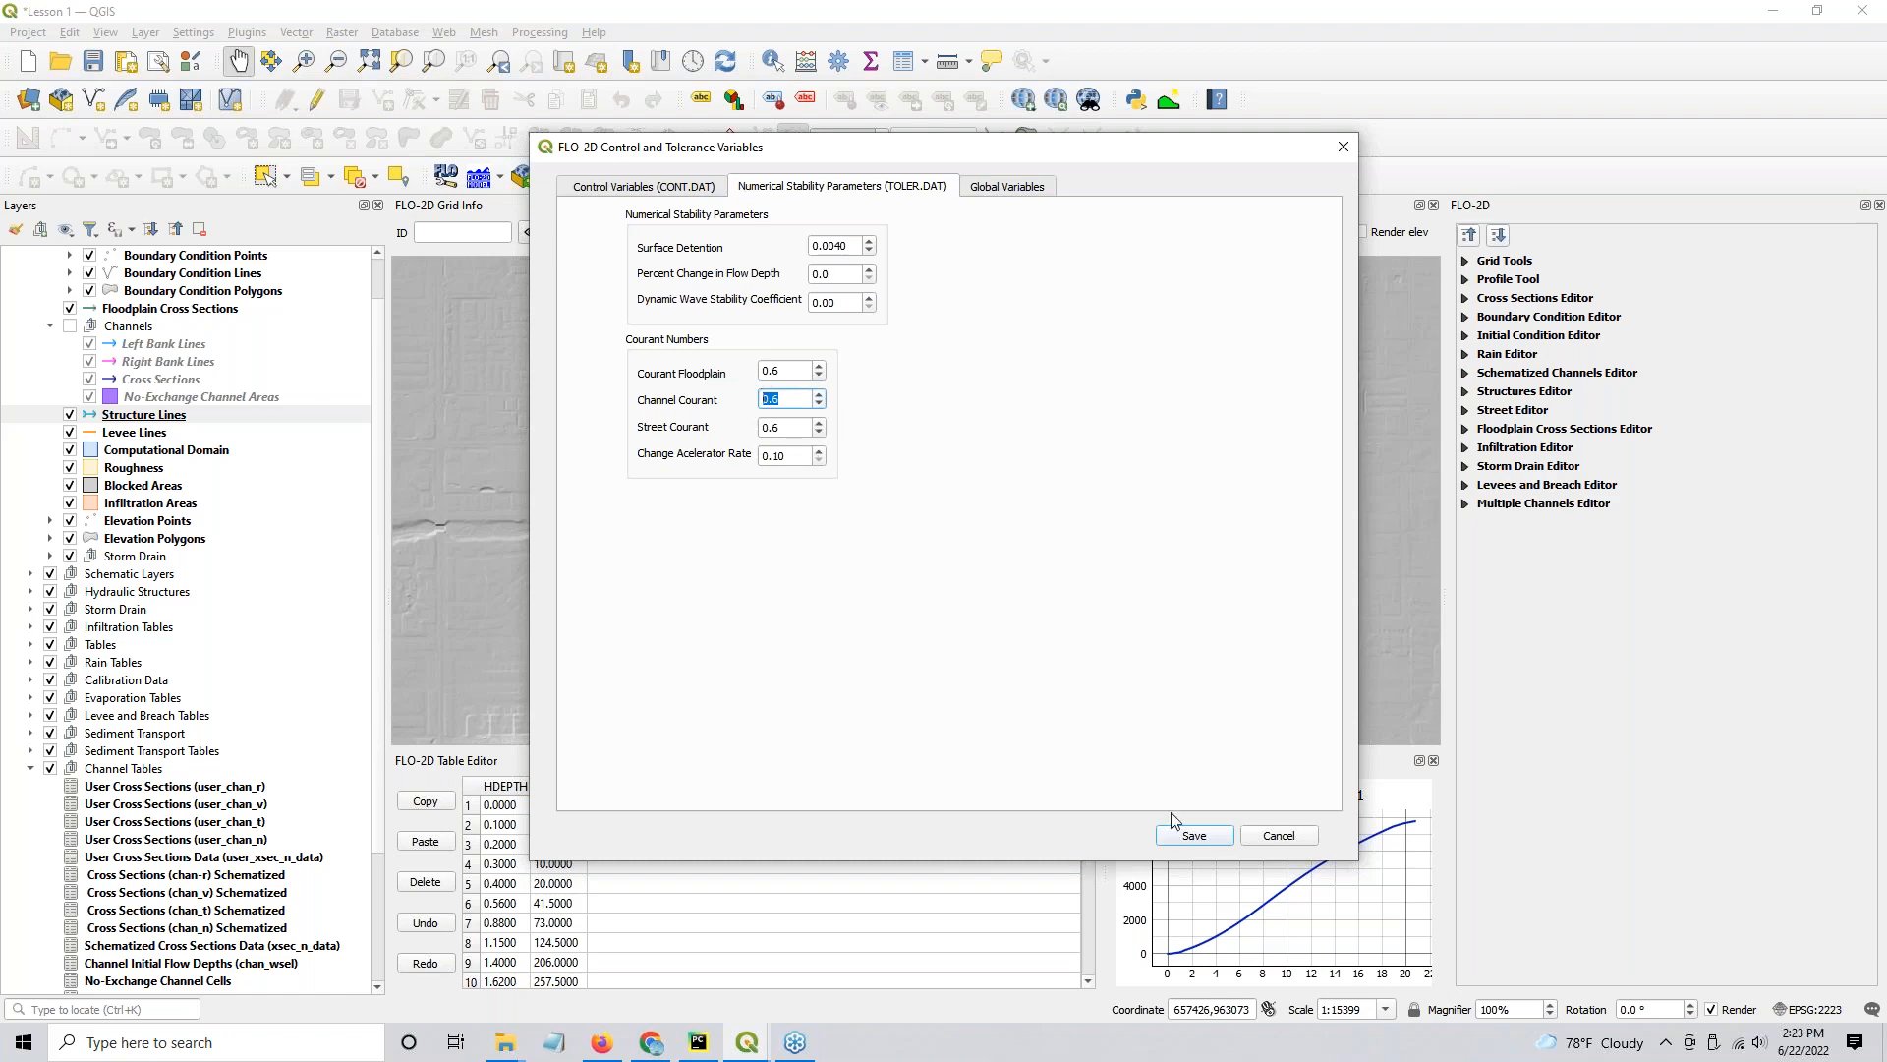
left_click(1207, 837)
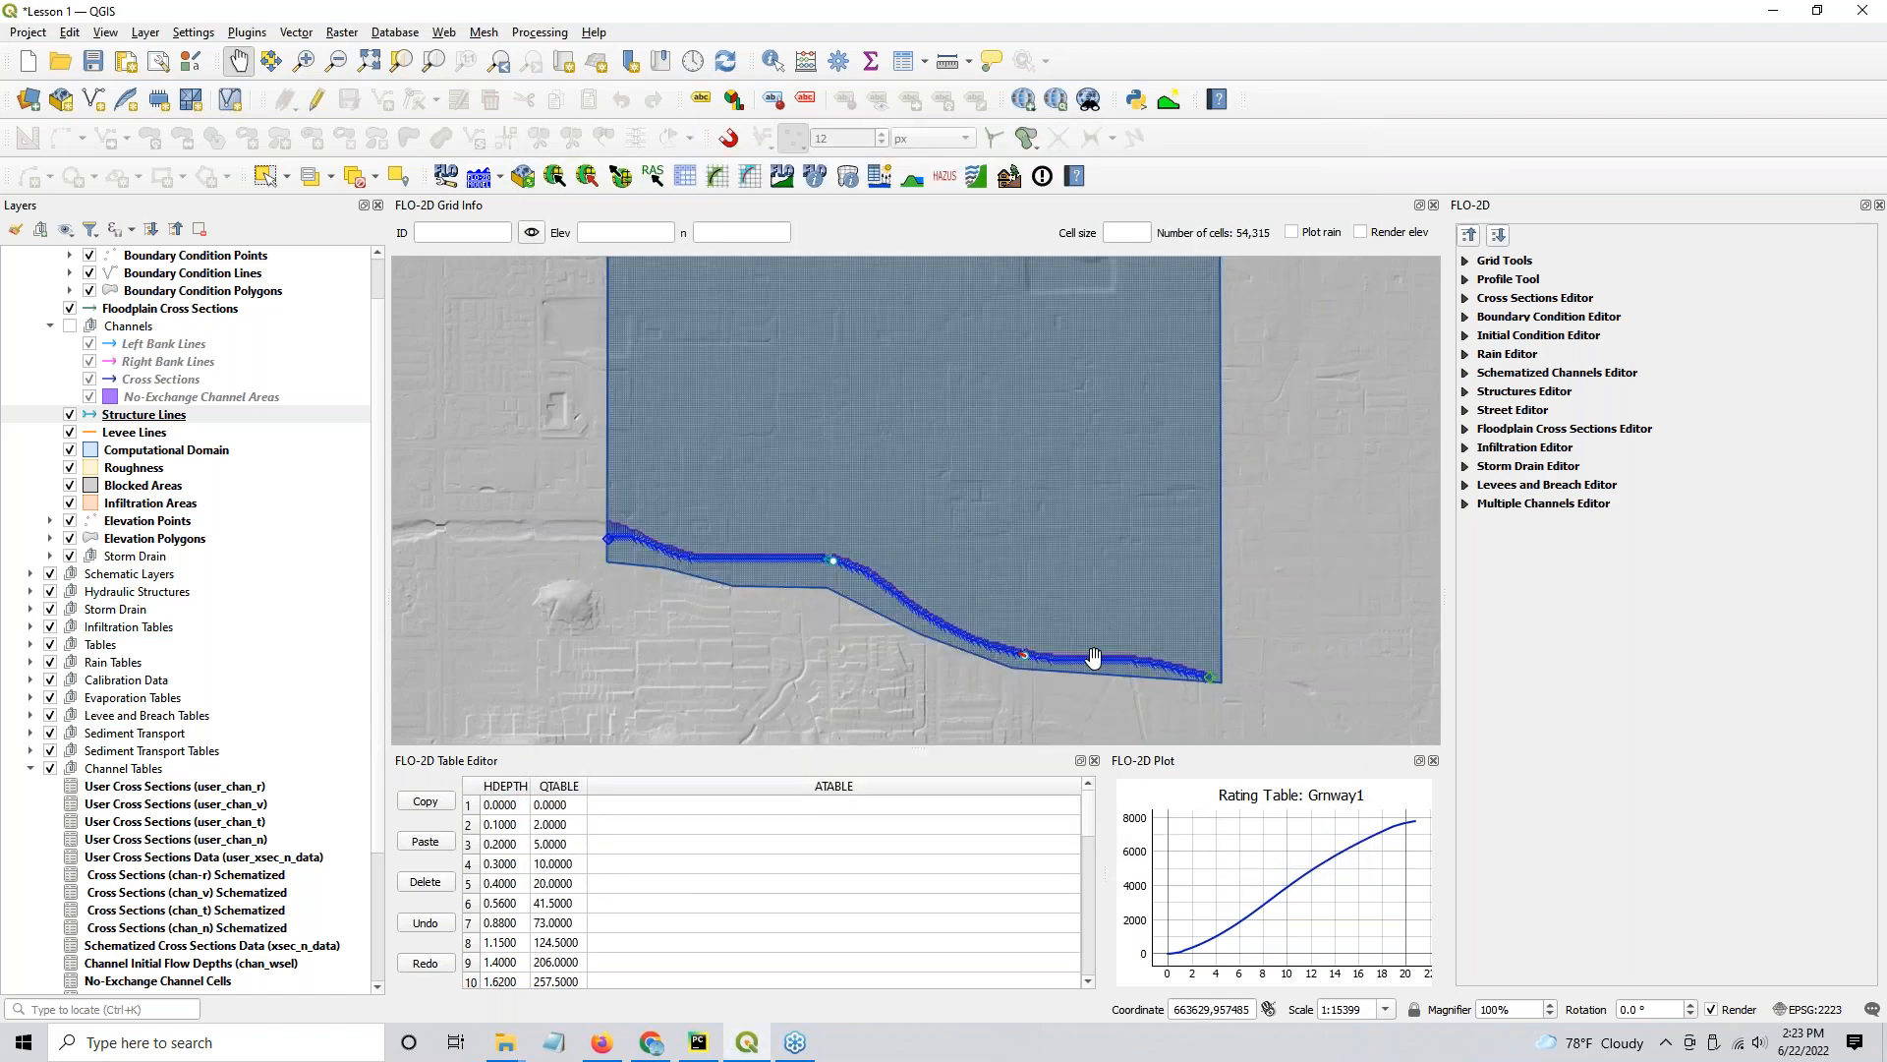
Step: Re-enter the Channel Courant number in the numerical stability parameters and save the parameters
scroll(1094, 661, "up", 3)
scroll(985, 645, "up", 1)
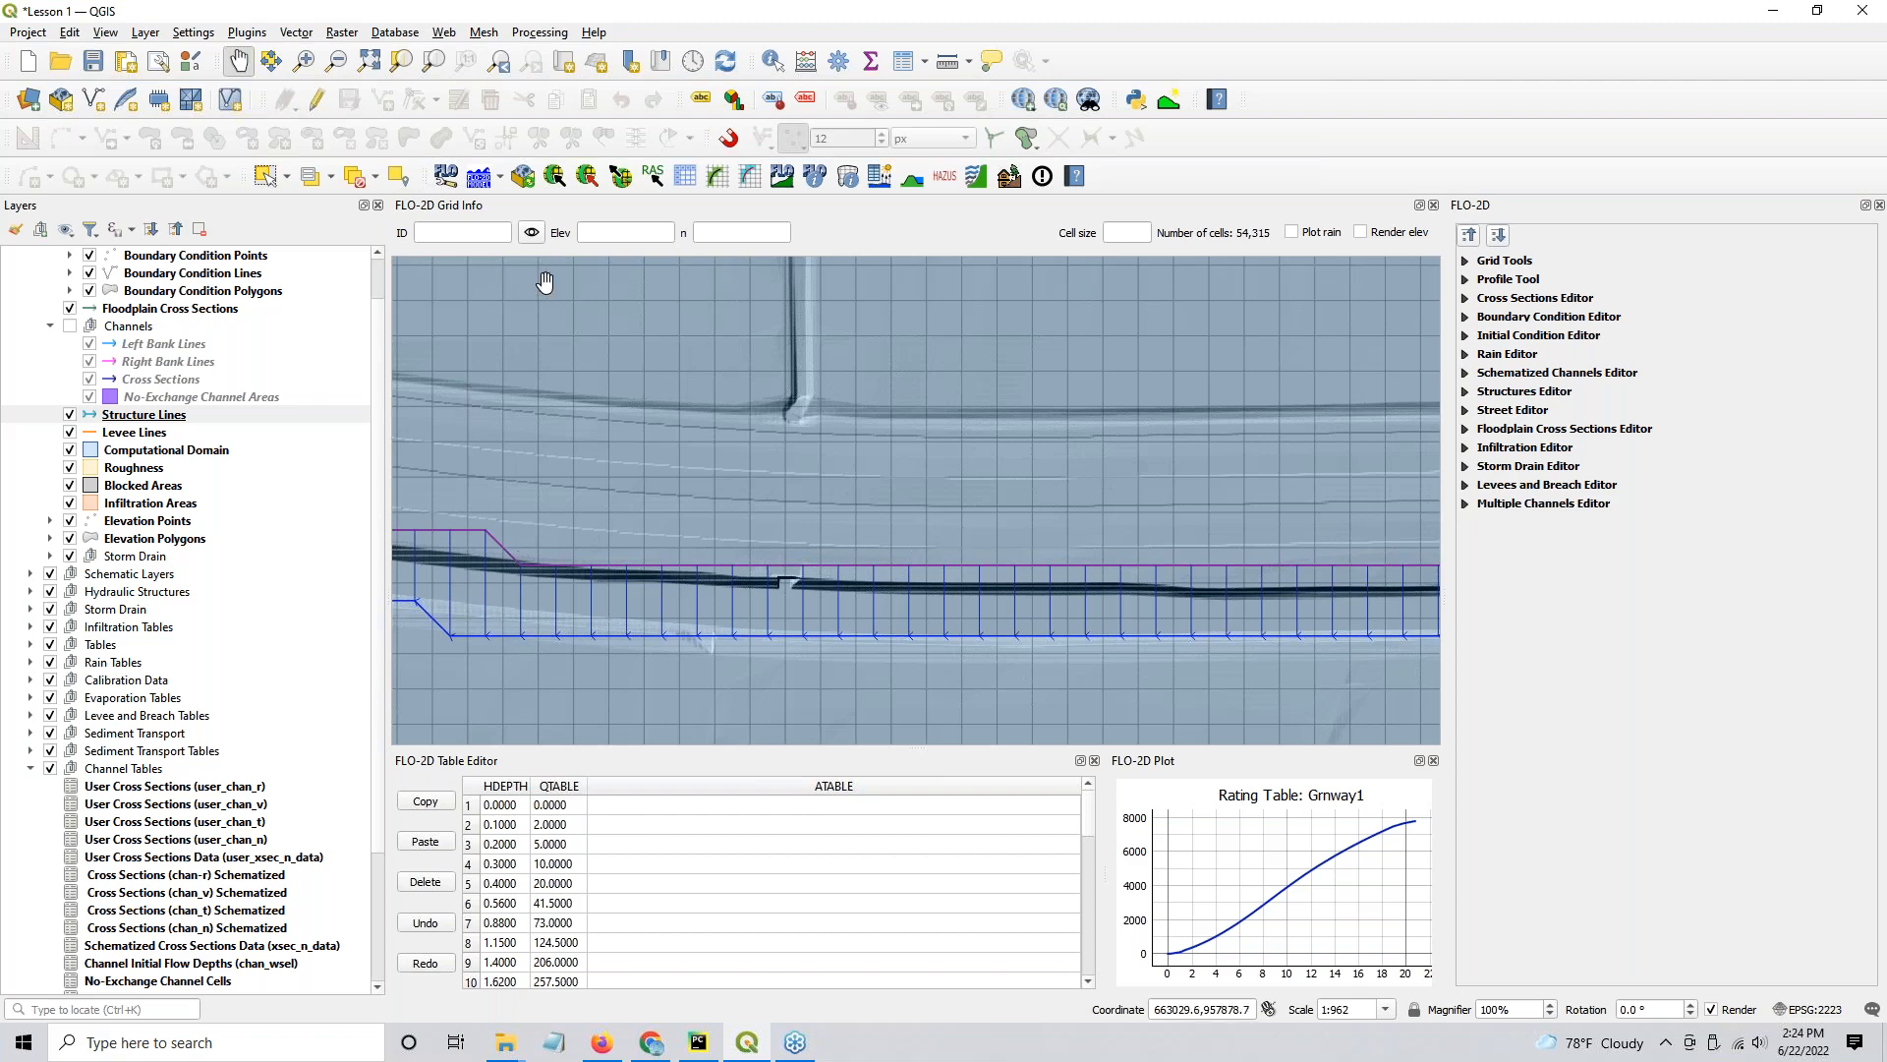
left_click(691, 182)
left_click(812, 189)
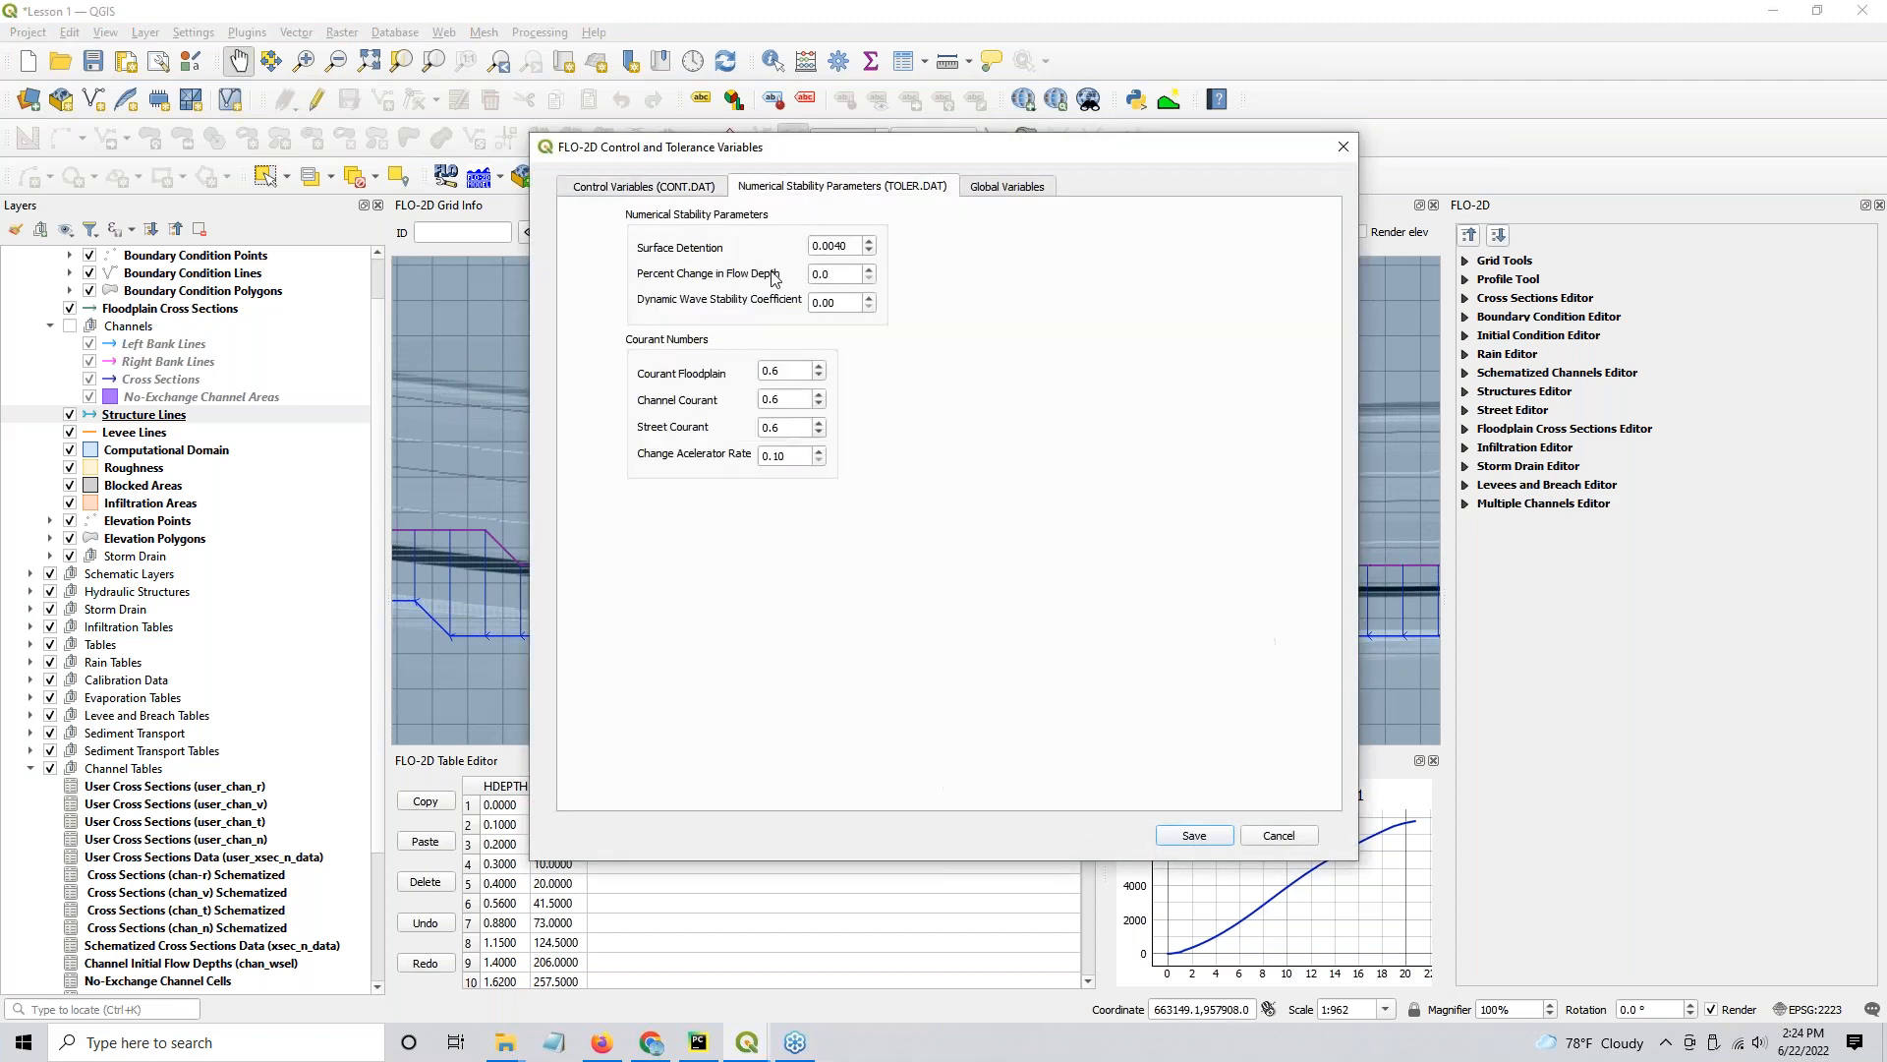
double_click(781, 398)
type("0.")
double_click(798, 400)
type("0.")
left_click(1184, 836)
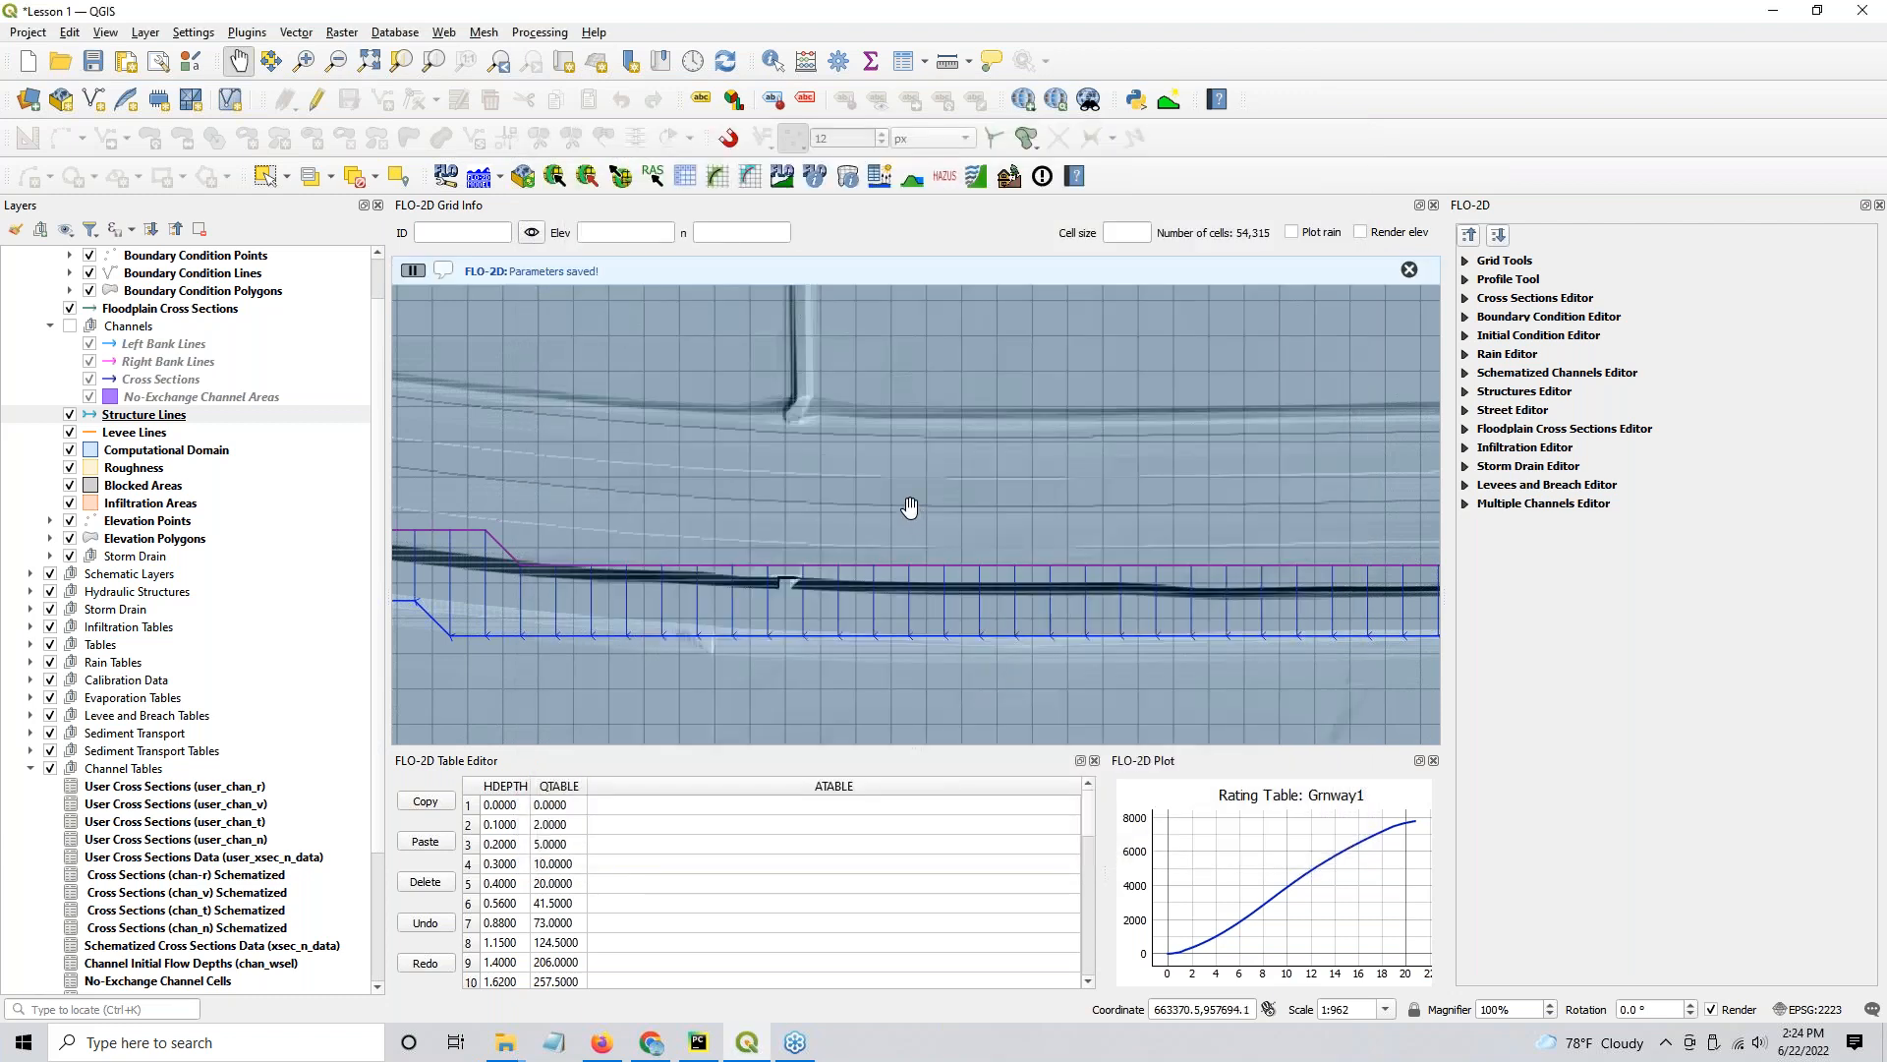
Step: Export the FLO-2D data files for all the selected components to the Lesson 2 Advanced Export folder in QGIS Lesson 2
left_click(624, 181)
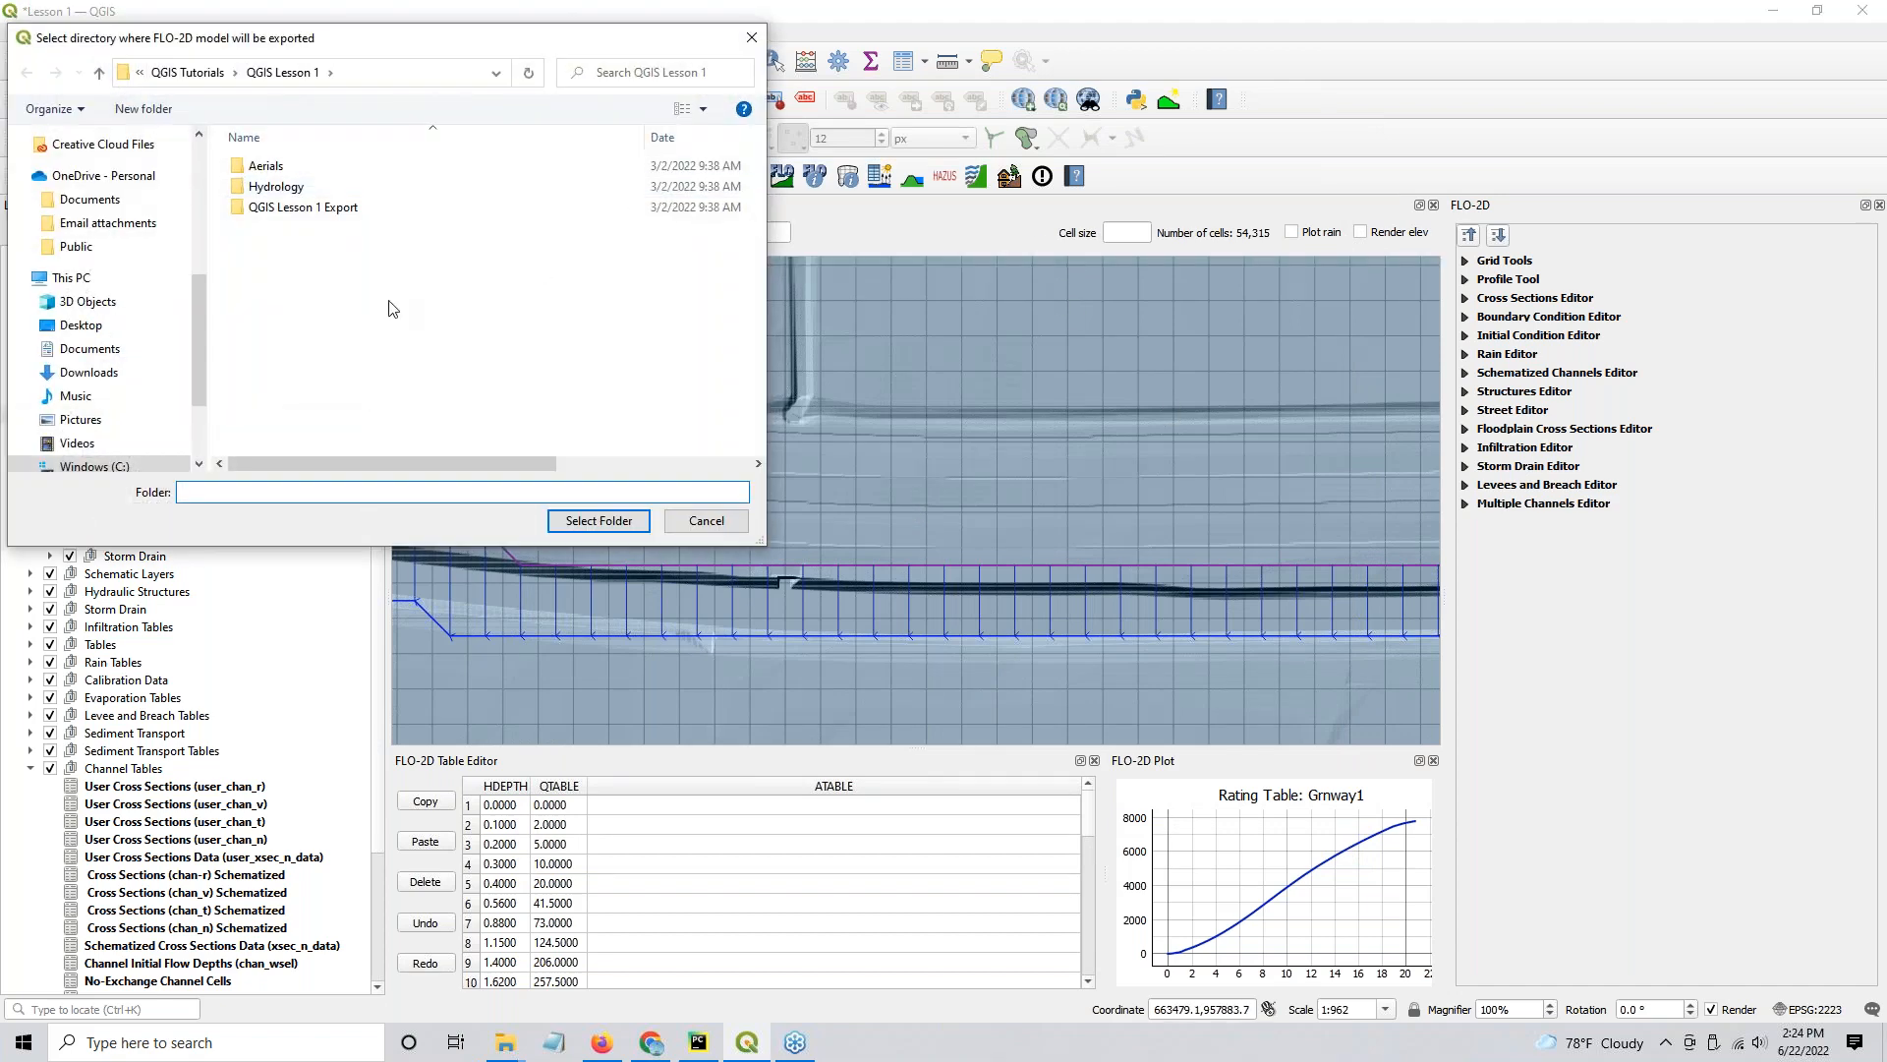
left_click(222, 75)
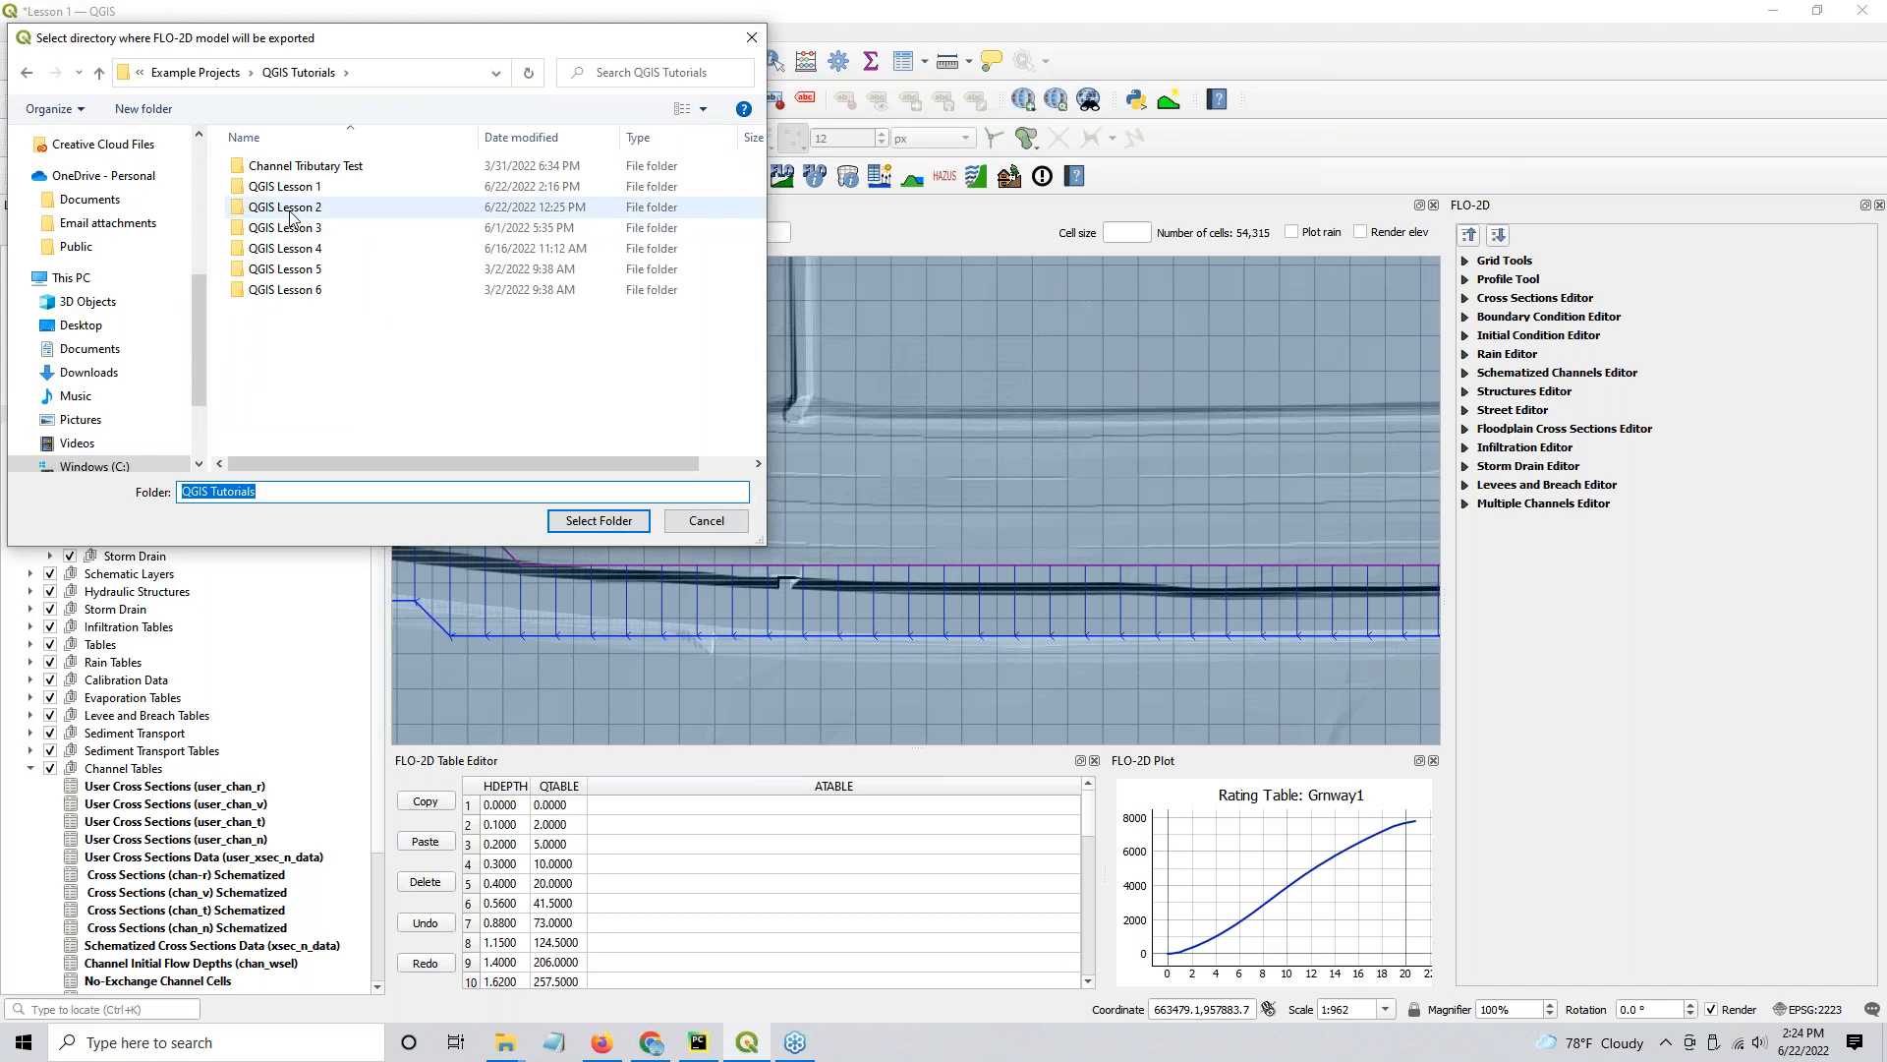
double_click(294, 210)
left_click(291, 211)
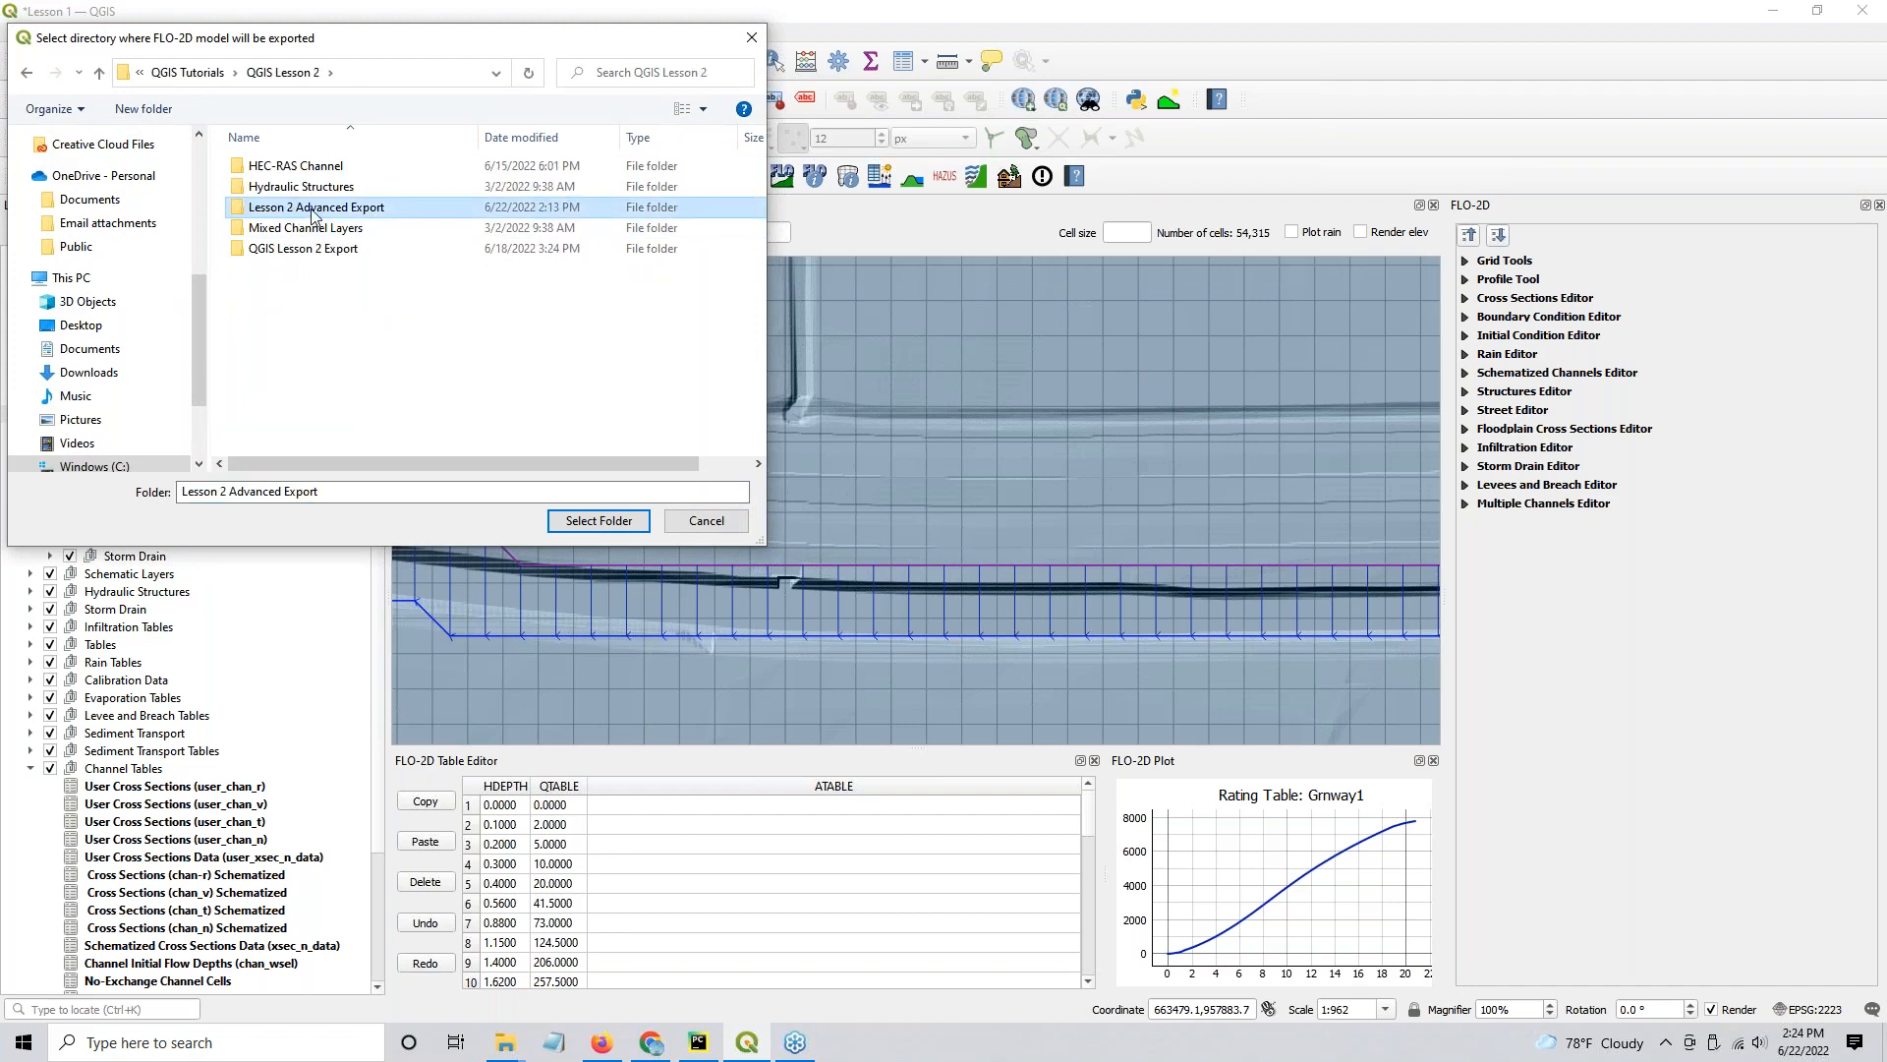
left_click(601, 521)
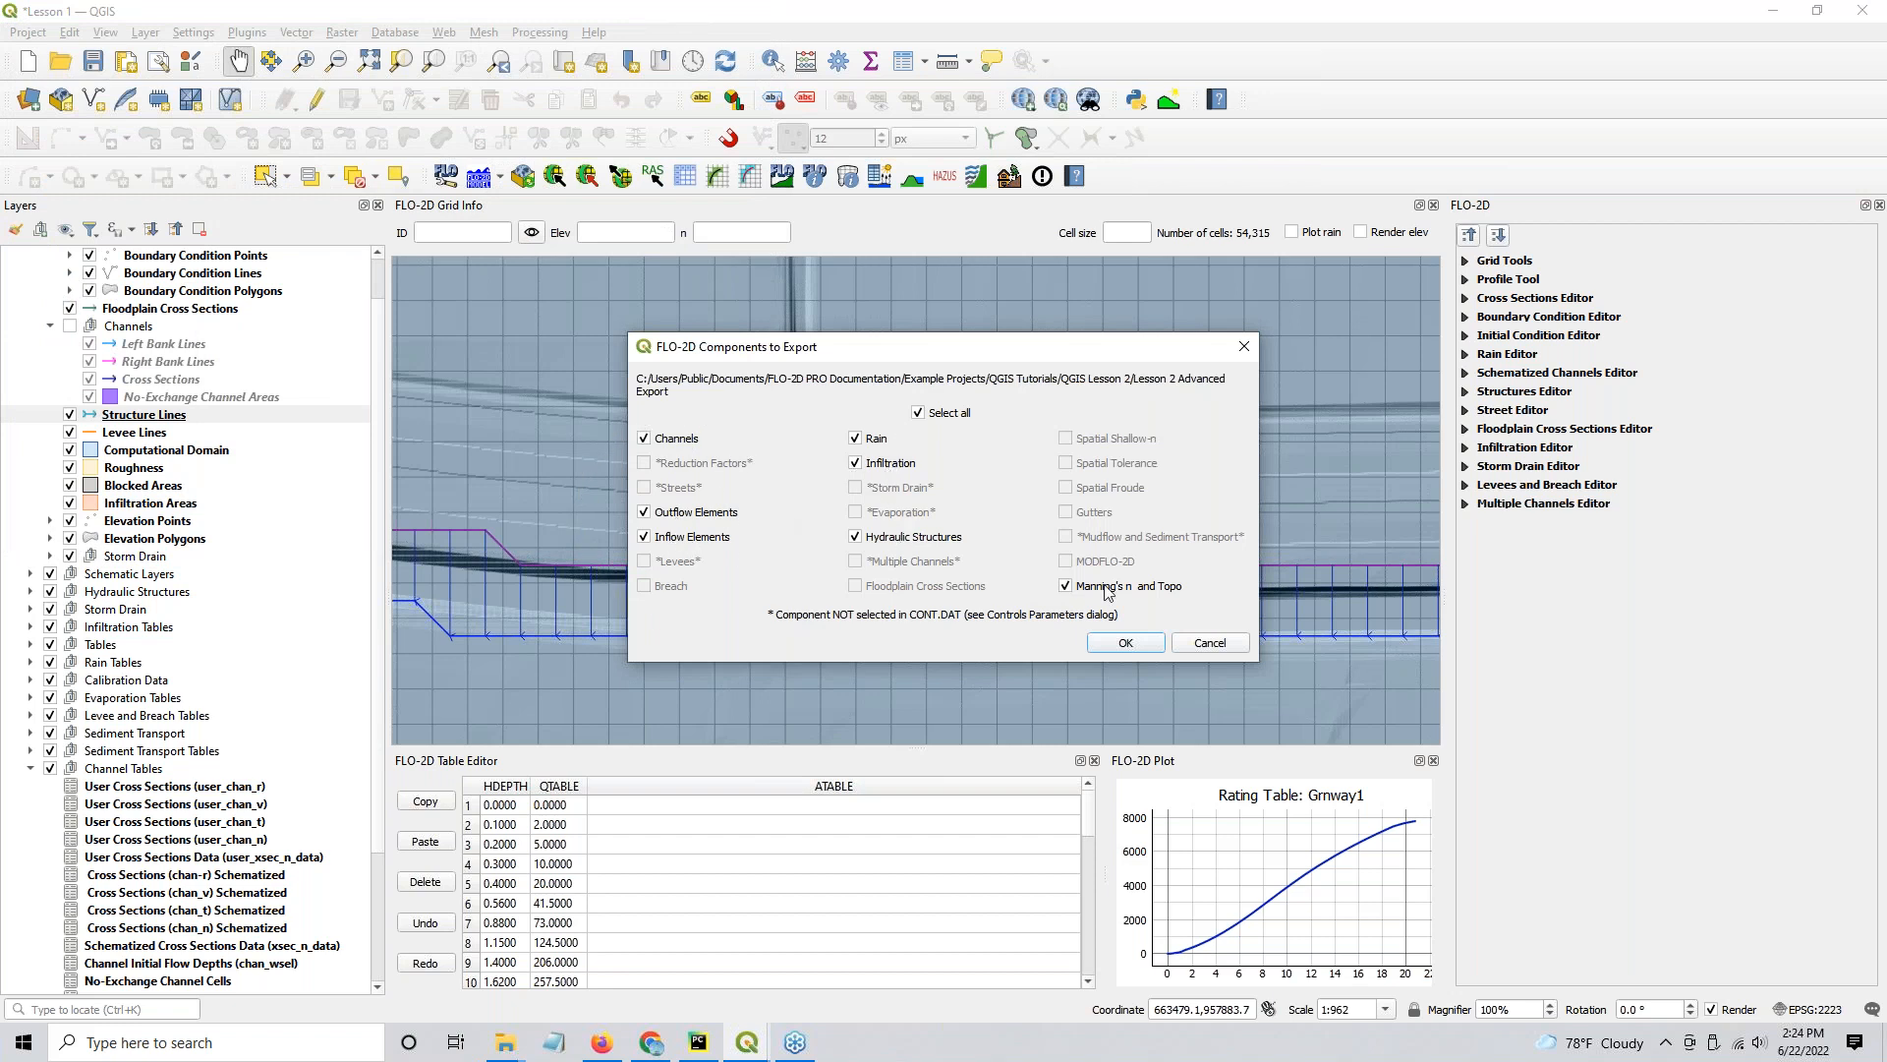
left_click(1127, 641)
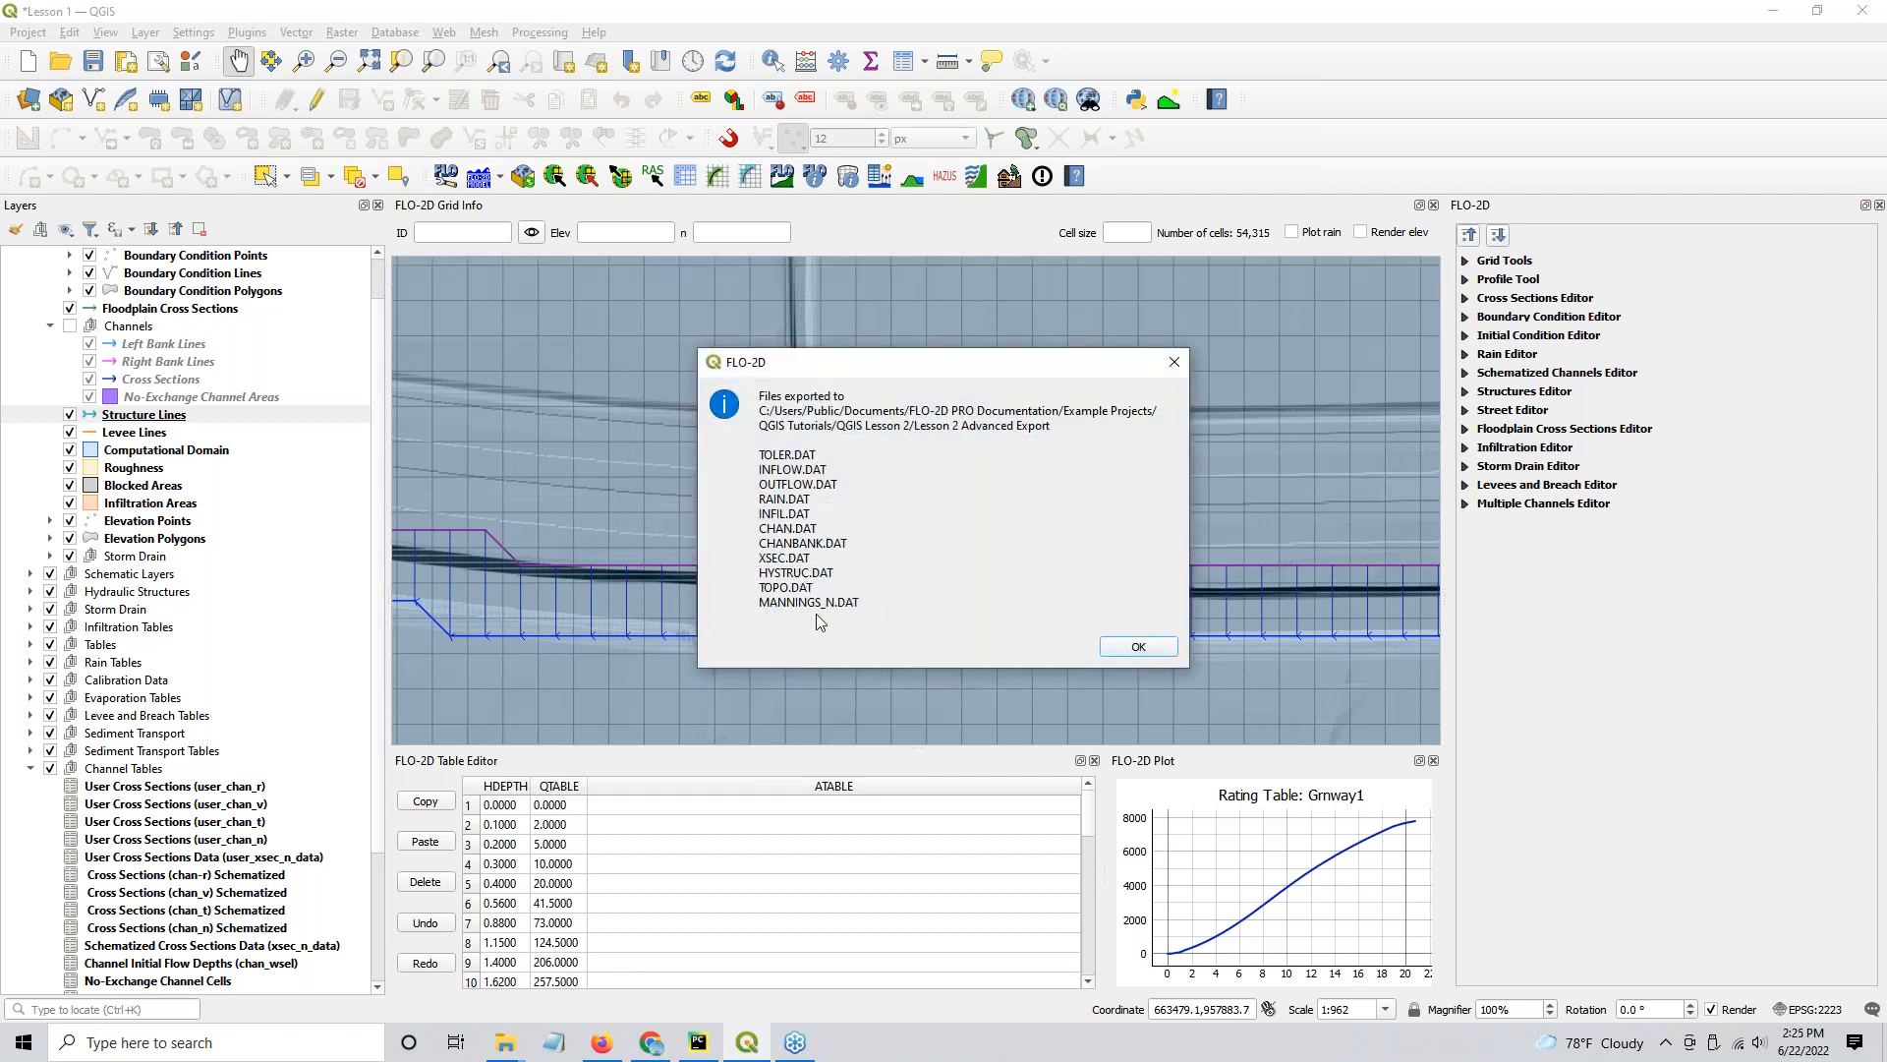
Step: Open the QGIS Lesson 2 Export folder in File Explorer and delete the CHANNEL.CHK and ERROR.CHK files
left_click(1119, 649)
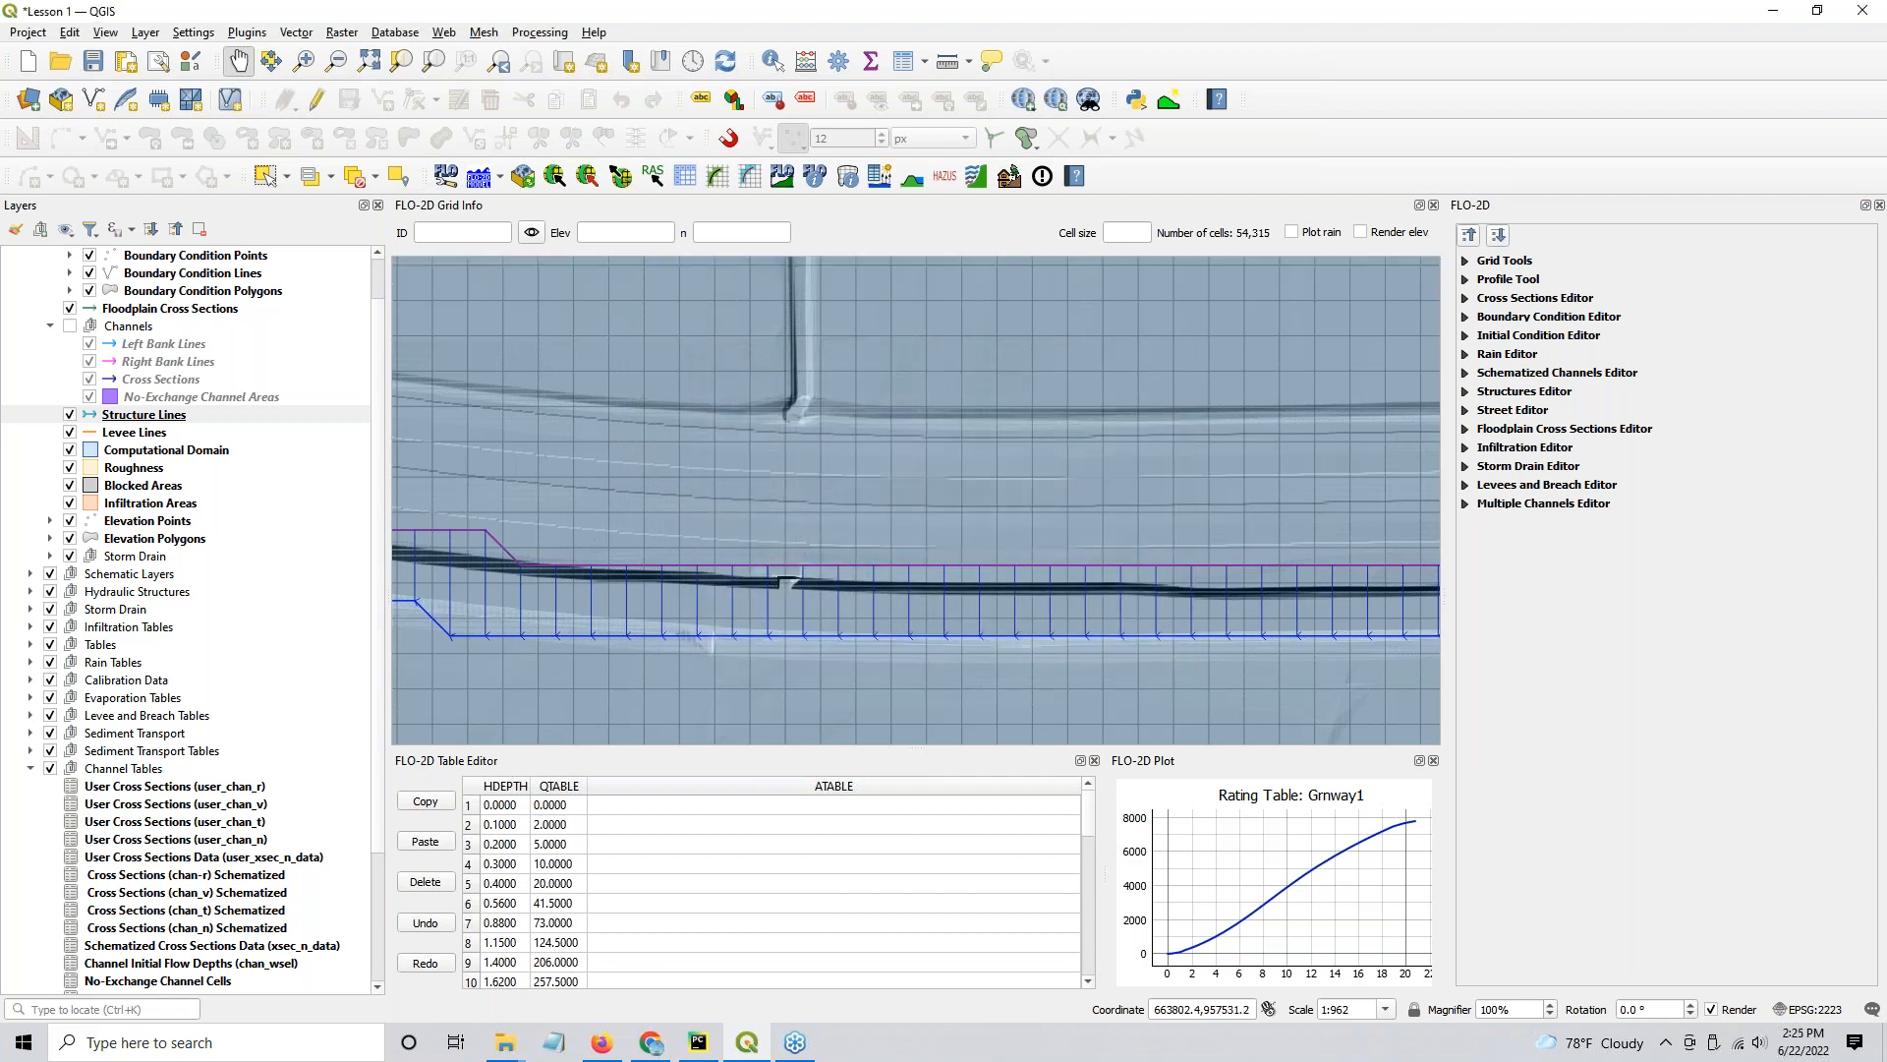
left_click_drag(1030, 2, 887, 110)
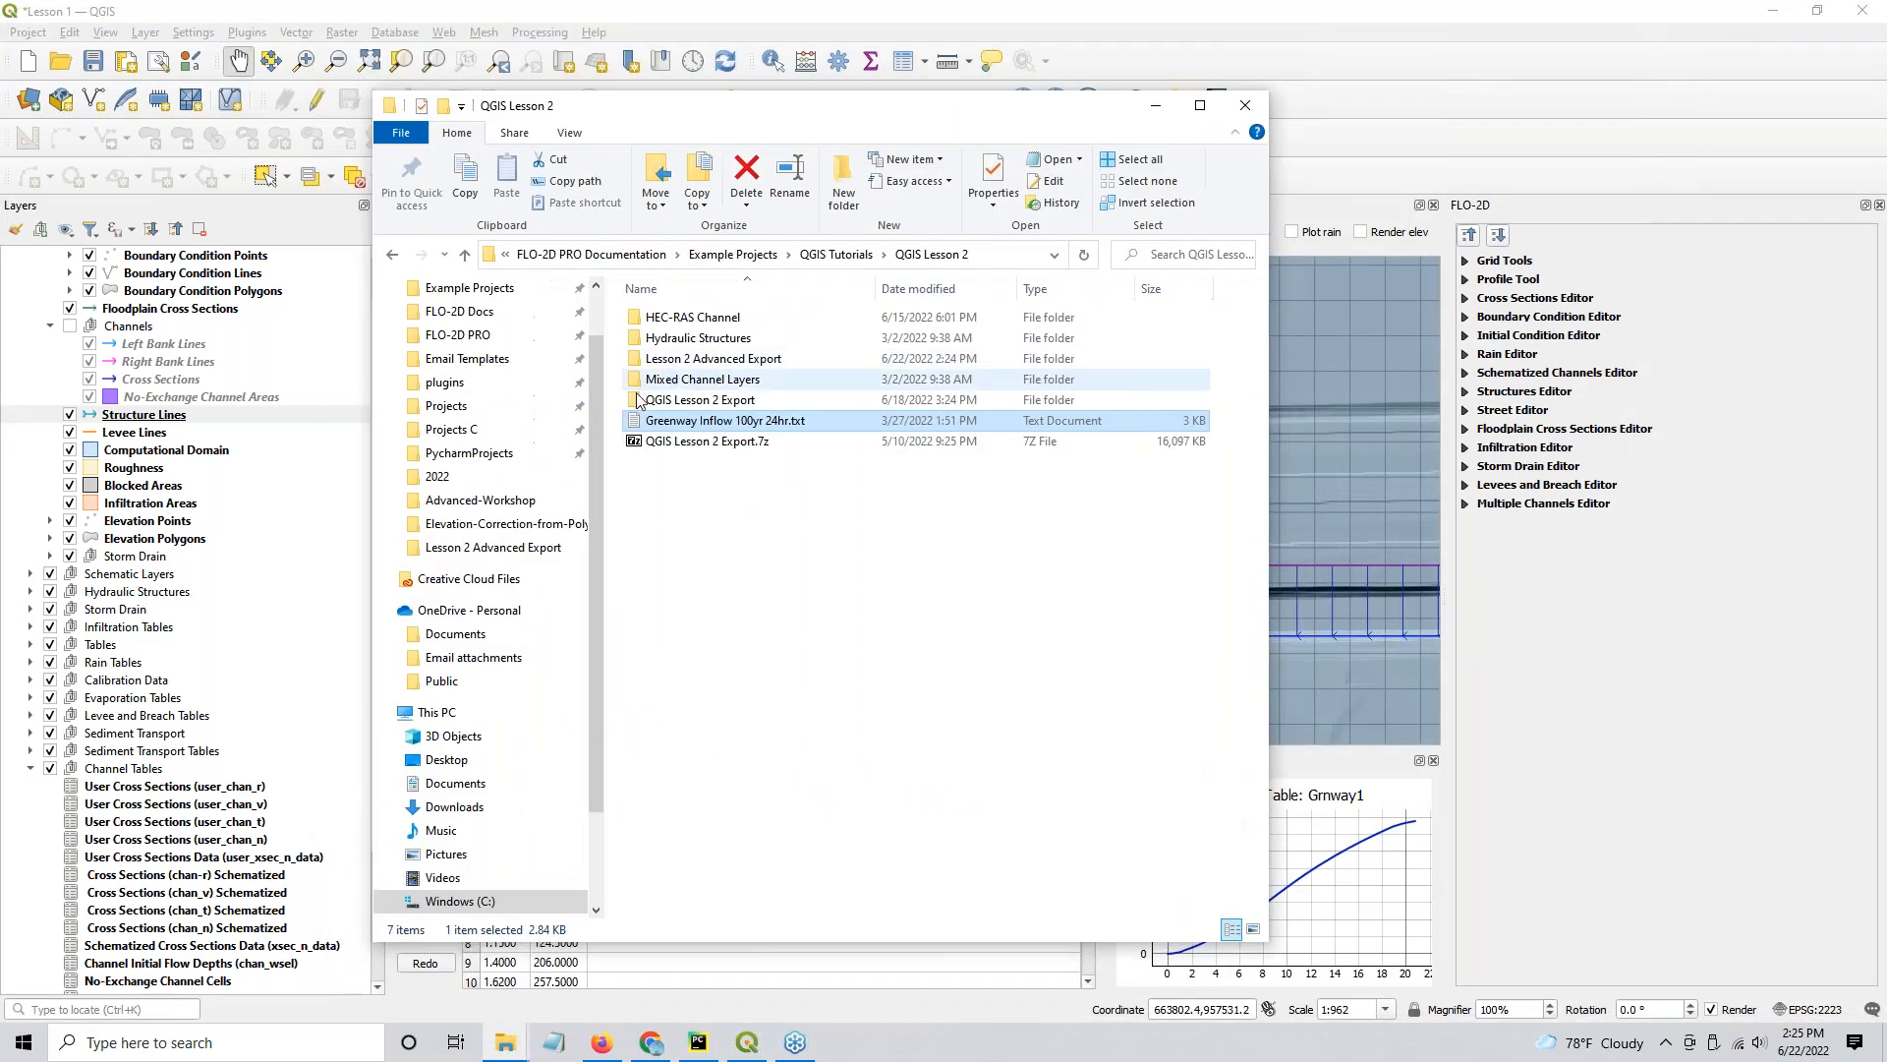
double_click(711, 403)
scroll(875, 747, "down", 5)
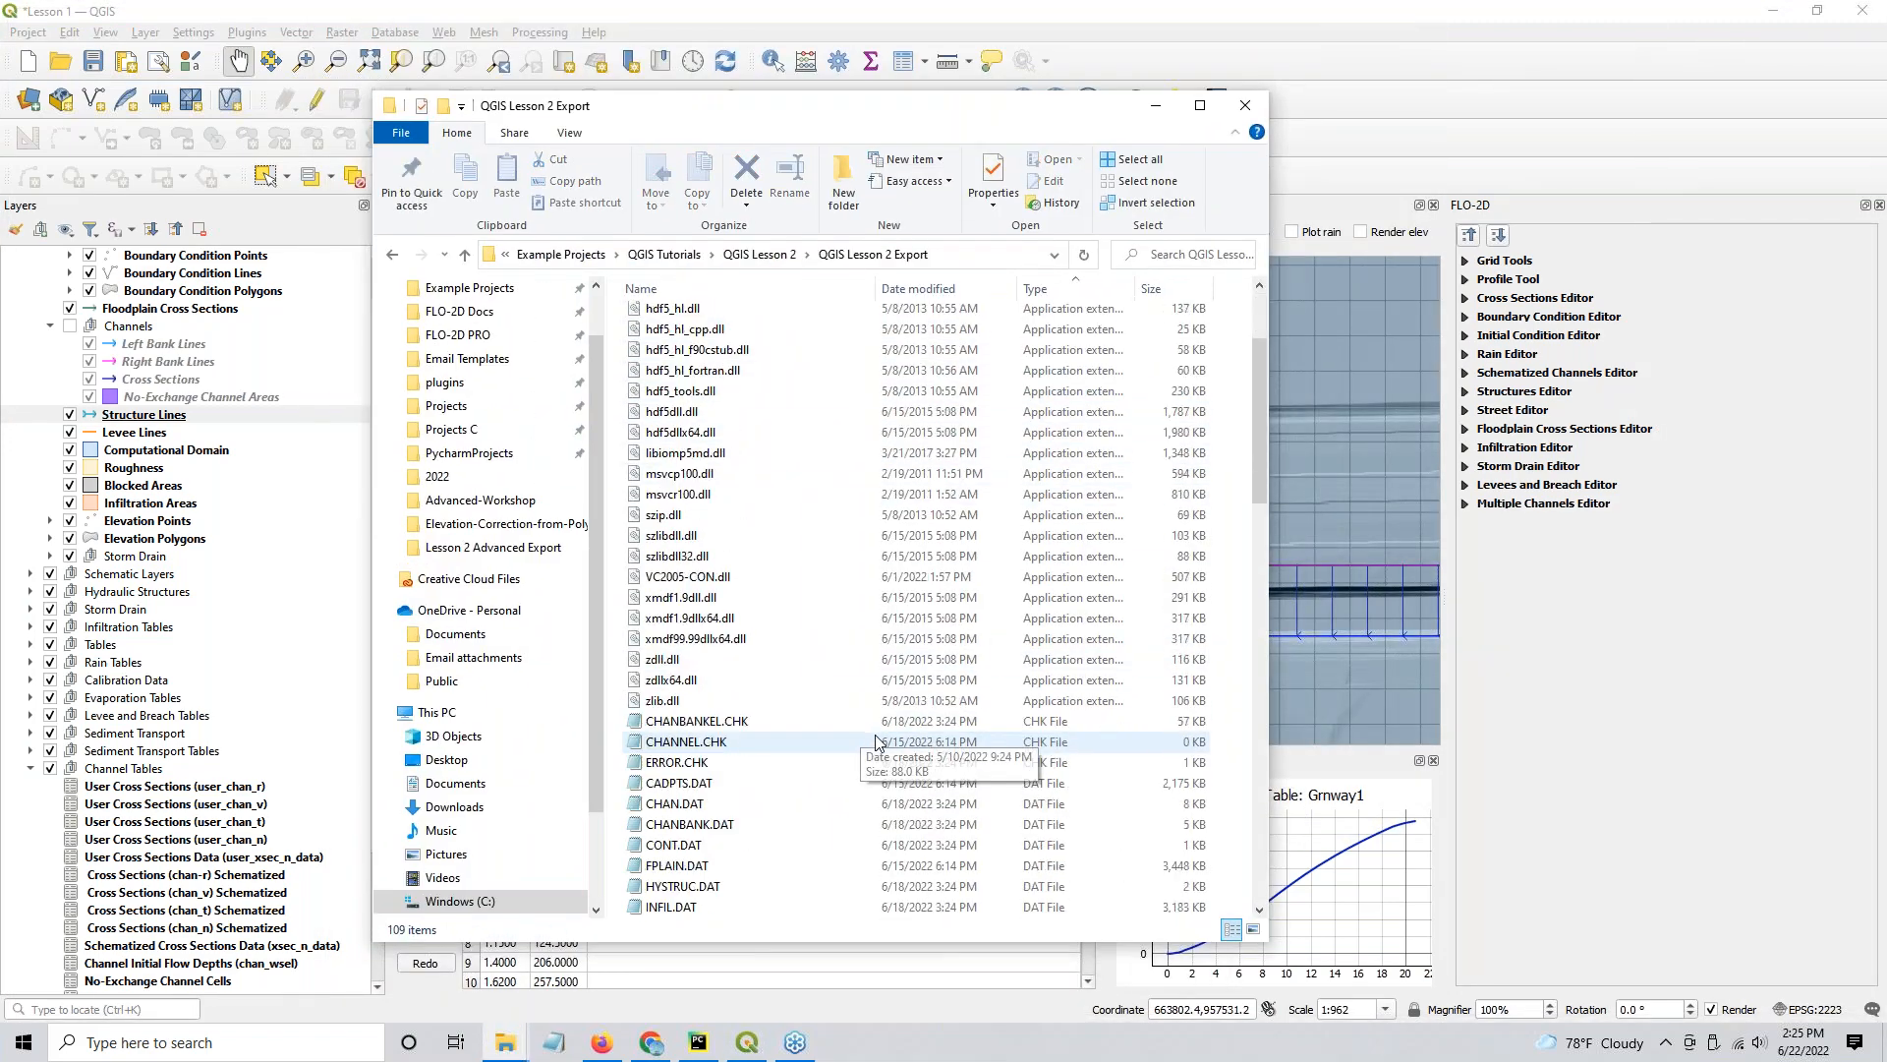
scroll(873, 742, "down", 3)
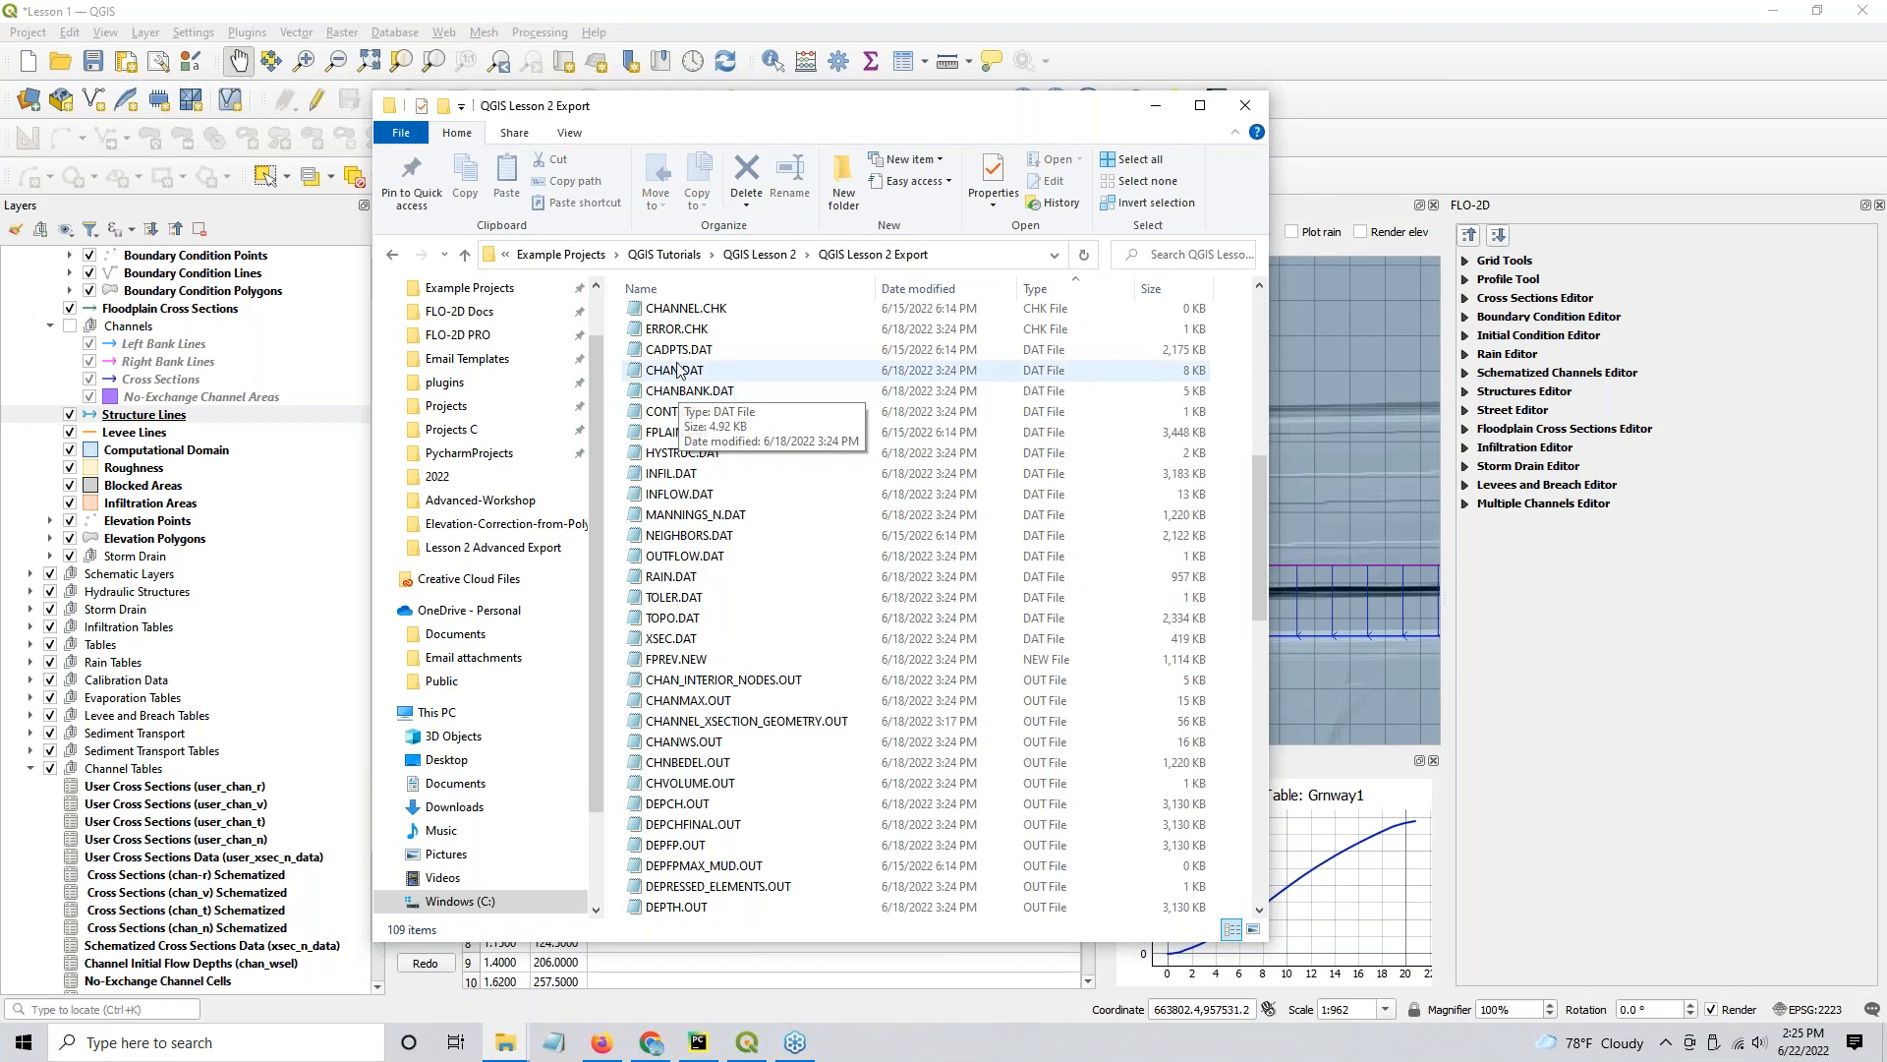
left_click(671, 308)
left_click(671, 332, "shift")
key("Delete")
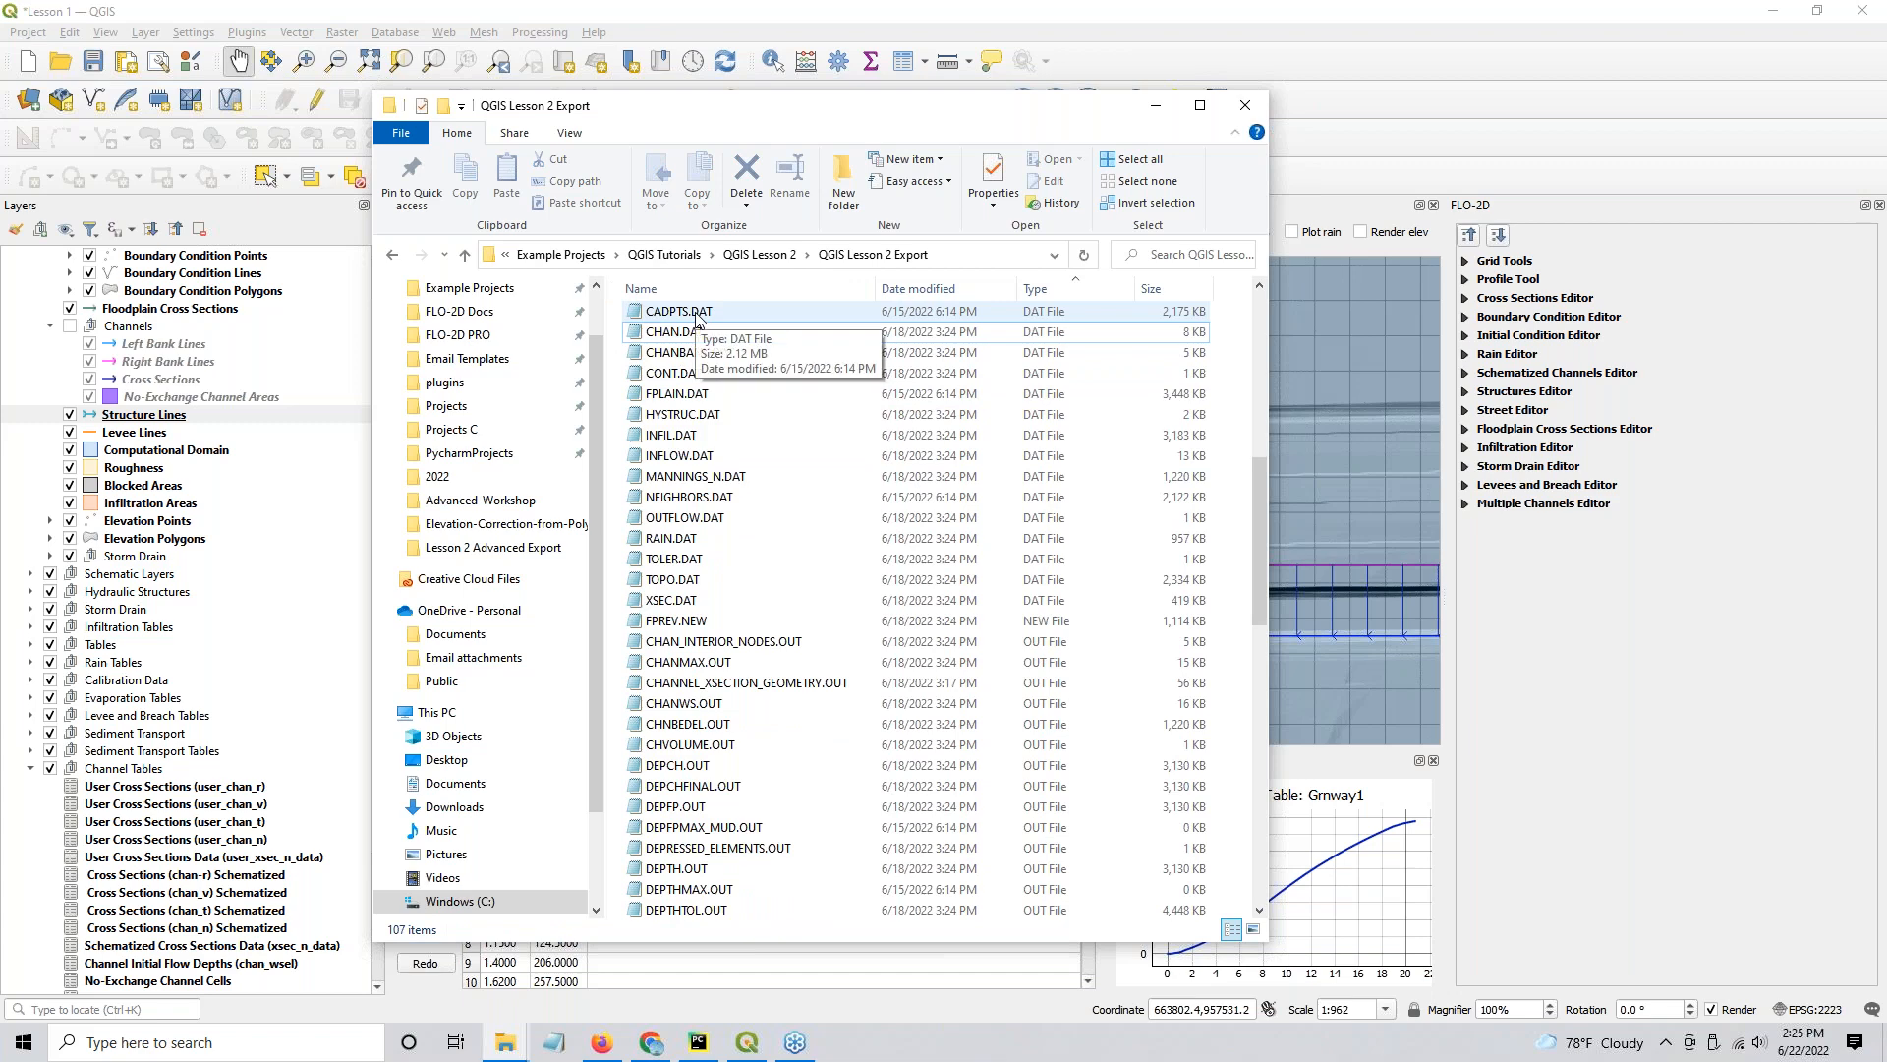
Step: Delete all remaining data, output and temporary files from CADPTS.DAT through OUTNQMAX.TMP, keeping the applications and DLLs
left_click(696, 319)
scroll(779, 835, "down", 9)
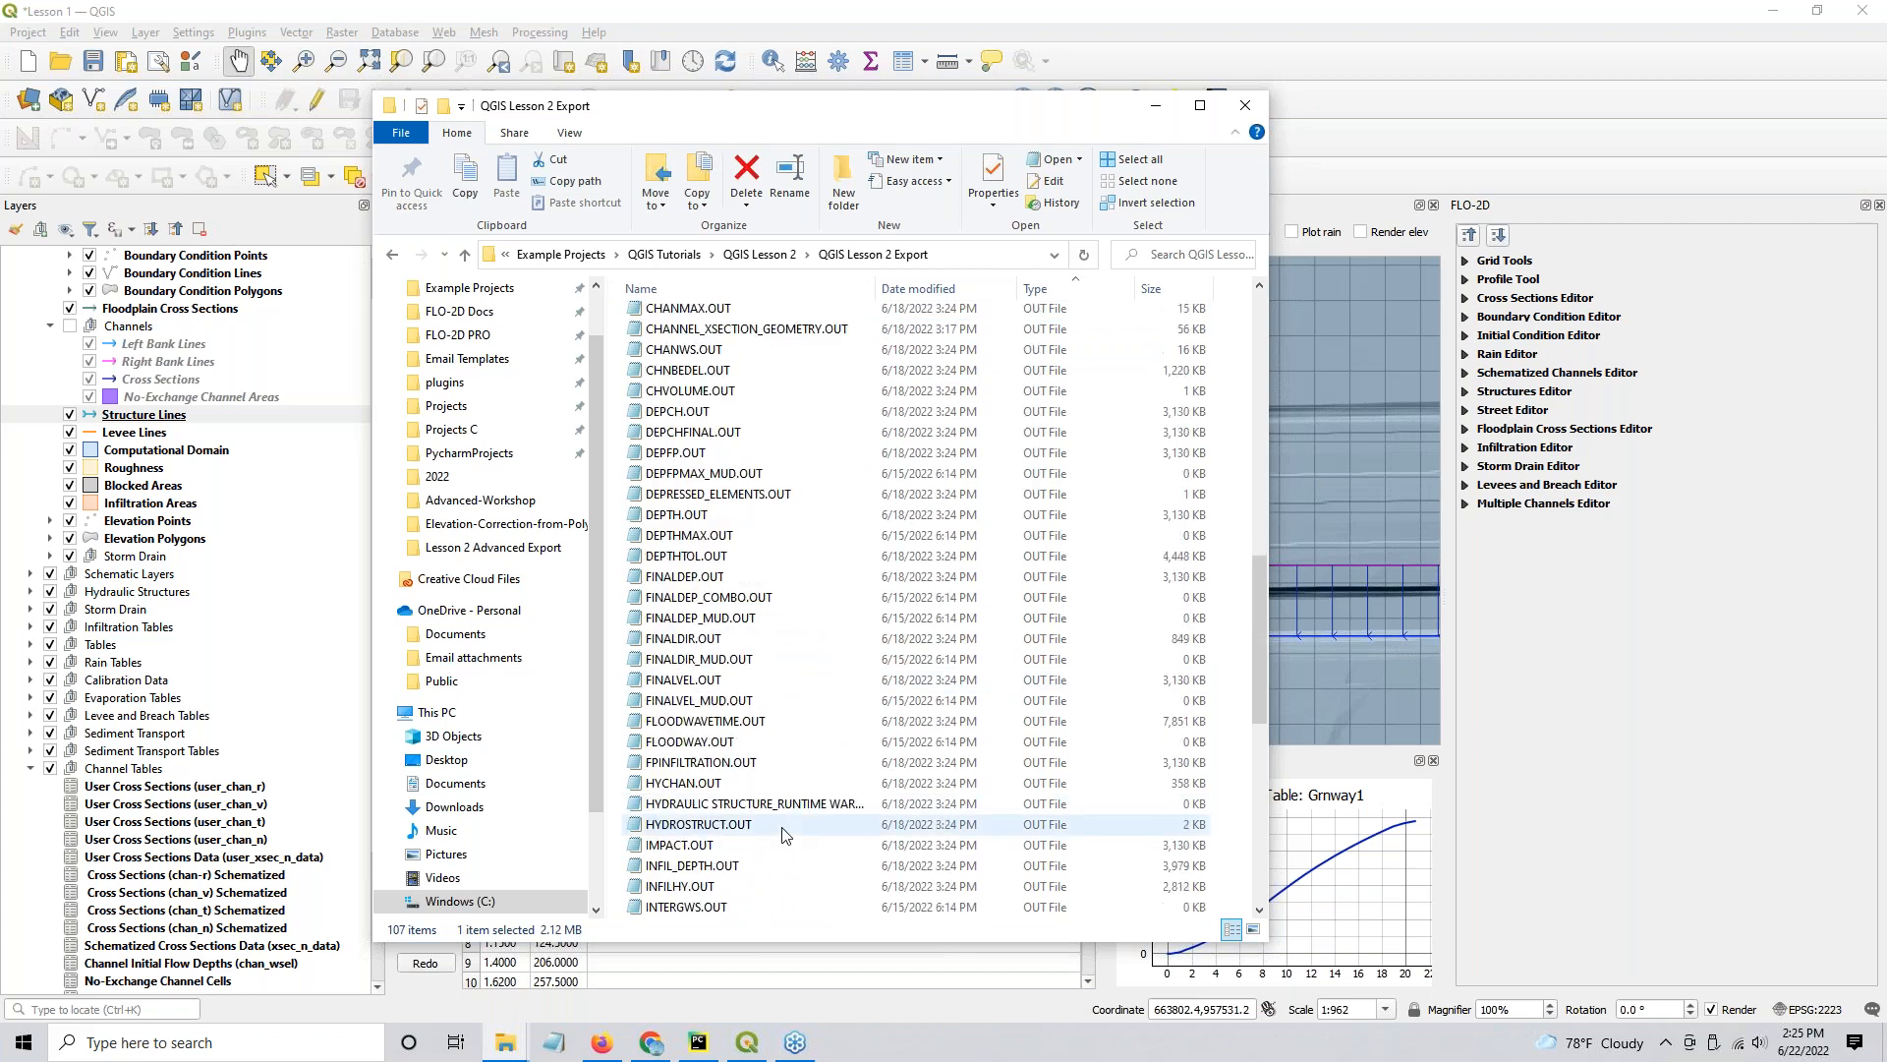
scroll(777, 861, "down", 7)
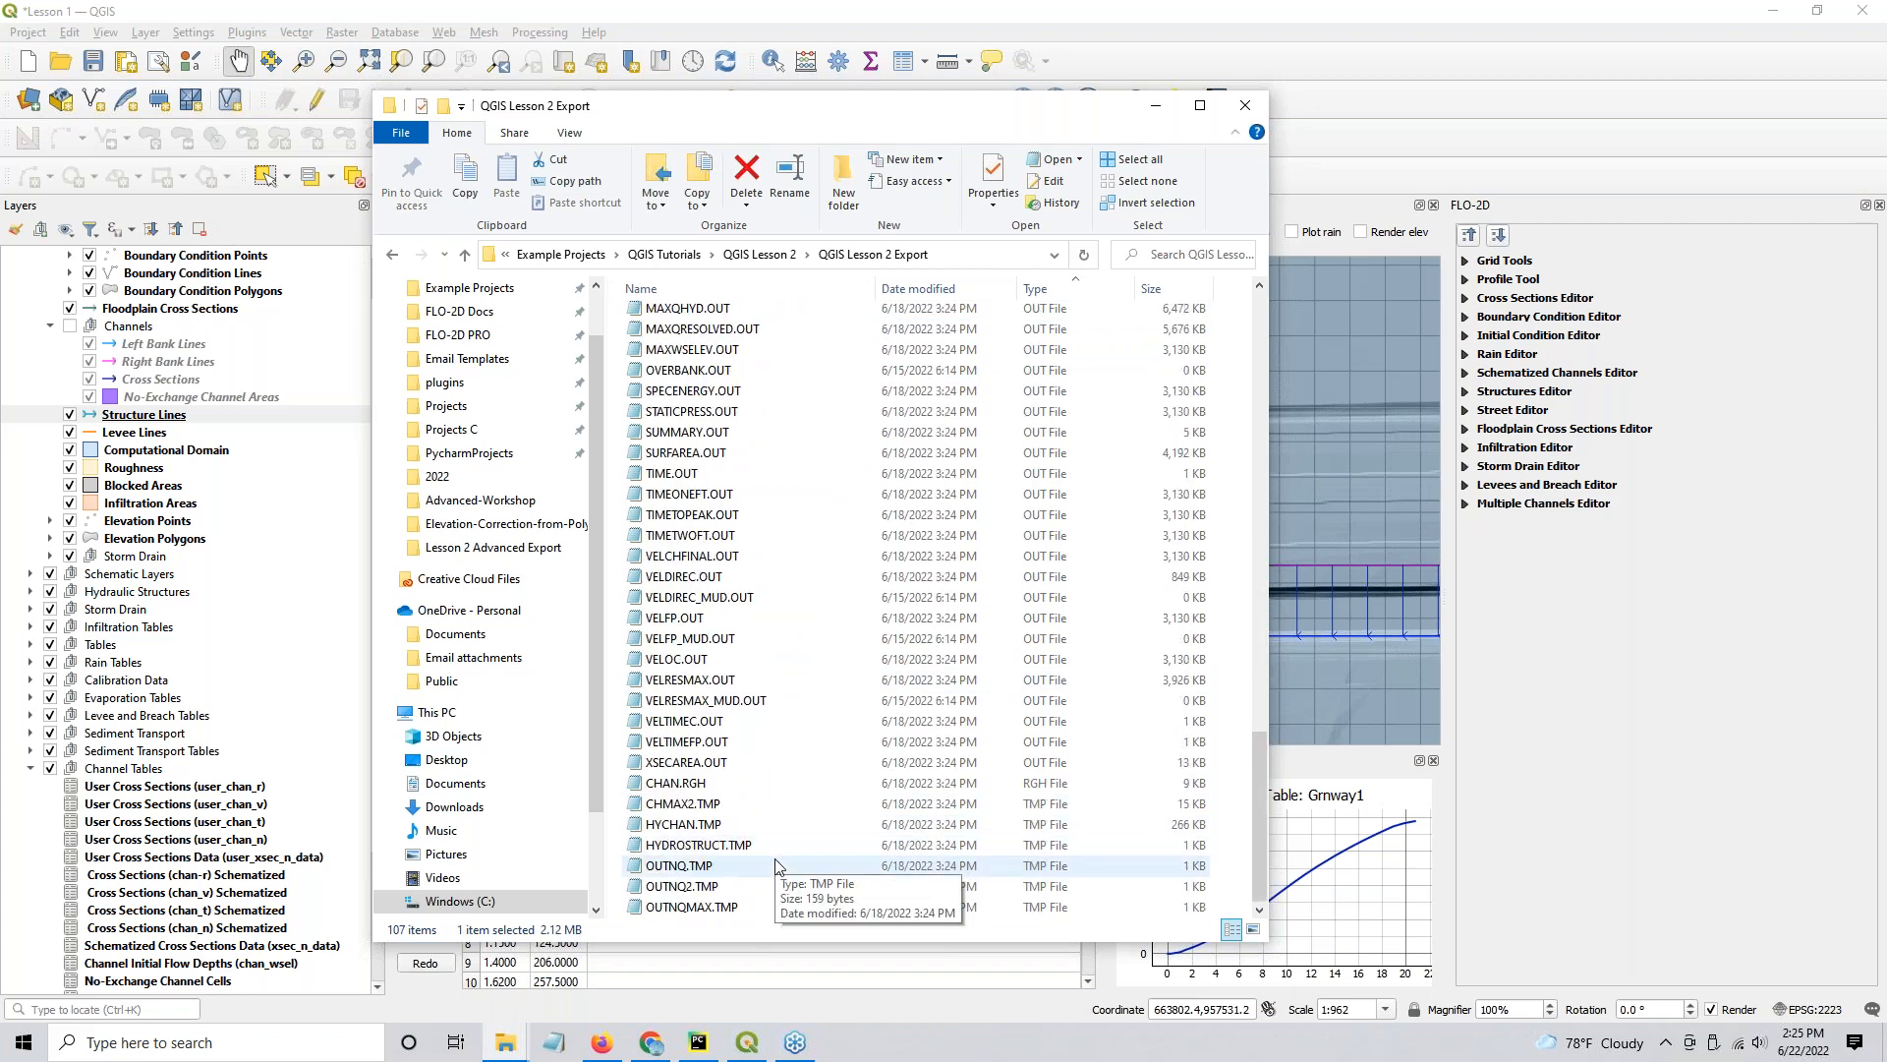
left_click(715, 905, "shift")
key("Delete")
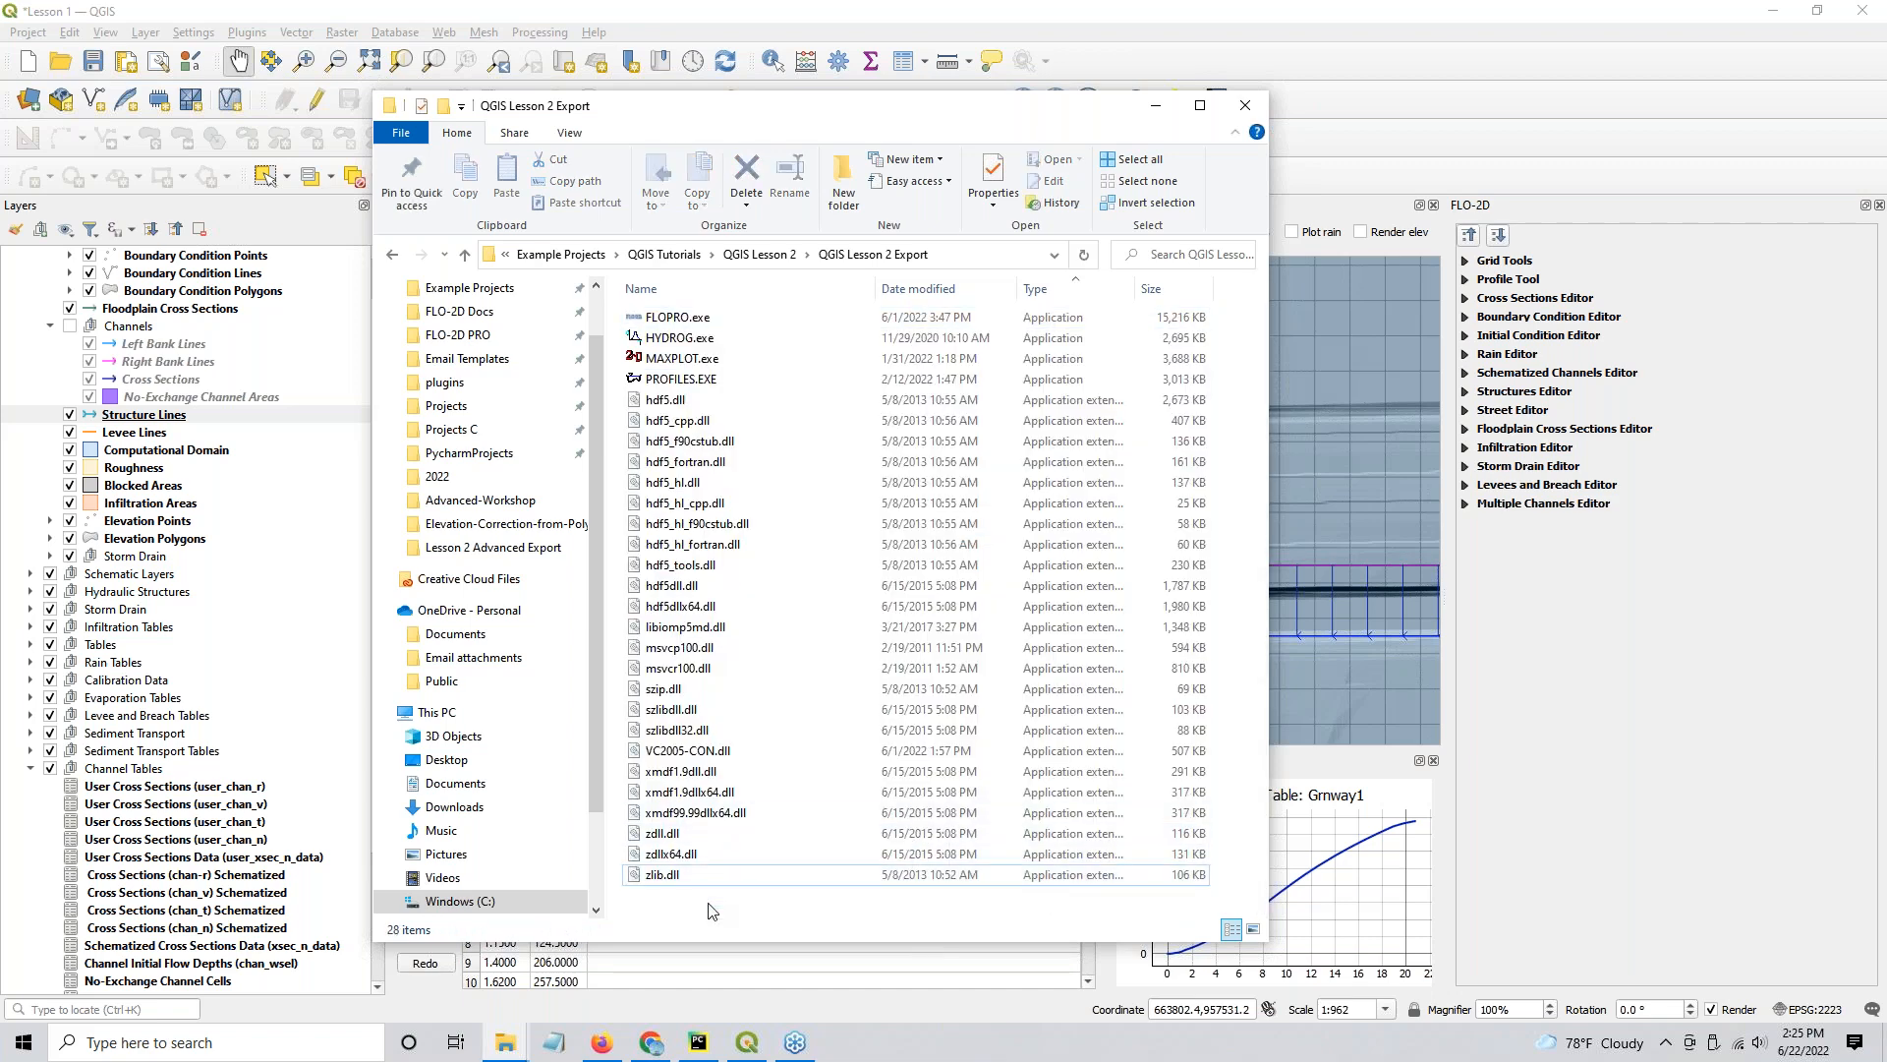
left_click_drag(865, 110, 1886, 250)
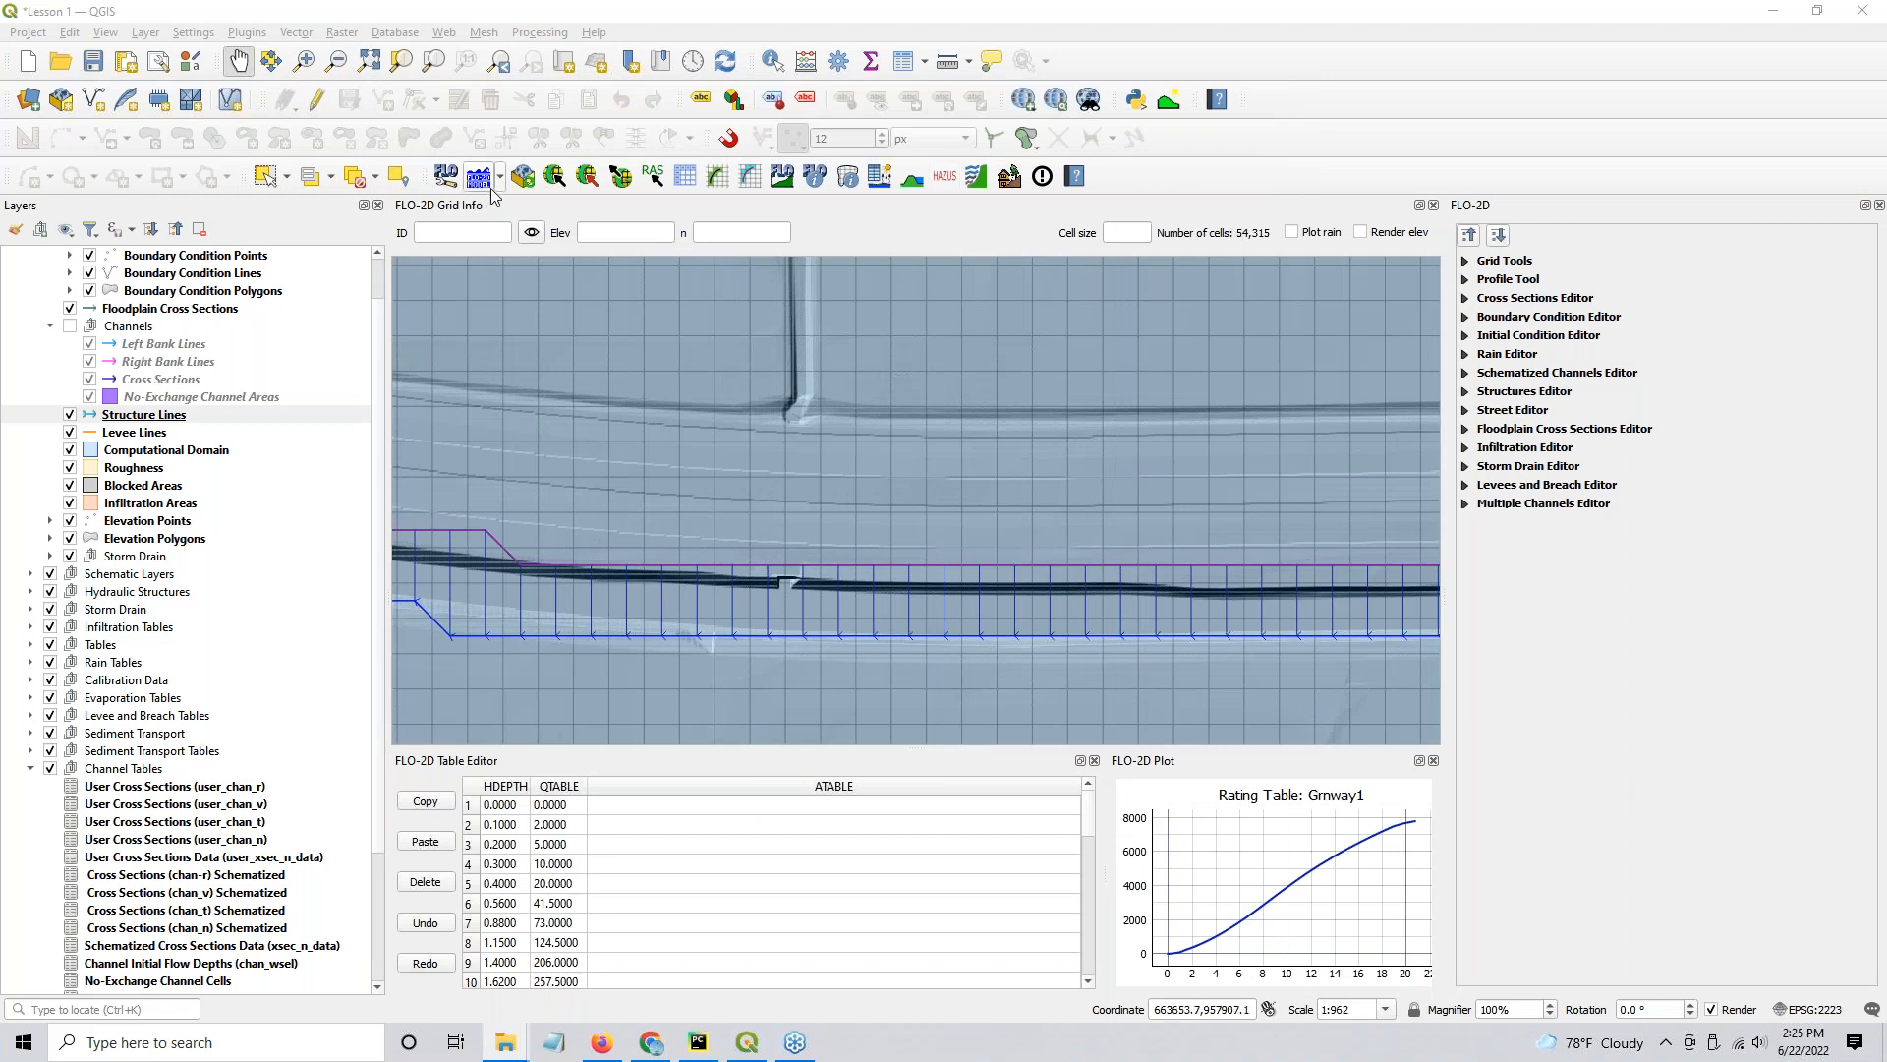
Step: In QGIS, export the FLO-2D data files for all selected components again to the Lesson 2 Advanced Export folder
left_click(621, 176)
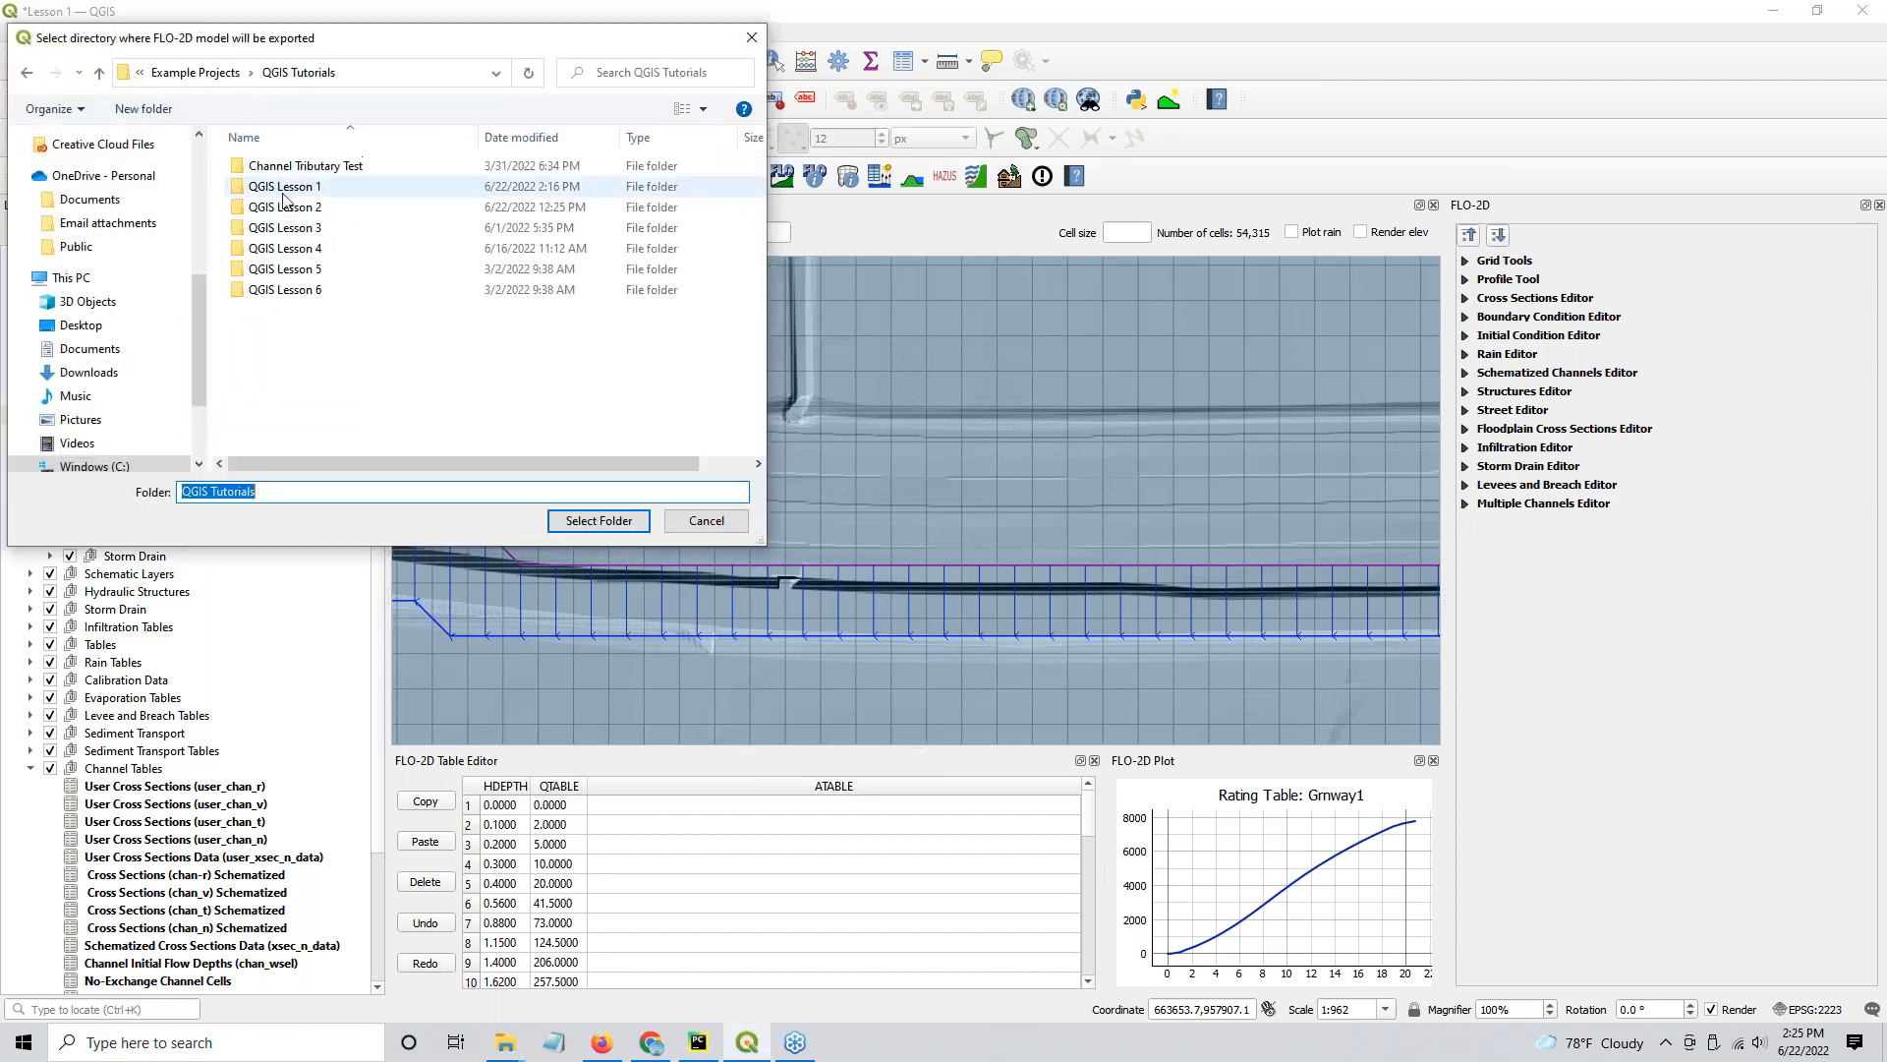
double_click(287, 207)
left_click(295, 208)
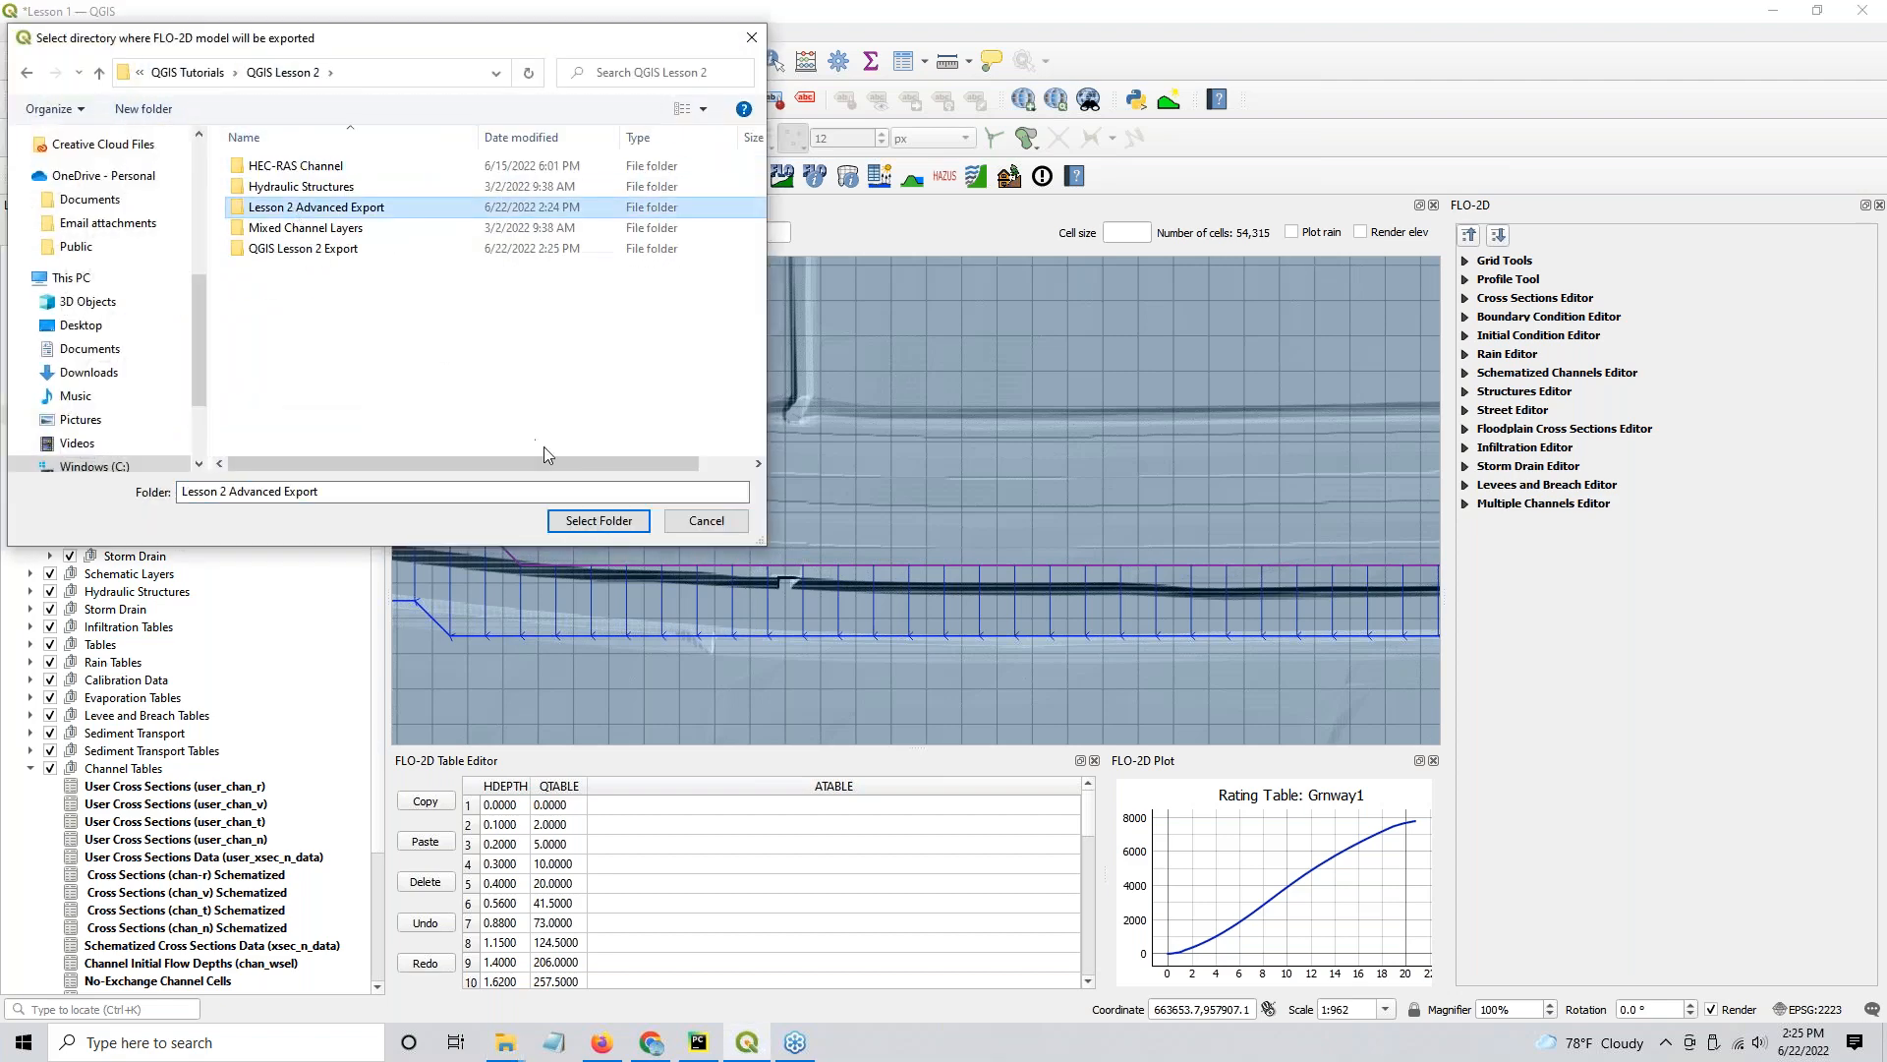
left_click(599, 521)
left_click(1126, 642)
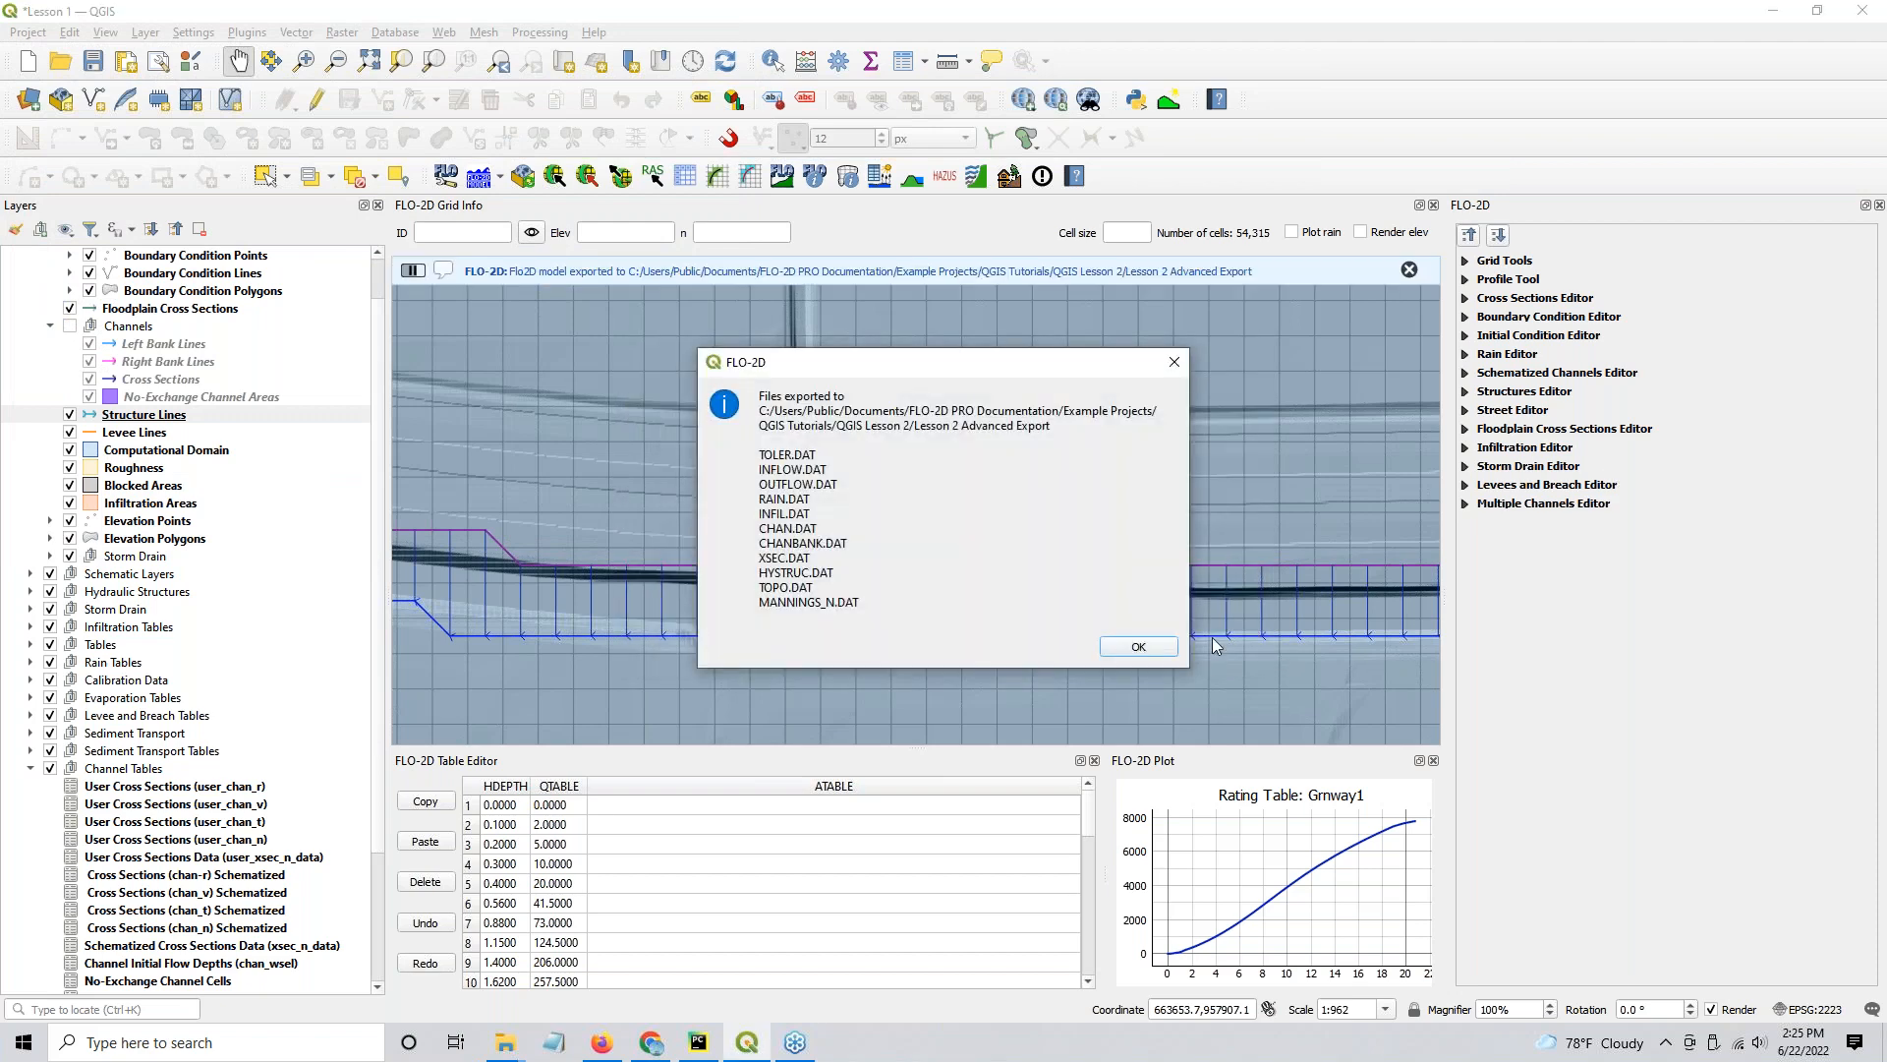
left_click(1121, 648)
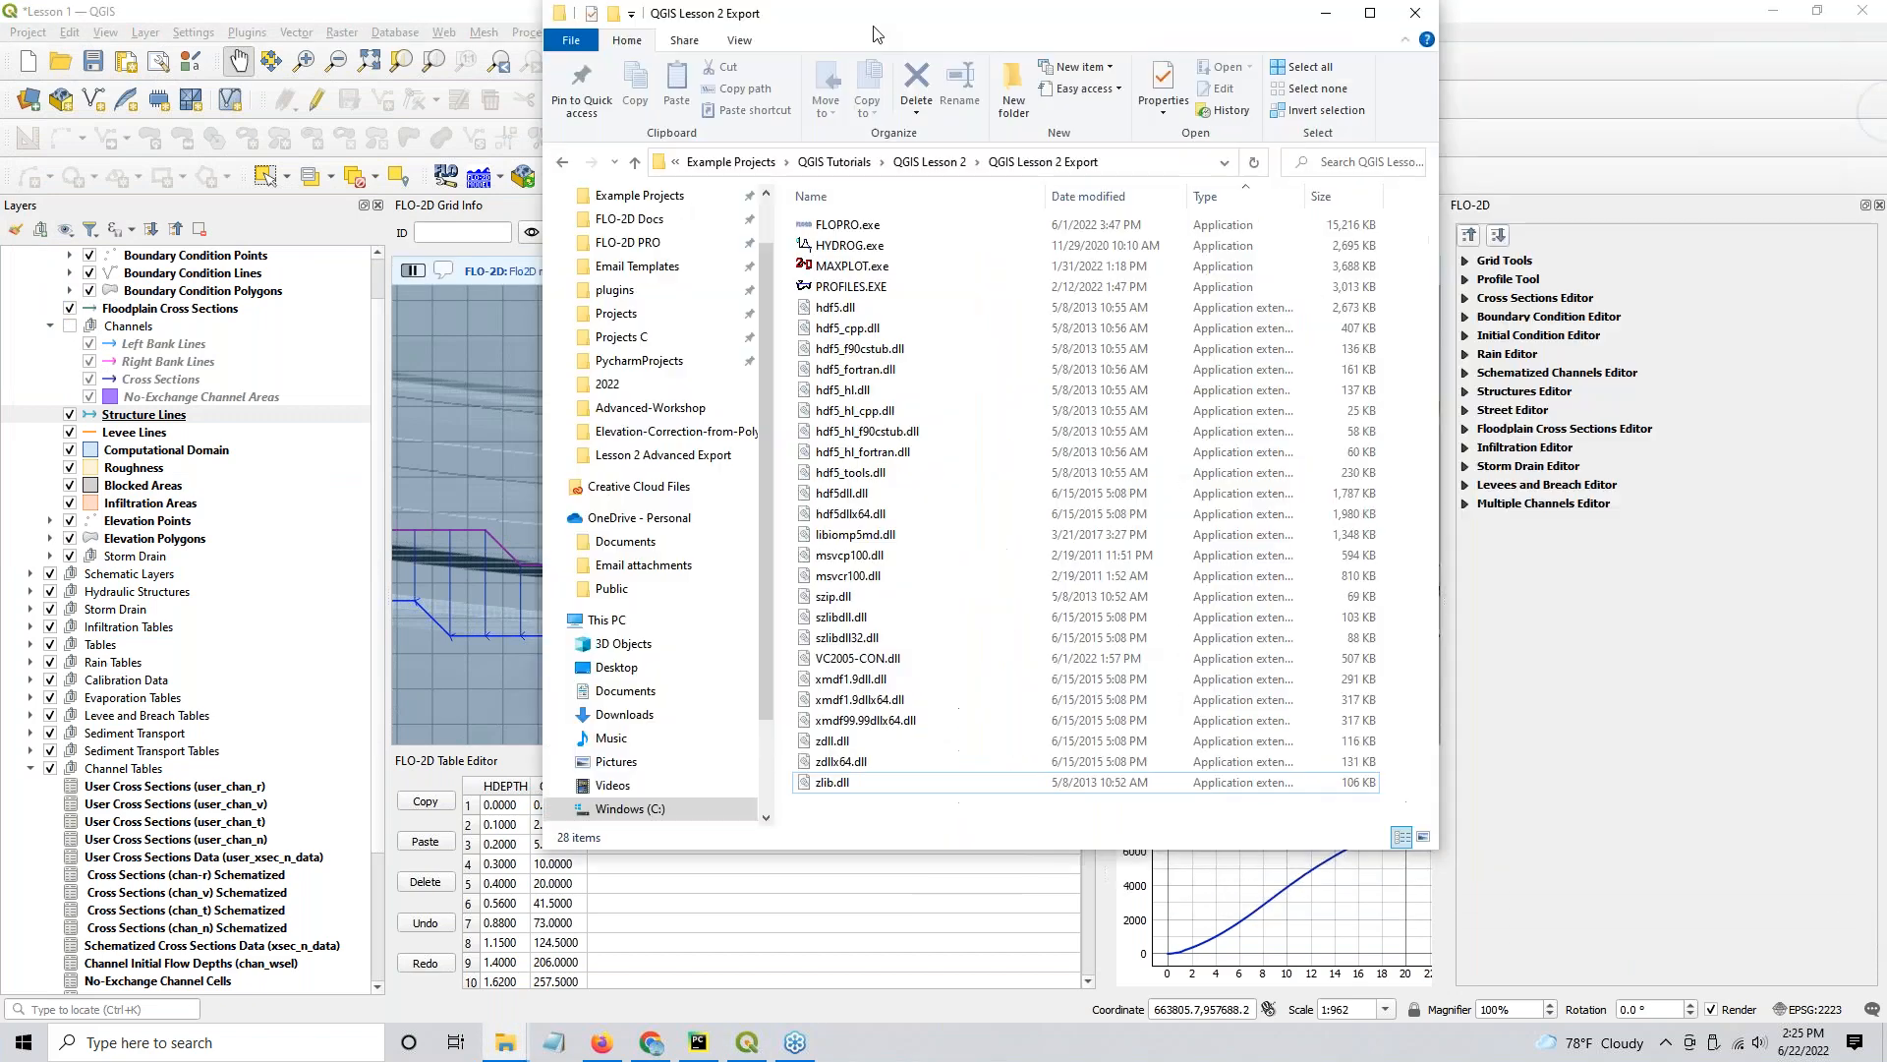
left_click_drag(870, 73, 1886, 118)
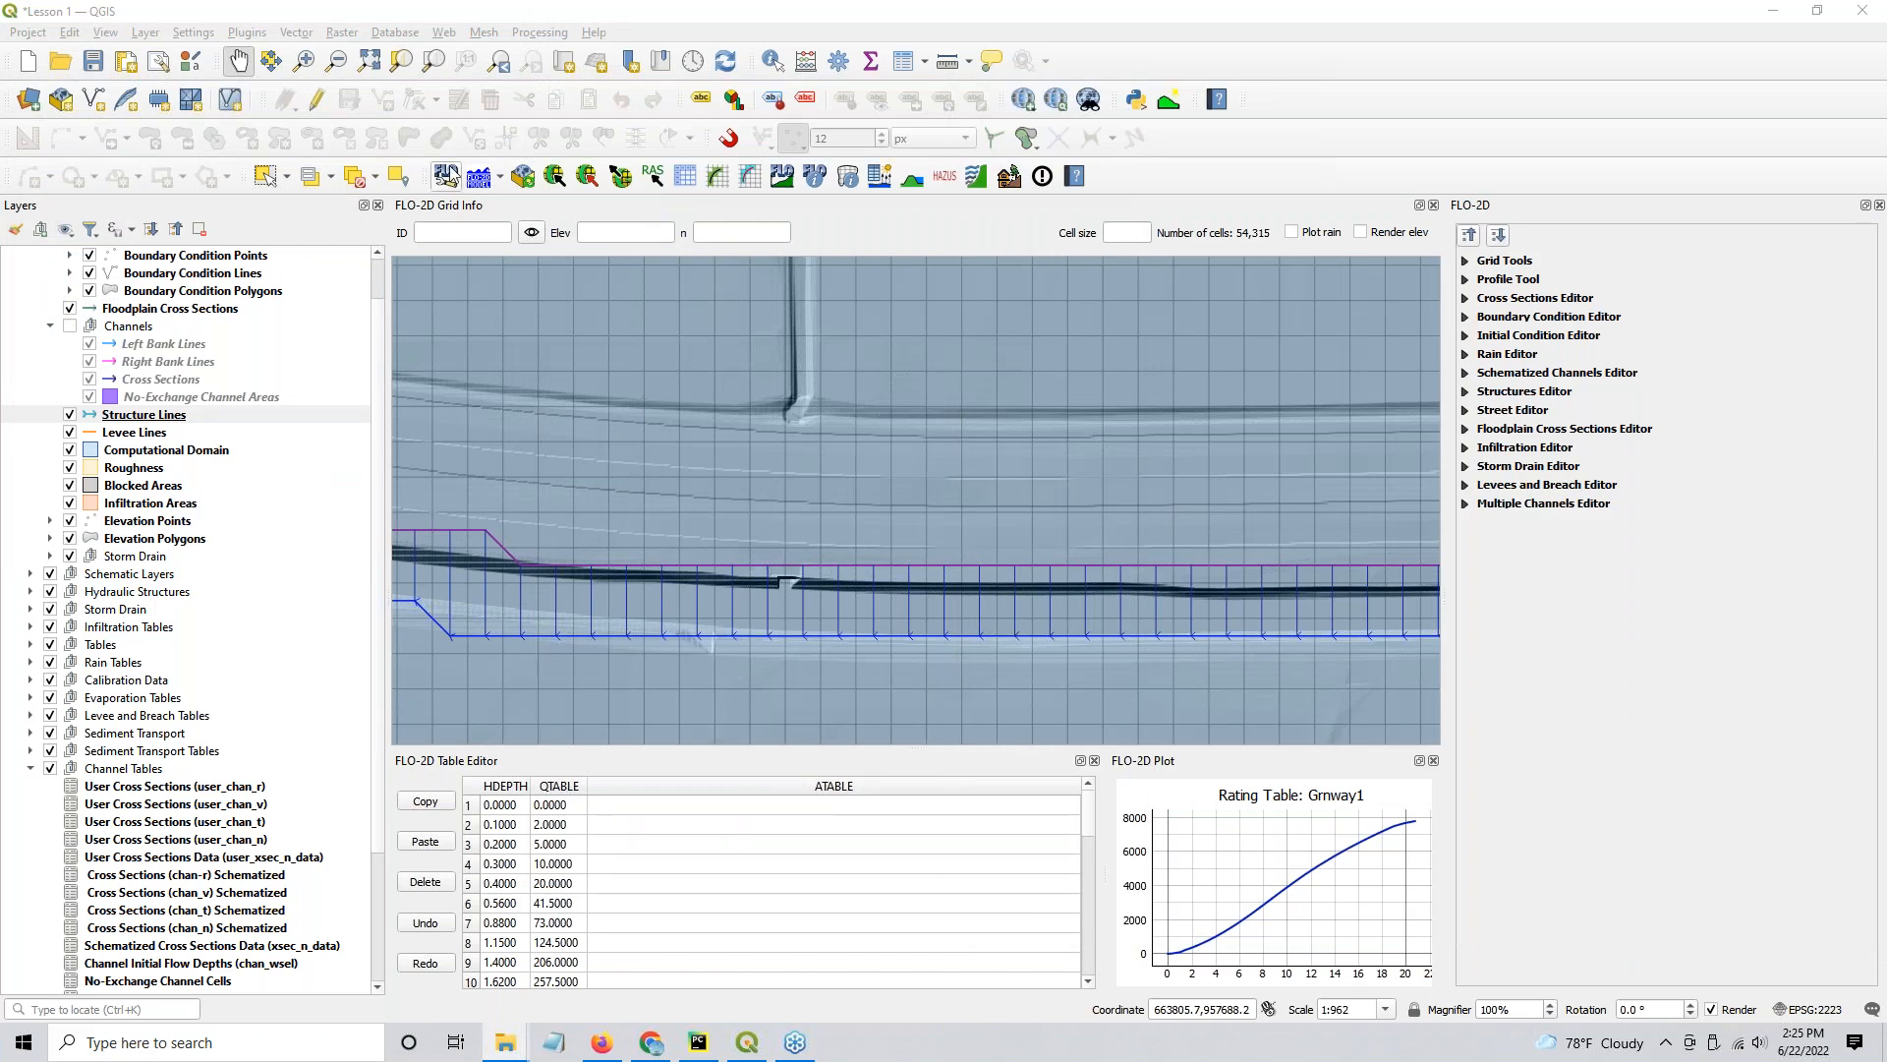
left_click(479, 178)
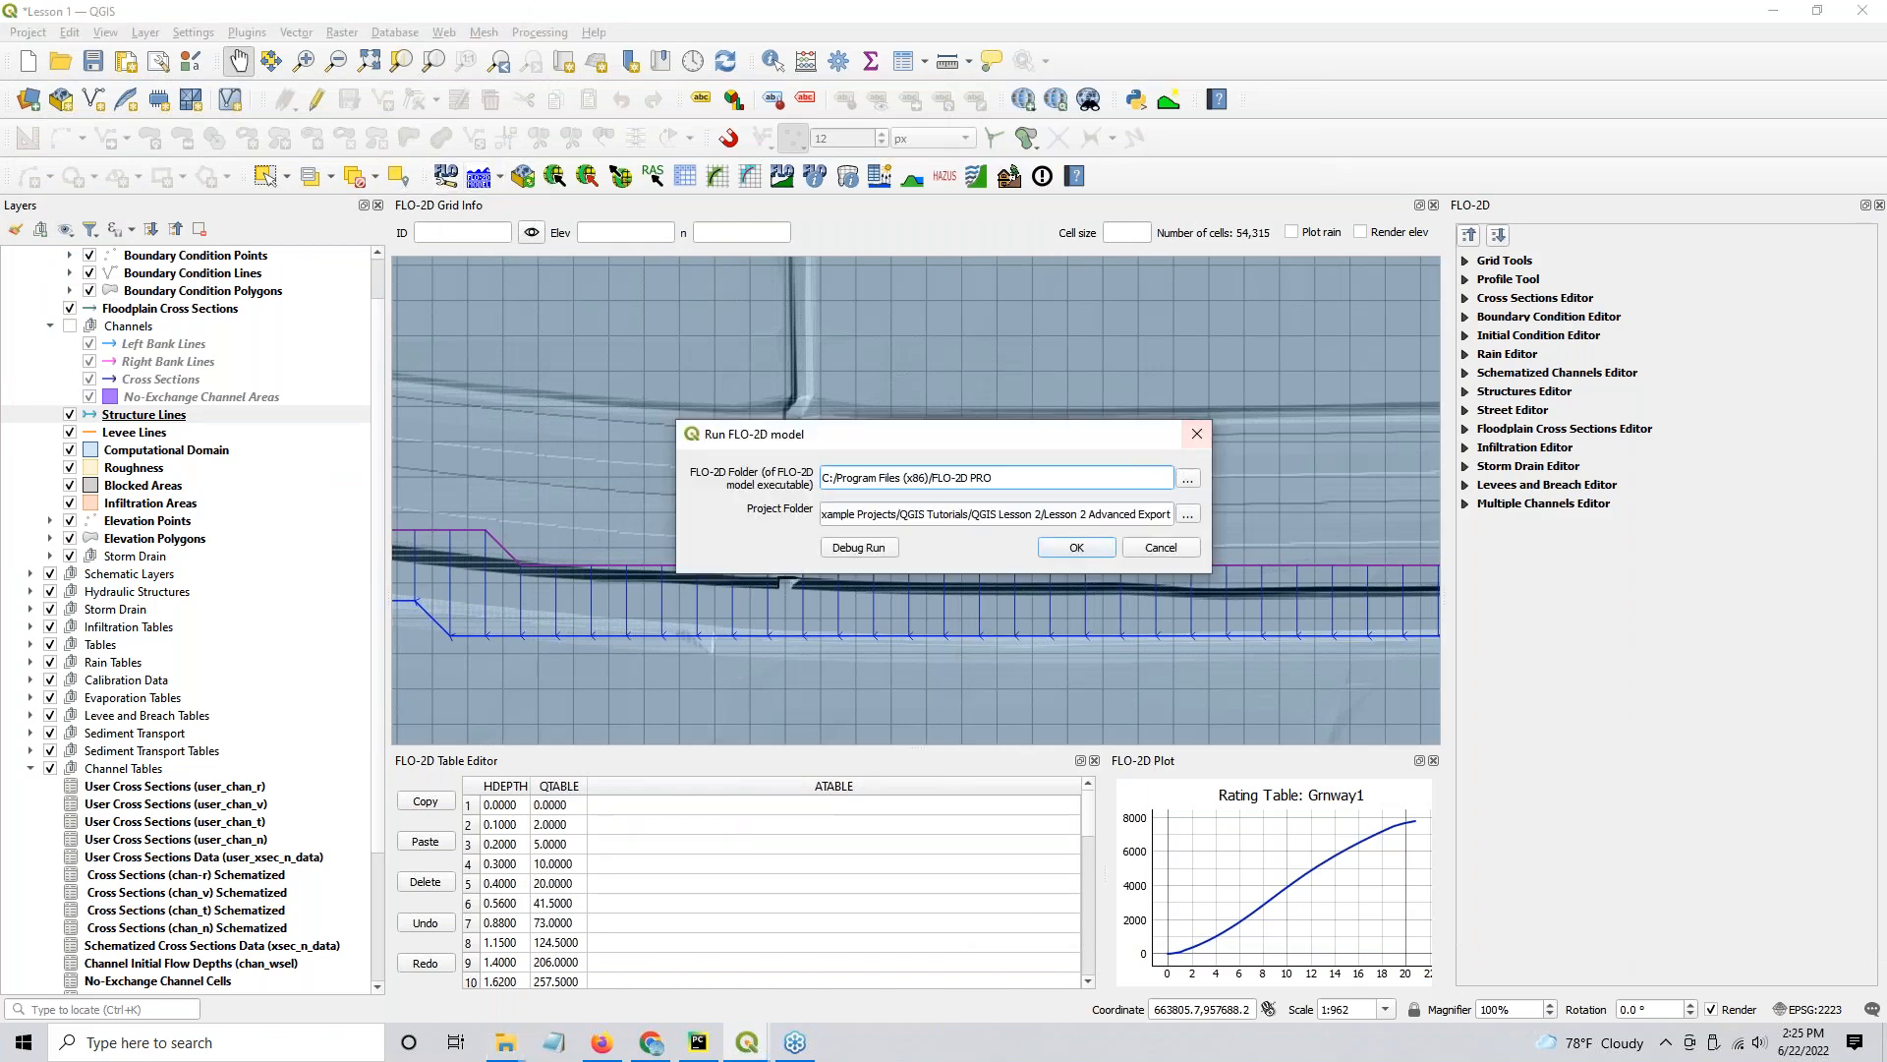
left_click(1187, 545)
Step: Try to run FLOPRO.exe from the QGIS Lesson 2 Export folder in File Explorer
left_click_drag(1886, 39, 782, 50)
left_click(757, 256)
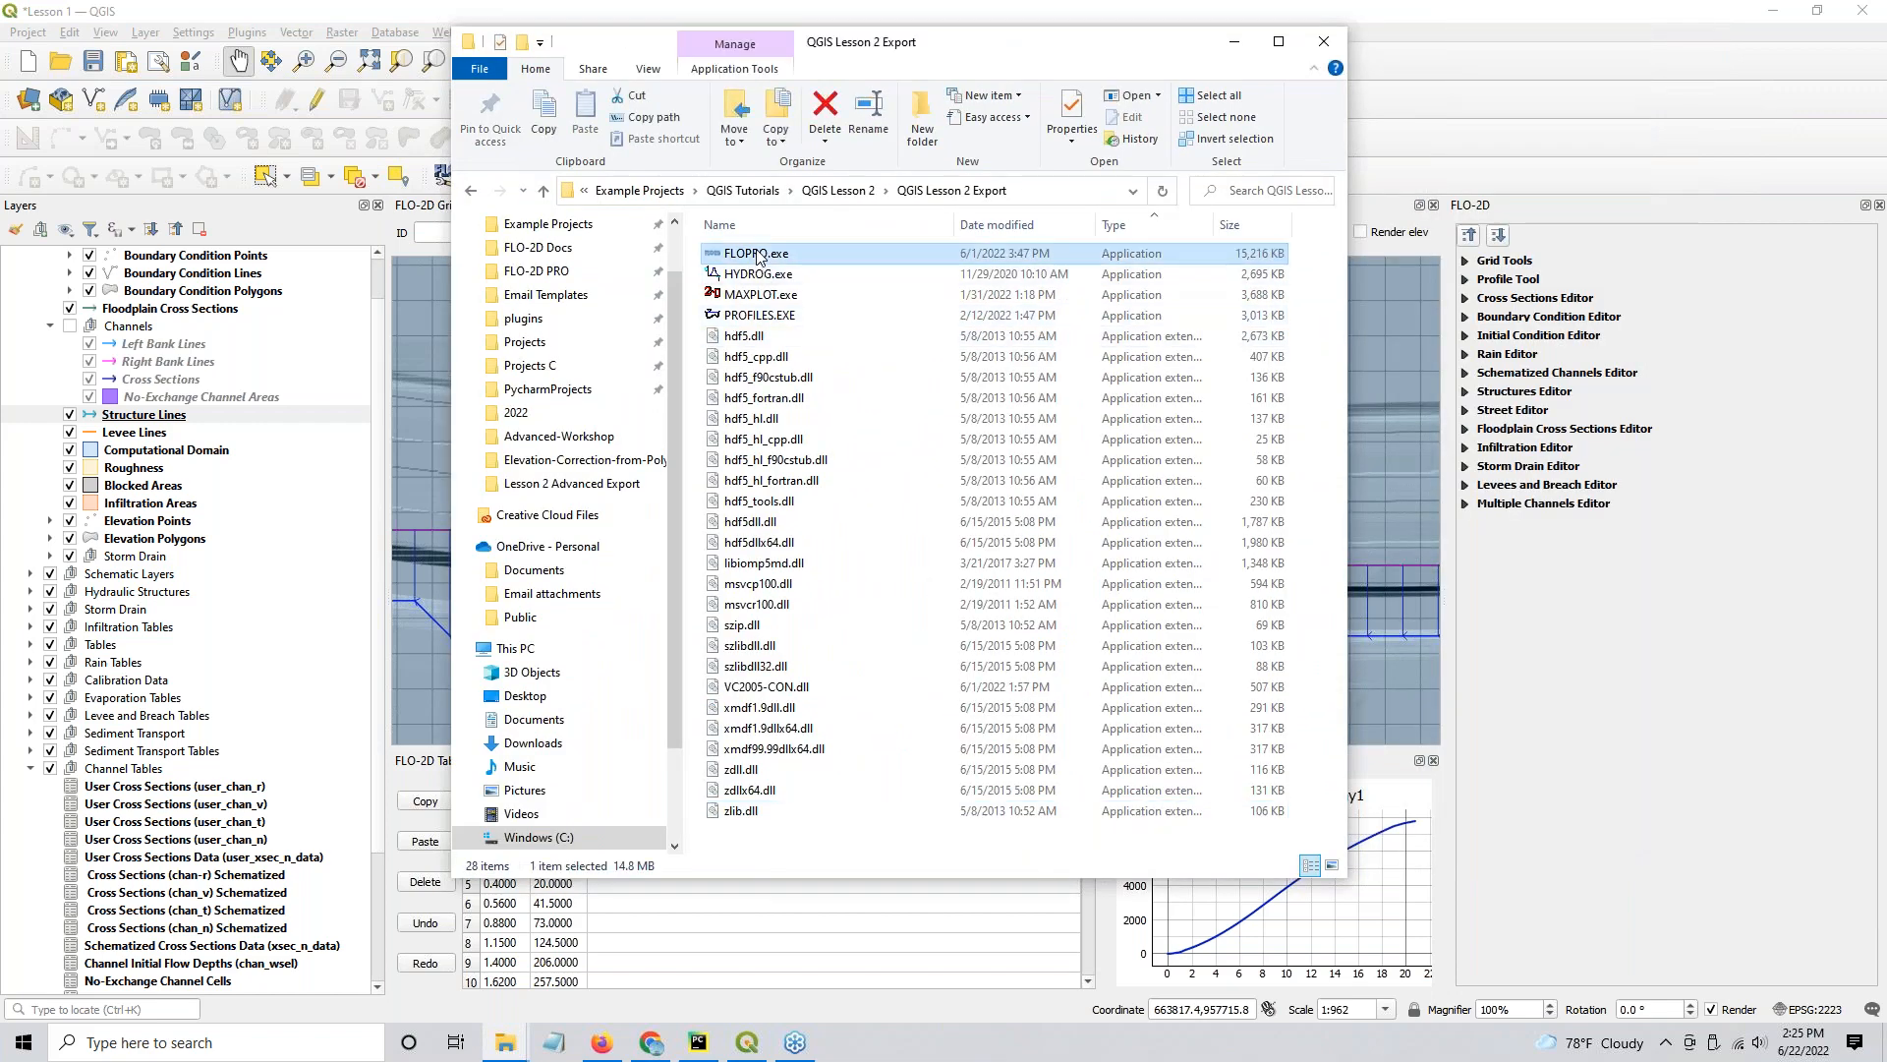
key("ctrl")
double_click(757, 256)
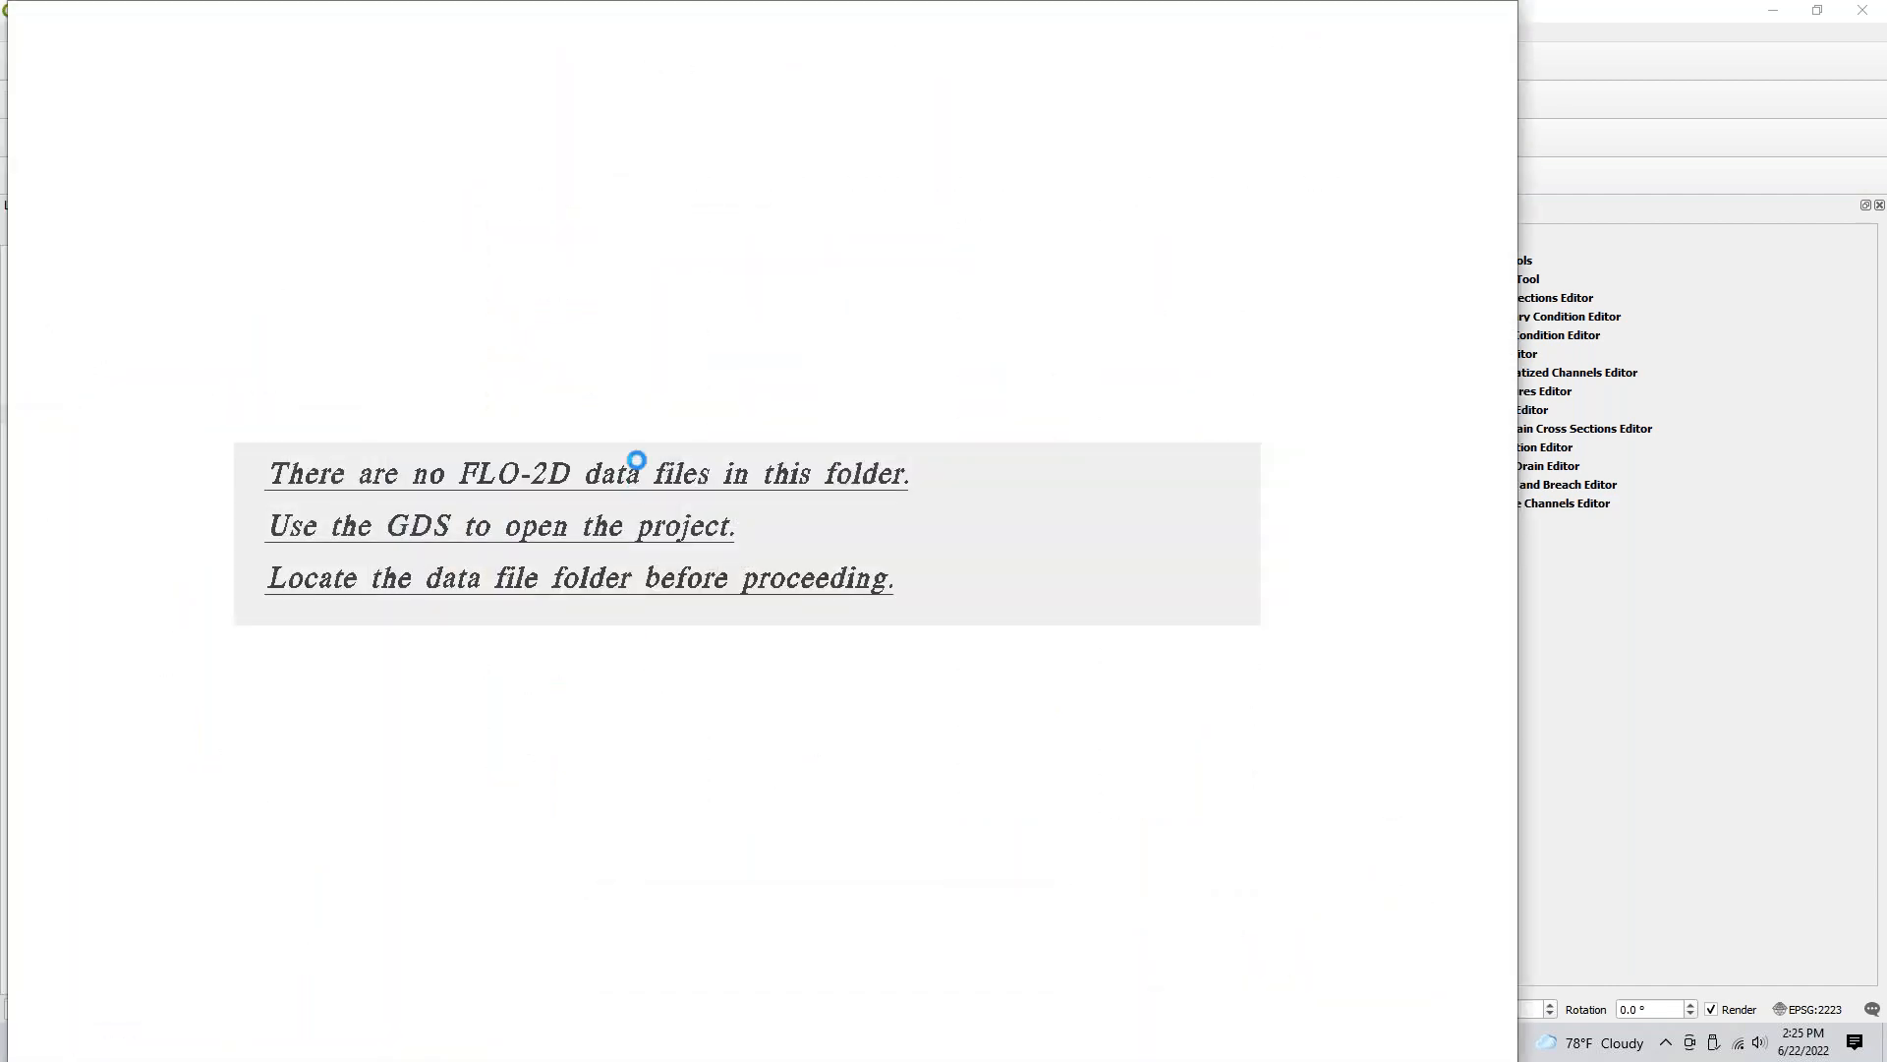
left_click(1735, 118)
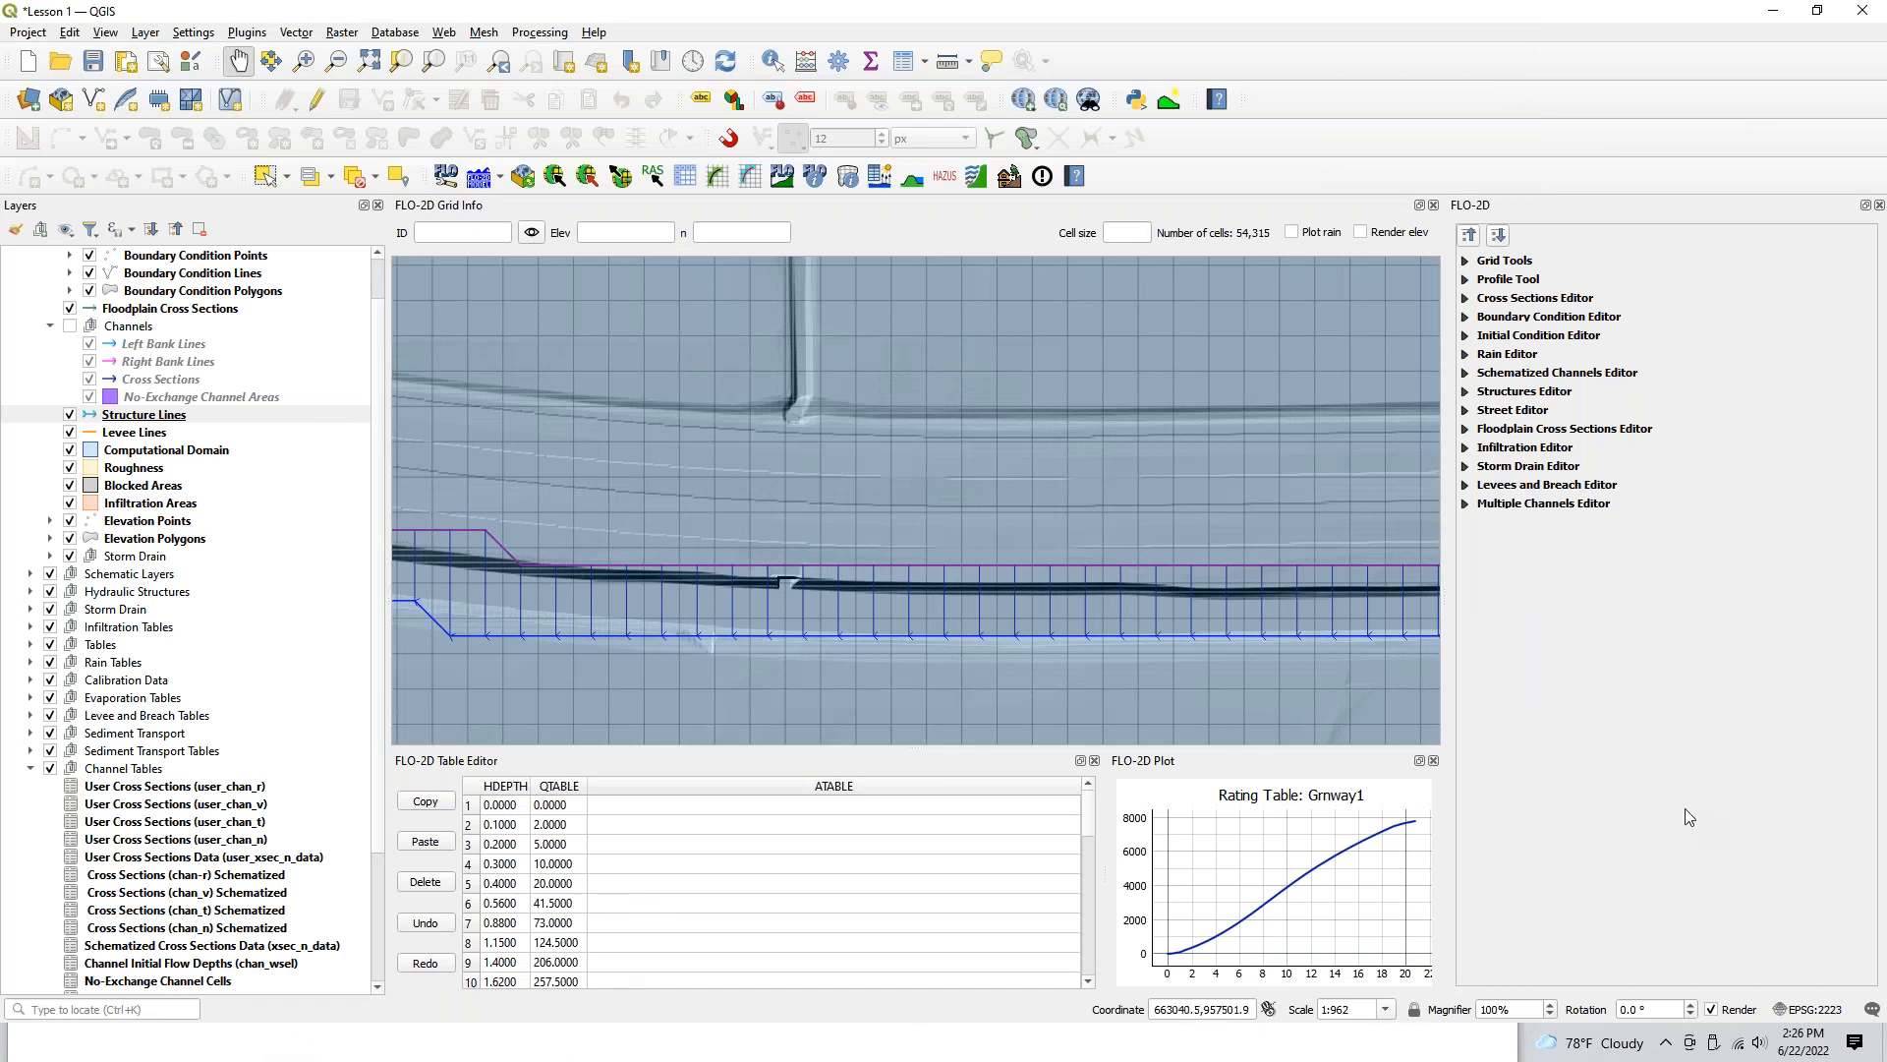
Step: Minimize QGIS and delete the ERROR.CHK file from the QGIS Lesson 2 Export folder
left_click(1772, 11)
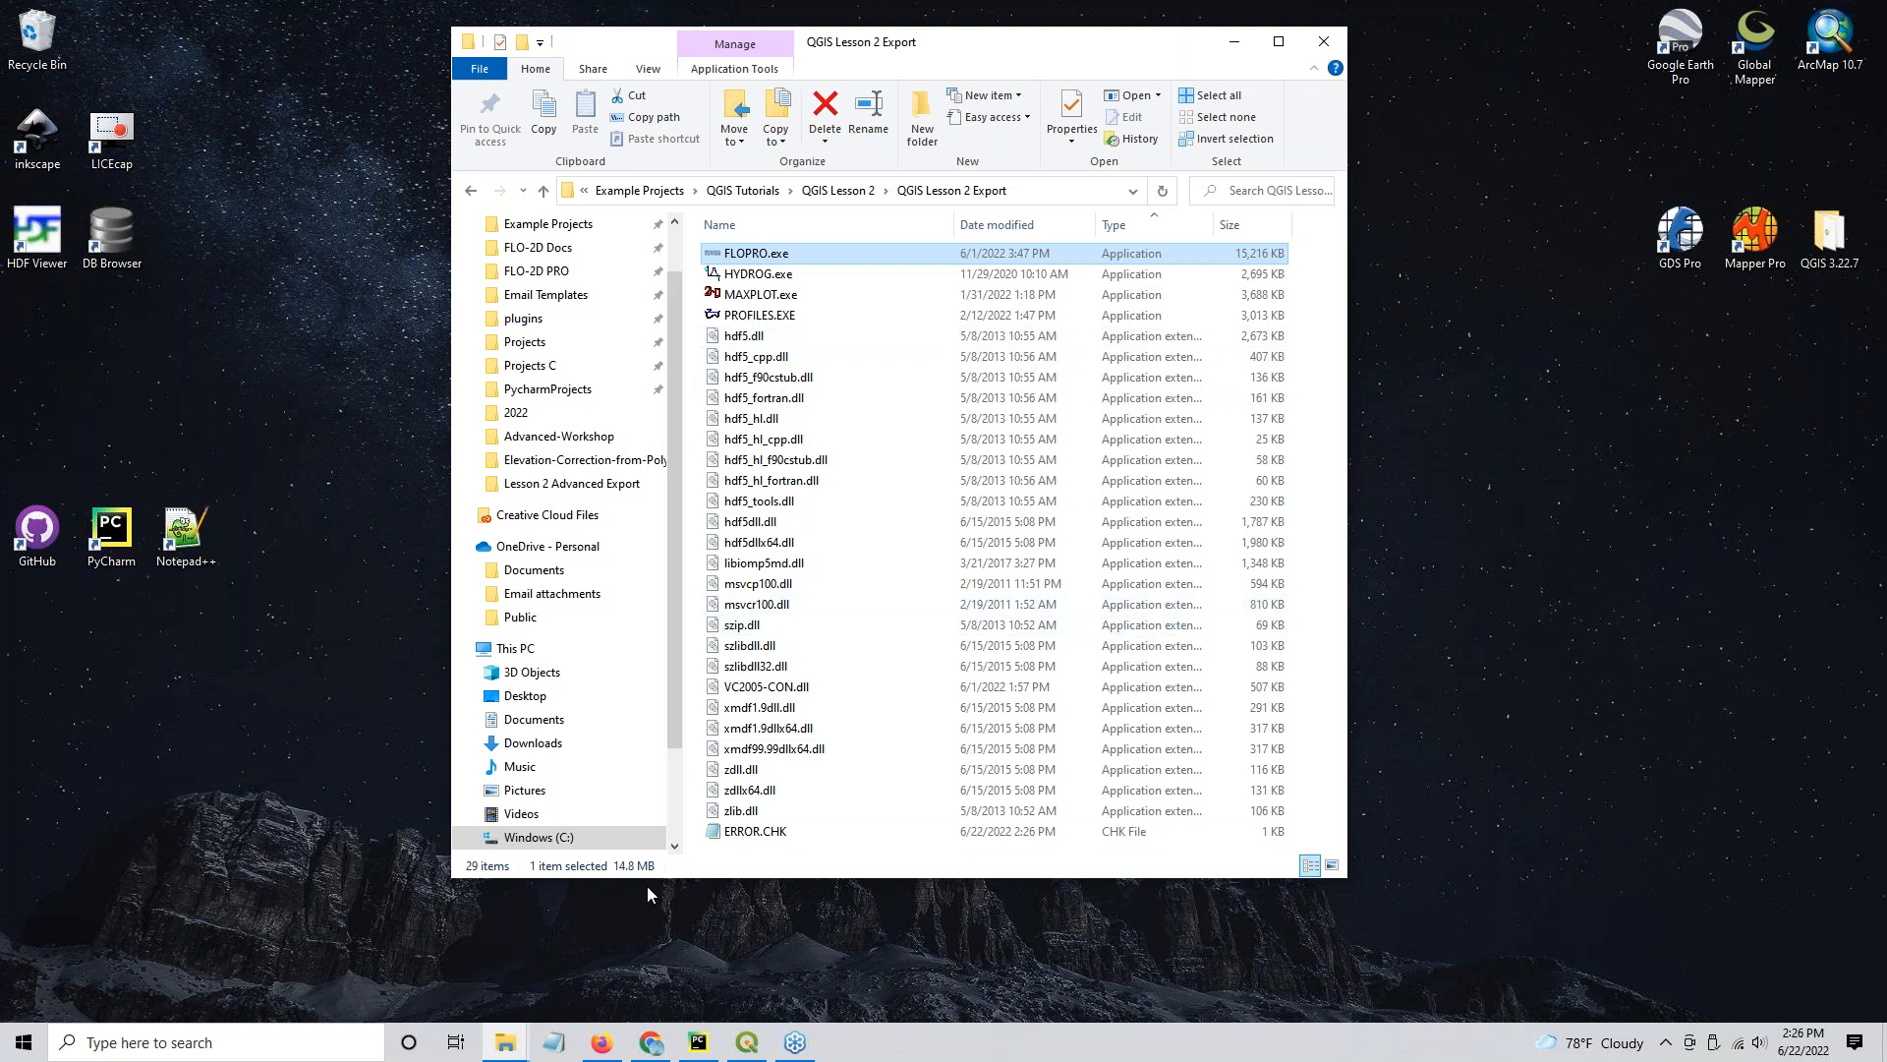
left_click(790, 826)
key("Delete")
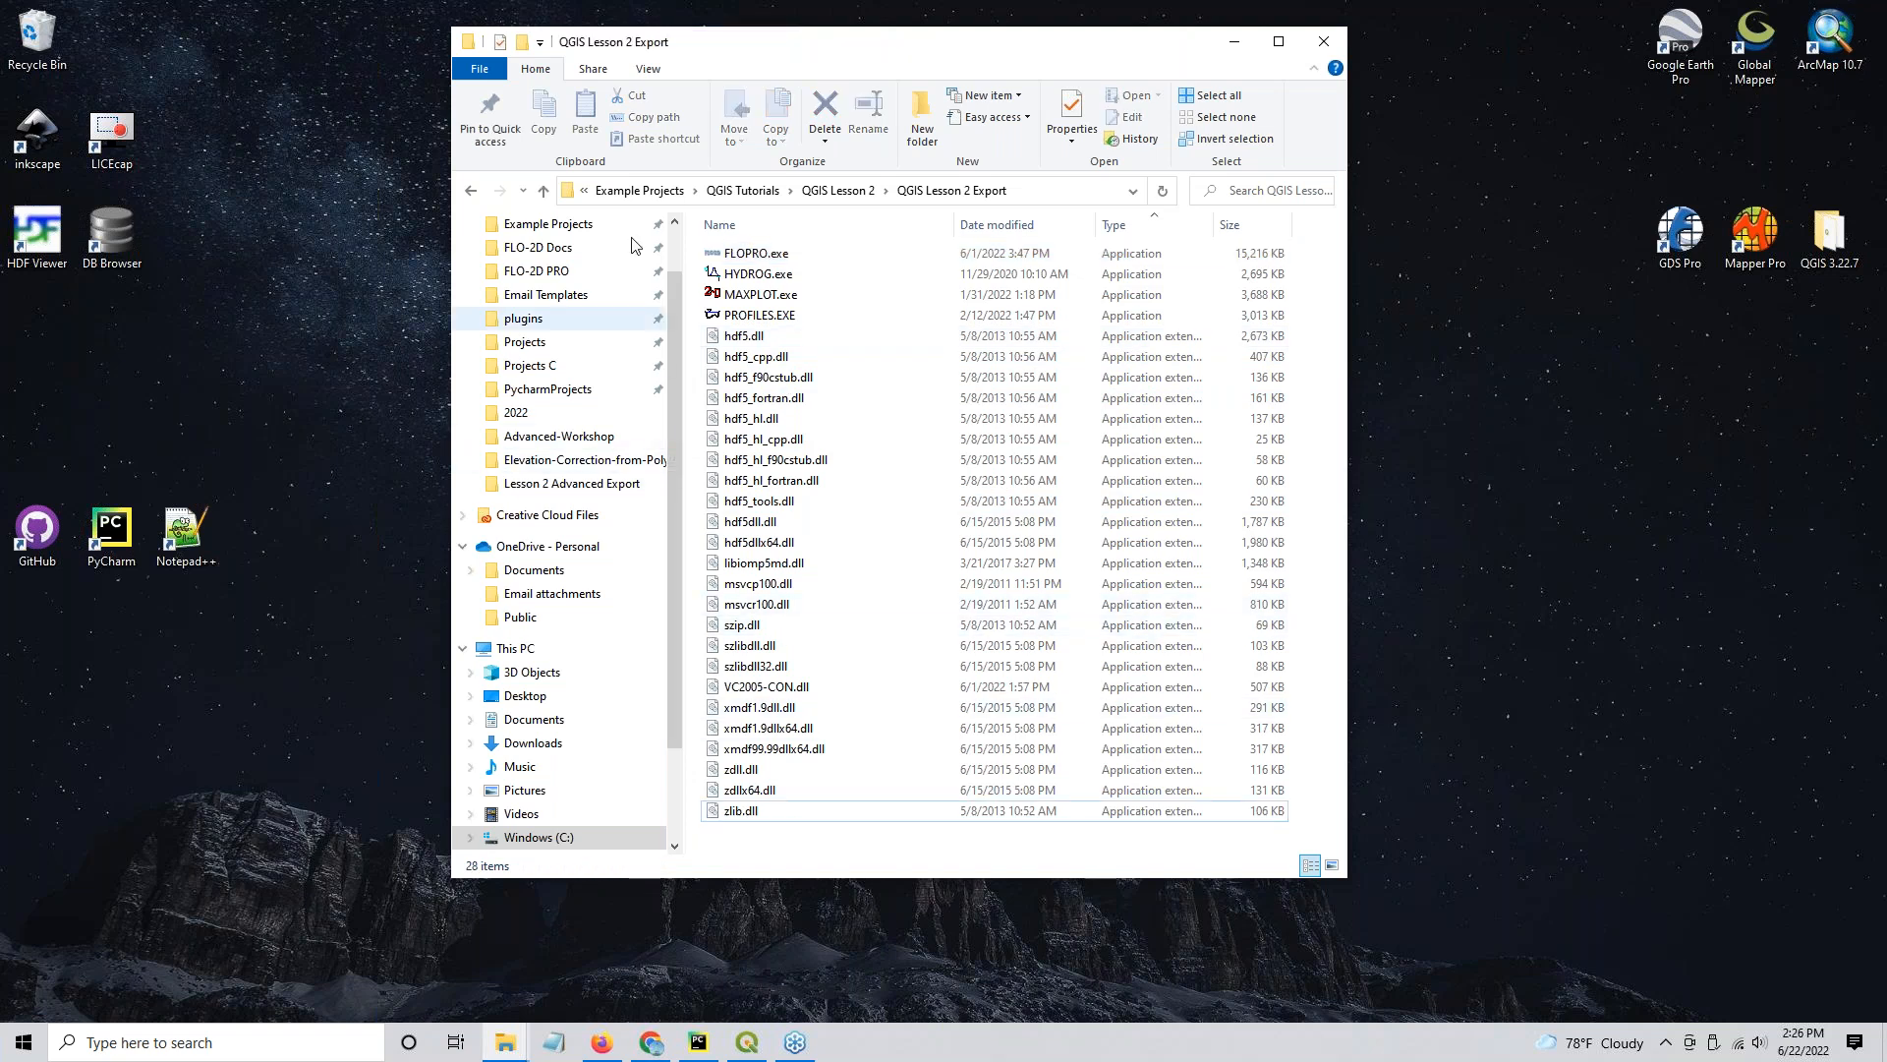
Step: Check the exported files in the Lesson 2 Advanced Export folder, run FLOPRO.exe from there and minimize the simulation window
left_click(839, 192)
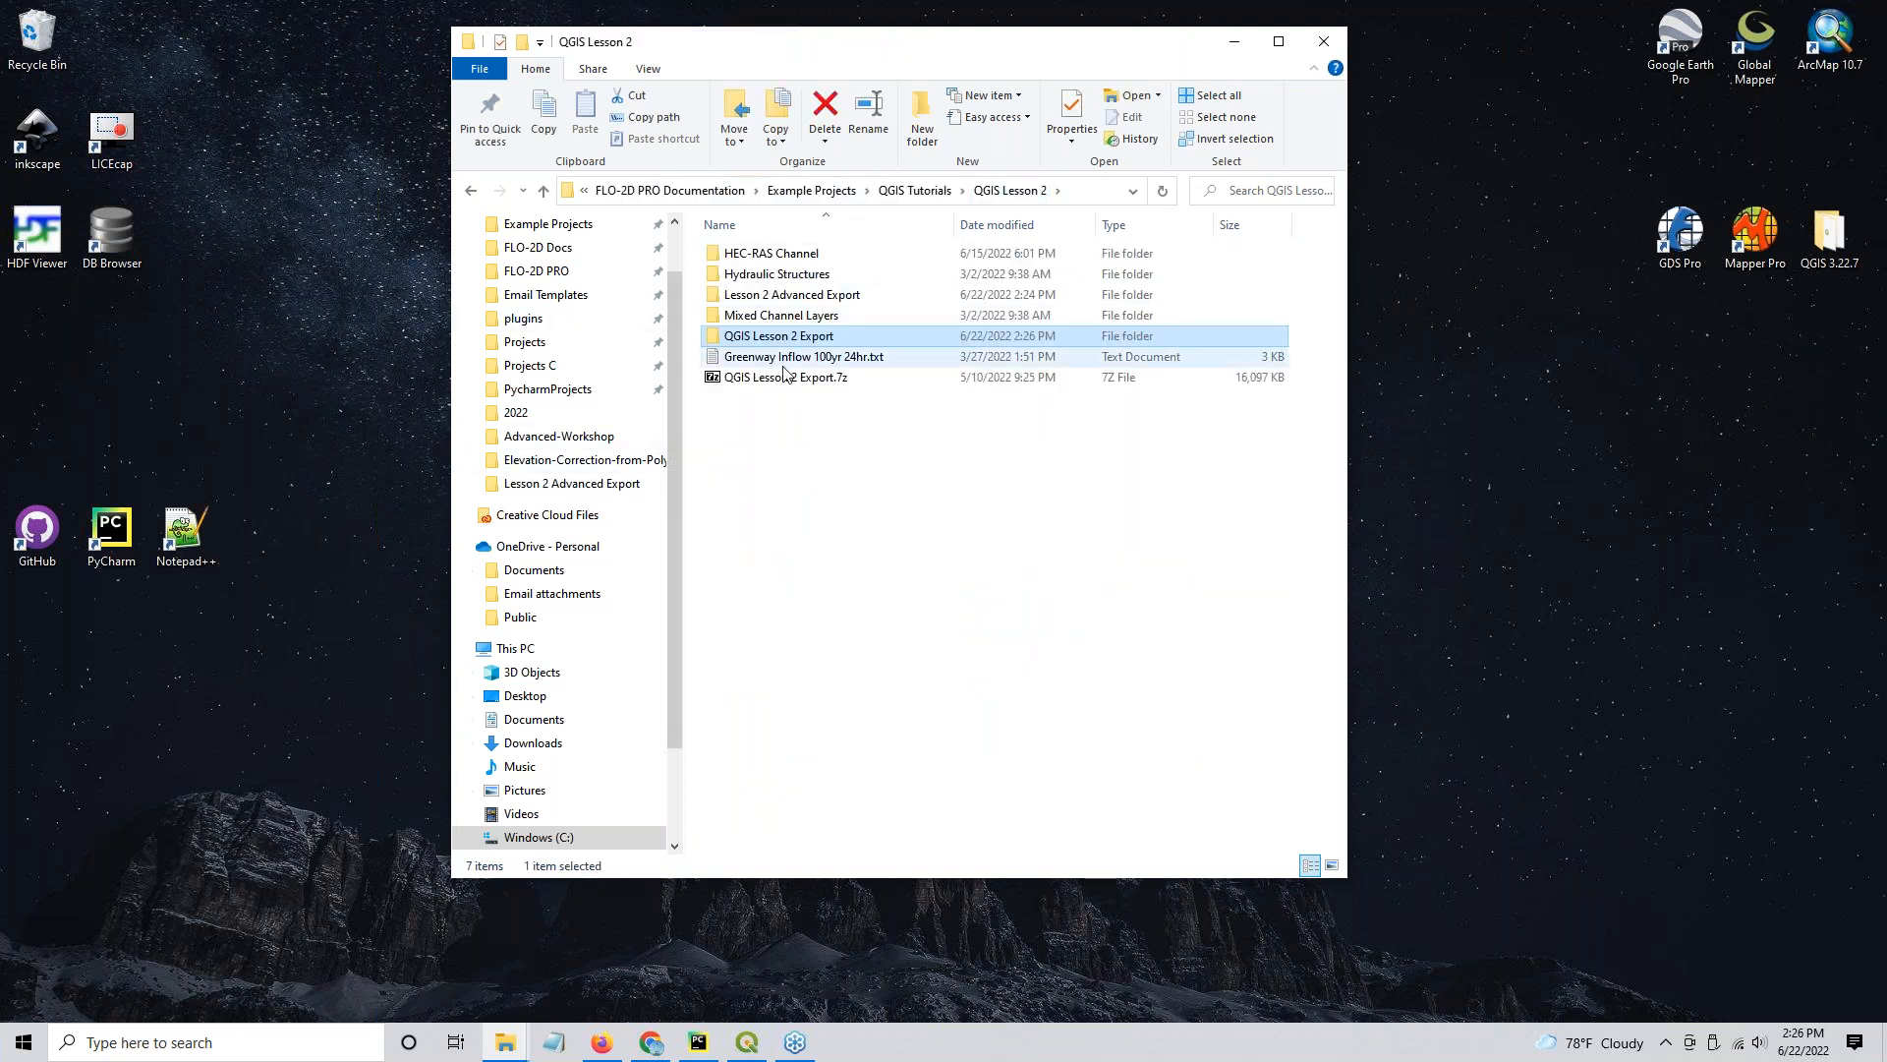
double_click(782, 295)
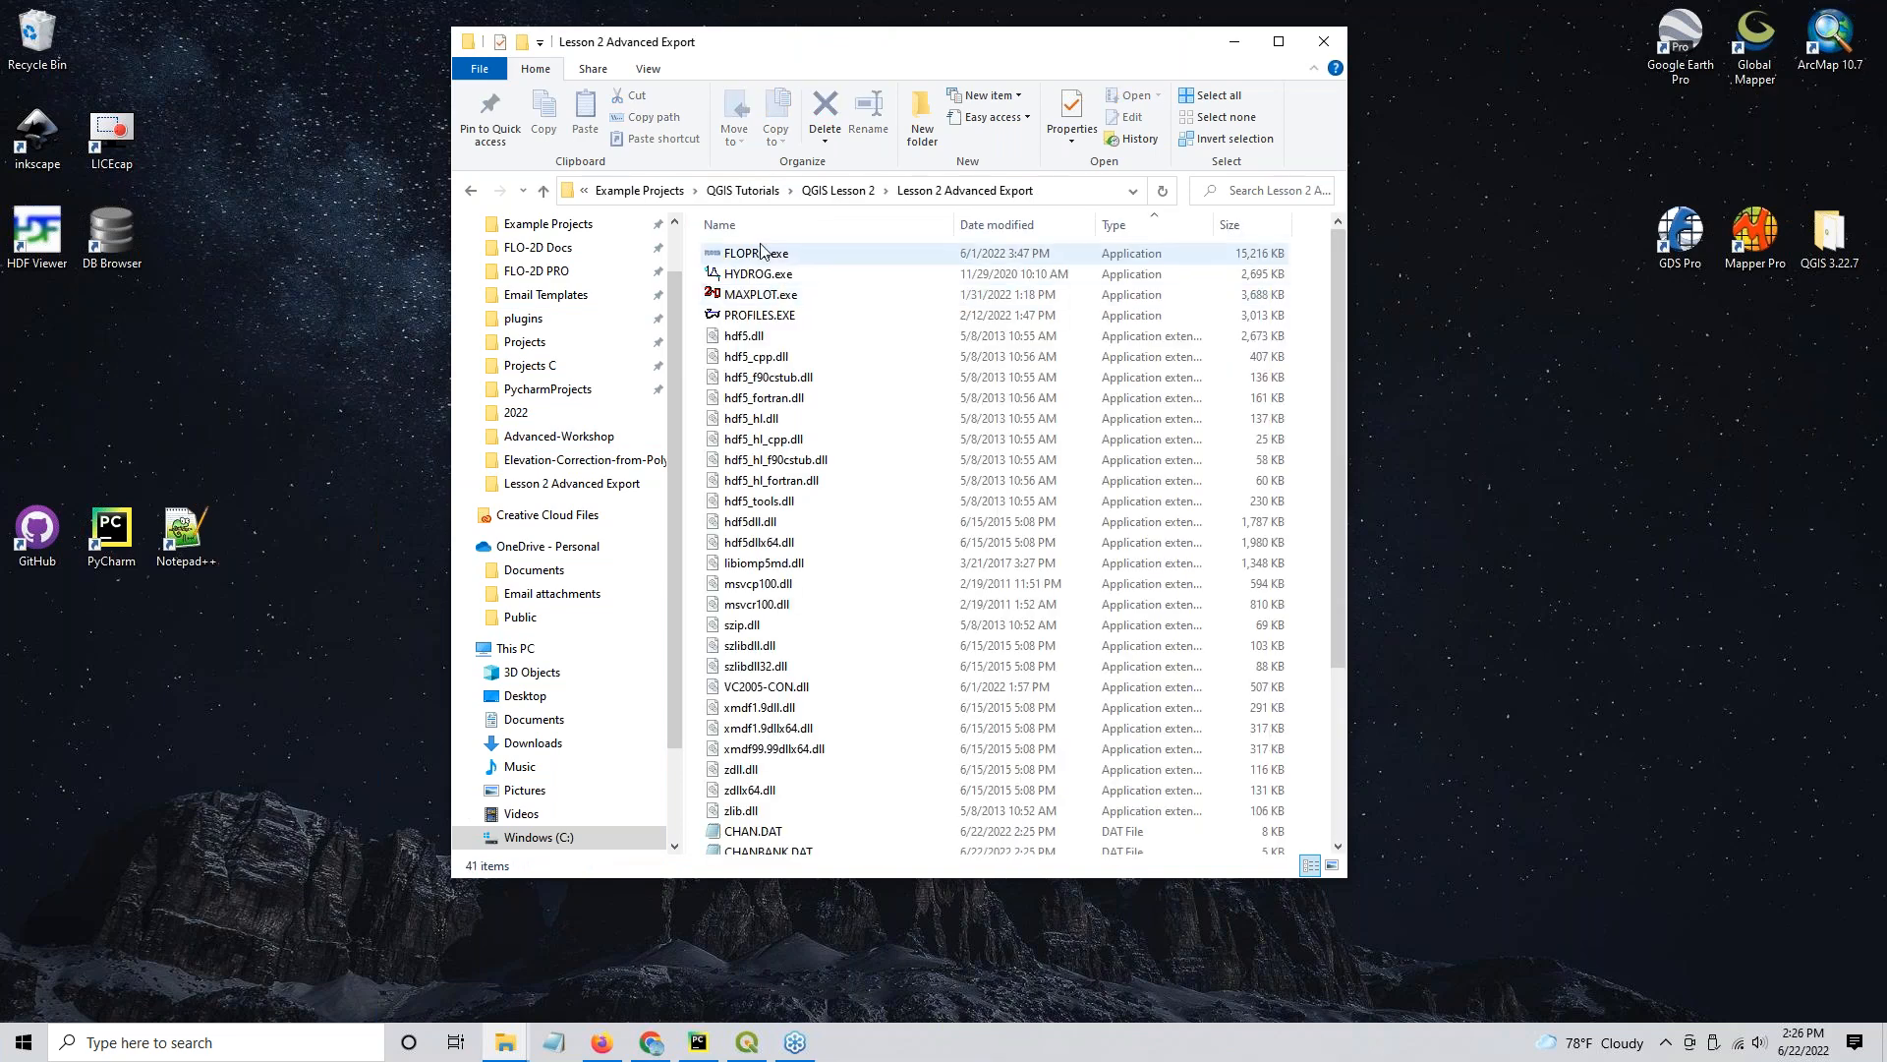
left_click(762, 255)
scroll(889, 511, "down", 4)
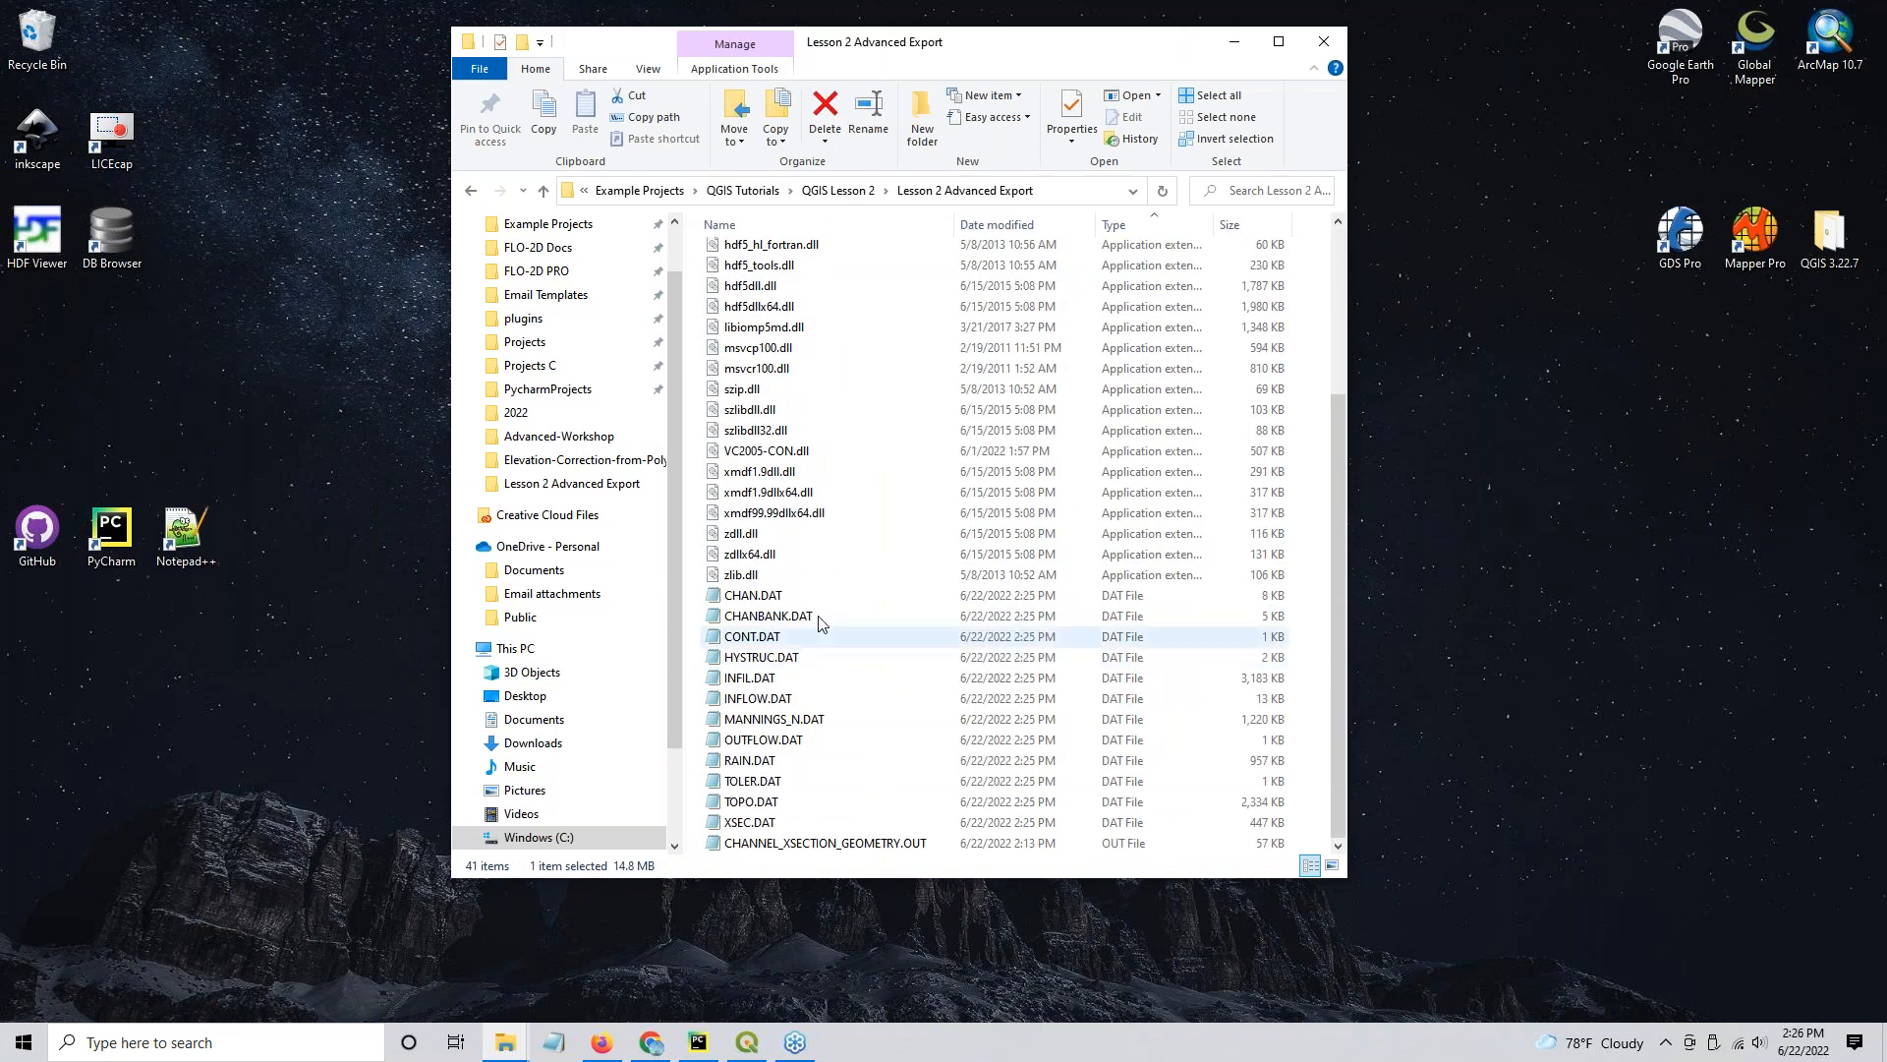
scroll(840, 724, "up", 4)
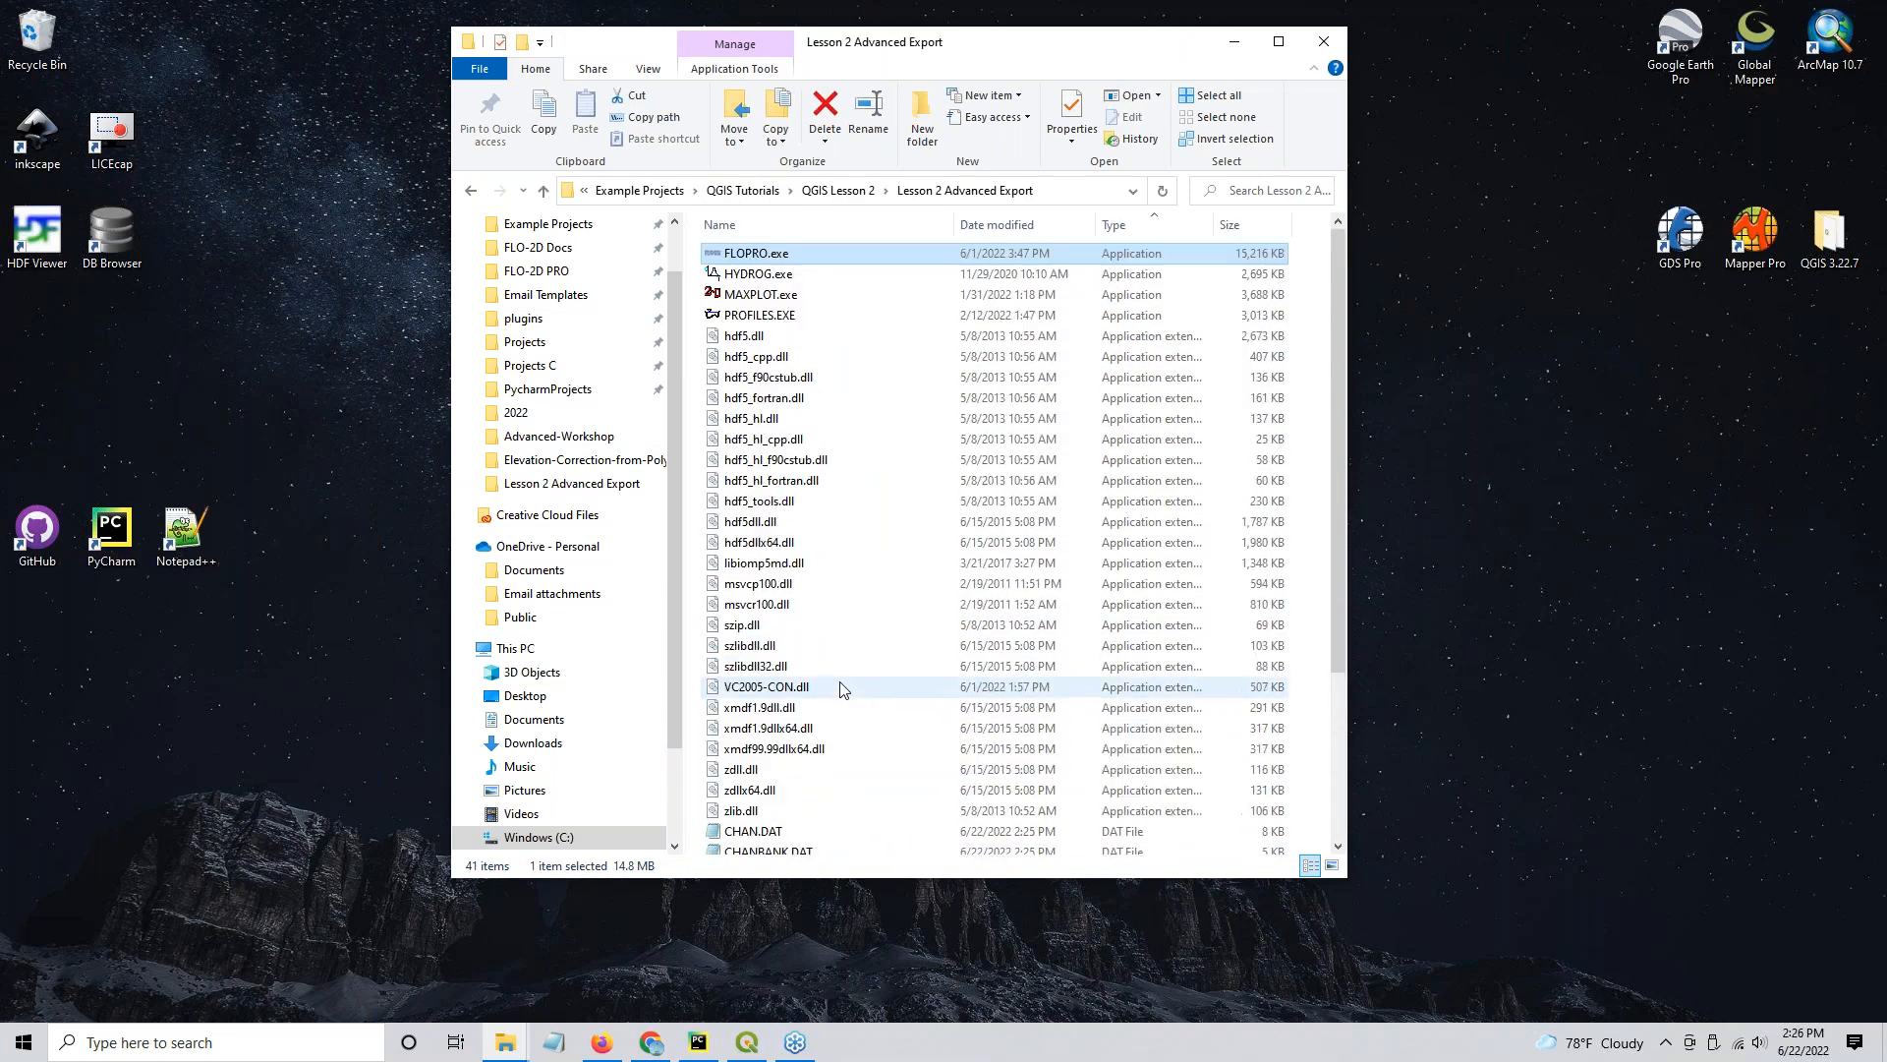
double_click(763, 256)
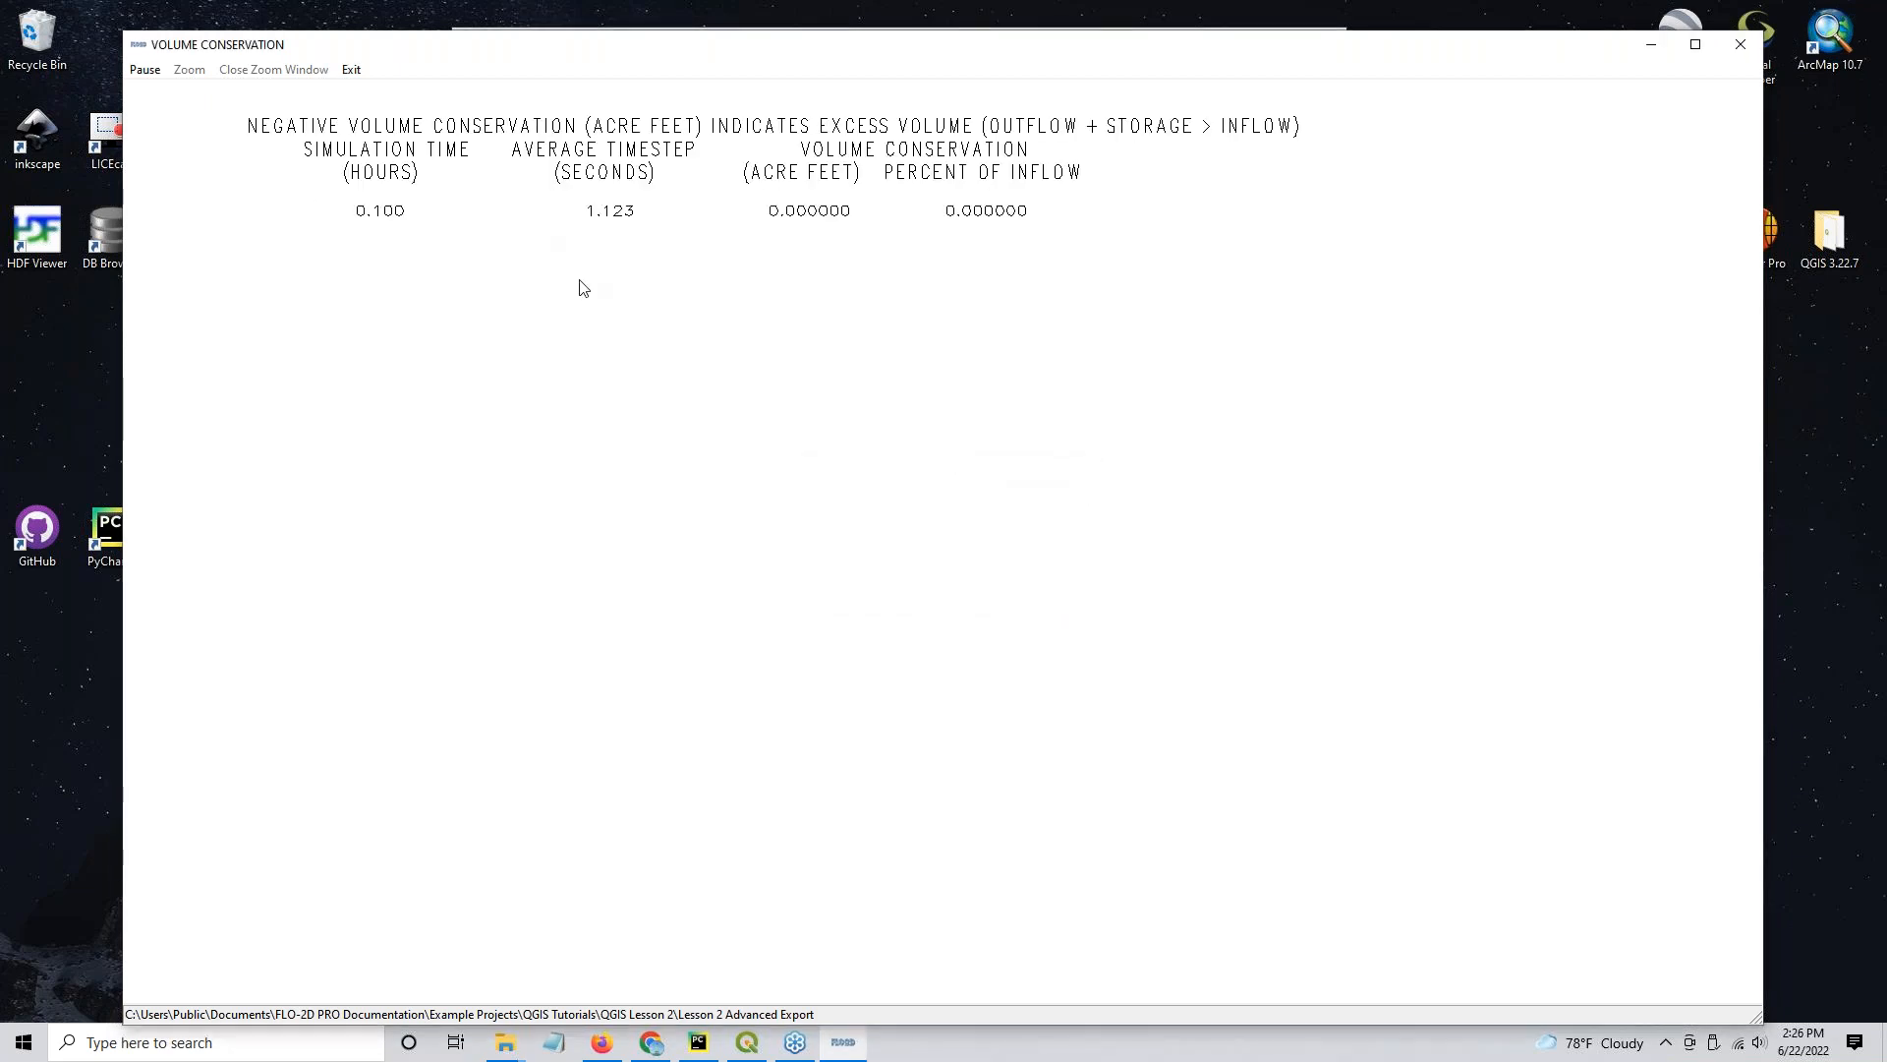
left_click(1651, 44)
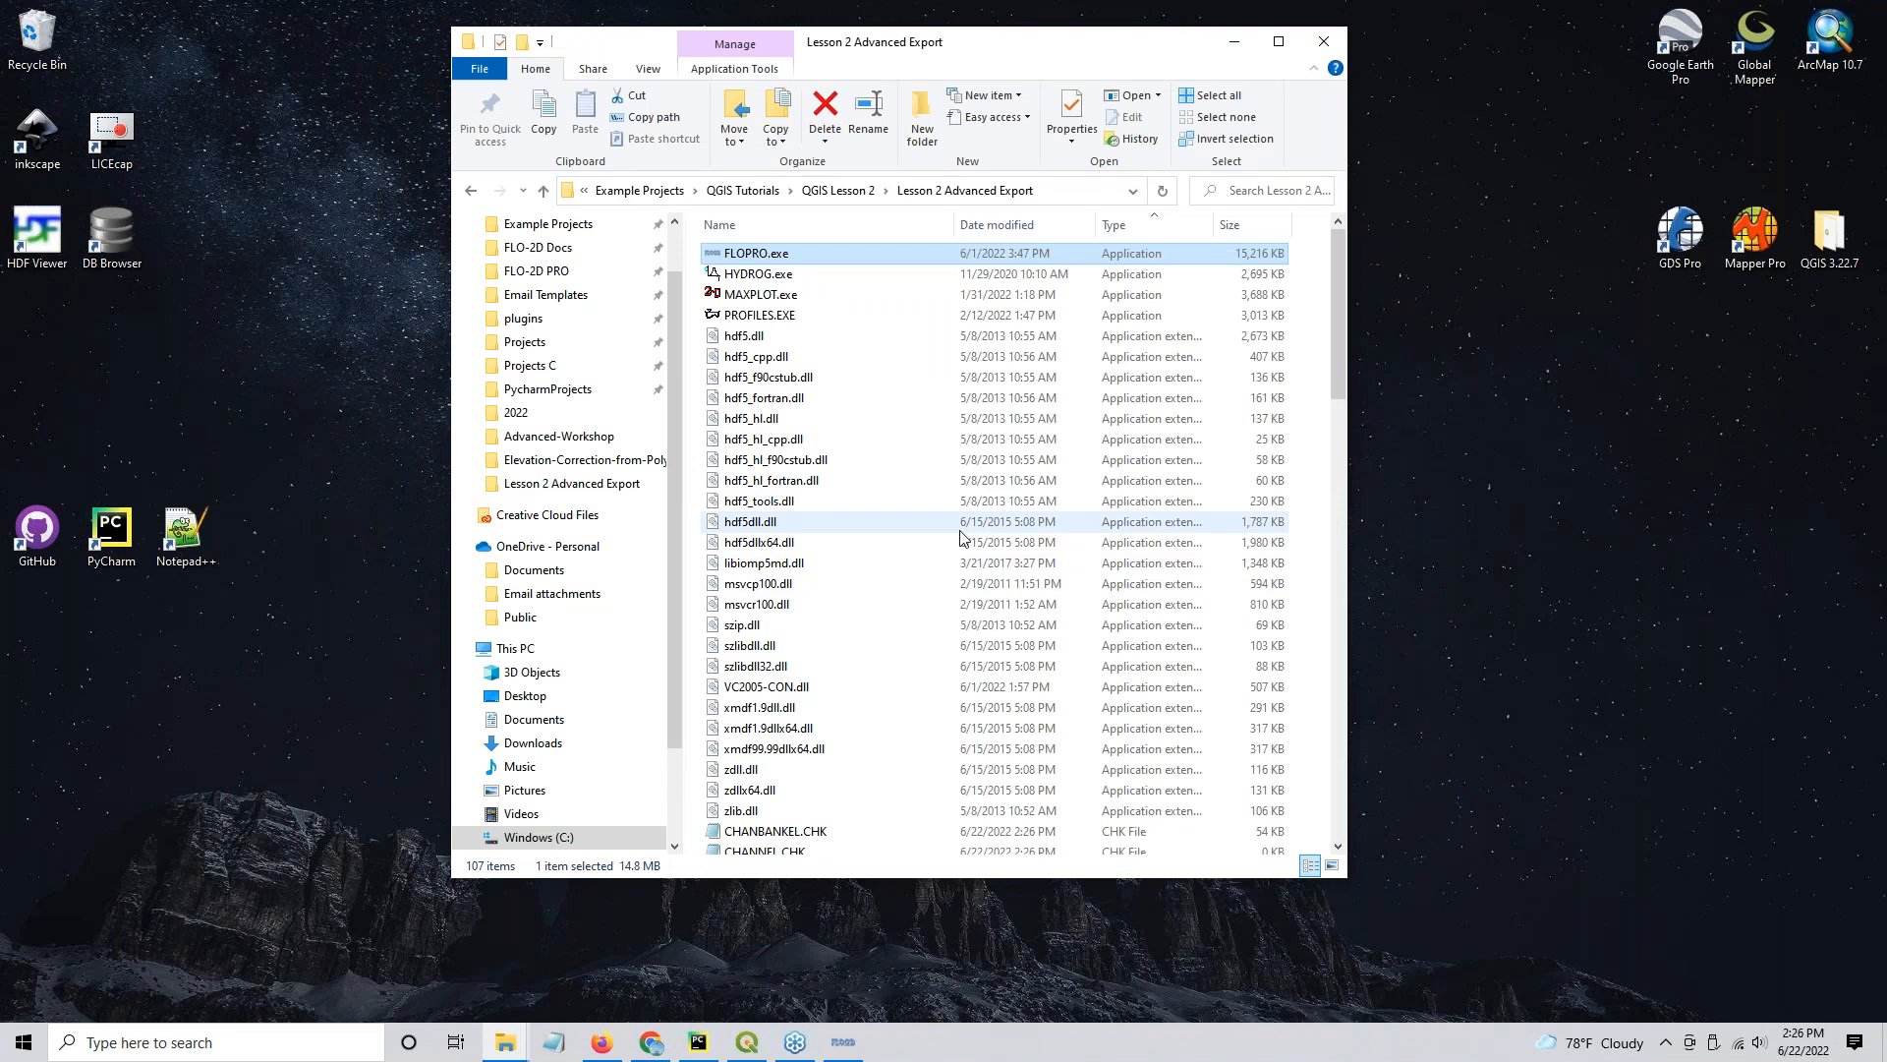
left_click(1854, 588)
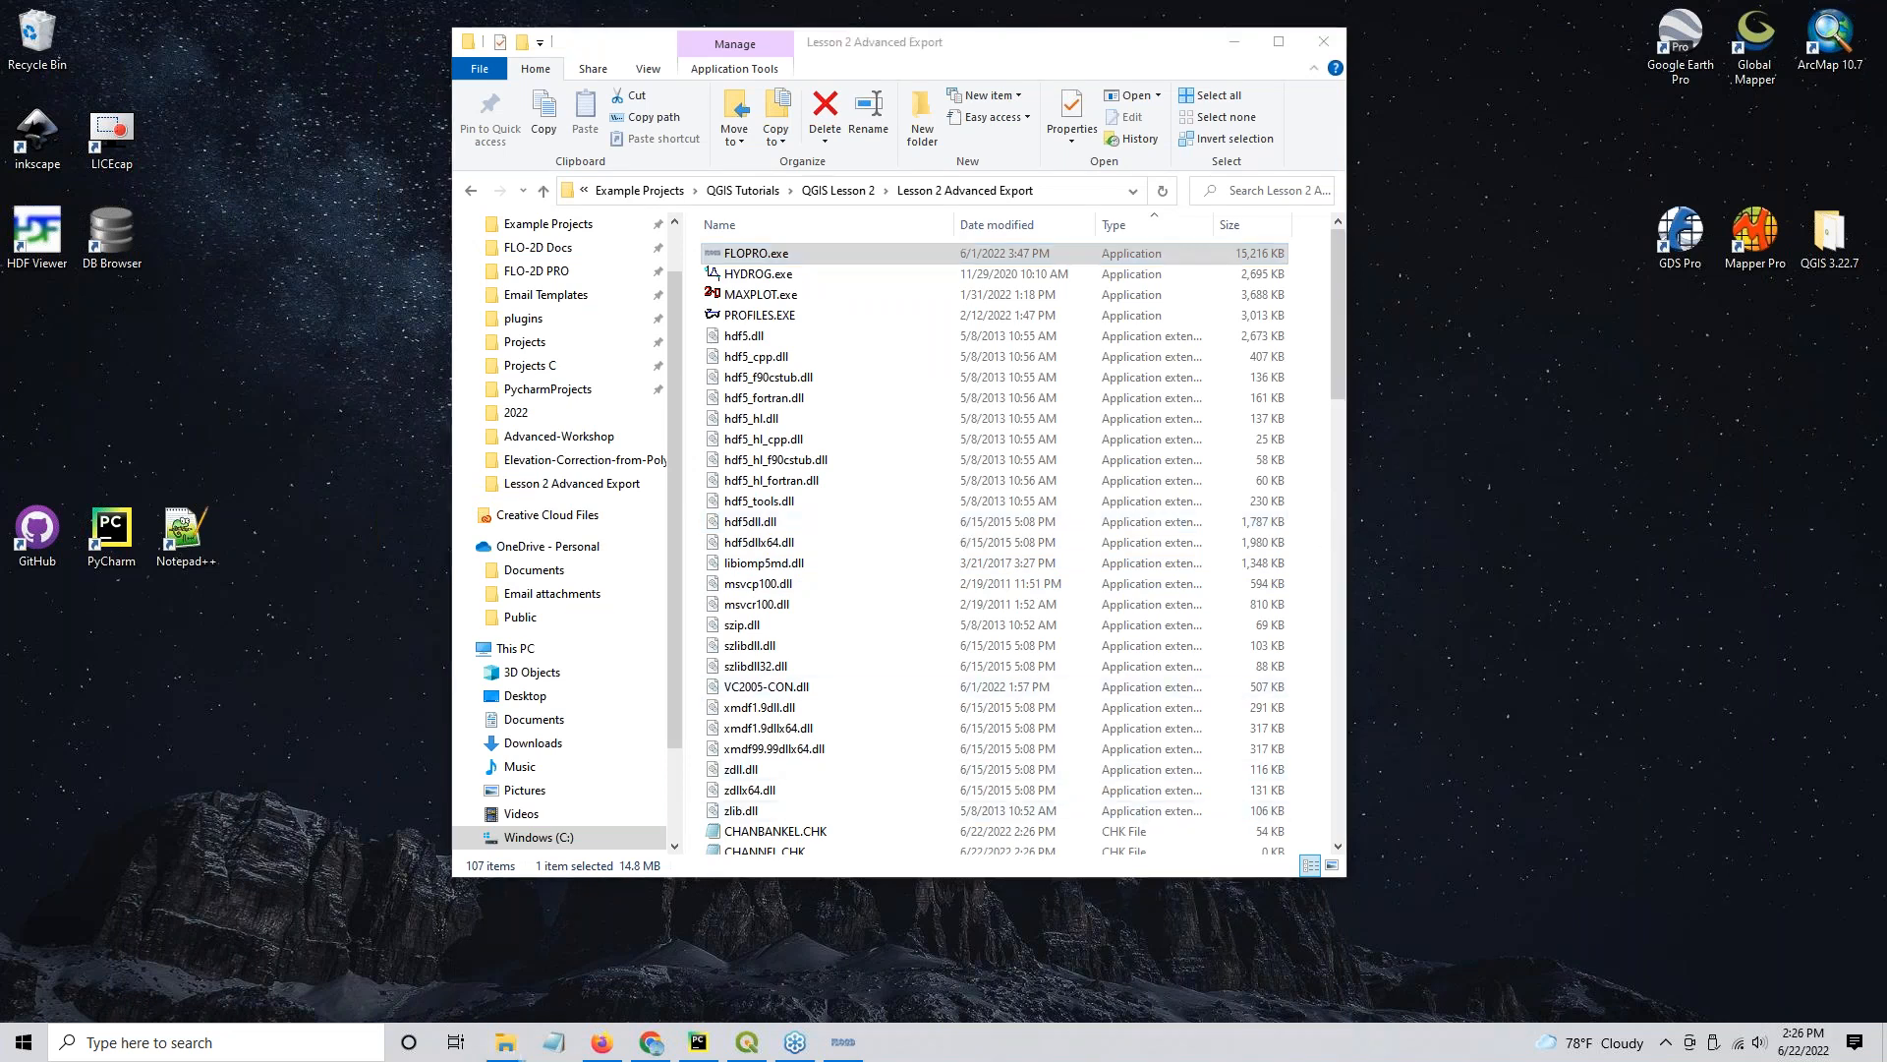